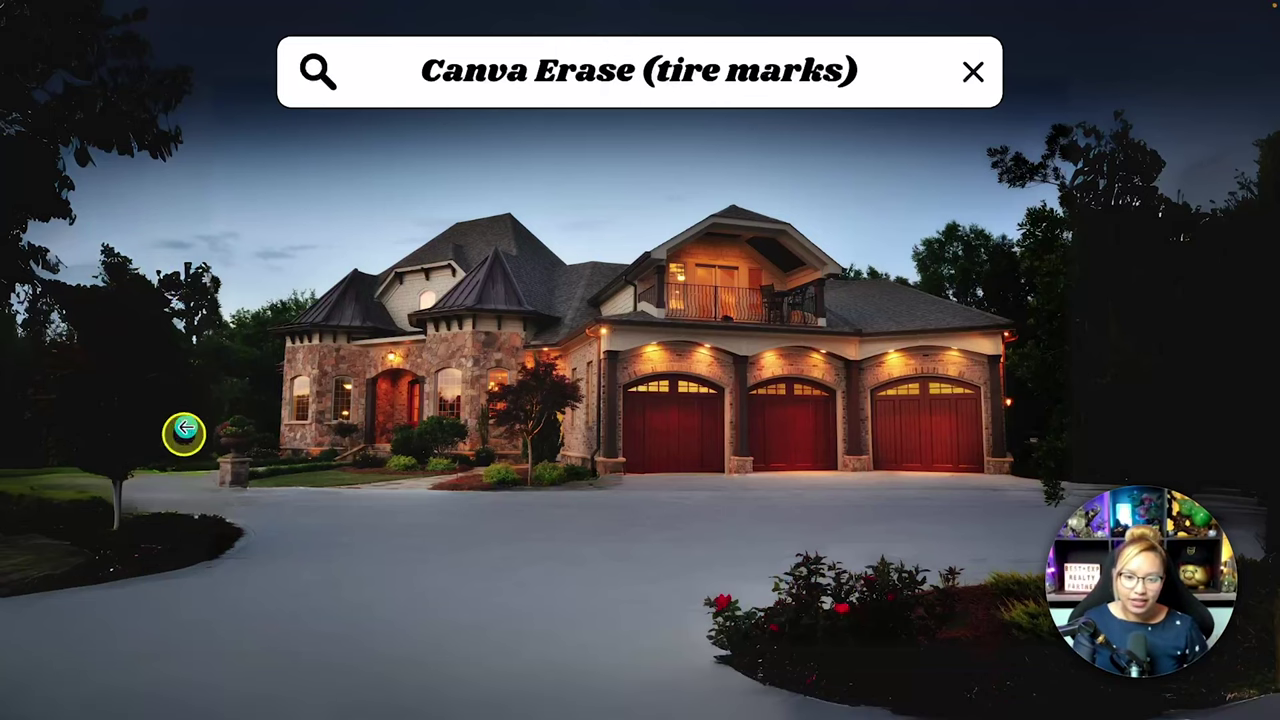
left_click_drag(184, 431, 145, 374)
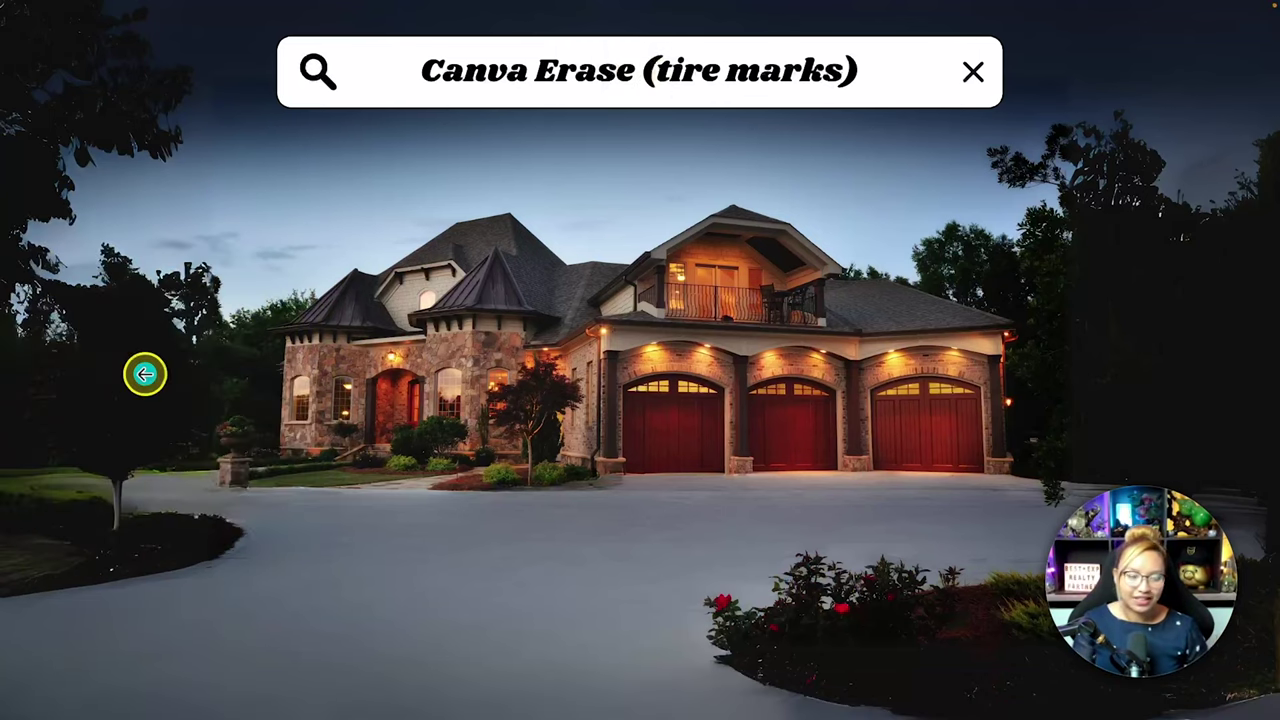
key("Right")
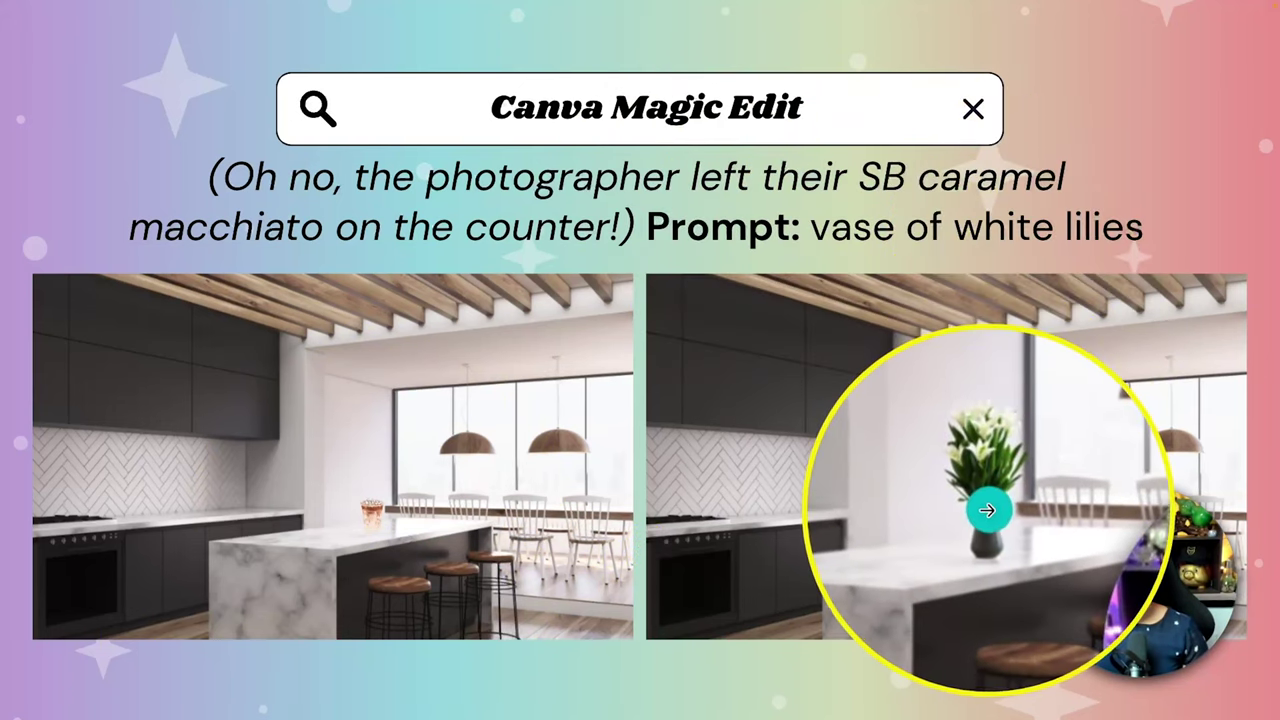
key("Right")
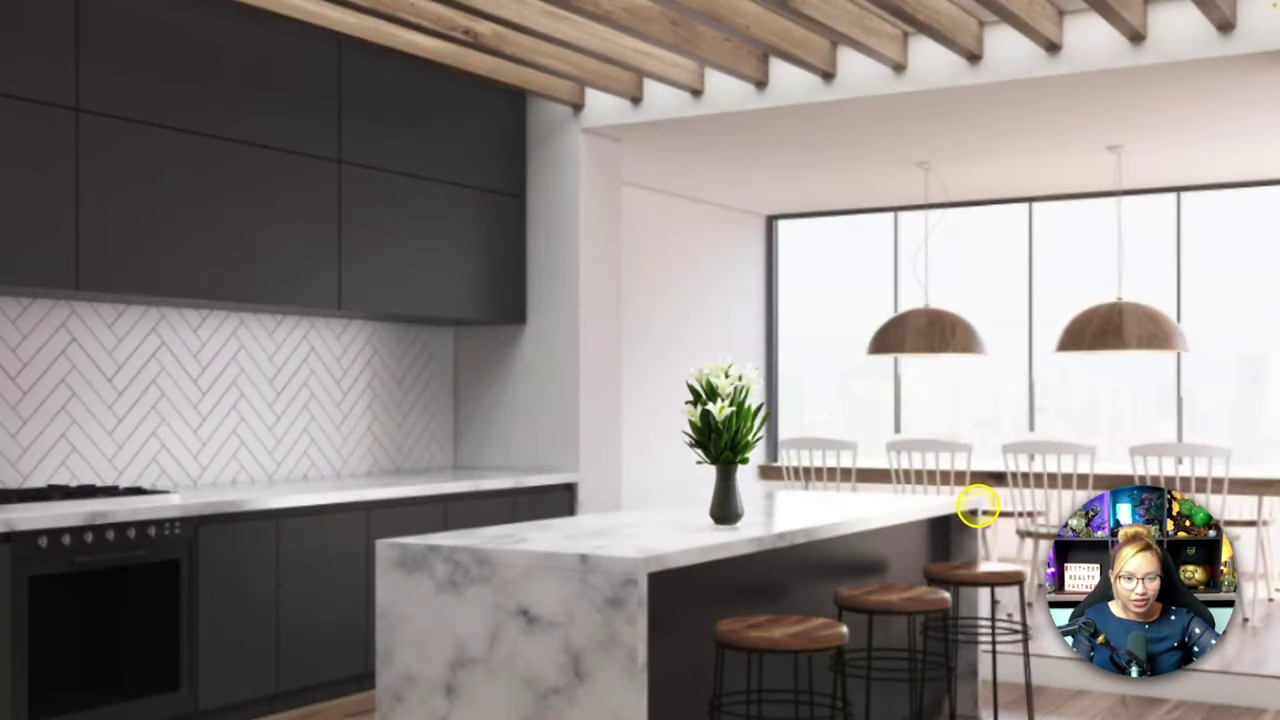
key("Right")
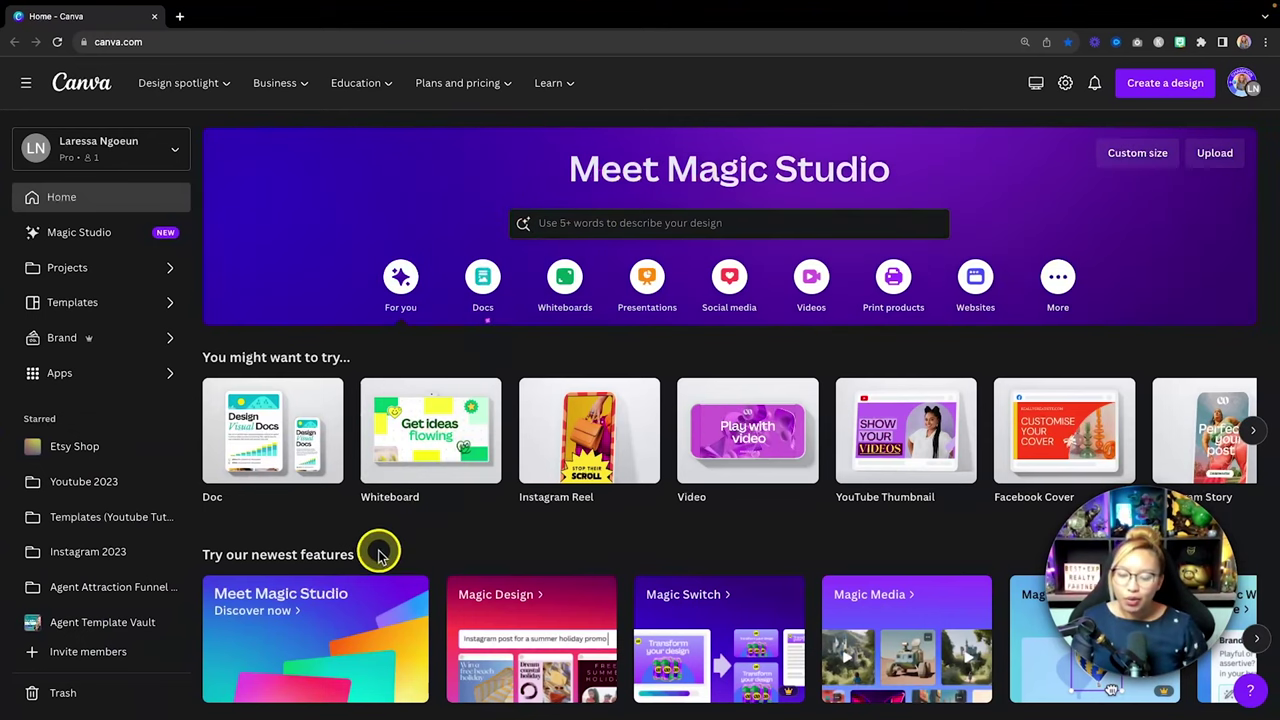
Step: Look through the newest Magic features offered on the home page, from Magic Design to Magic Edit
scroll(380, 550, "down", 1)
scroll(817, 556, "right", 5)
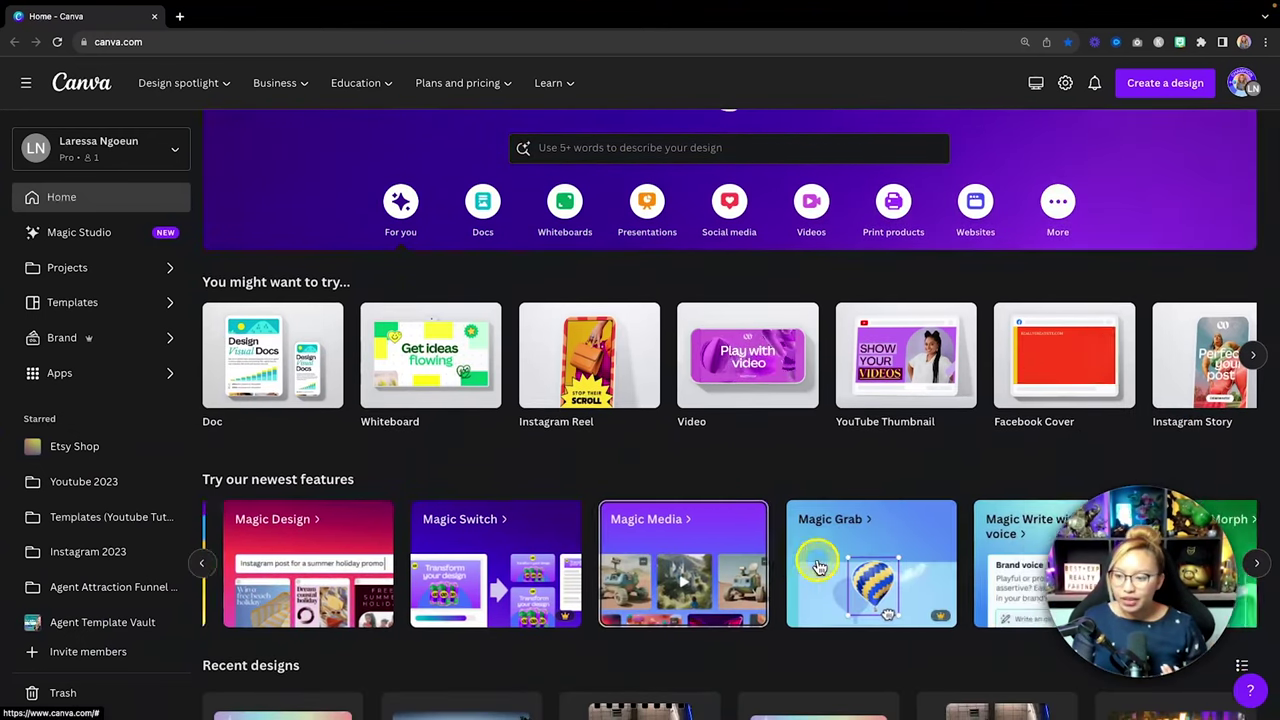
scroll(817, 566, "right", 6)
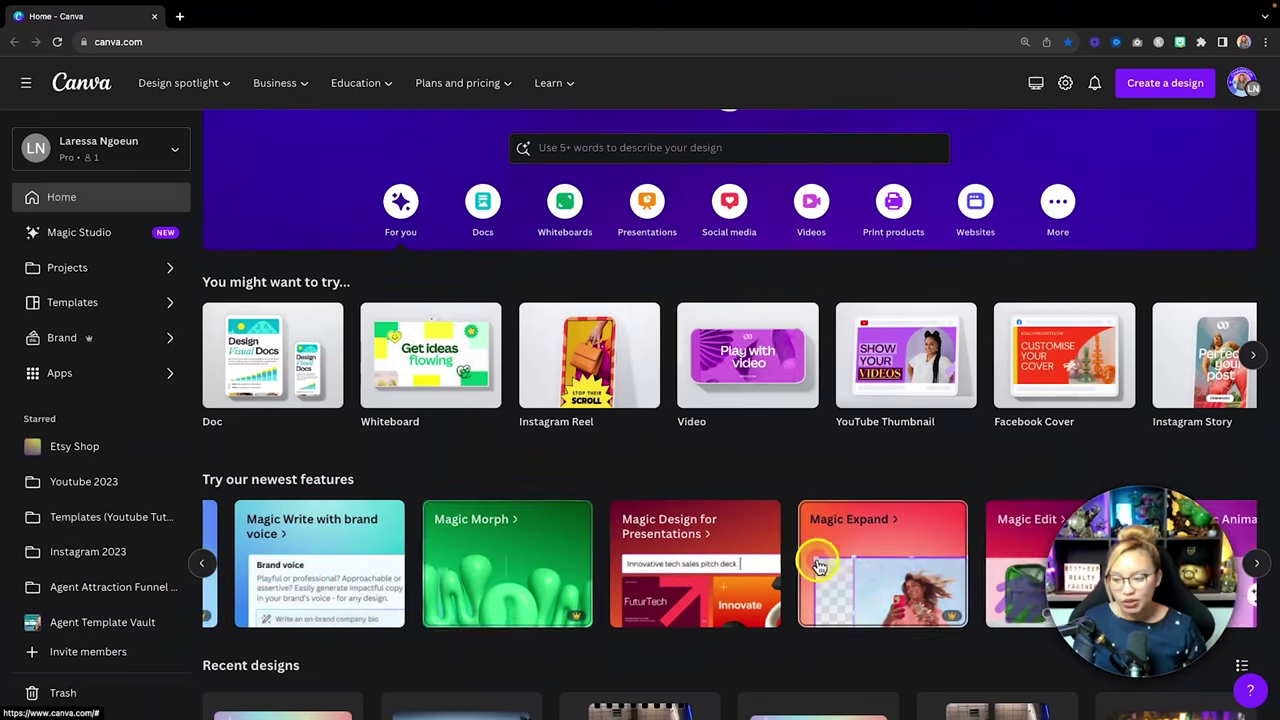
scroll(817, 566, "left", 10)
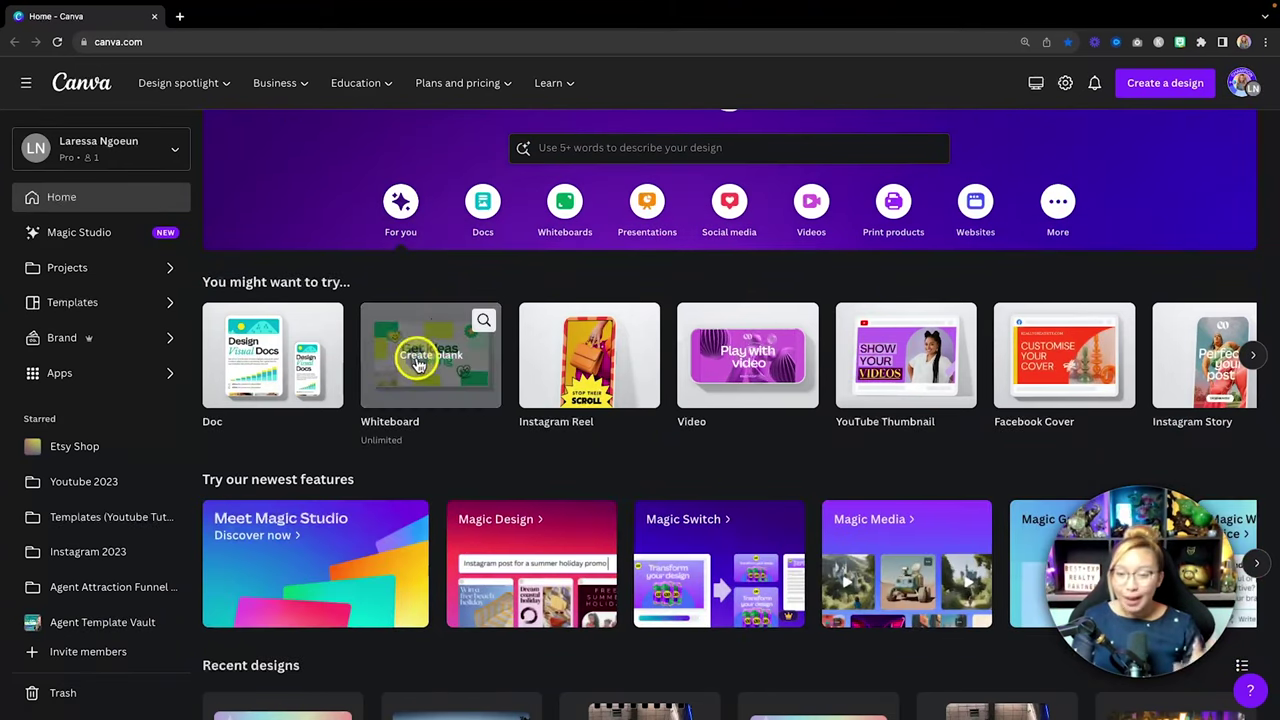
left_click(277, 188)
scroll(277, 188, "up", 1)
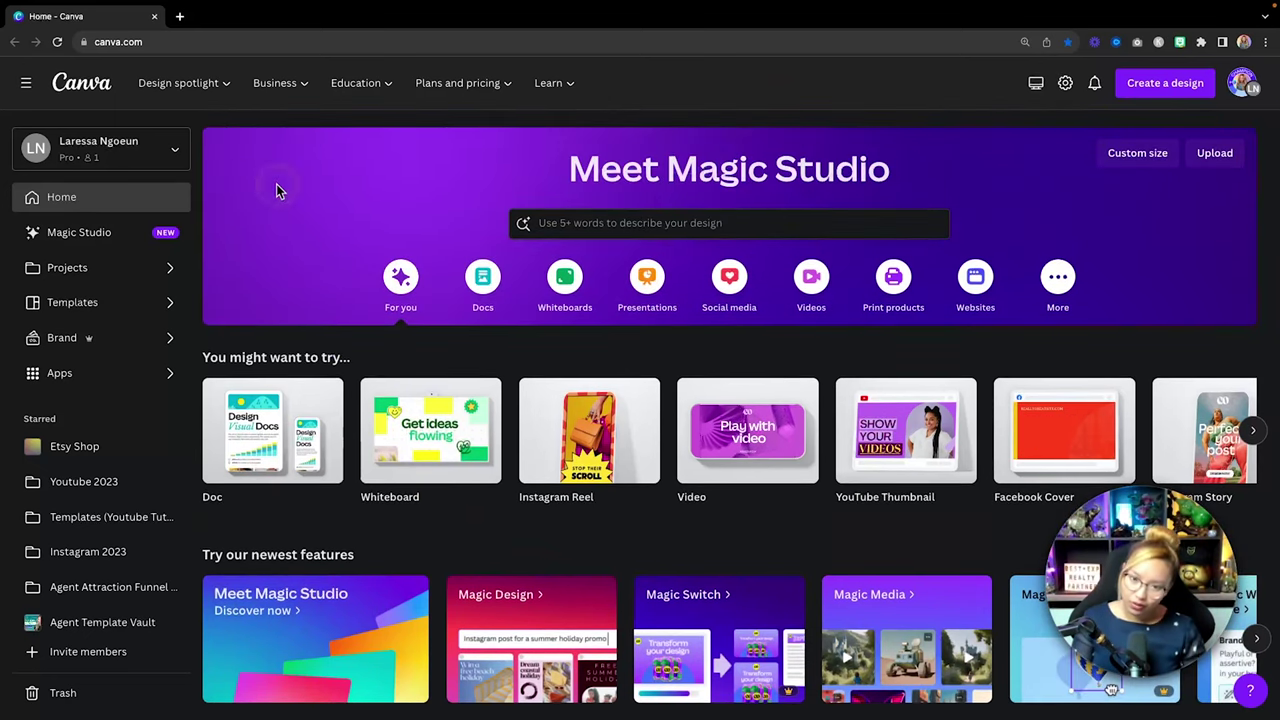
Step: Open the Magic Studio page and look over its design, writing, content-transforming, media and editing tools
left_click(88, 240)
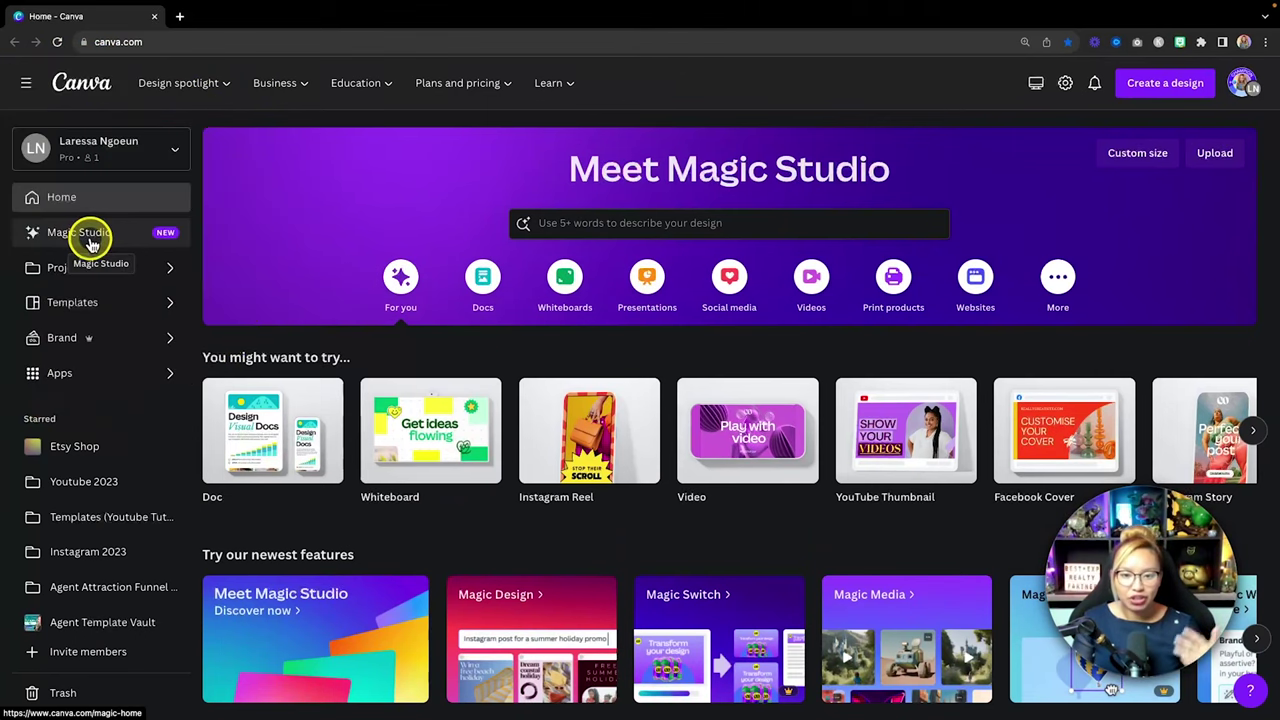
scroll(327, 324, "down", 2)
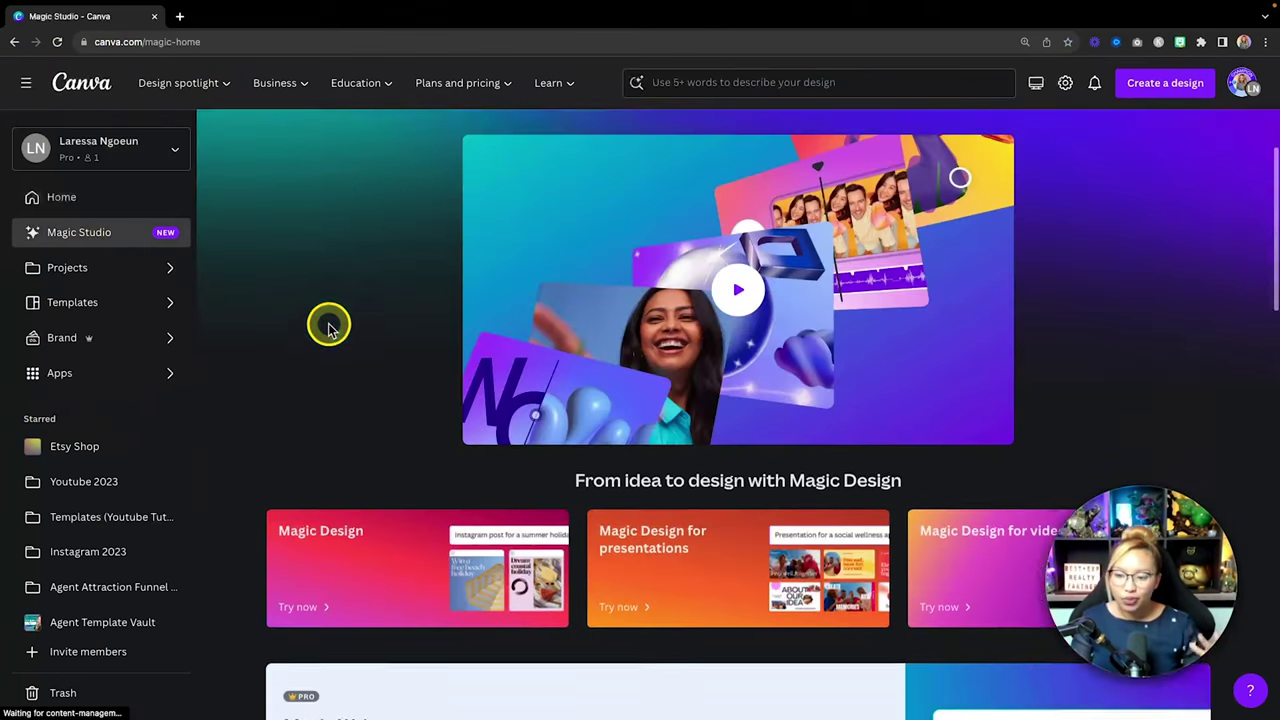
scroll(329, 325, "down", 5)
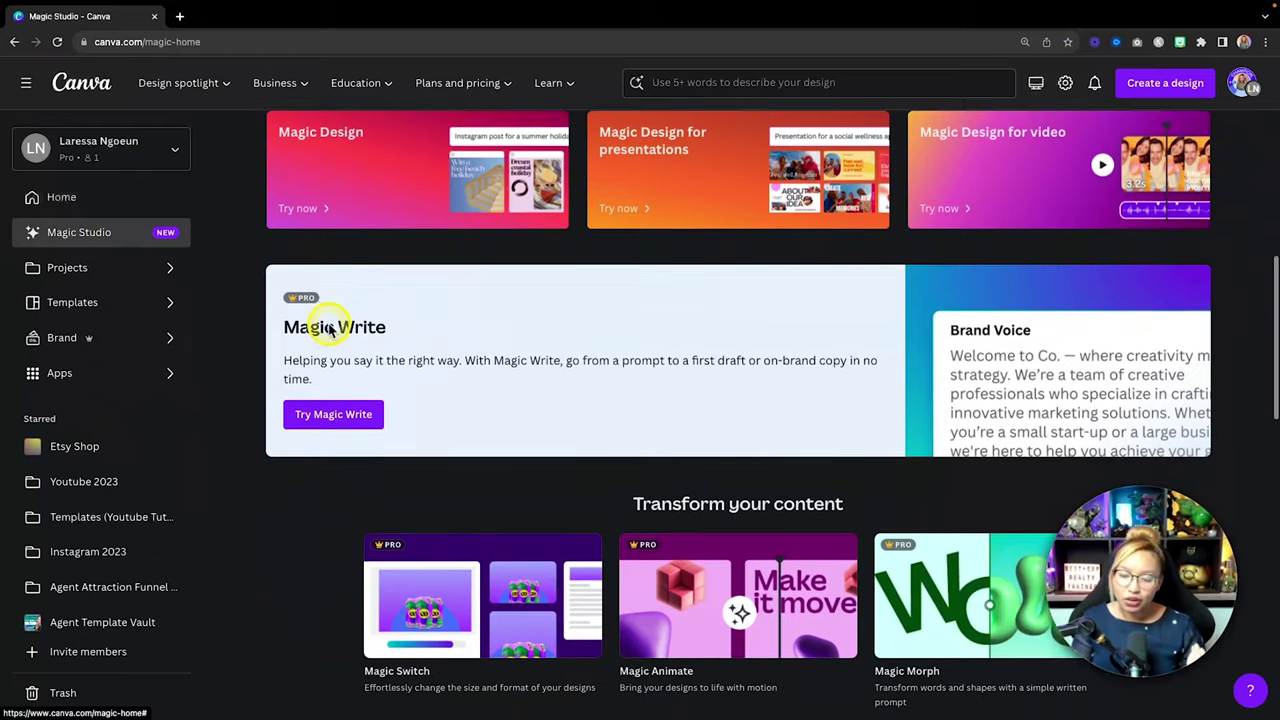
scroll(330, 330, "down", 7)
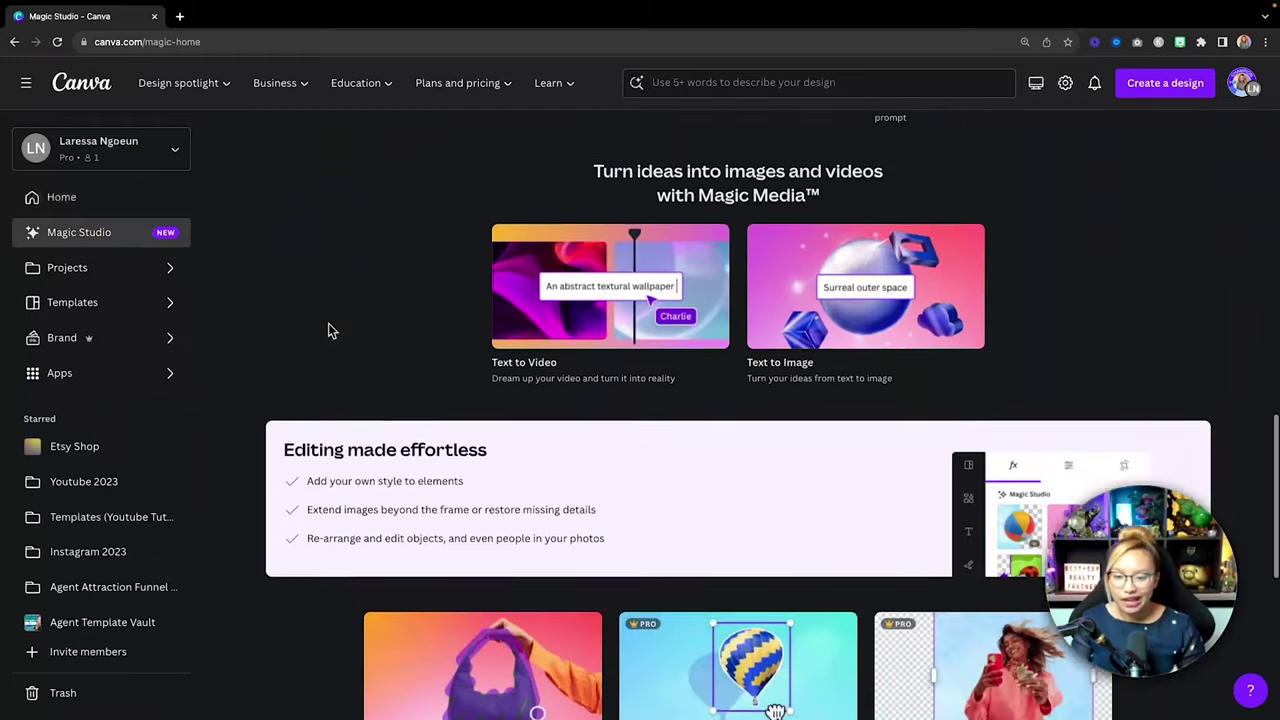
scroll(328, 323, "down", 3)
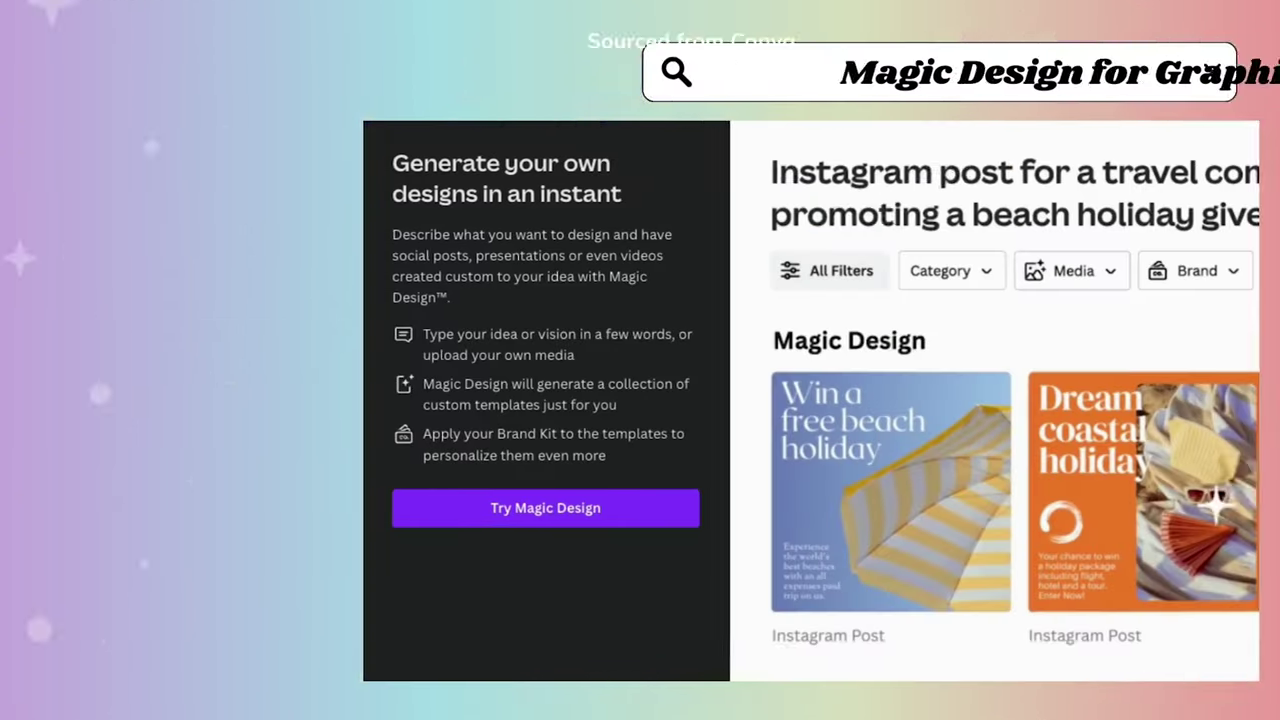
left_click(1035, 282)
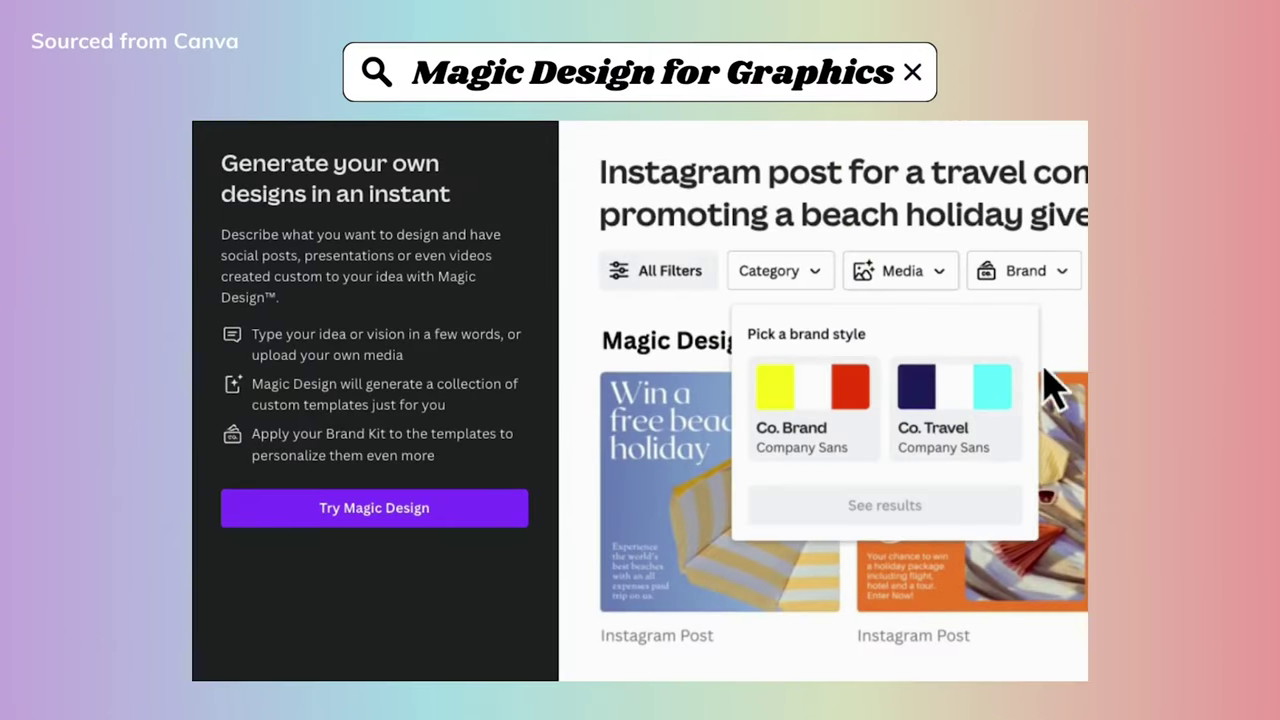
left_click(1000, 440)
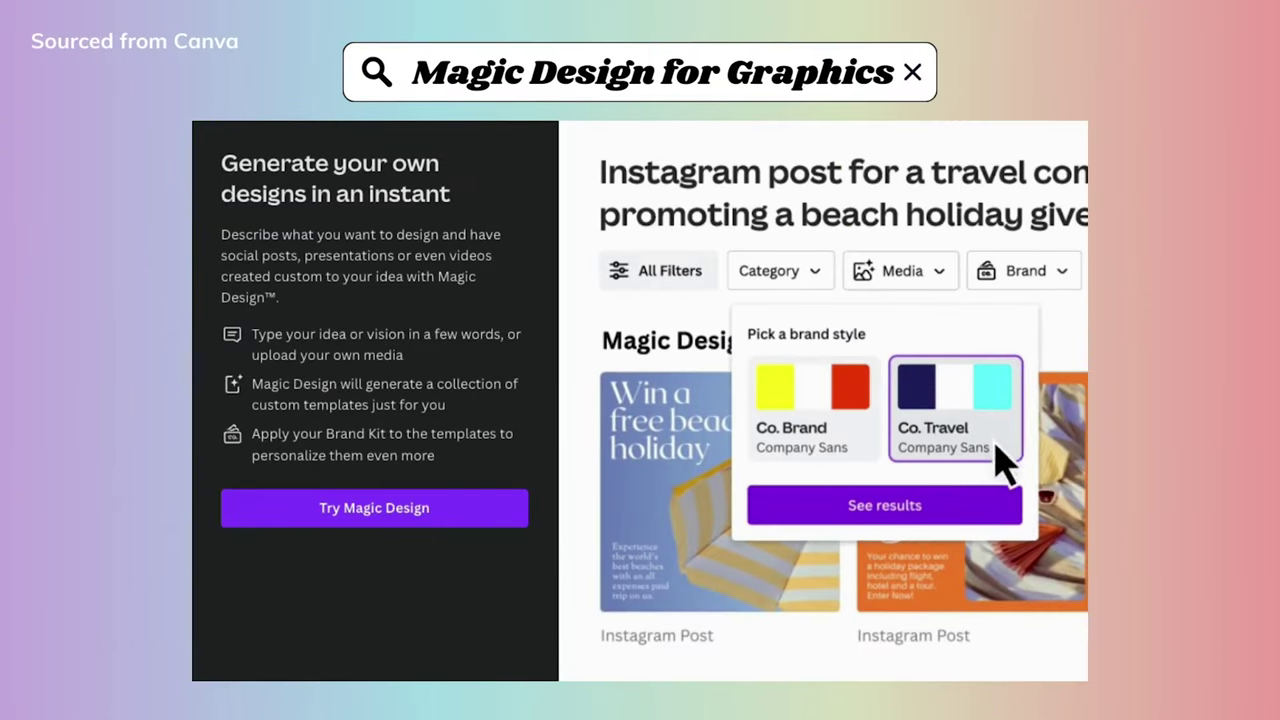
left_click(970, 512)
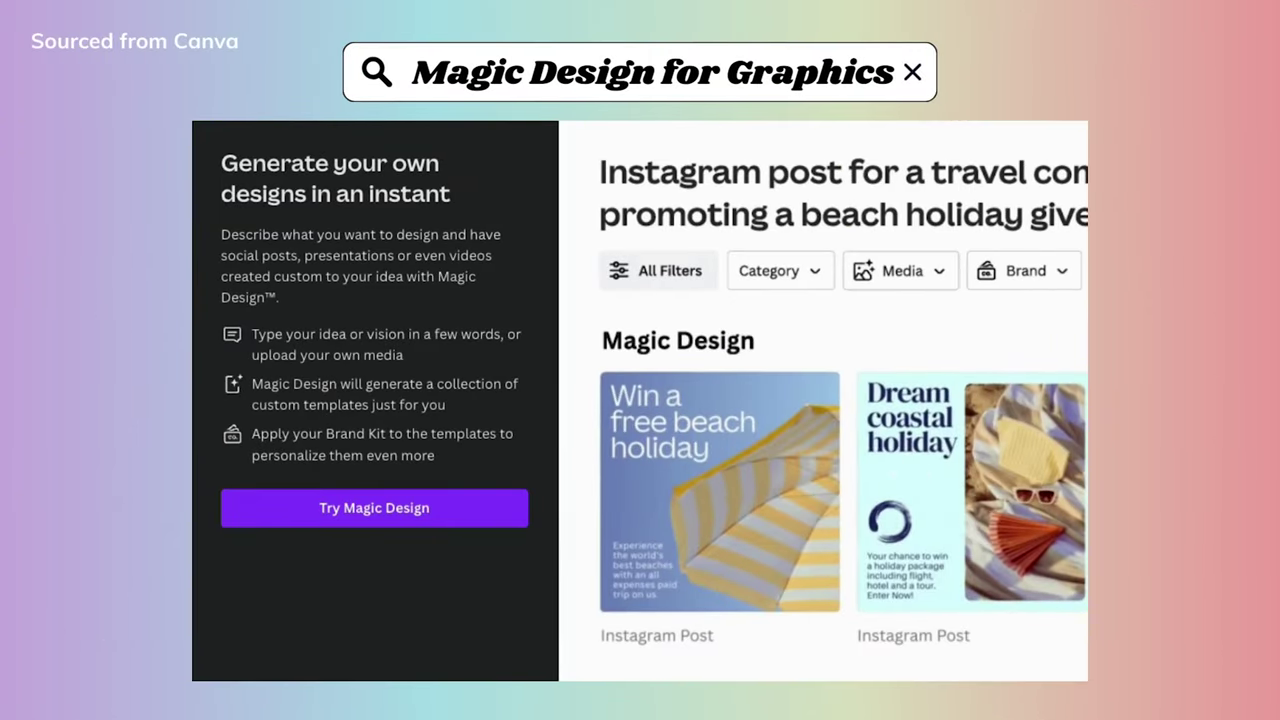
left_click(1037, 285)
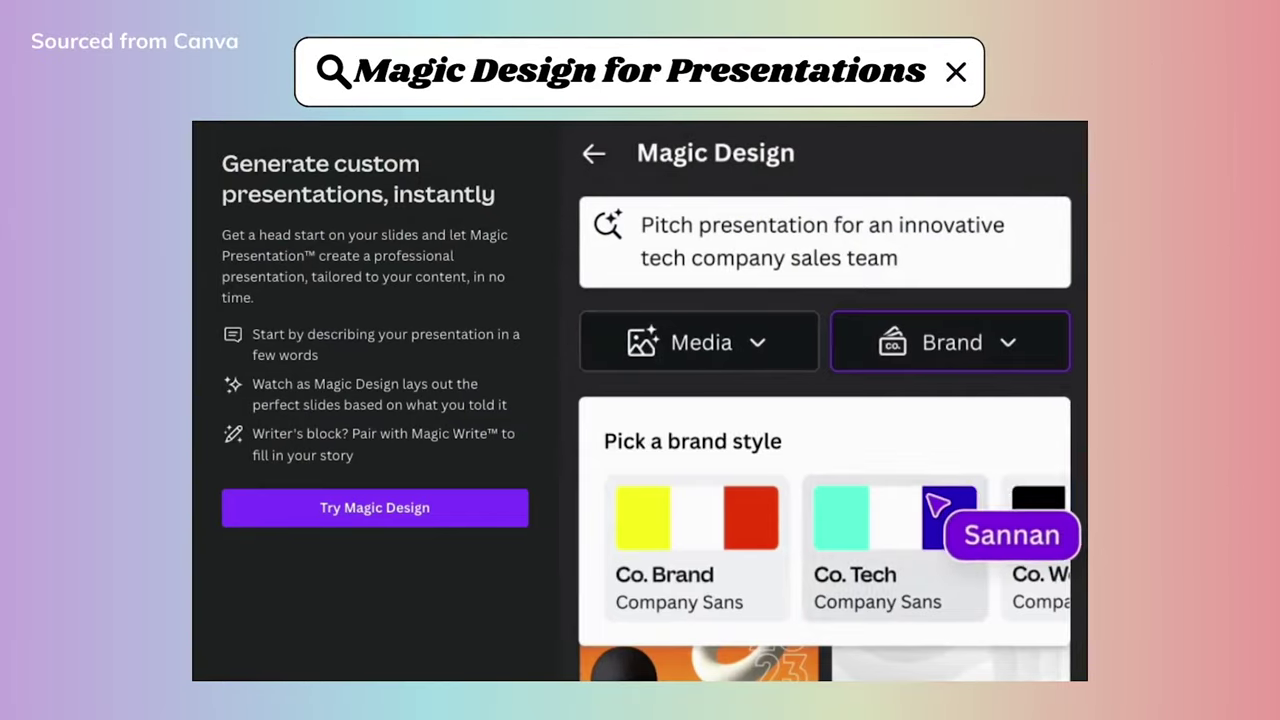
left_click(934, 503)
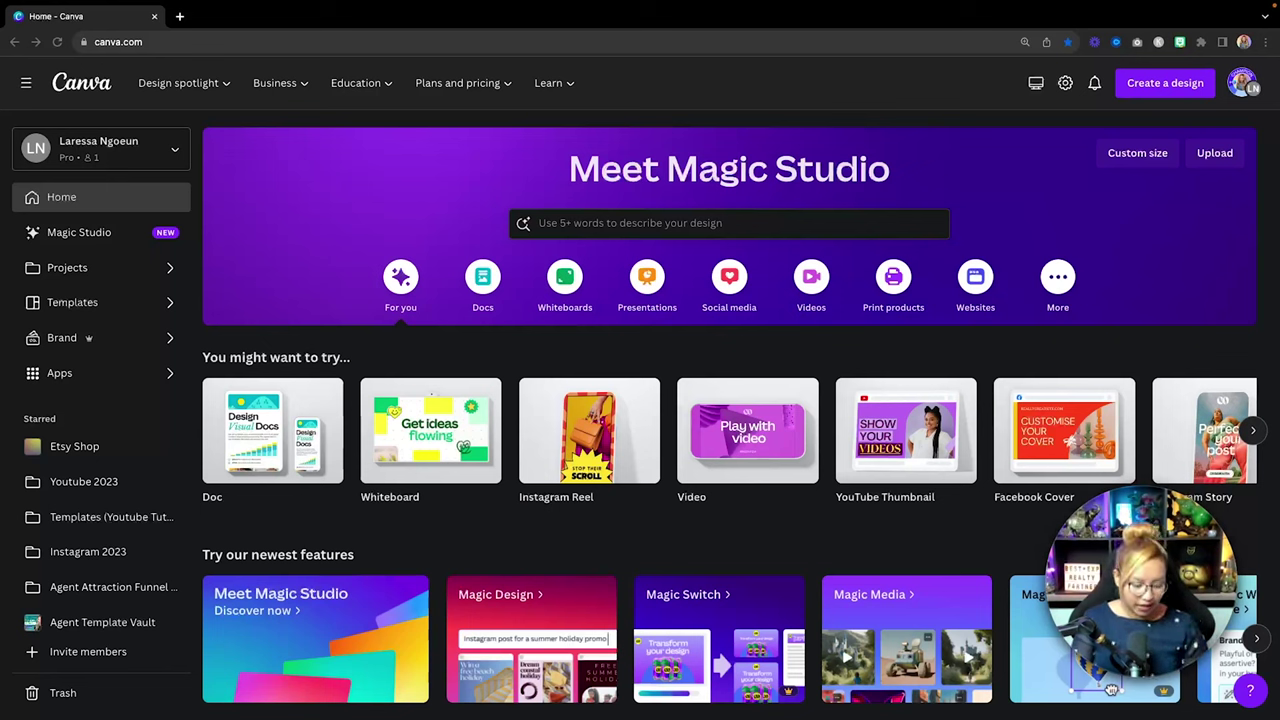
Step: Search templates with the prompt "Instagram post for just listed real estate property, asking price is 549,000, 3 bedrooms, and 2.5 bath"
key("super+c")
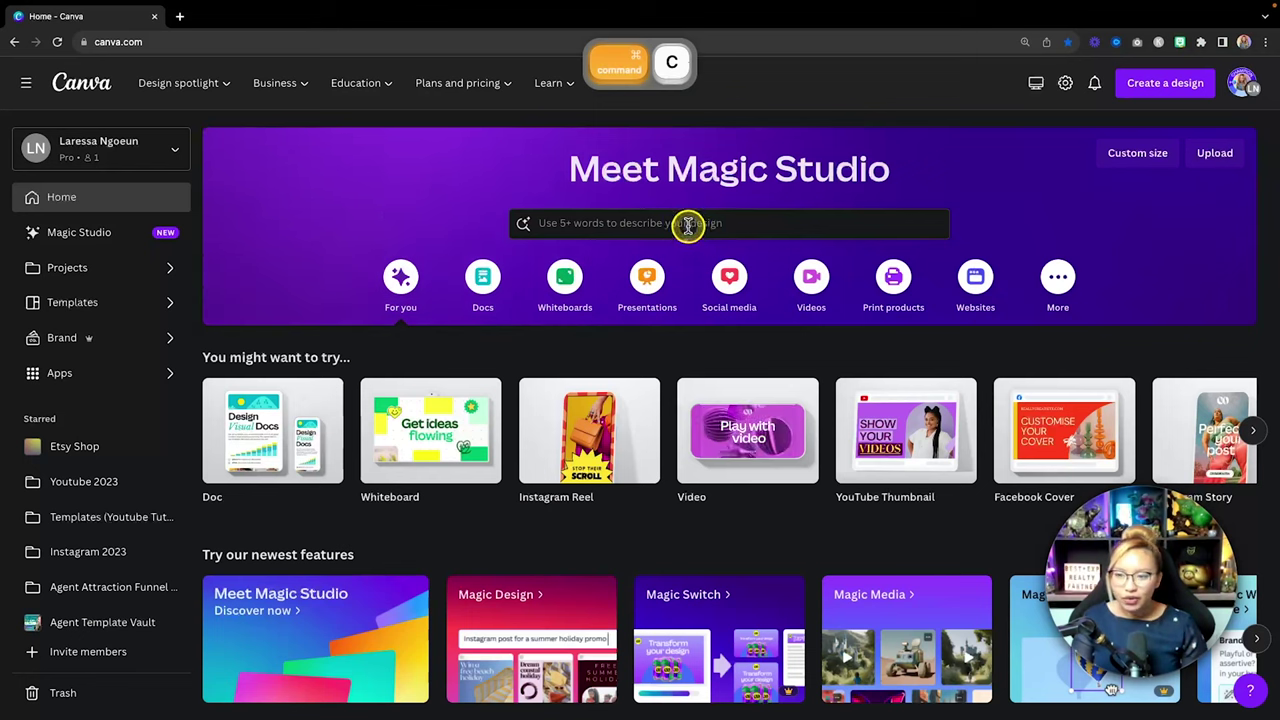
left_click(688, 224)
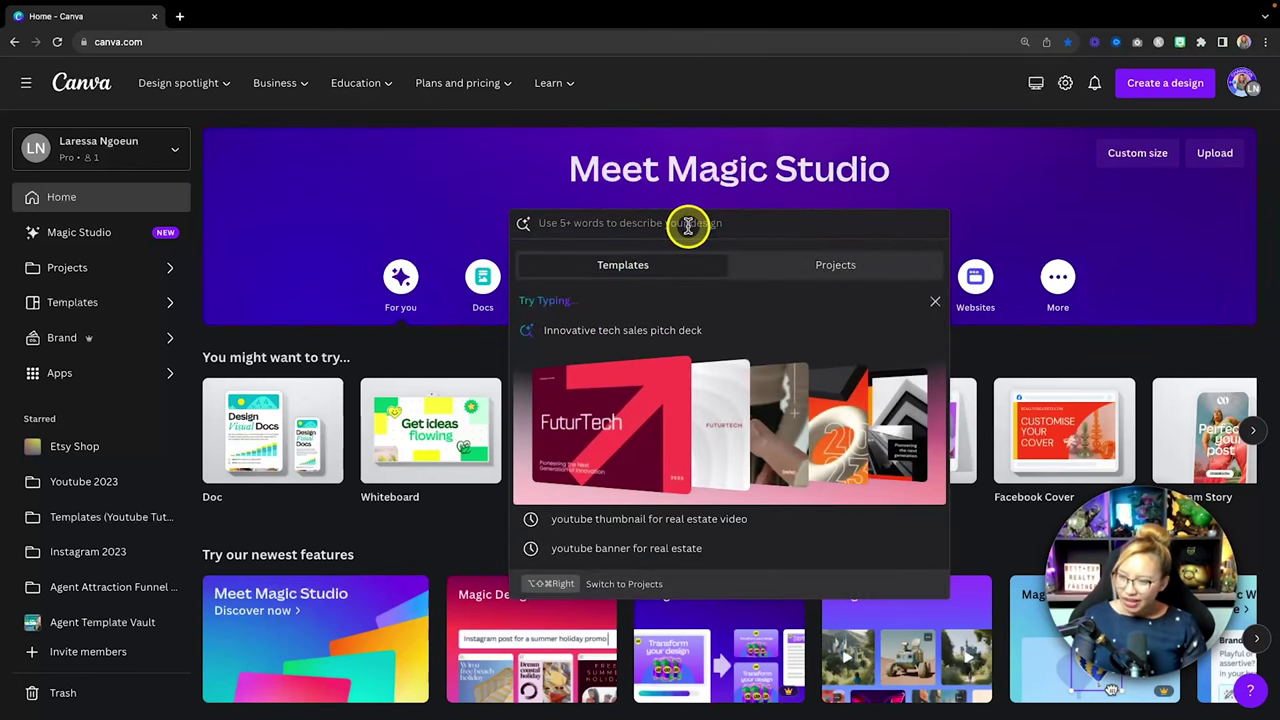
key("super+v")
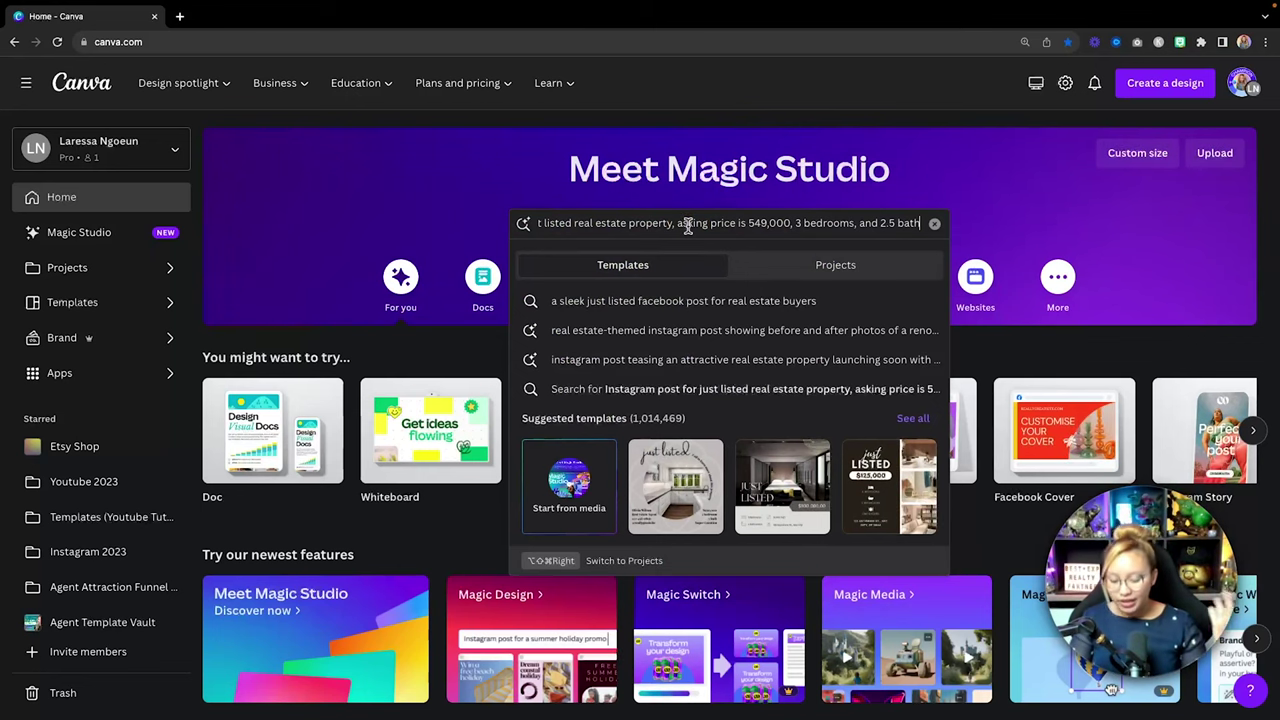
key("Return")
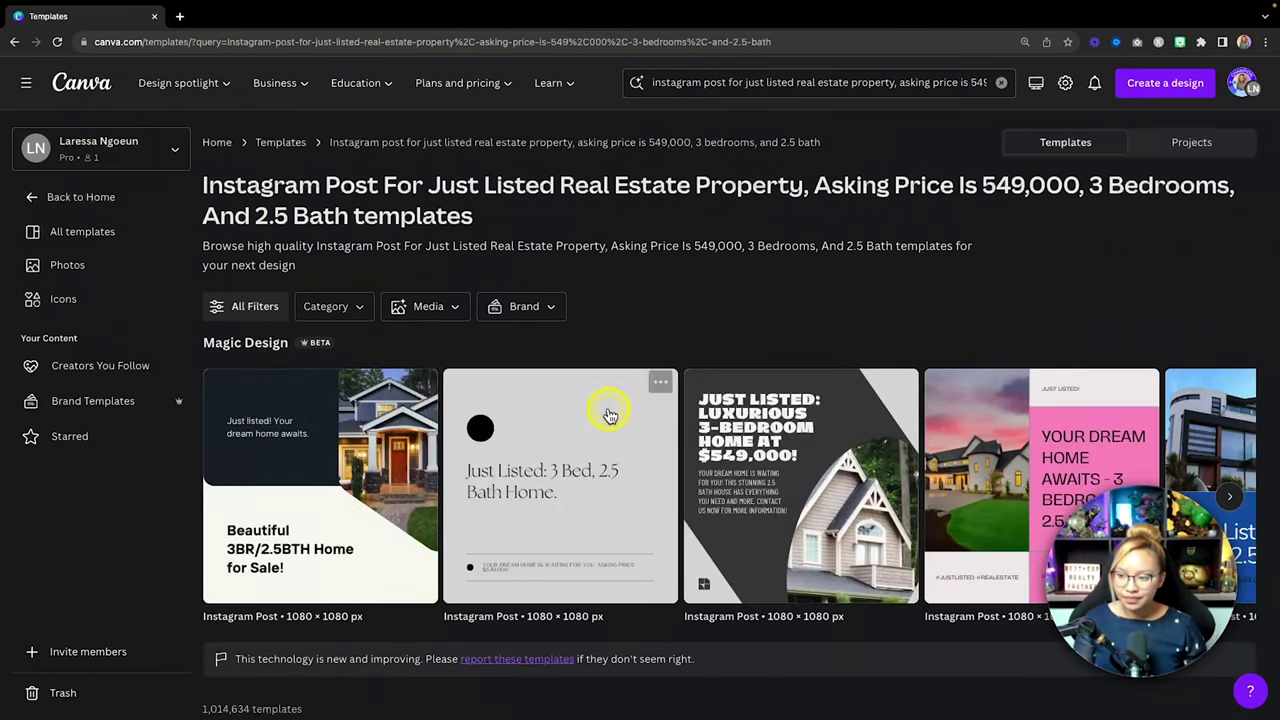
scroll(608, 414, "right", 3)
scroll(608, 414, "right", 5)
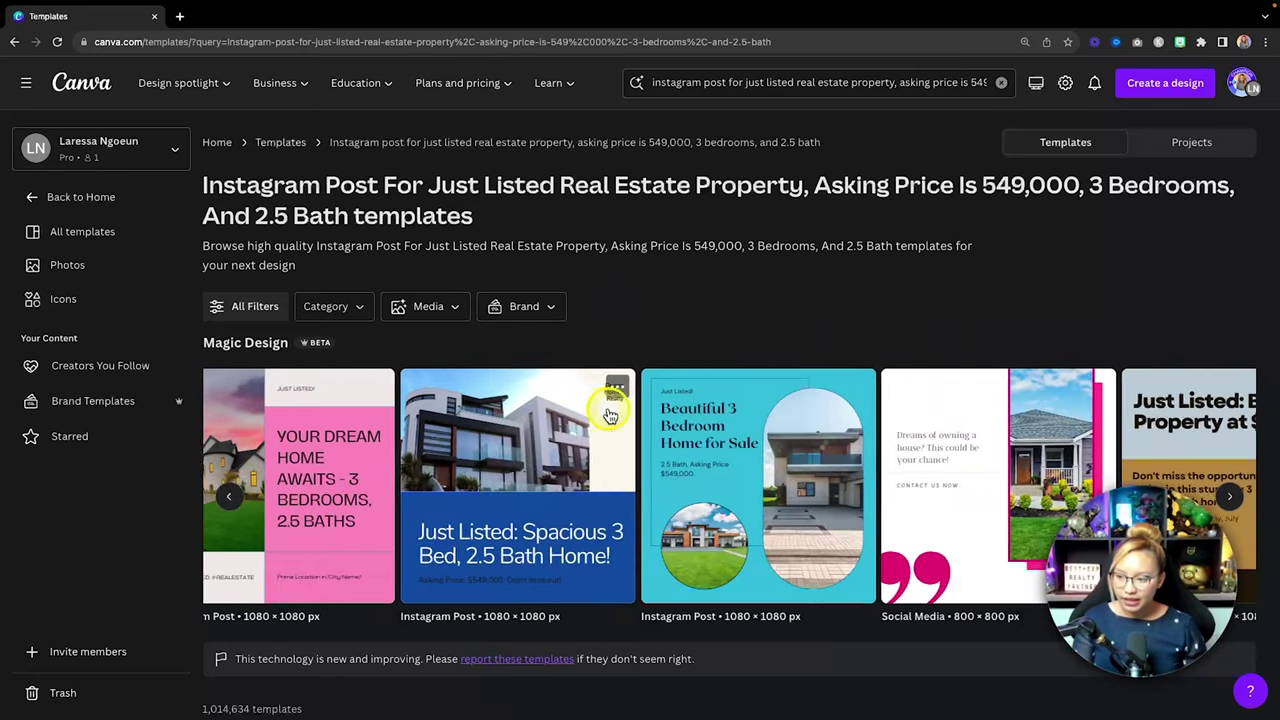
scroll(608, 414, "left", 6)
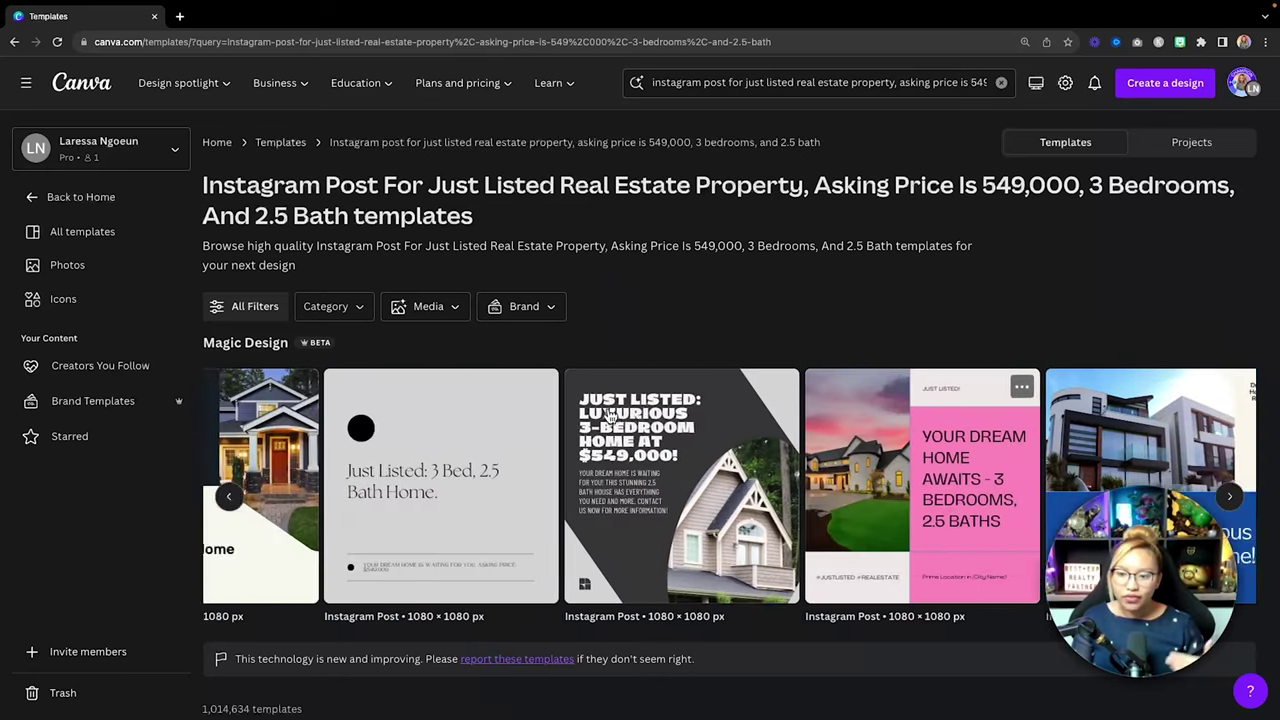
Step: Regenerate the Magic Design results using the uploaded 5.0-second video of the house with red garage doors as media
left_click(434, 322)
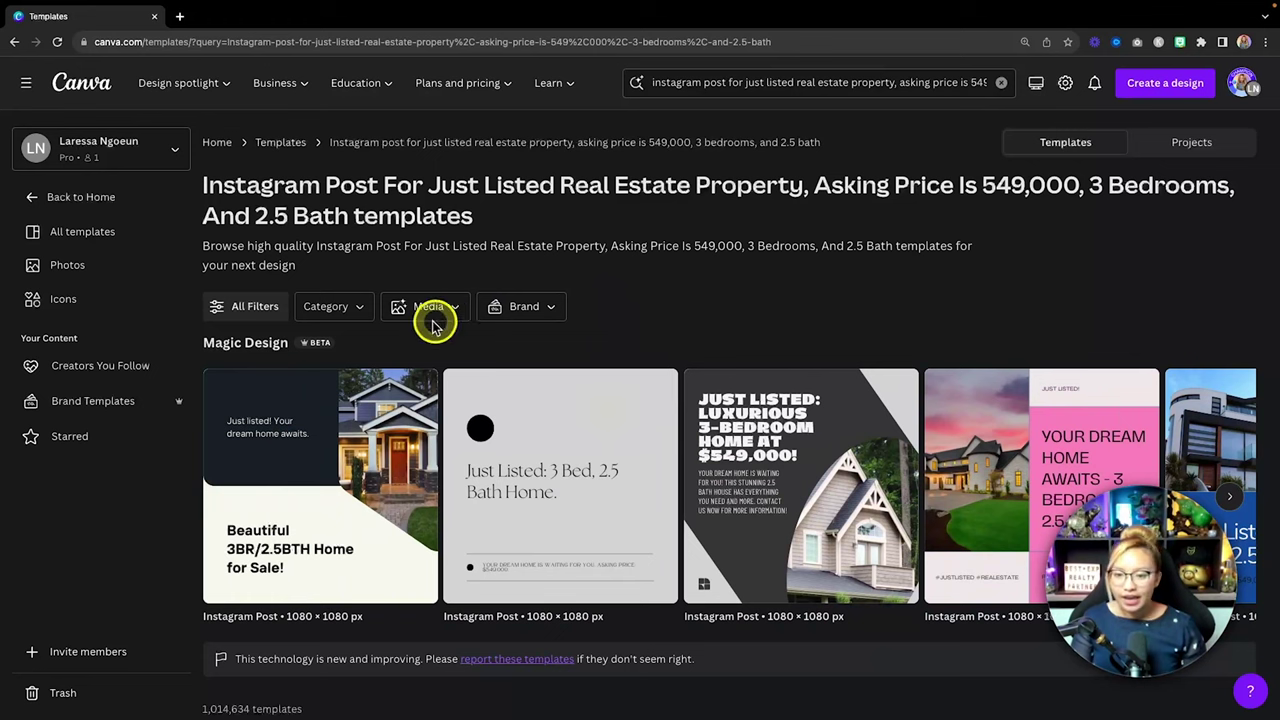
left_click(445, 313)
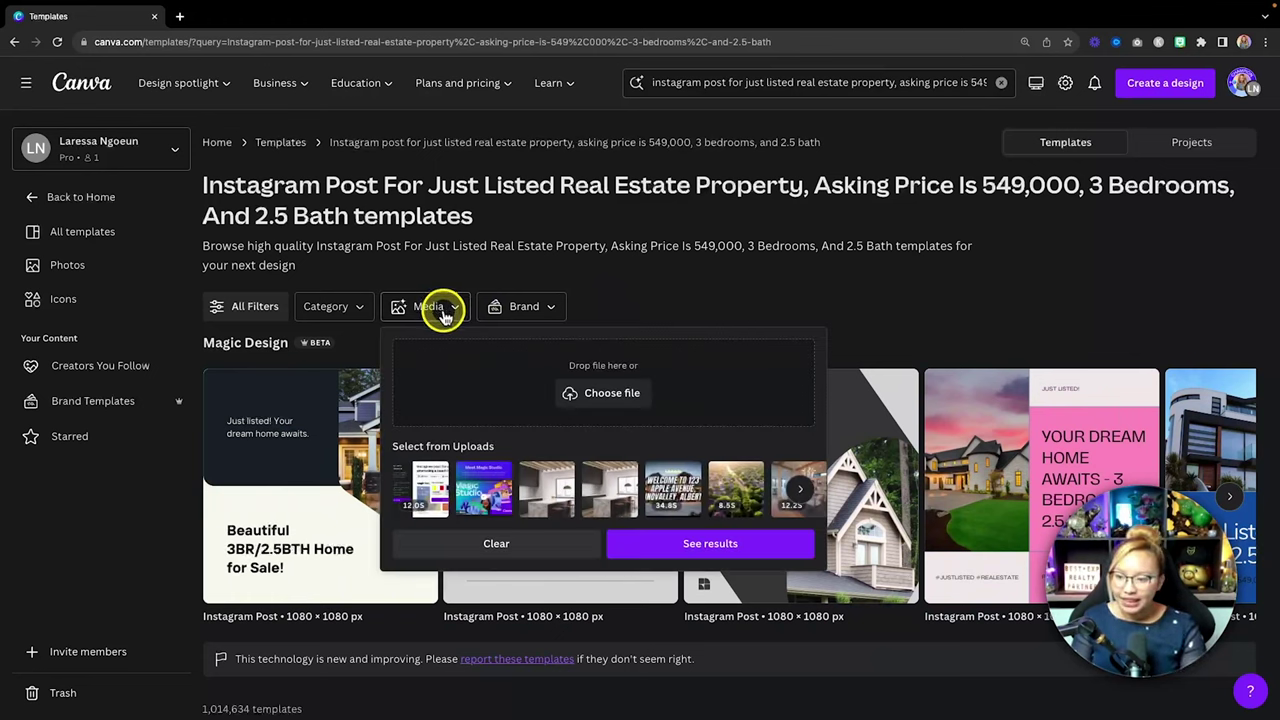
scroll(580, 485, "right", 2)
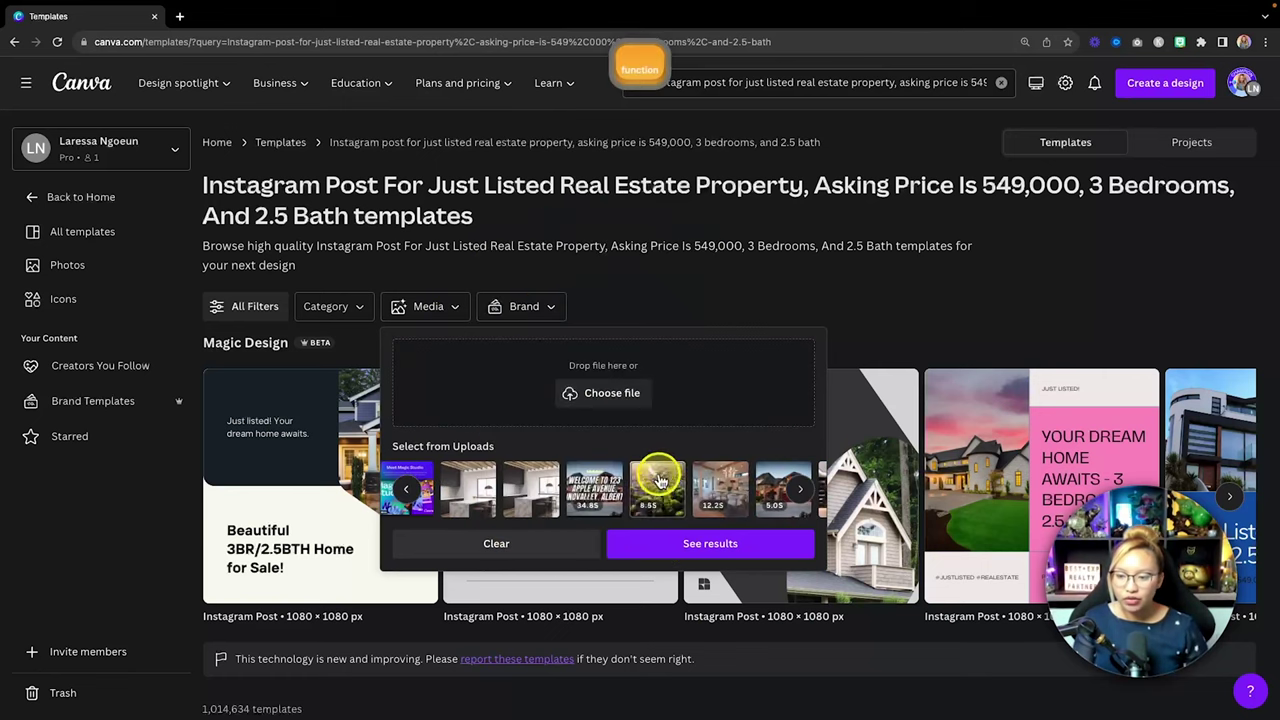
scroll(632, 515, "right", 4)
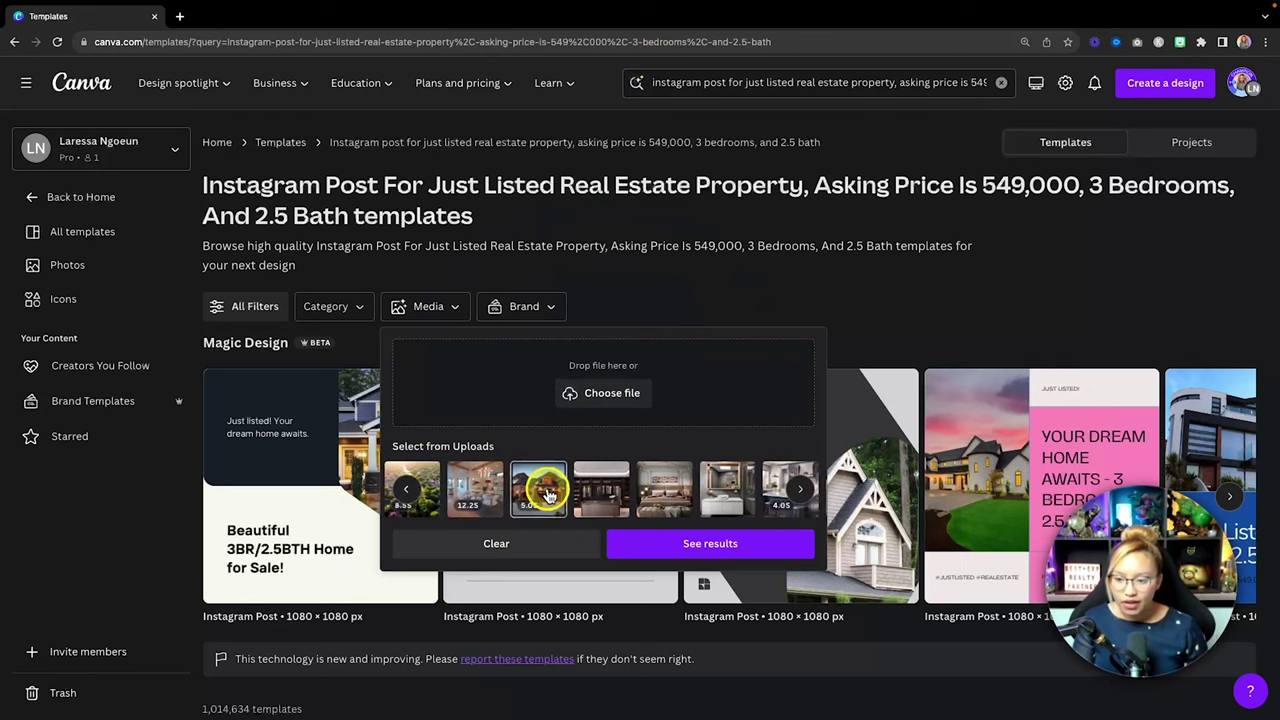
scroll(667, 495, "right", 5)
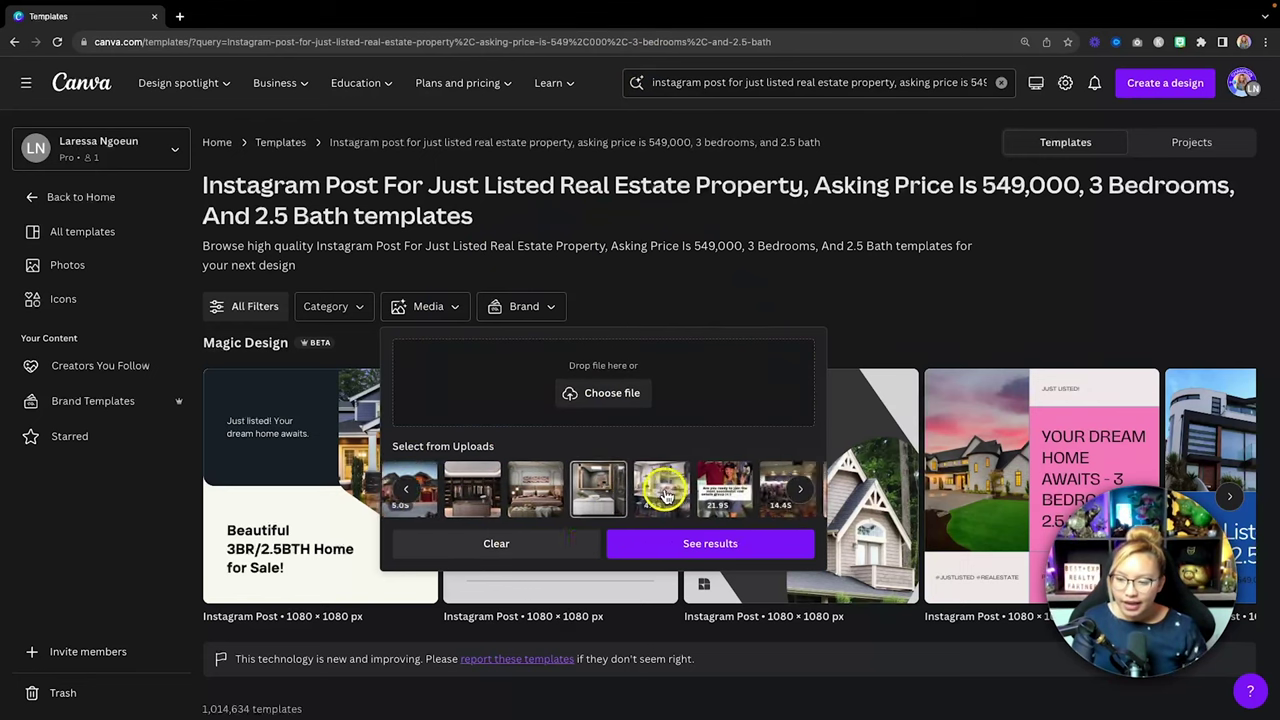
scroll(667, 495, "right", 8)
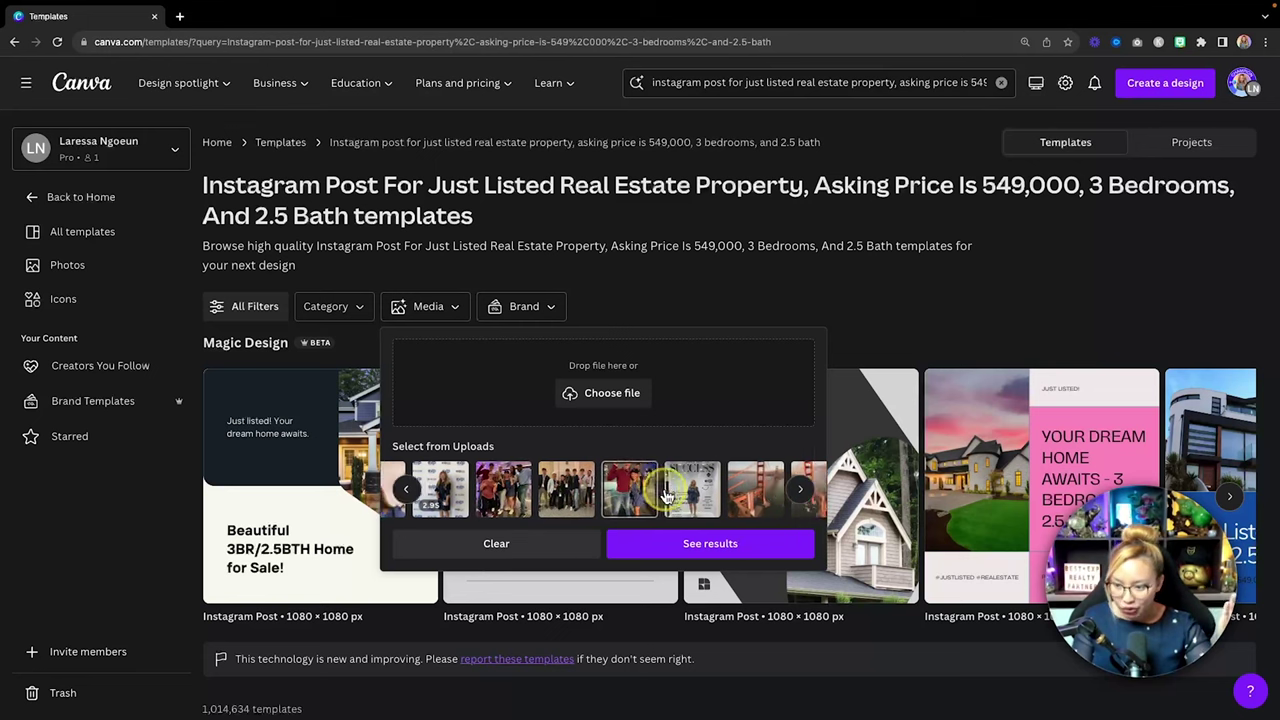
left_click(716, 548)
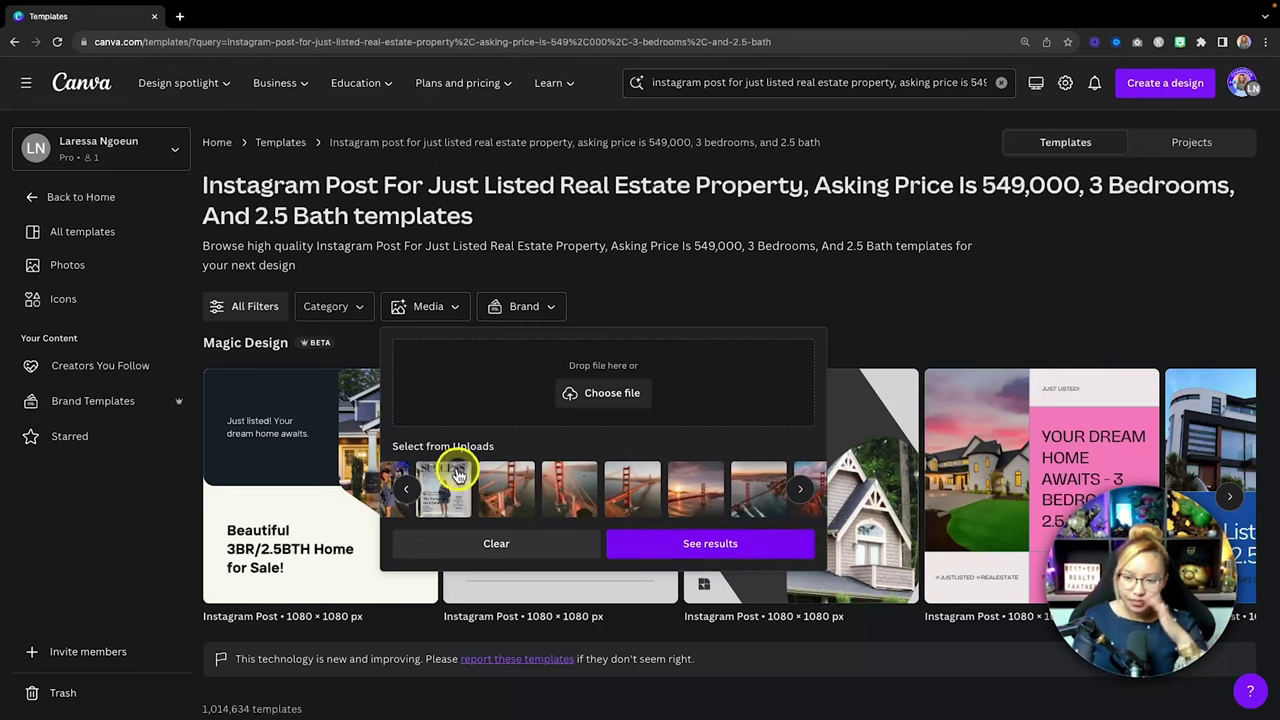
scroll(480, 488, "left", 5)
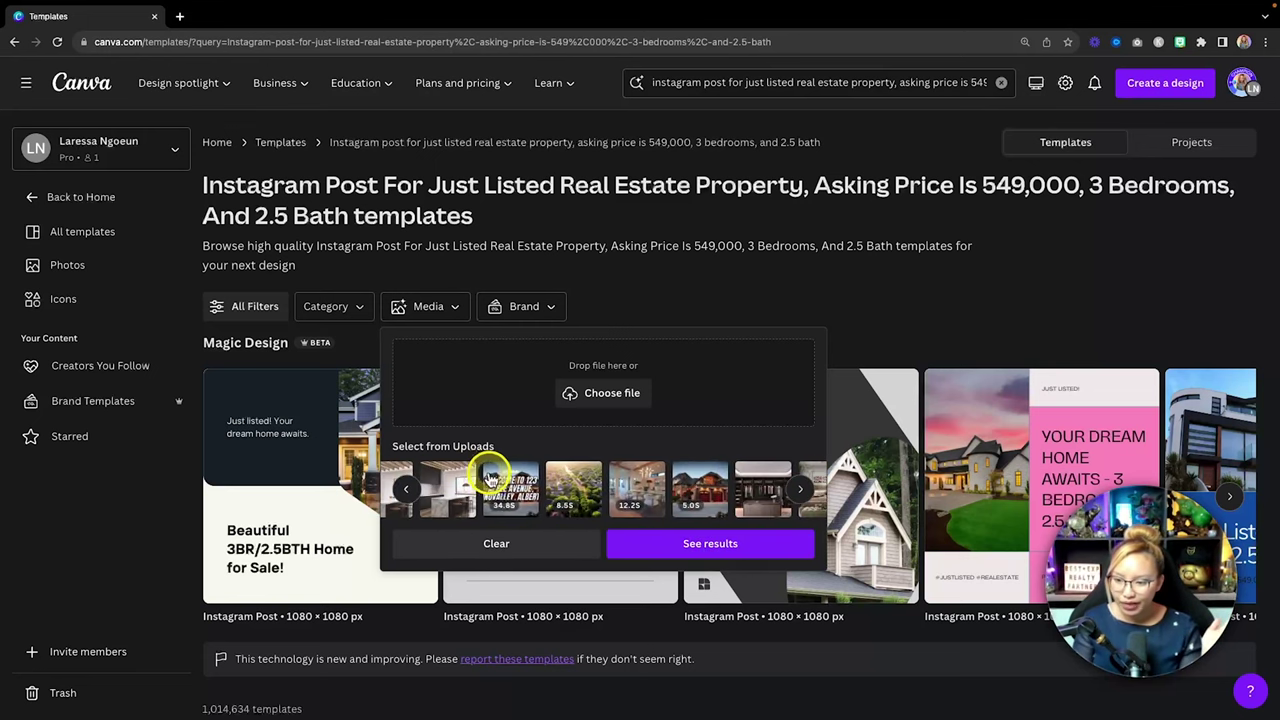
scroll(600, 498, "right", 2)
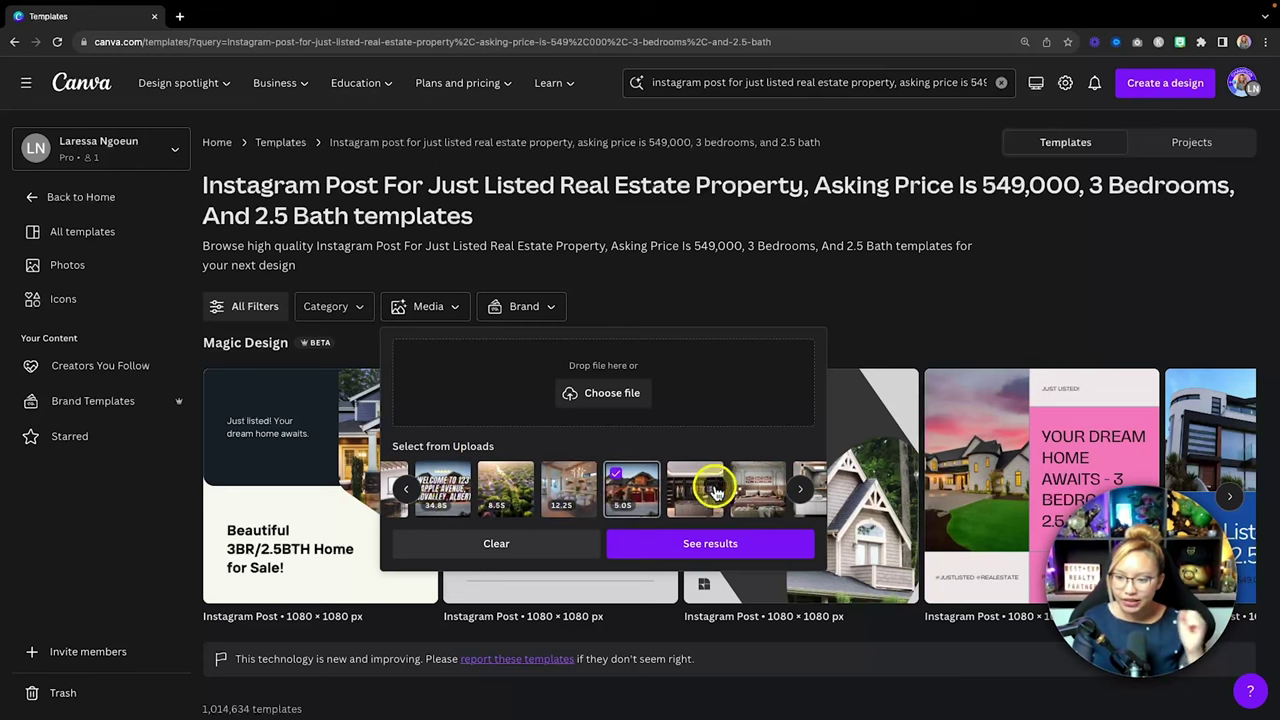
left_click(688, 556)
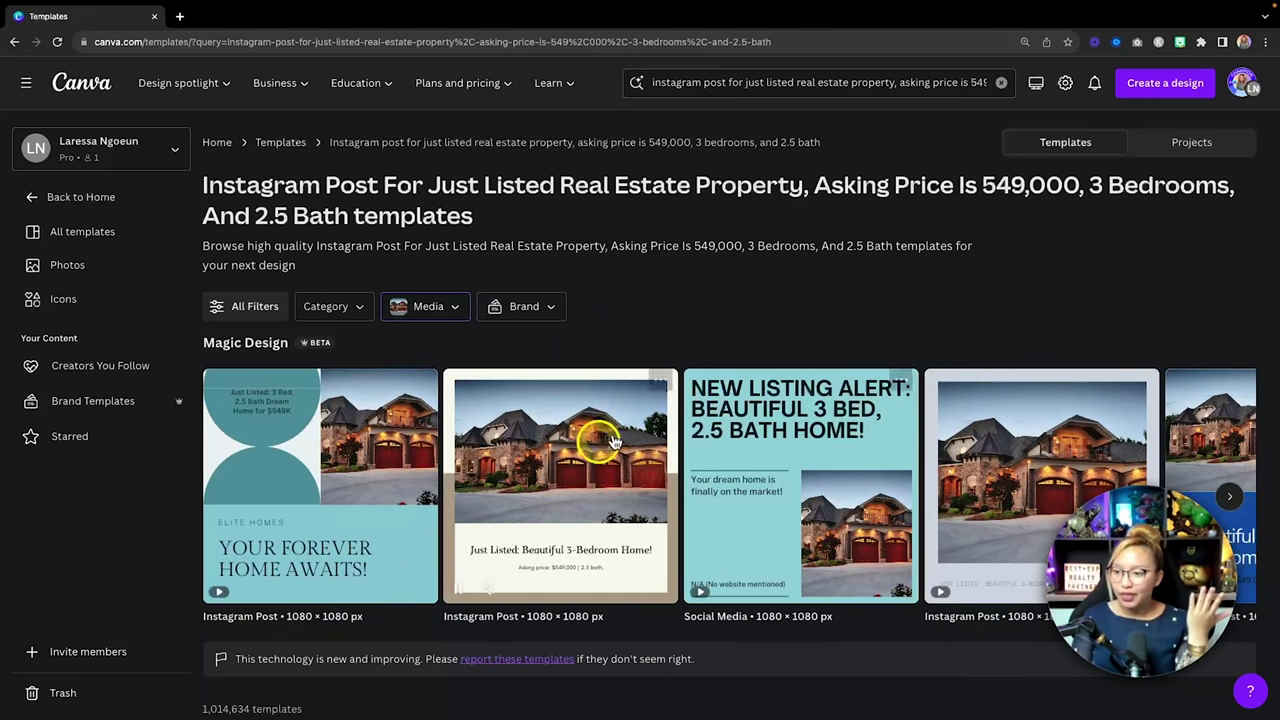
scroll(694, 505, "right", 2)
scroll(694, 507, "right", 1)
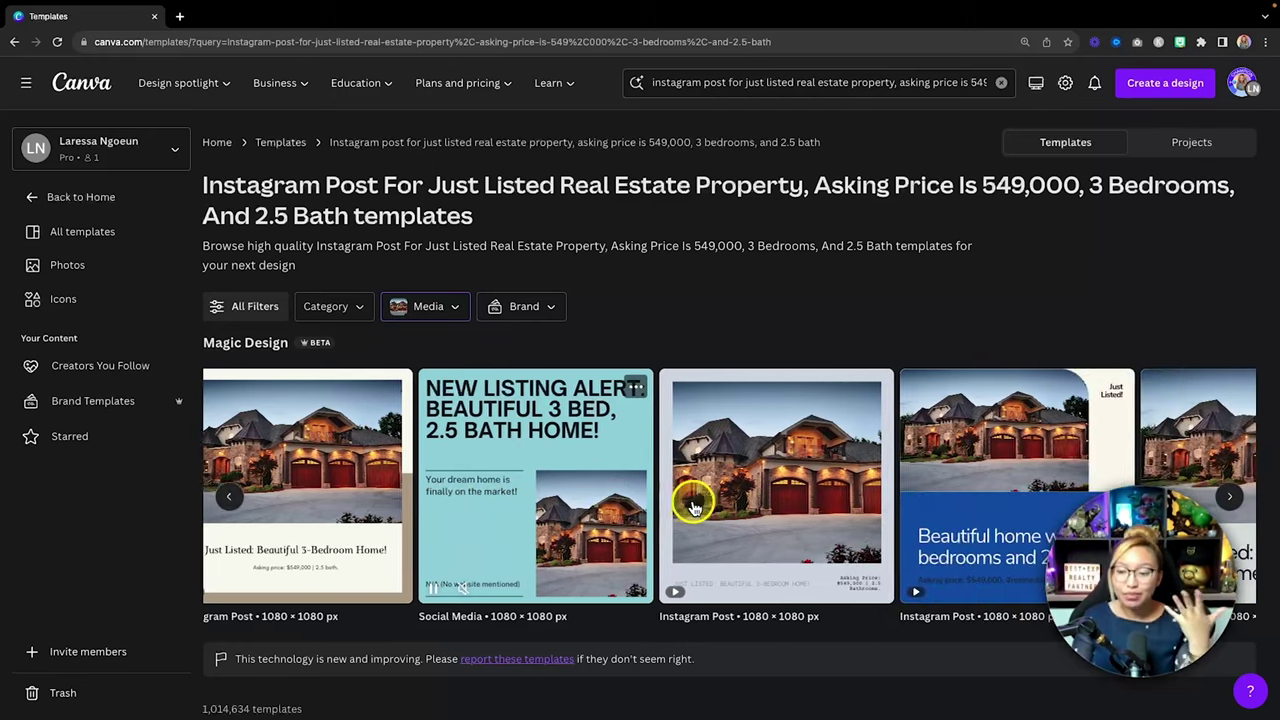
Step: Regenerate the Magic Design results in a brand style, using the Etsy Agent 1 brand kit with the olive-green palette
scroll(694, 507, "left", 2)
scroll(693, 508, "left", 2)
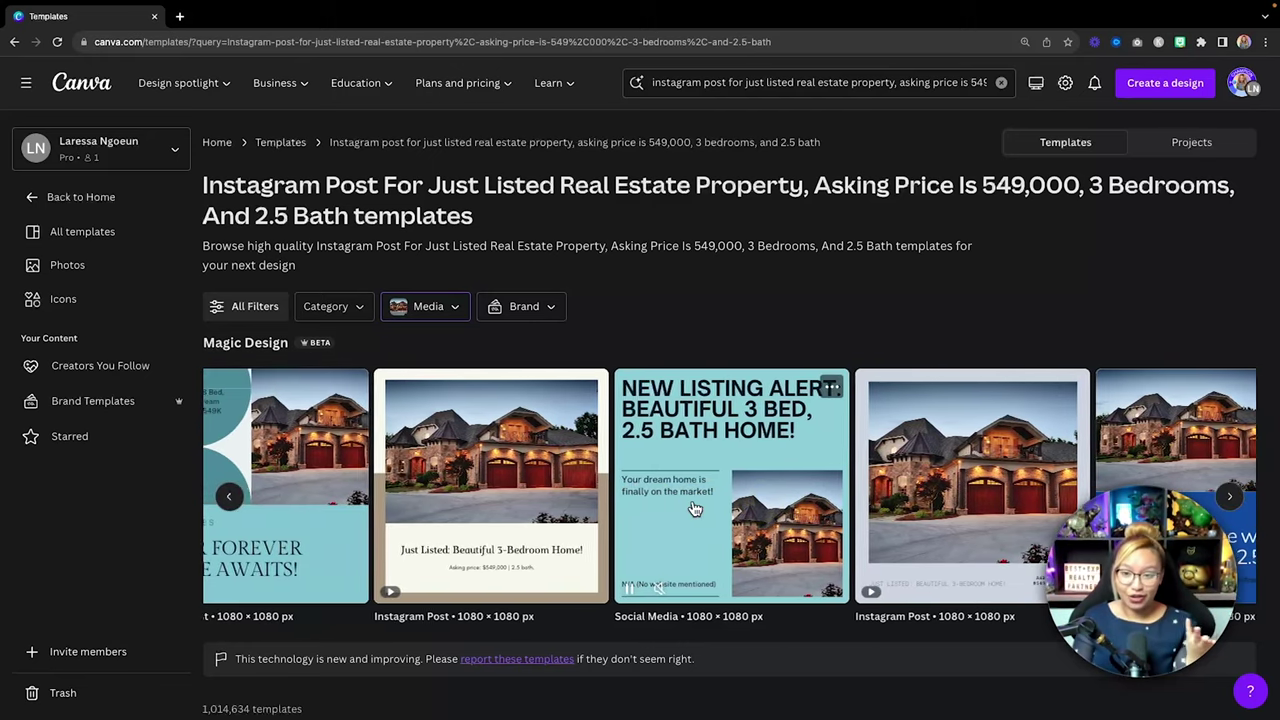
left_click(457, 308)
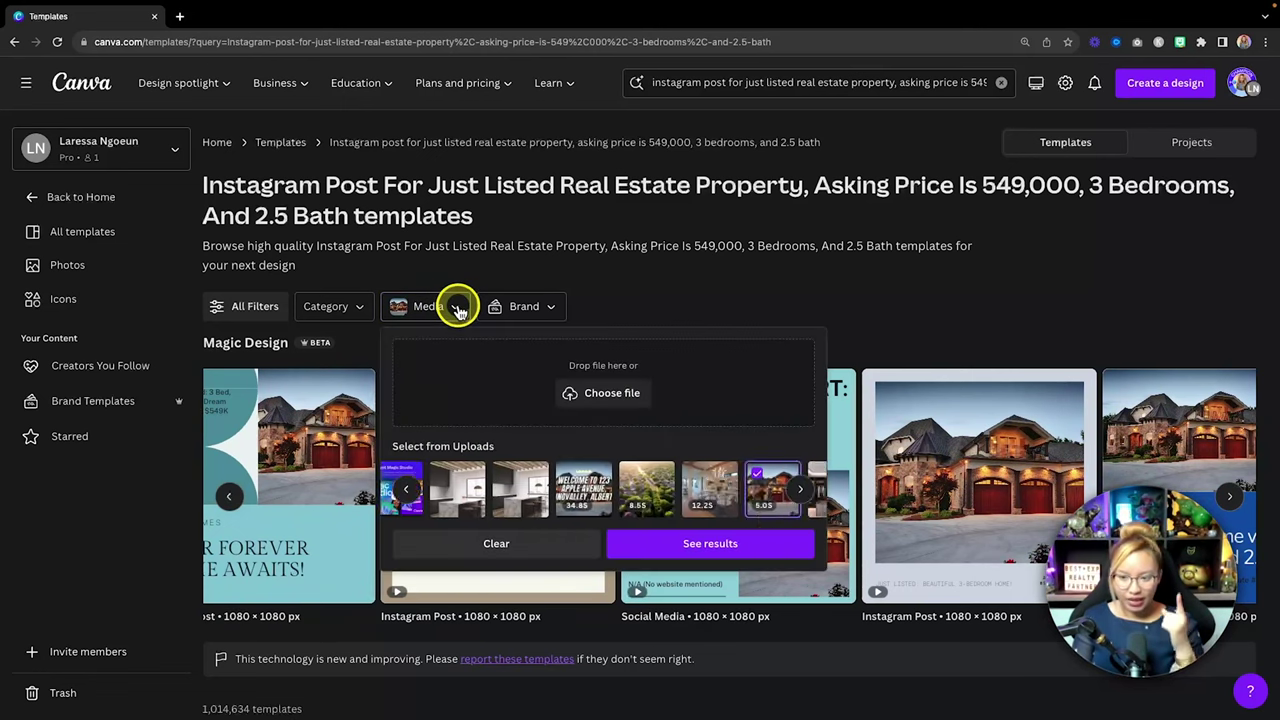
left_click(543, 307)
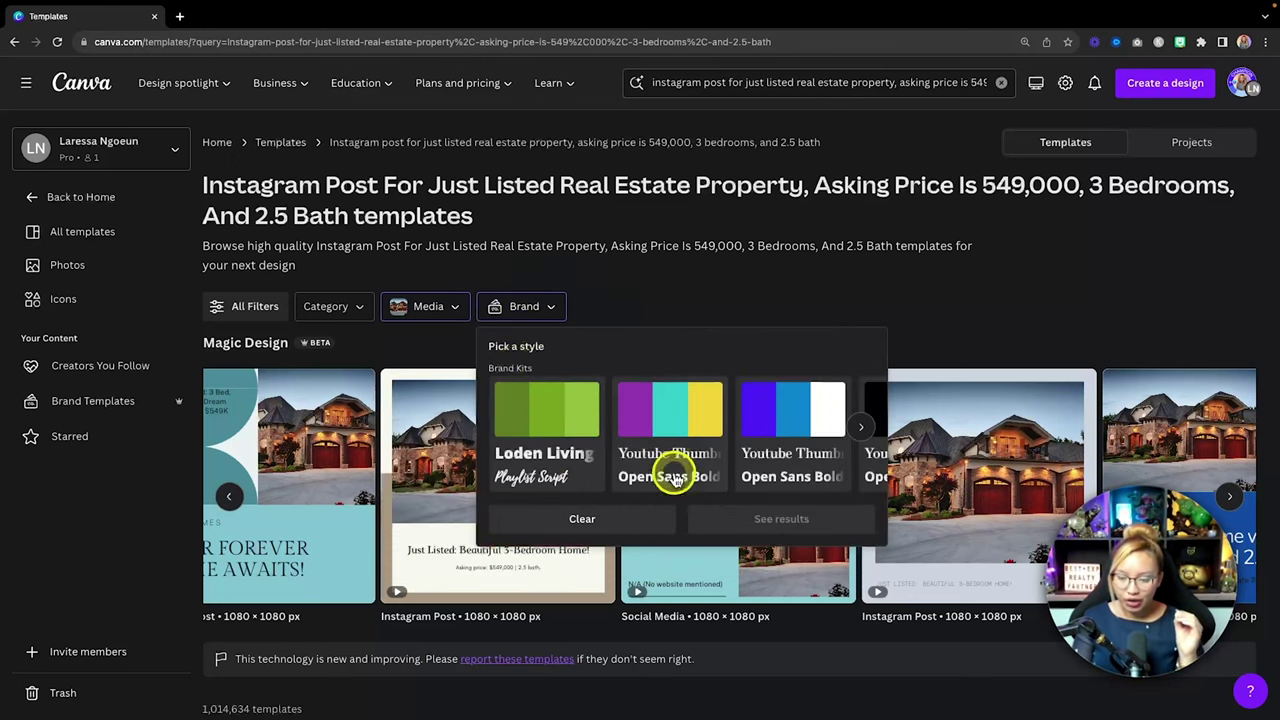
scroll(668, 440, "right", 5)
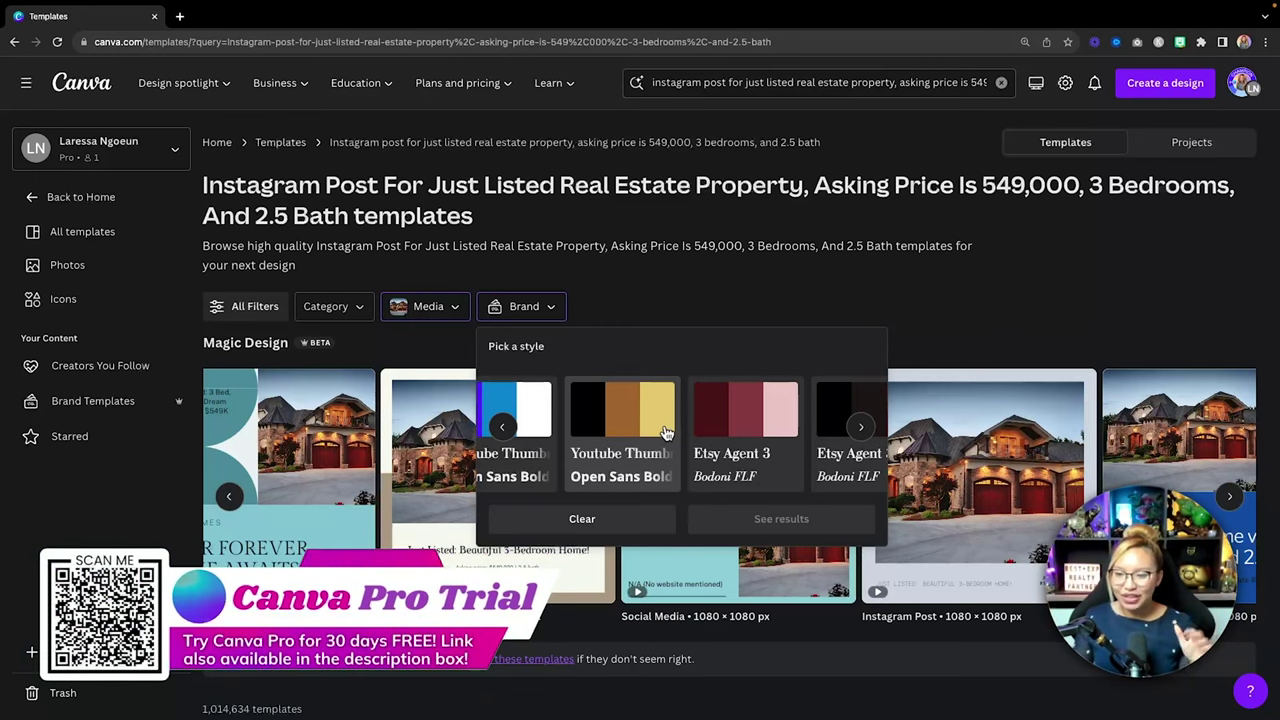
scroll(665, 432, "right", 8)
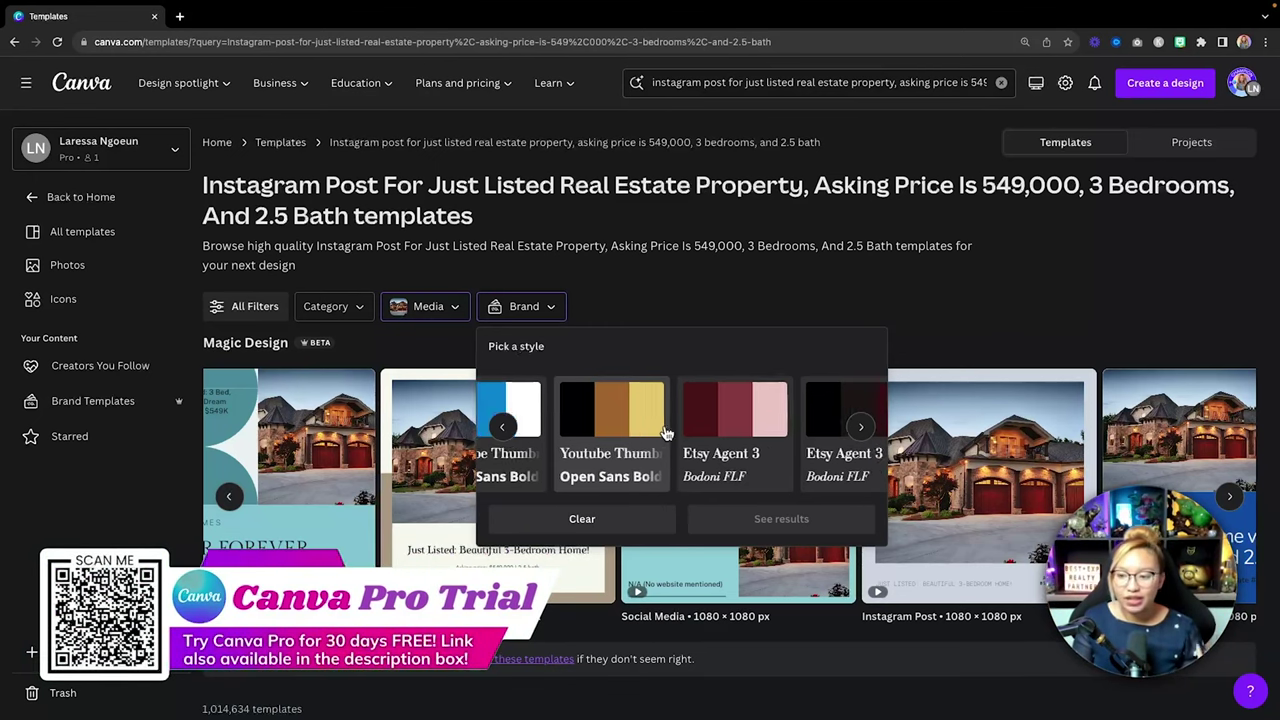
scroll(665, 432, "right", 8)
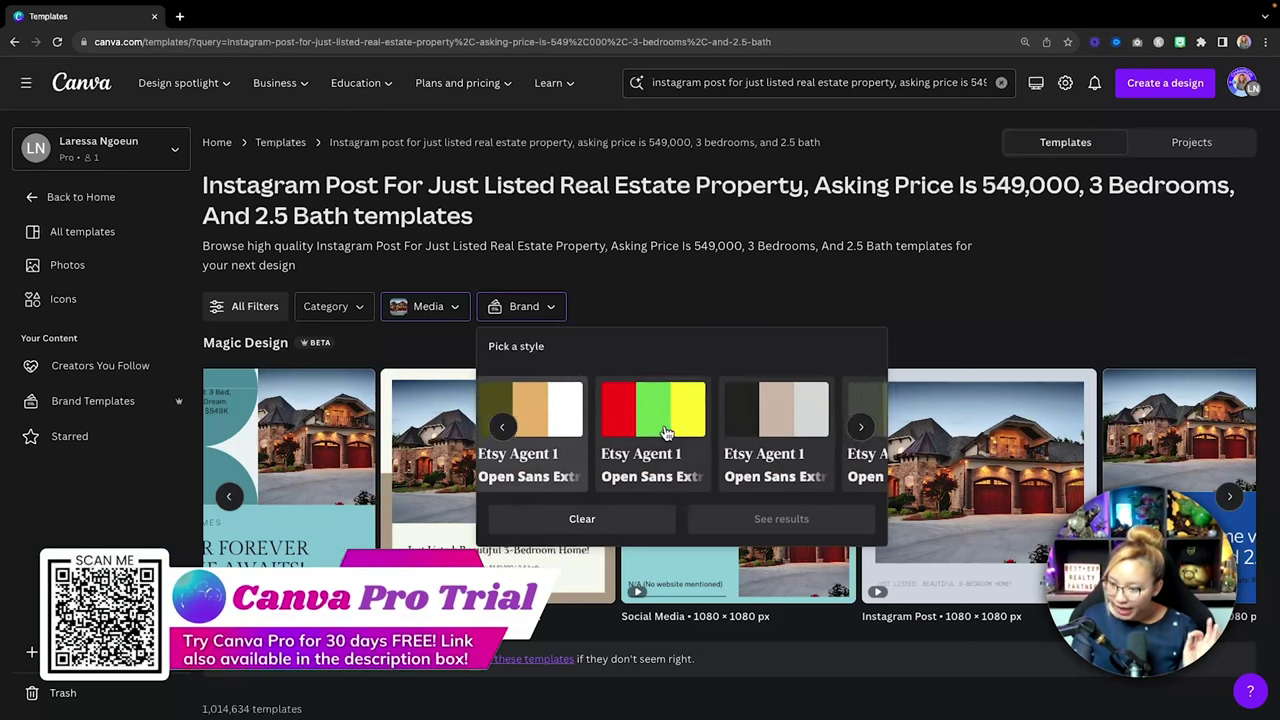
scroll(665, 430, "left", 4)
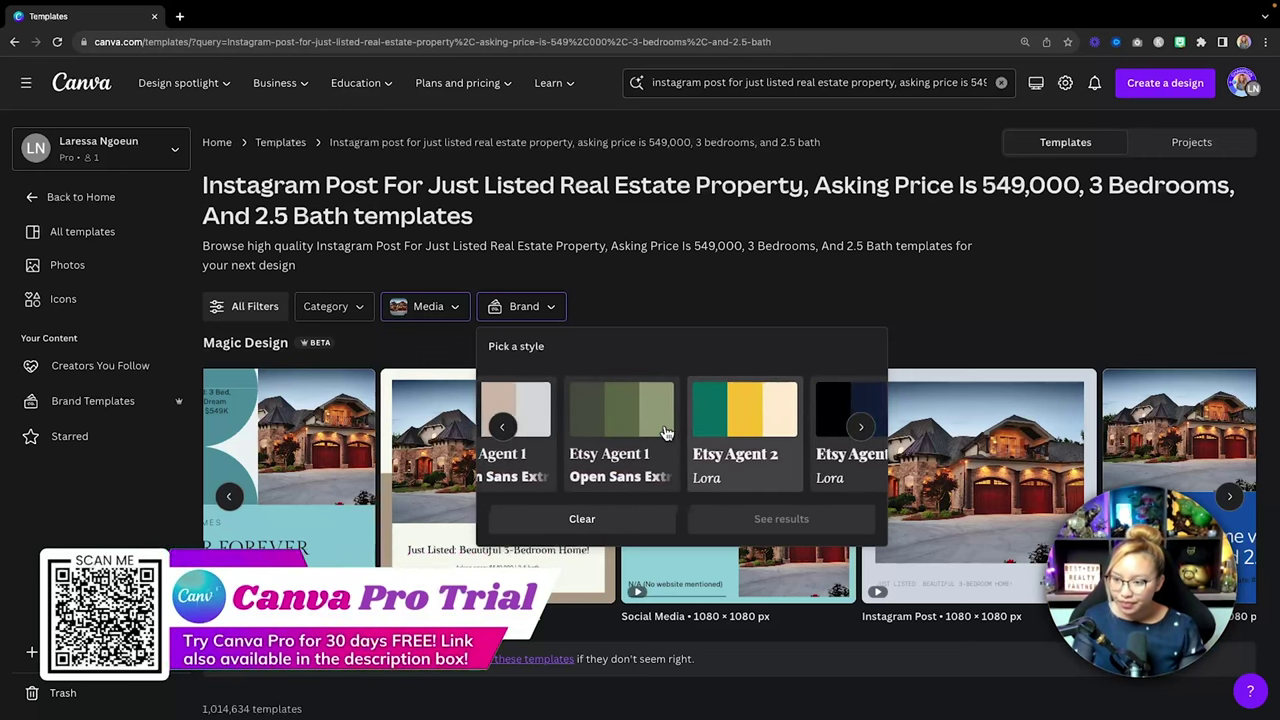
left_click(665, 424)
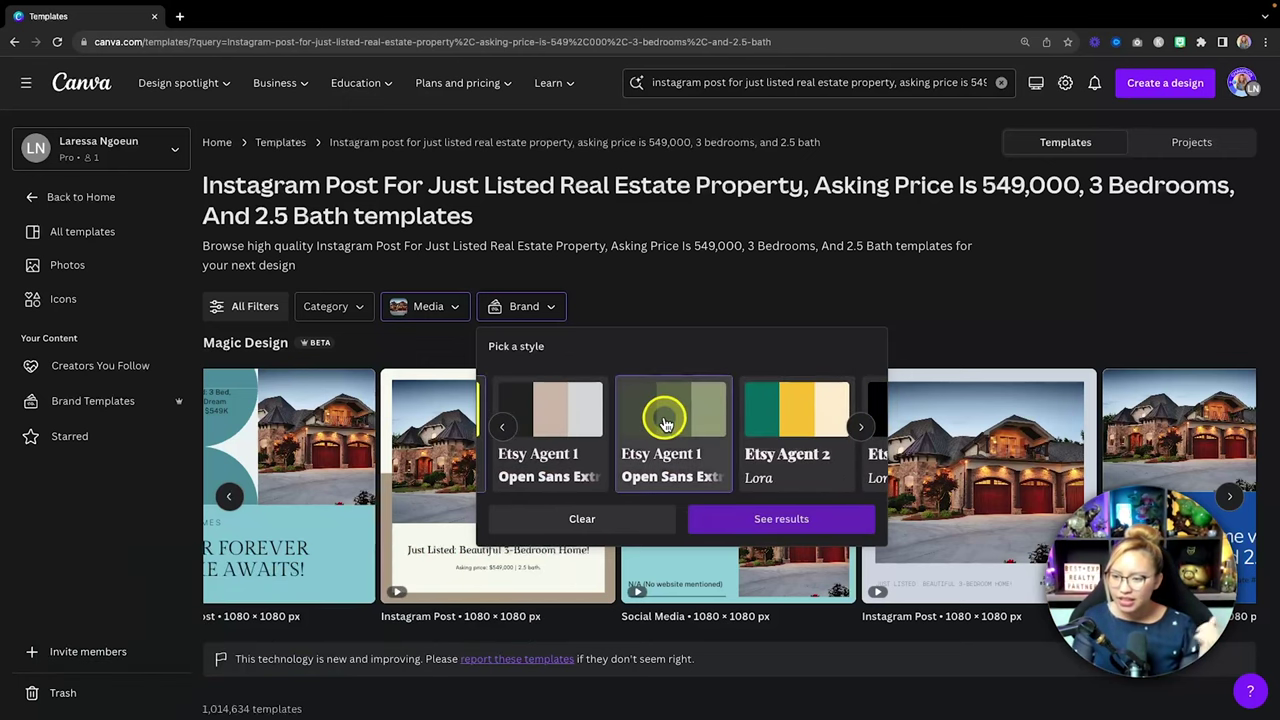
left_click(769, 522)
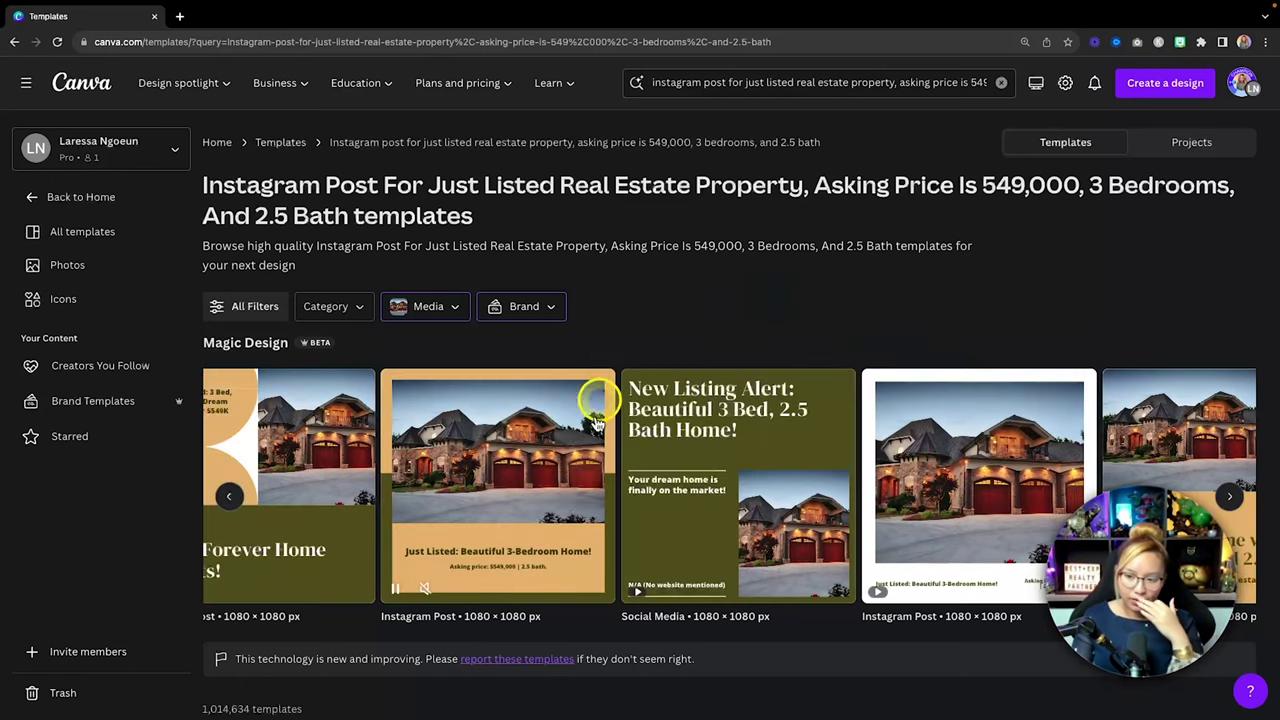
Step: Look through the rebranded Magic Design posts and the ready-made just-listed templates below them
scroll(651, 476, "right", 3)
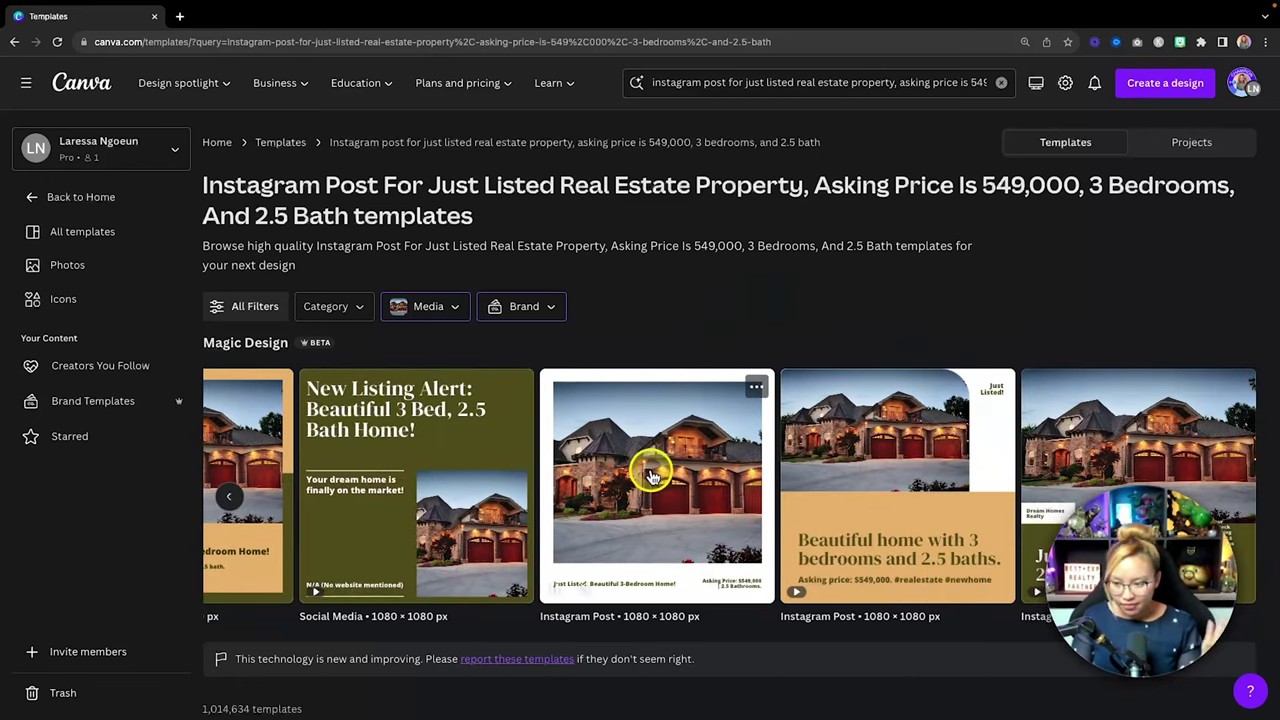
scroll(651, 476, "left", 5)
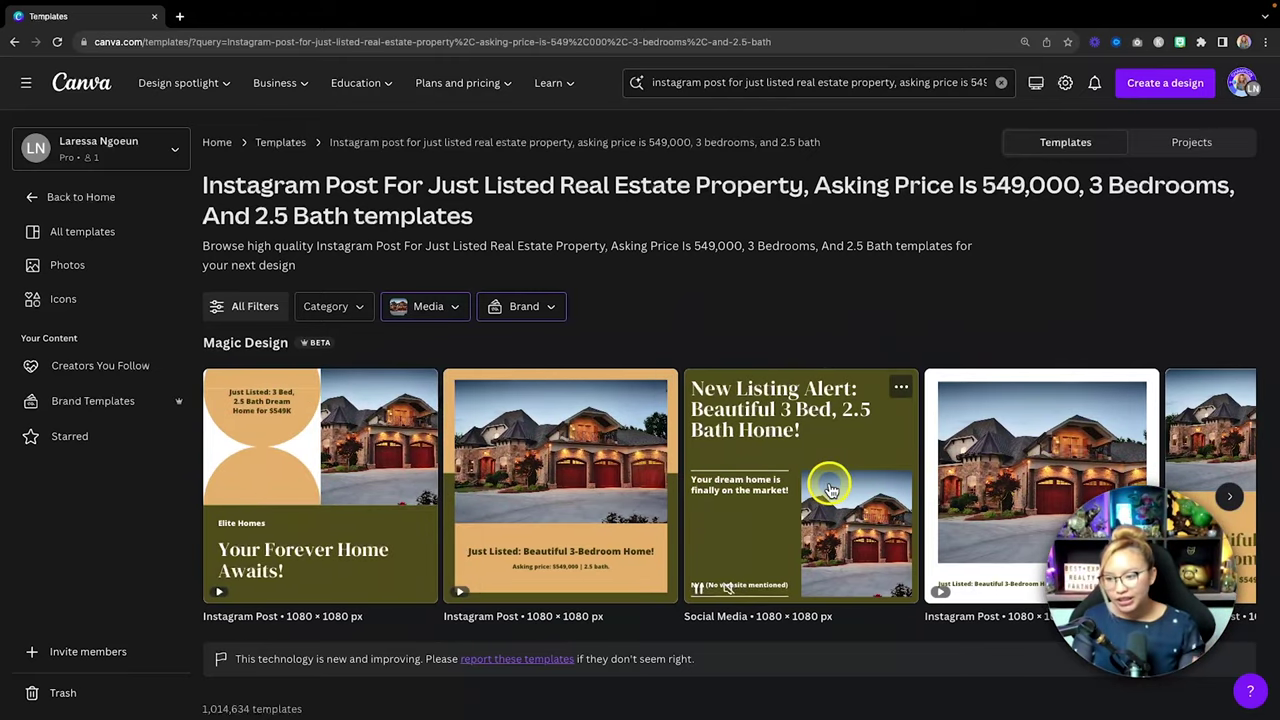
scroll(830, 488, "right", 5)
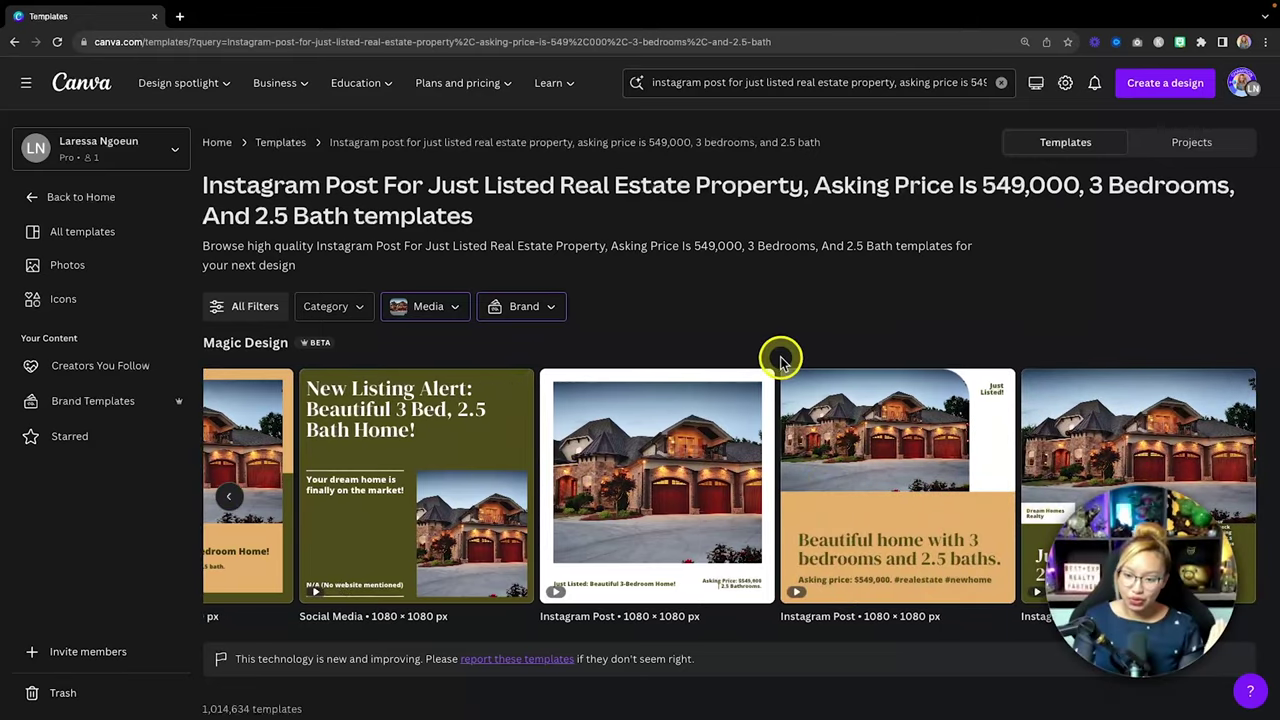
scroll(780, 360, "down", 6)
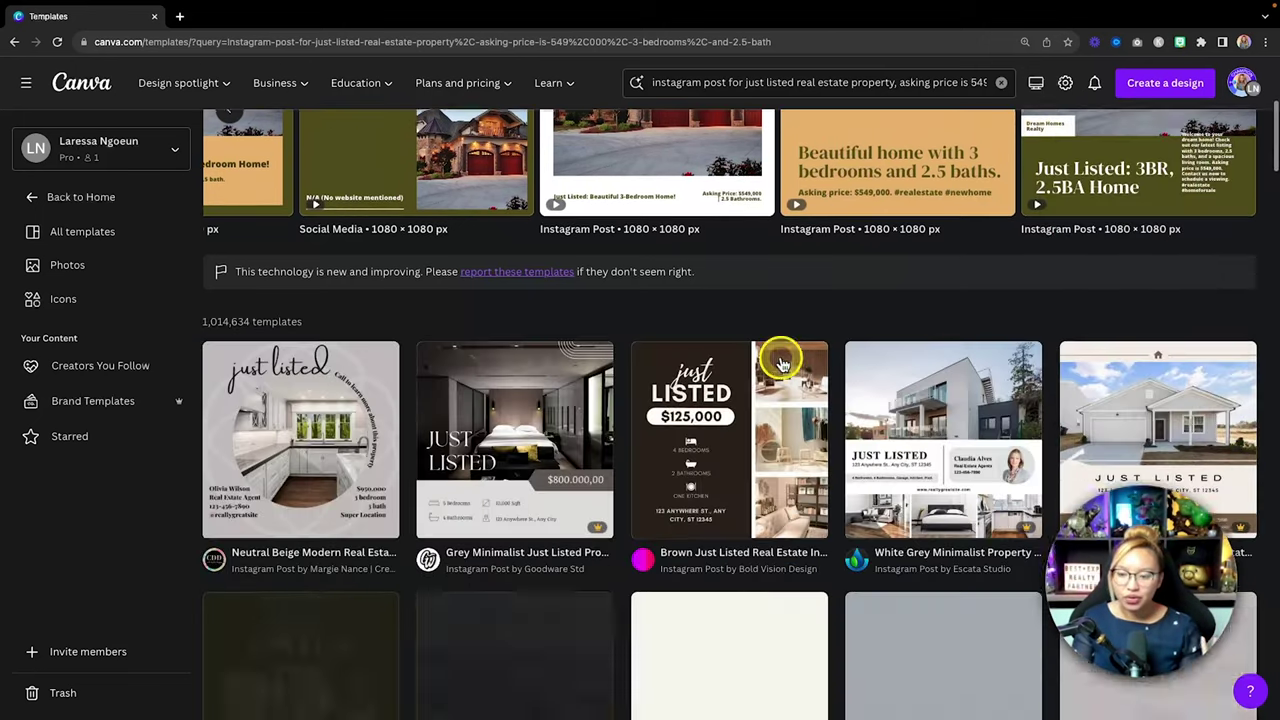
scroll(783, 364, "down", 2)
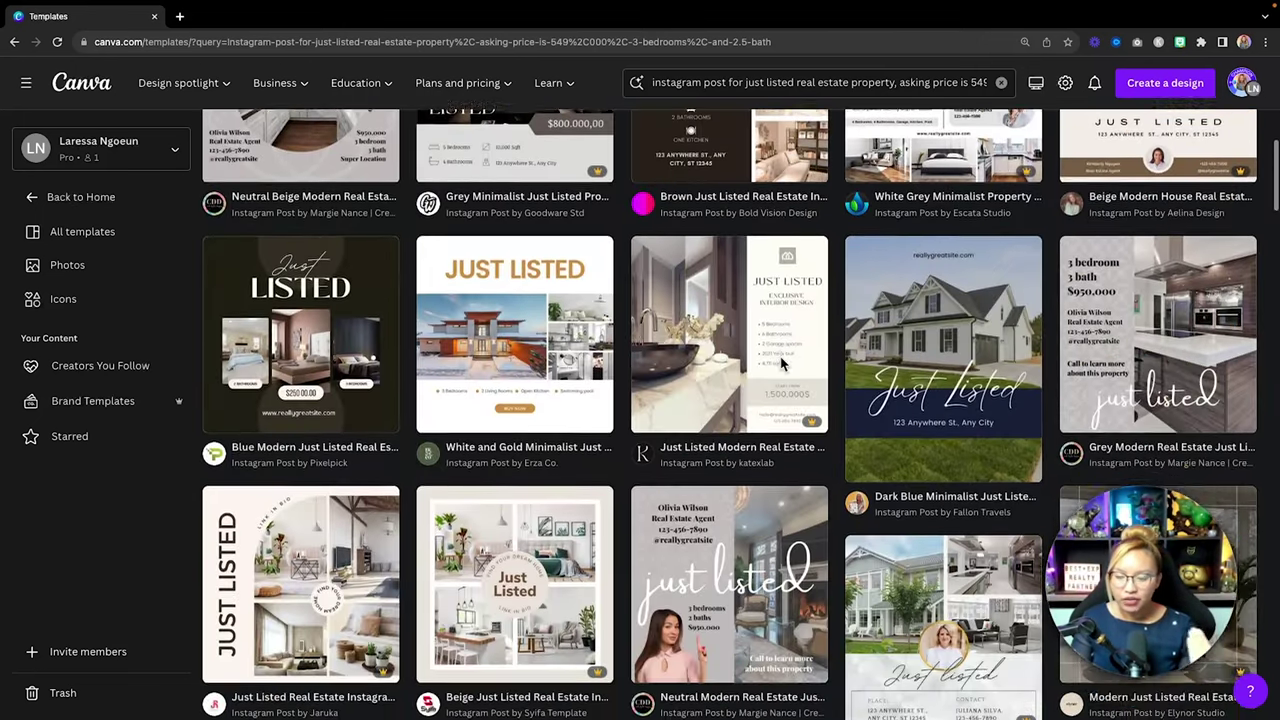
scroll(783, 364, "down", 1)
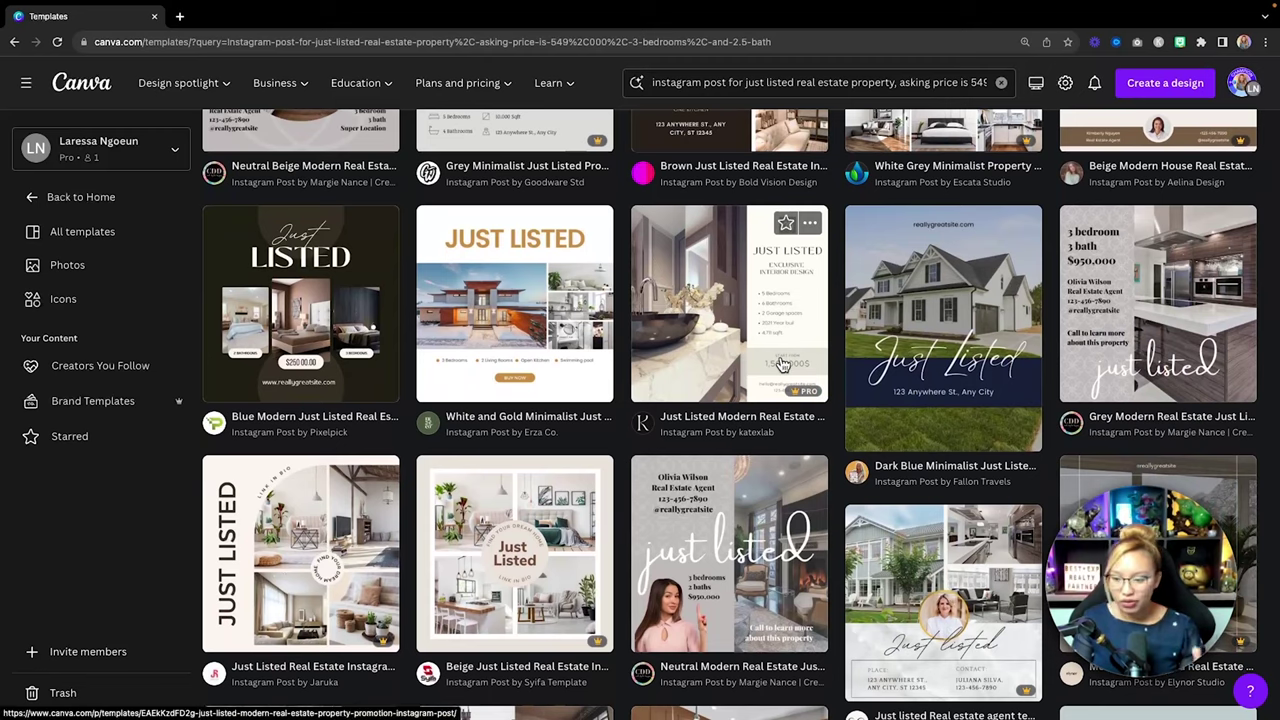
scroll(783, 364, "up", 5)
scroll(781, 363, "up", 3)
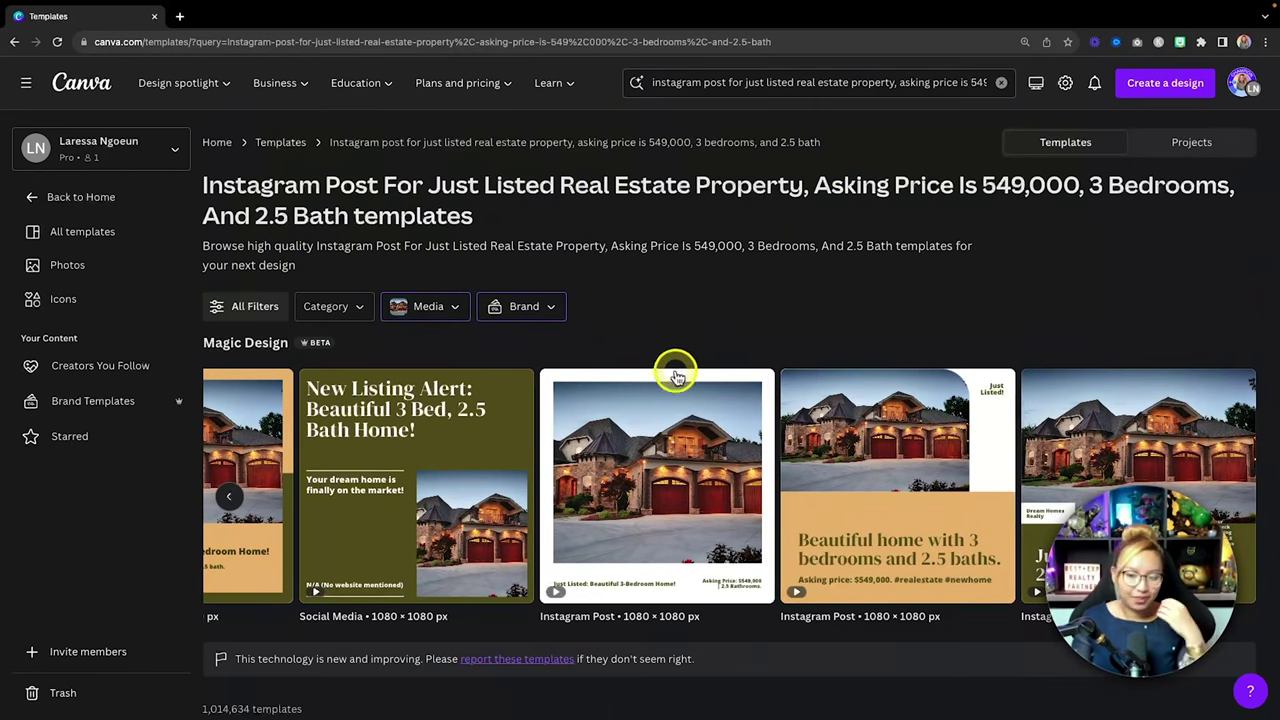
scroll(630, 435, "left", 1)
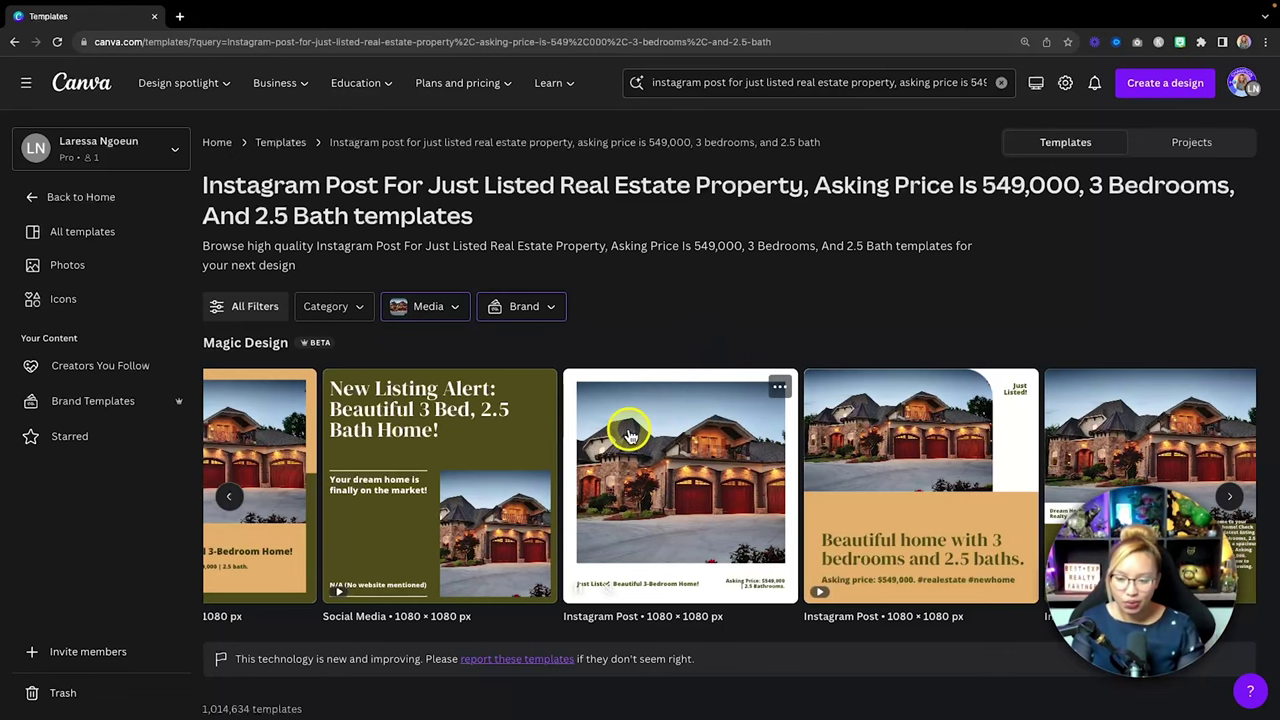
scroll(591, 449, "left", 5)
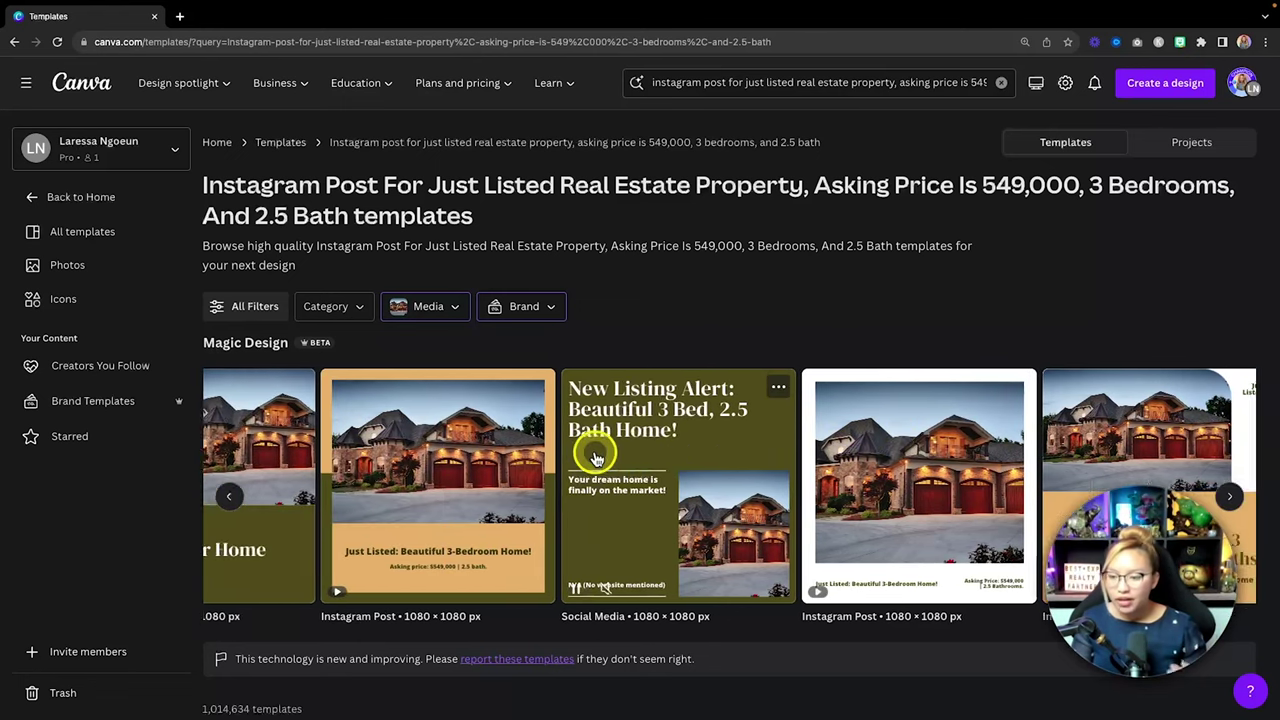
scroll(596, 458, "left", 3)
scroll(596, 458, "right", 6)
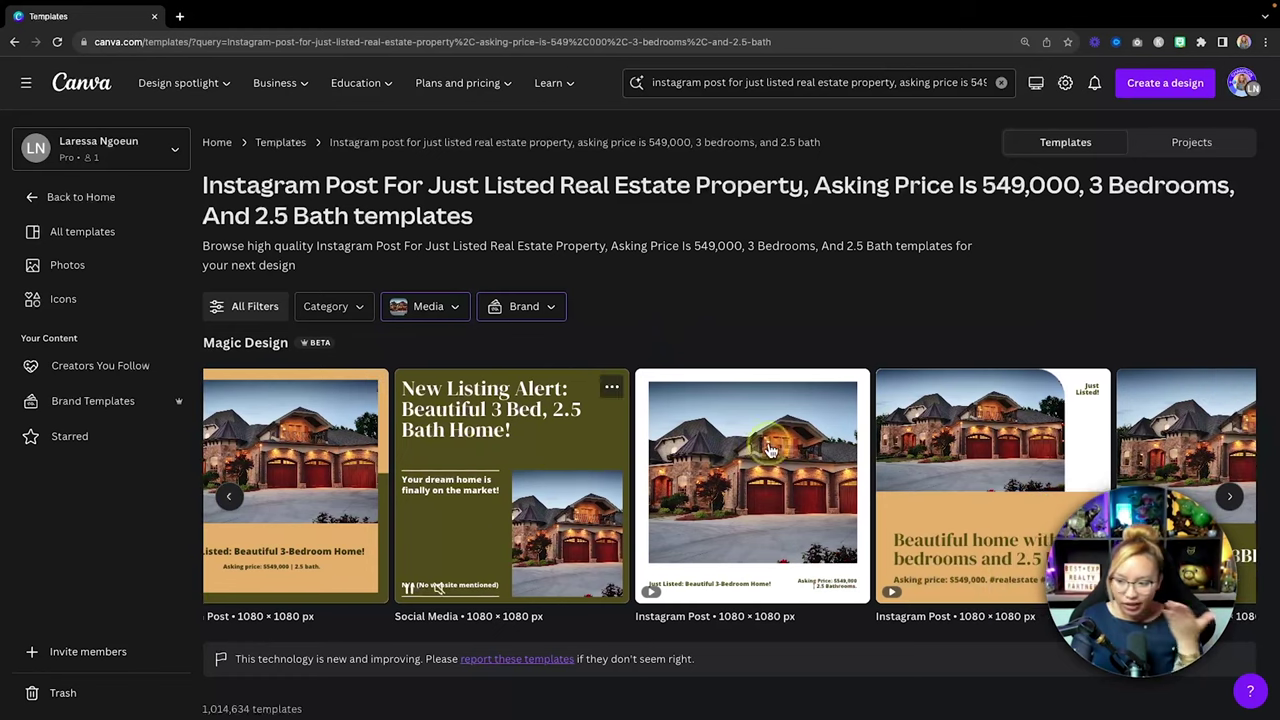
Step: Preview the generated Instagram post with the white frame and "Just Listed: Beautiful 3-Bedroom Home!" caption, and close the preview
left_click(853, 383)
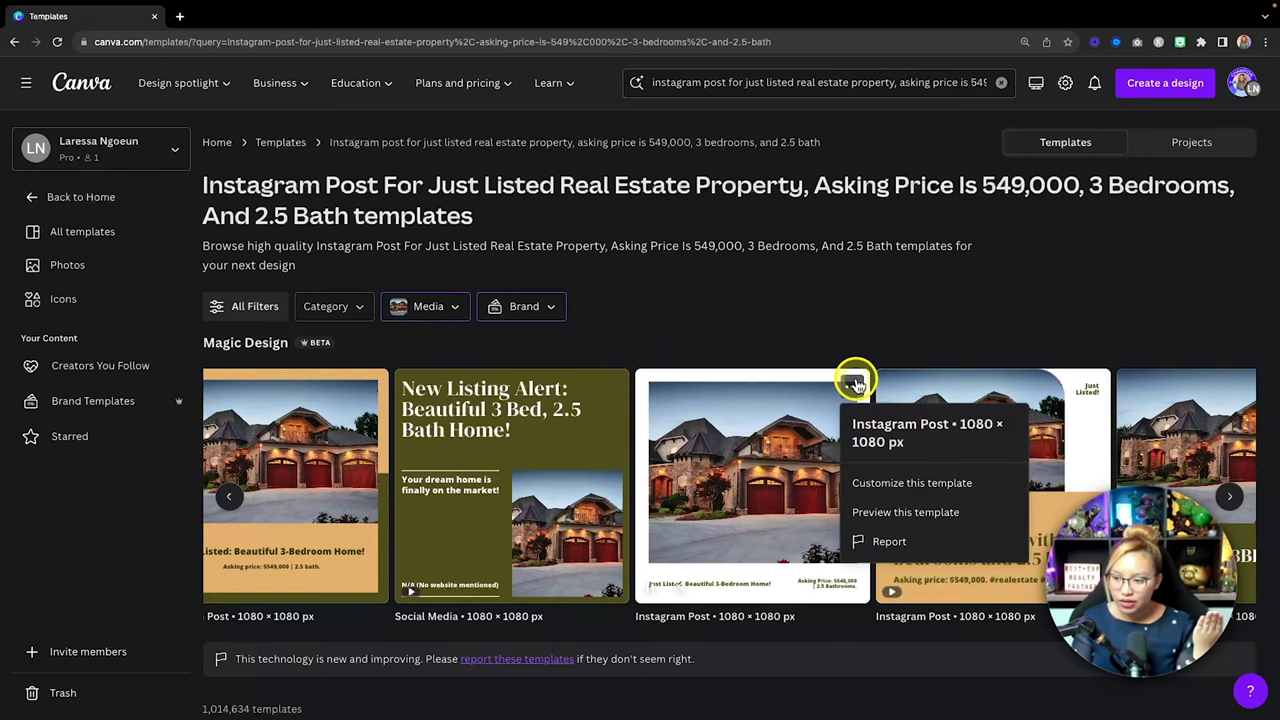
left_click(906, 514)
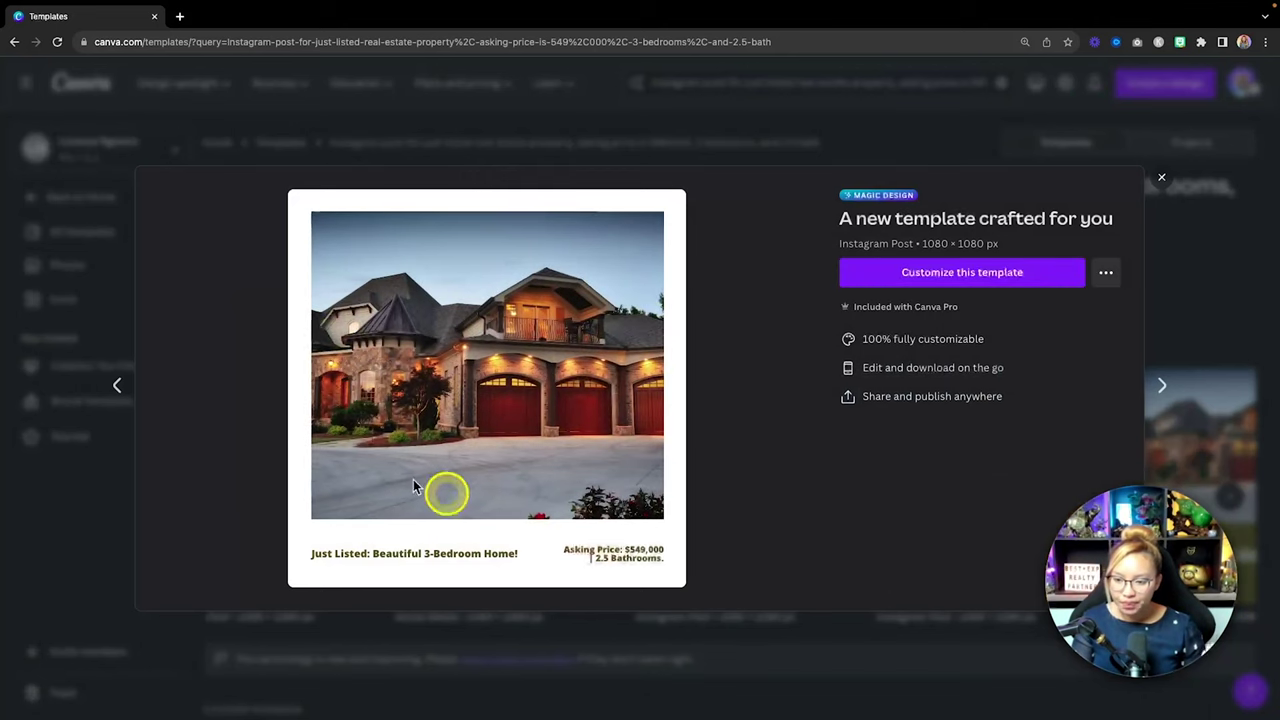
left_click(1161, 177)
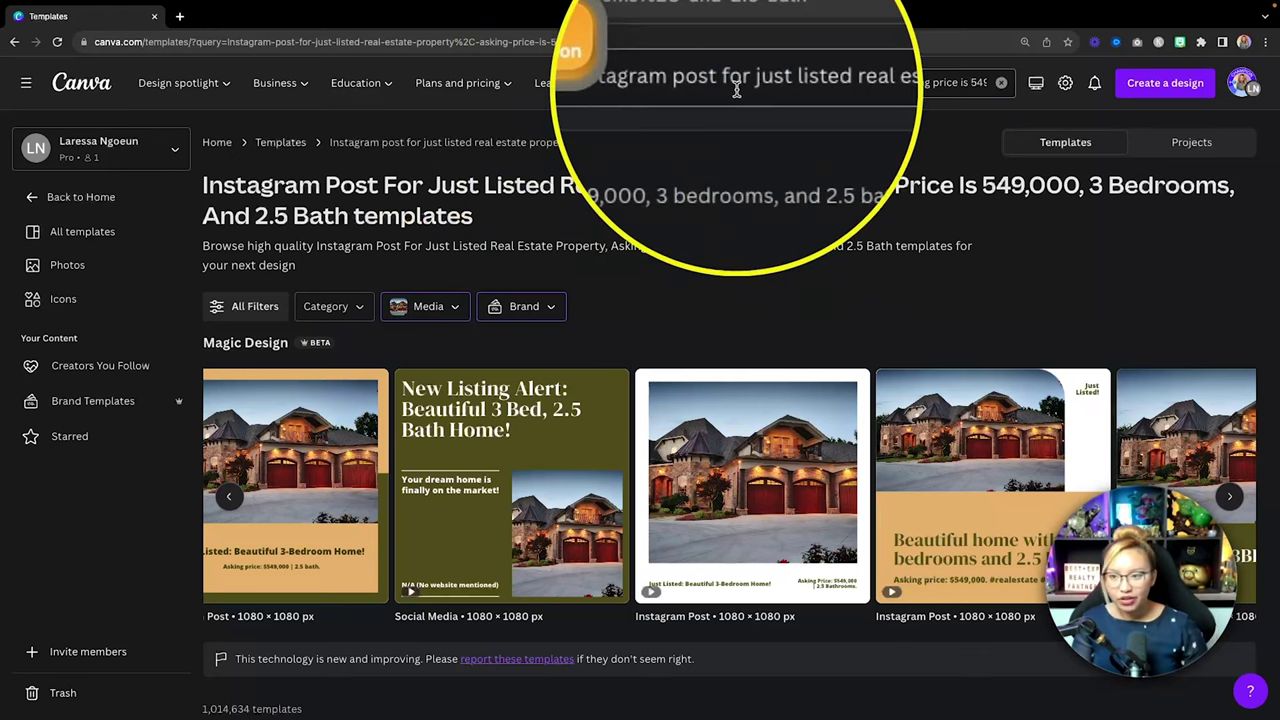
Step: Return to the home page and search templates with the prompt "Presentation for the steps of buying a home"
left_click(85, 88)
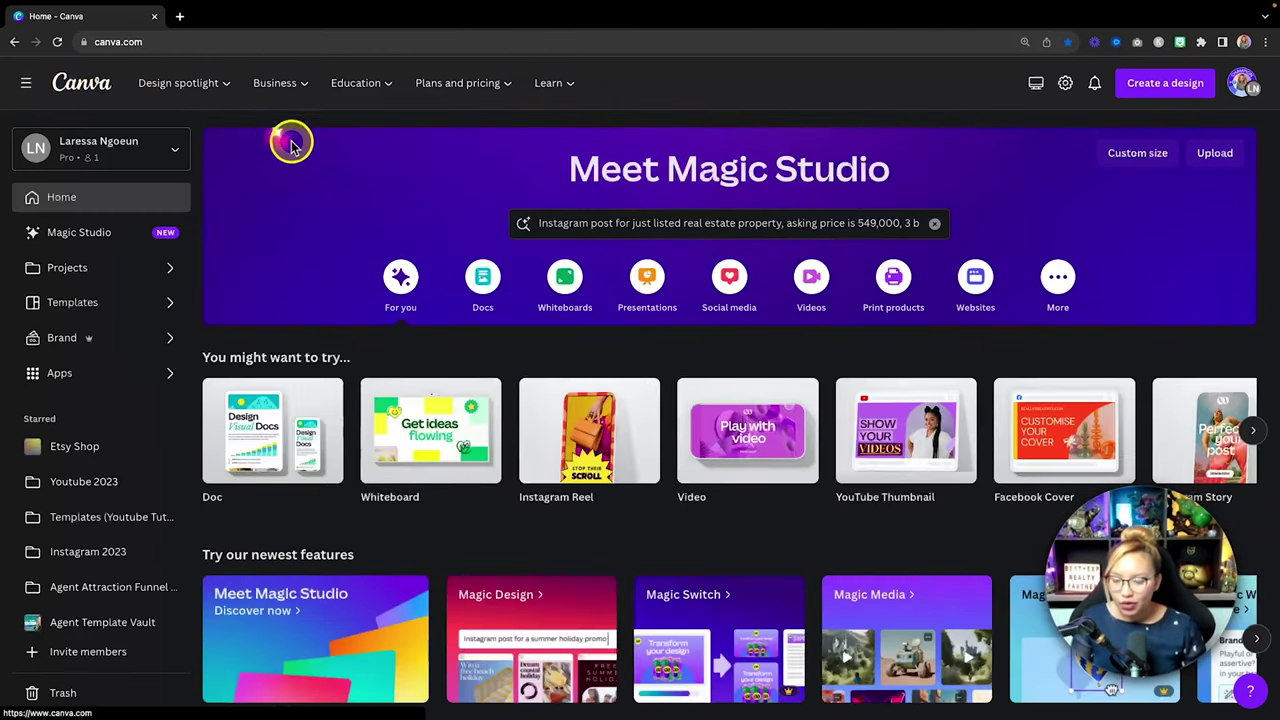
left_click(934, 223)
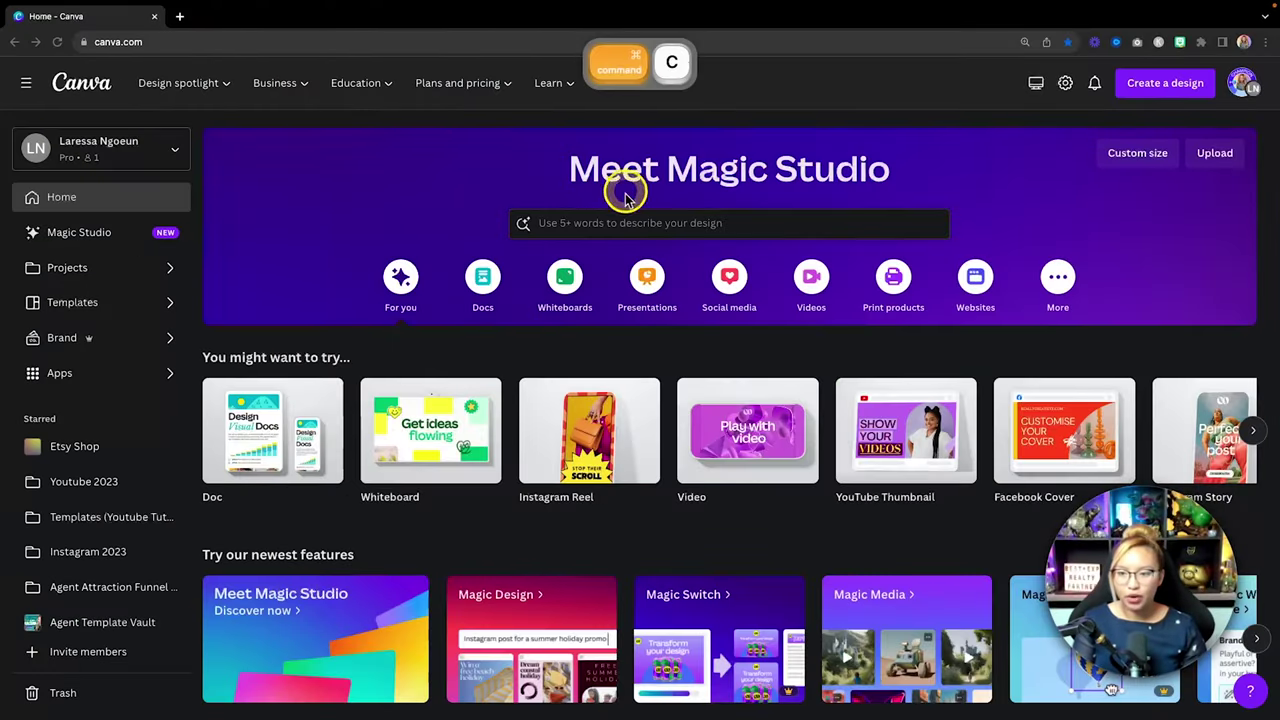
left_click(611, 223)
type("Presentation for the steps of buying a home")
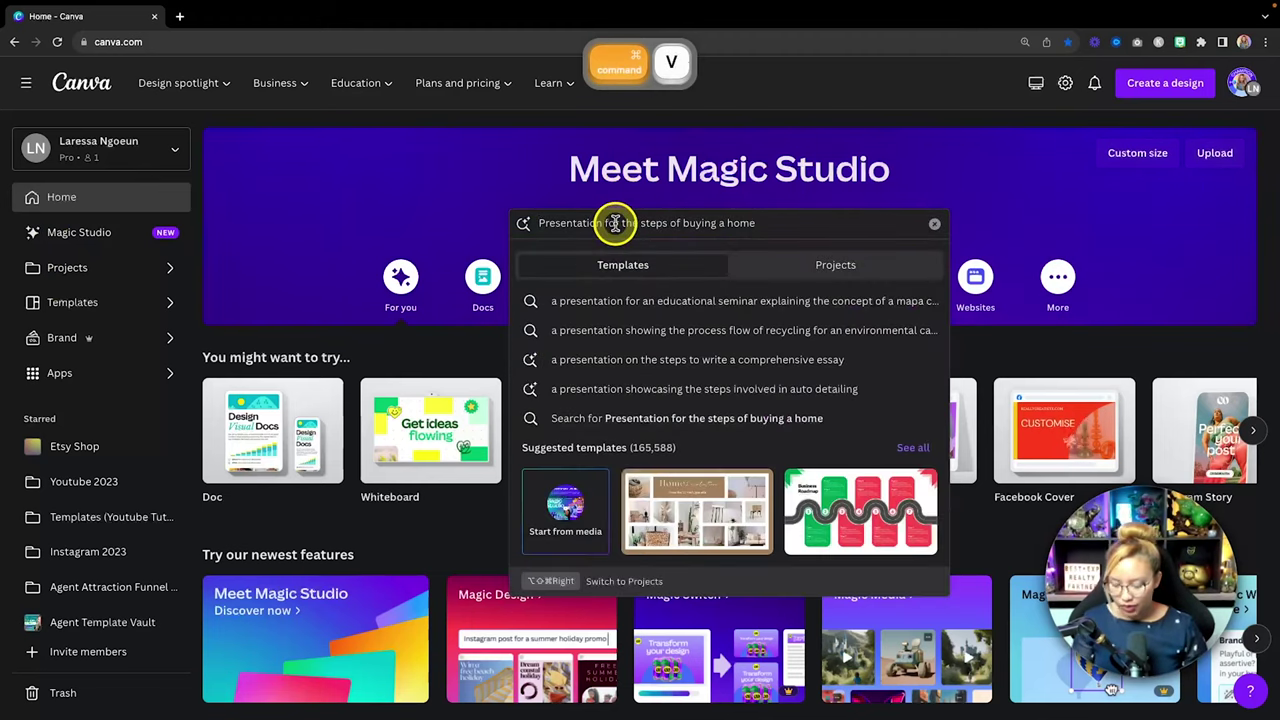
key("Return")
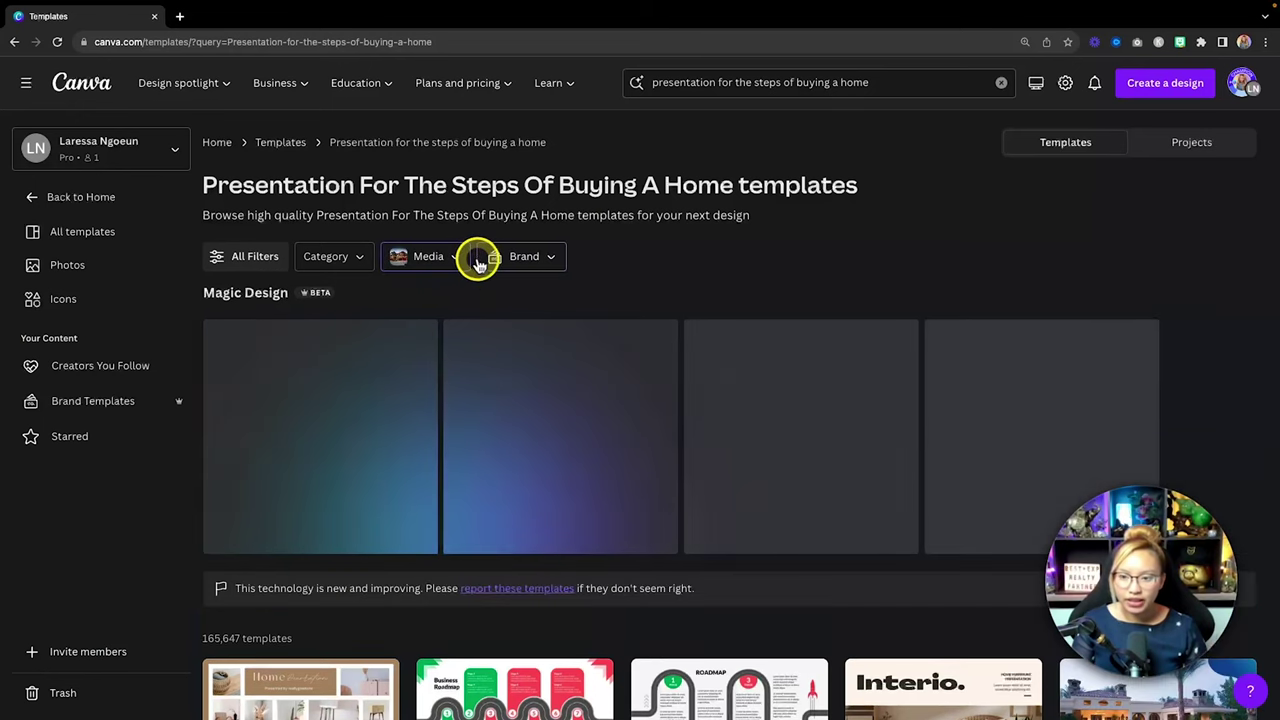
key("fn")
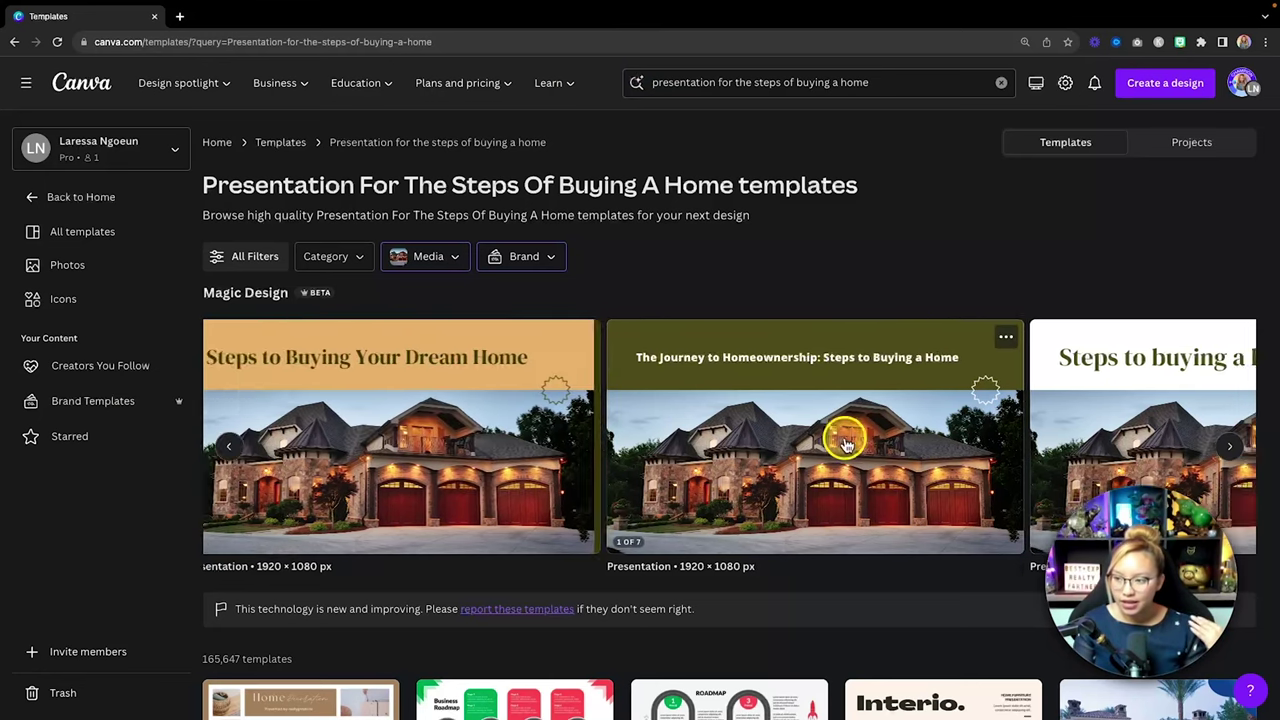
Step: Compare the generated presentations and preview the white "Steps to buying a home" one, including its home inspection and appraisal slide
scroll(845, 443, "right", 6)
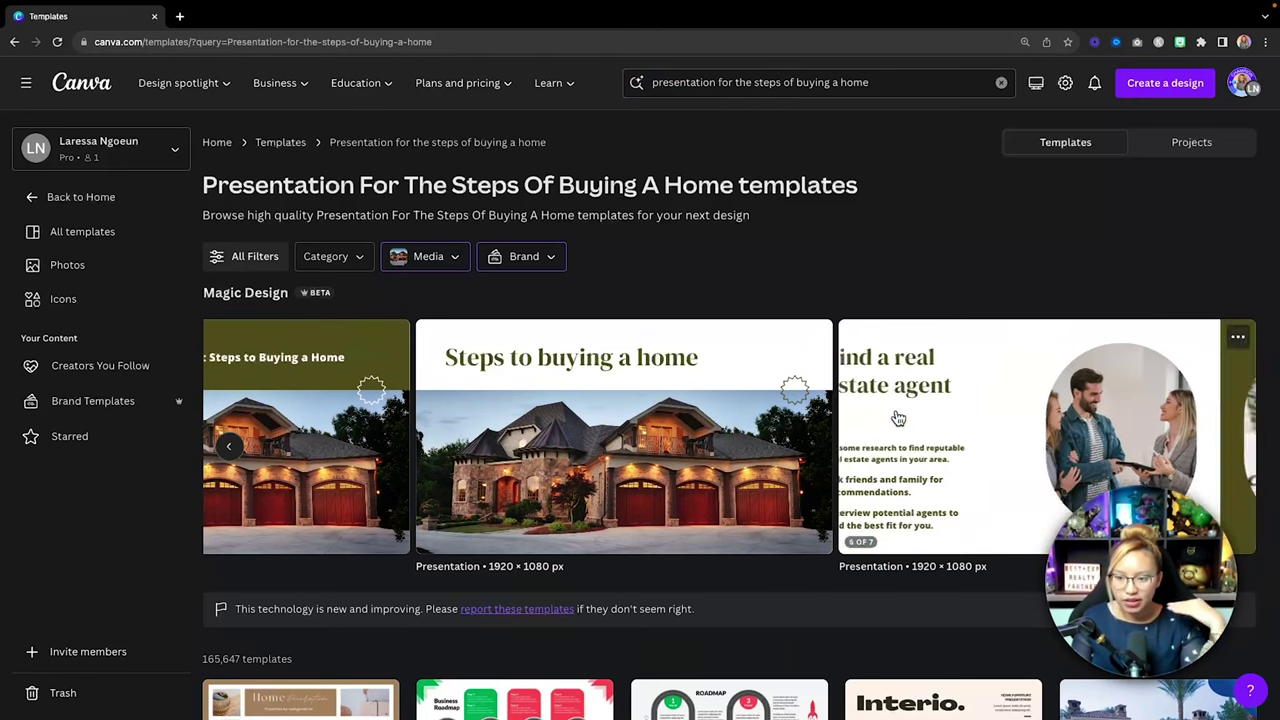
scroll(634, 394, "left", 5)
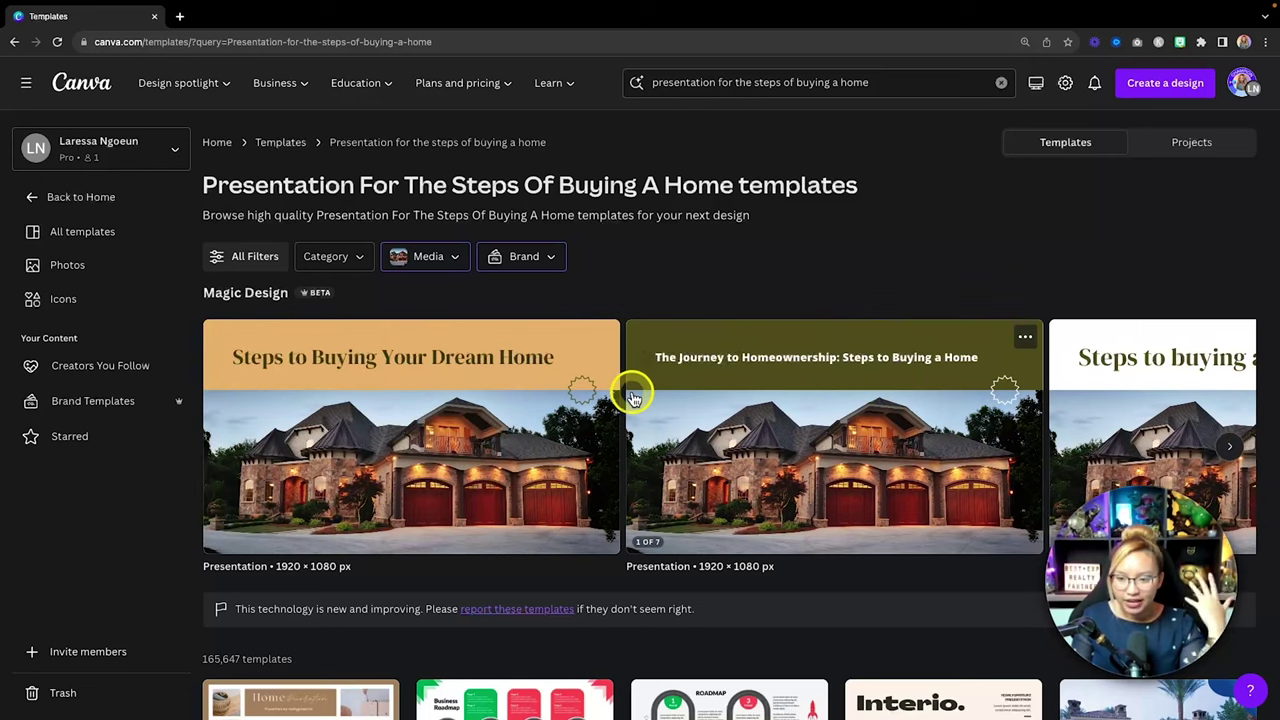
scroll(634, 398, "right", 5)
scroll(634, 399, "right", 2)
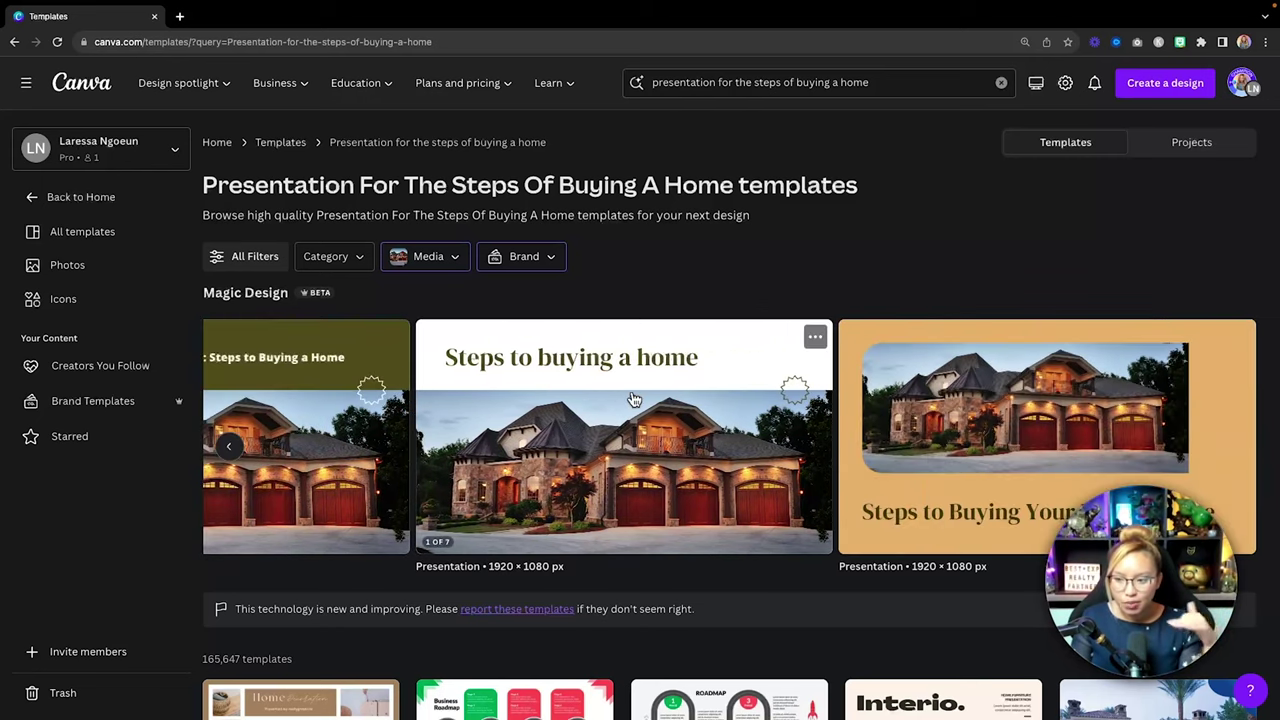
left_click(709, 450)
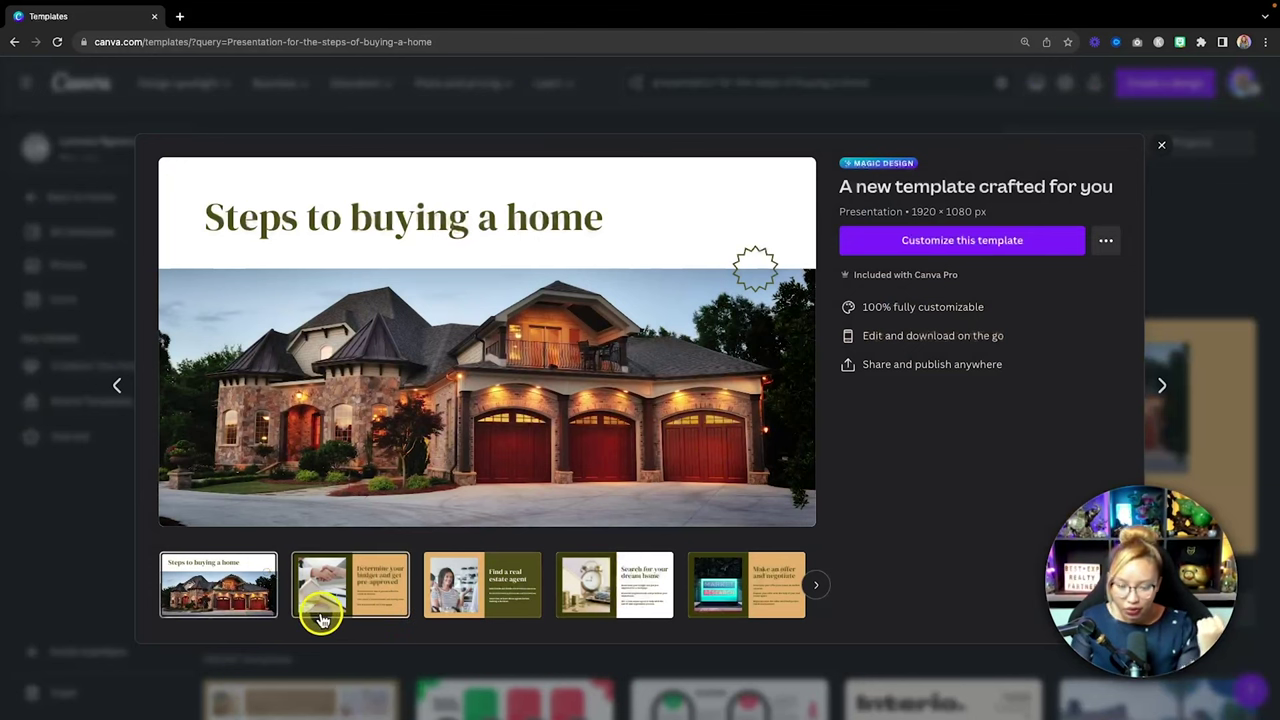
scroll(588, 600, "right", 2)
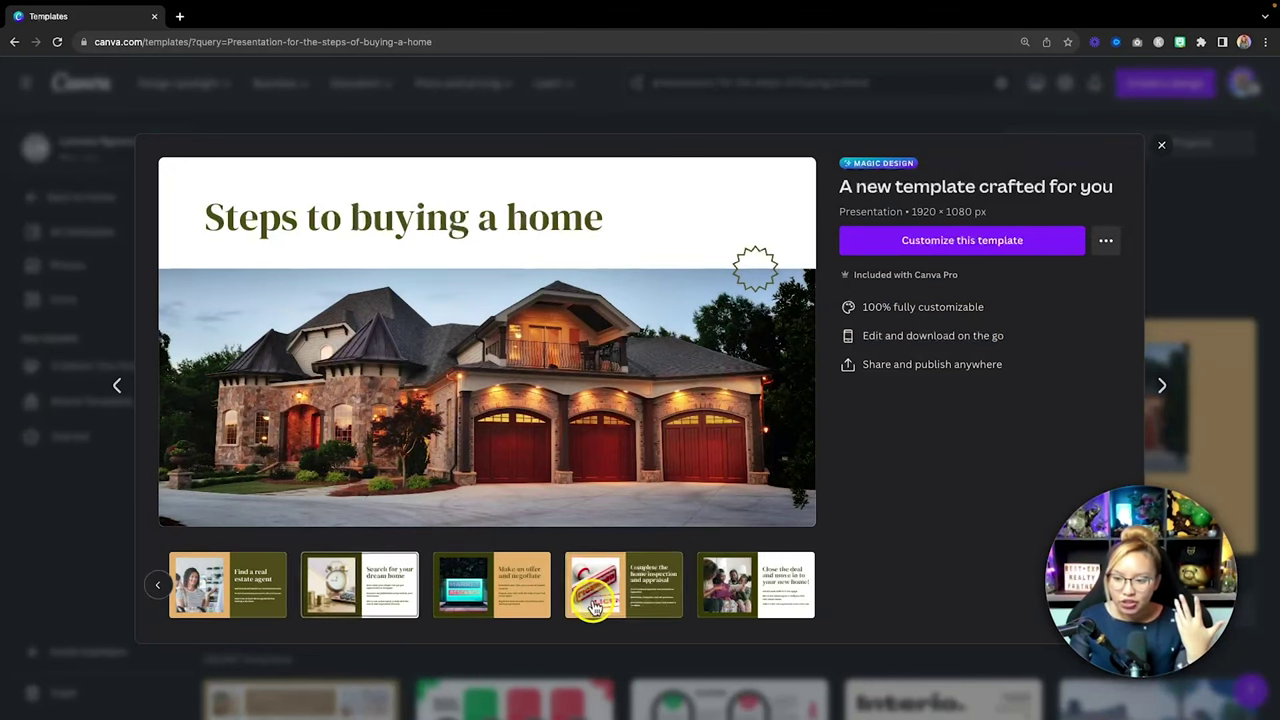
left_click(615, 605)
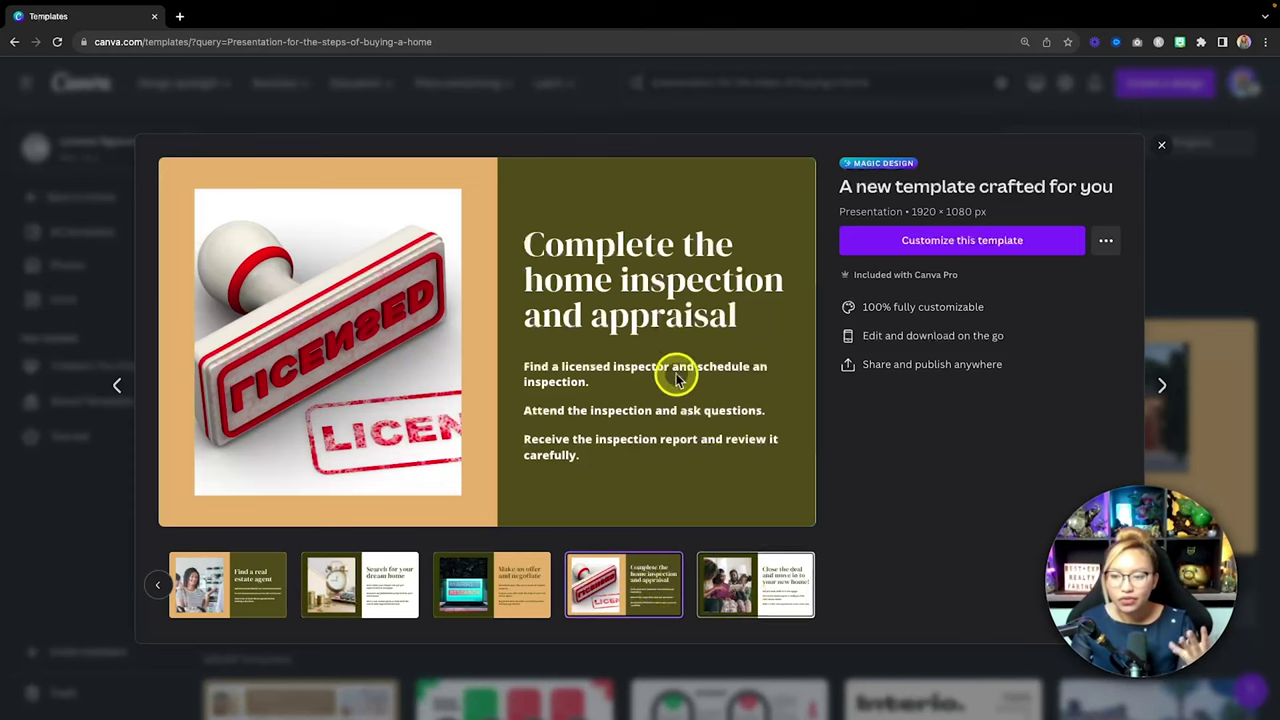
left_click(1161, 152)
Step: Look through the ready-made presentation templates listed below the Magic Design results
scroll(997, 277, "down", 5)
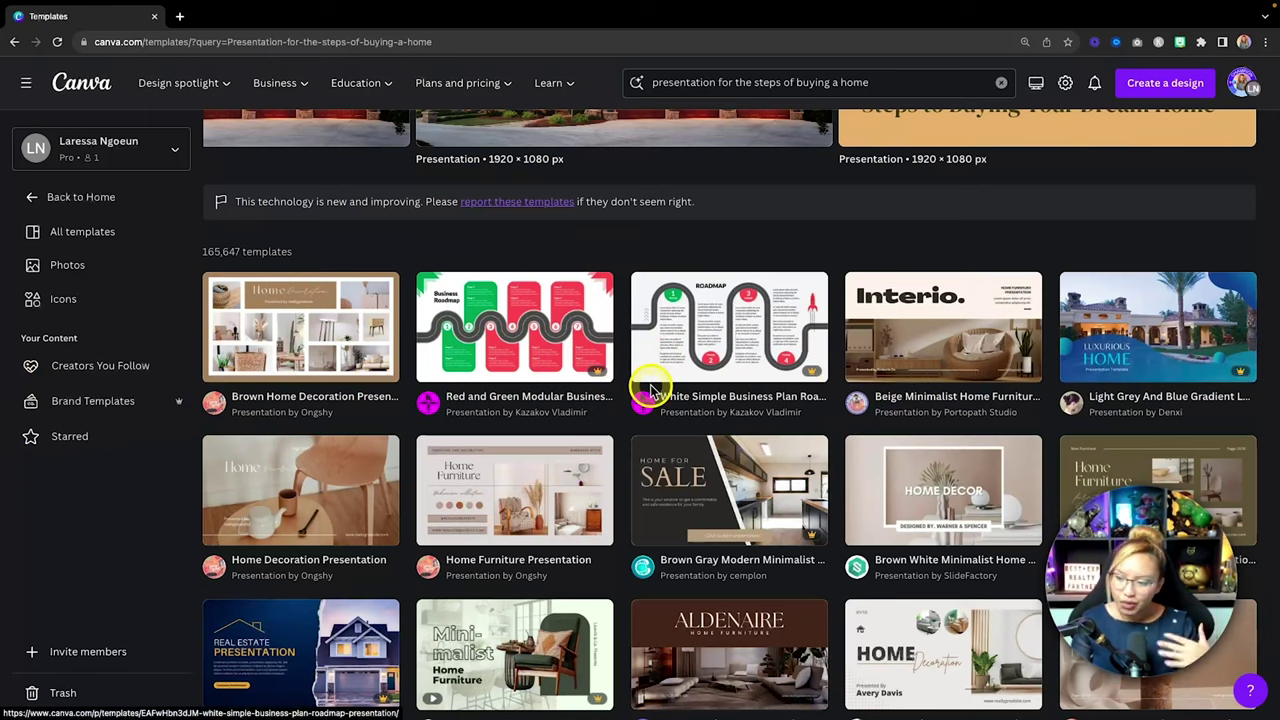
scroll(672, 378, "down", 2)
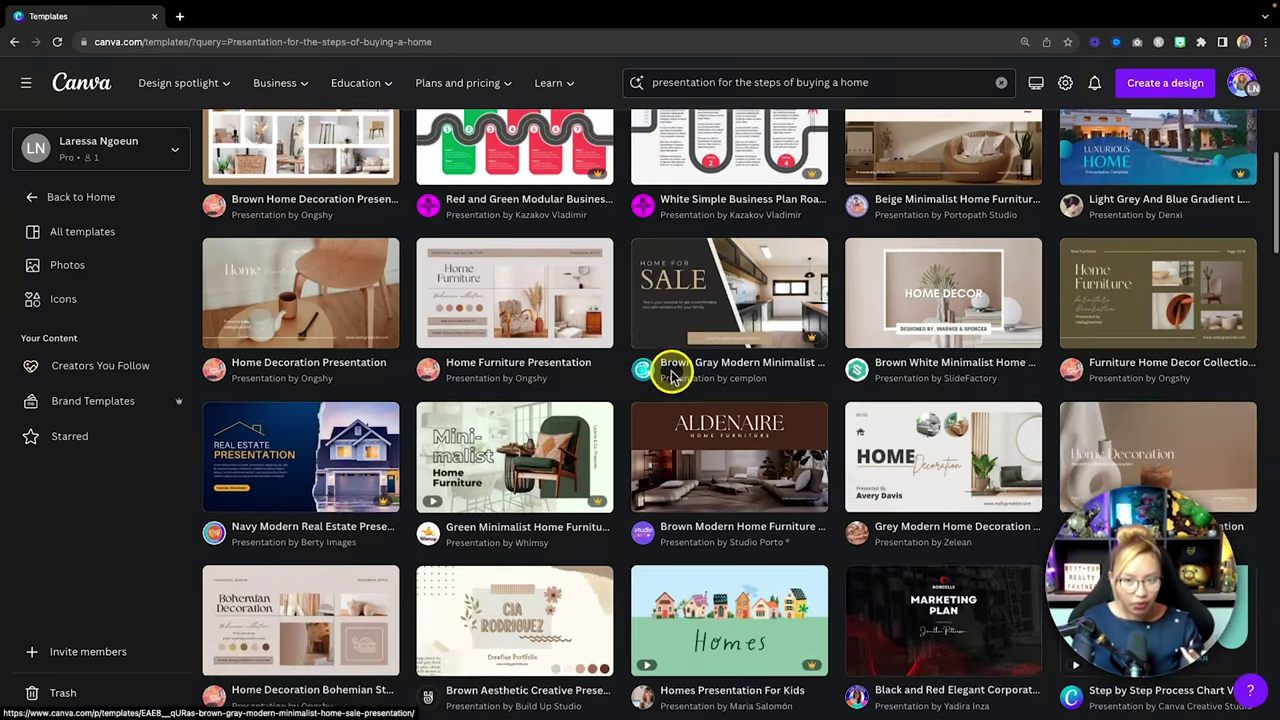
Step: Review the media and brand choices applied to the Magic Design results without changing them
scroll(672, 378, "up", 6)
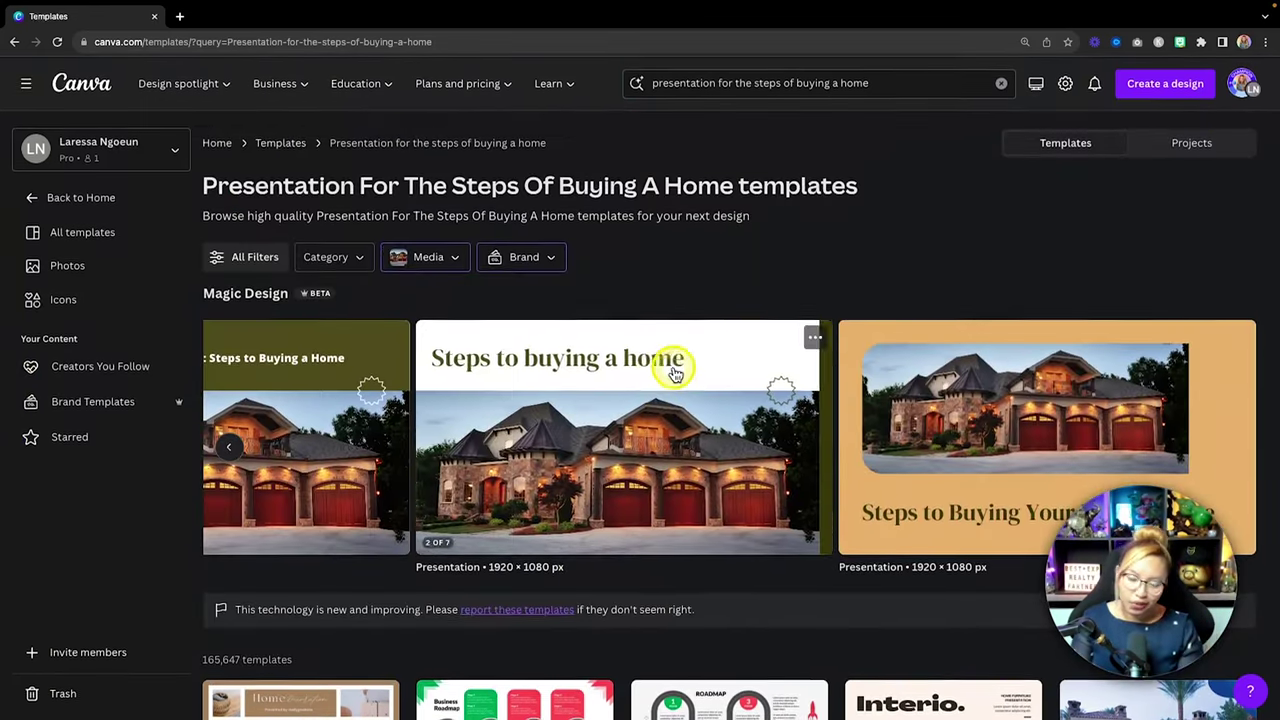
left_click(426, 258)
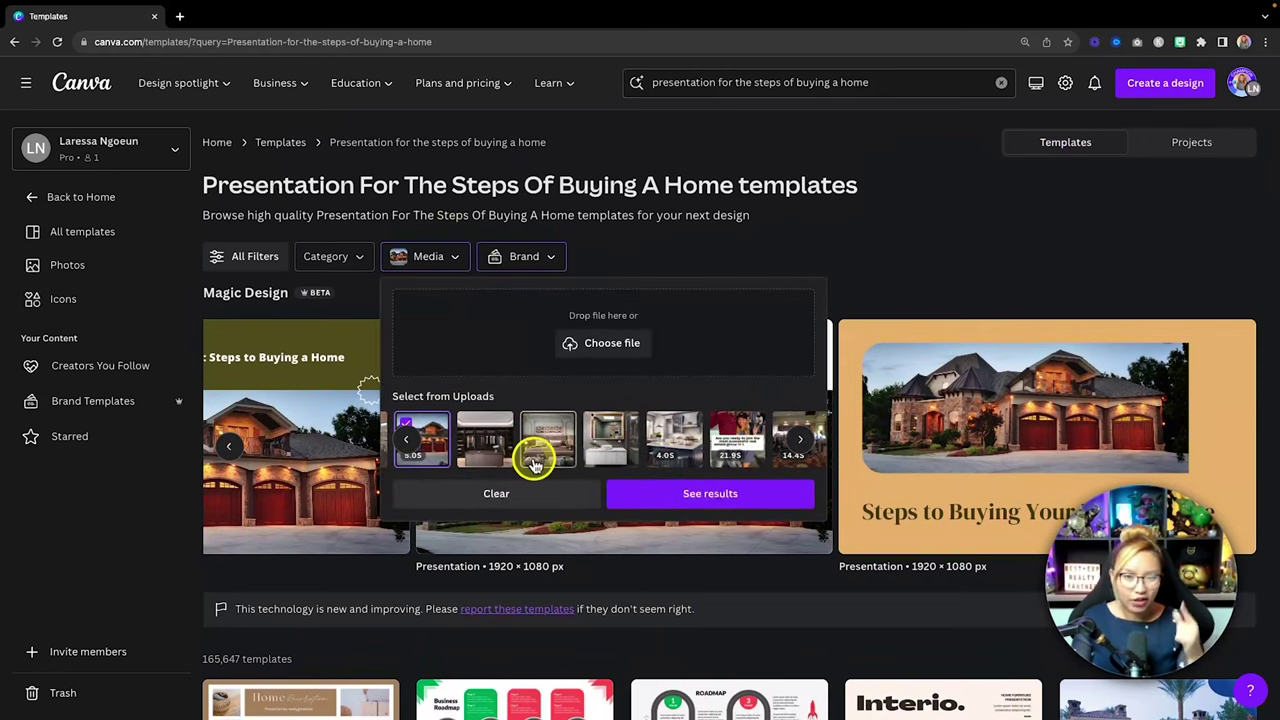
left_click(648, 264)
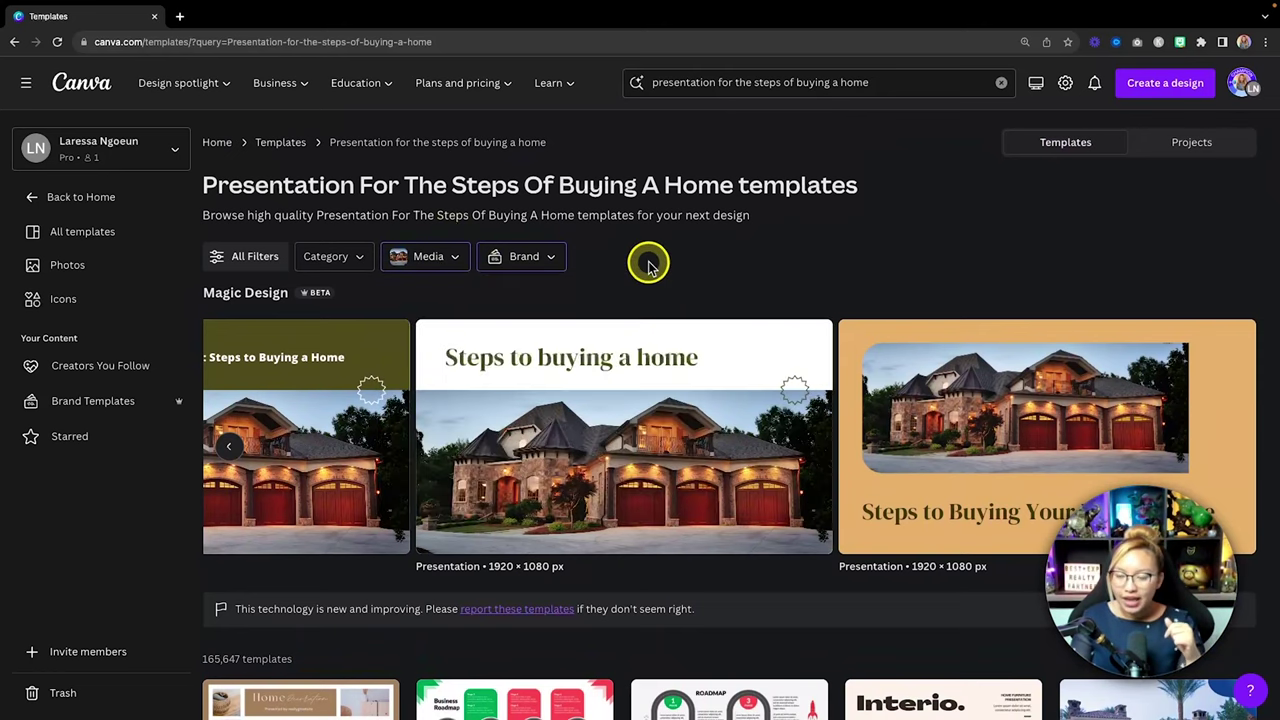
left_click(494, 258)
left_click(735, 248)
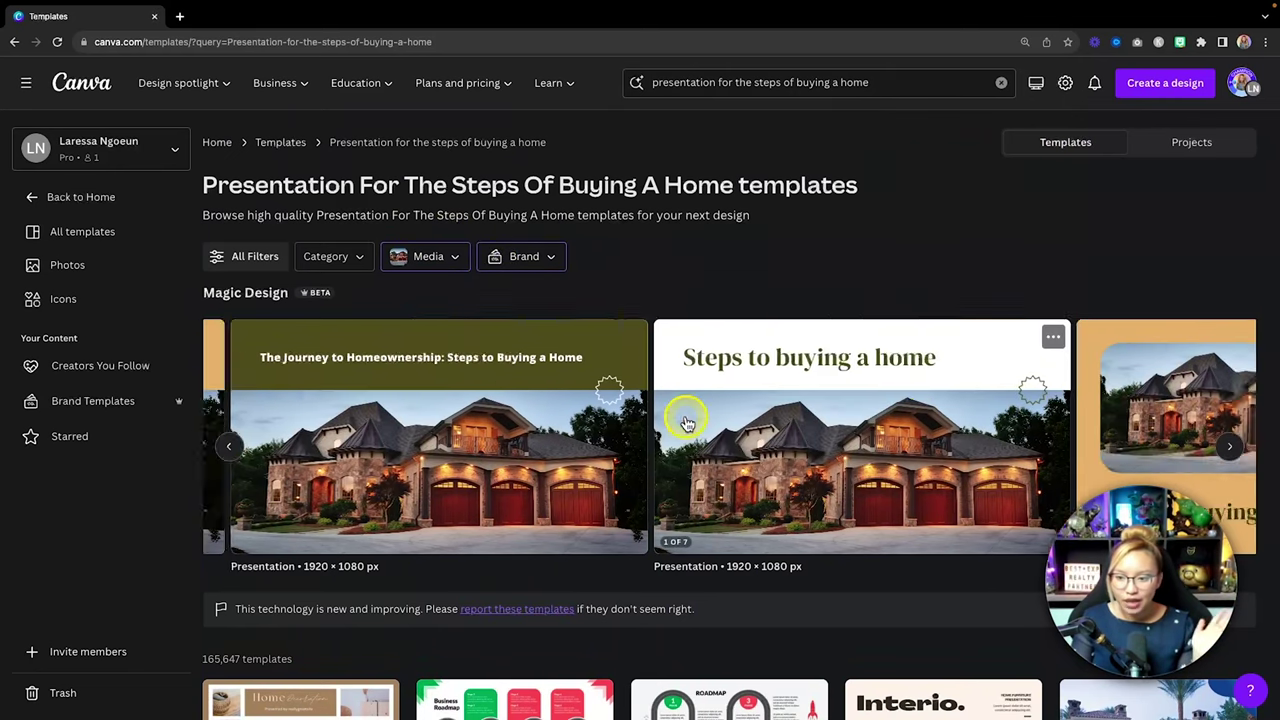
Step: Compare the generated presentations and open the orange "Steps to Buying Your Dream Home" one for customizing
scroll(687, 422, "right", 6)
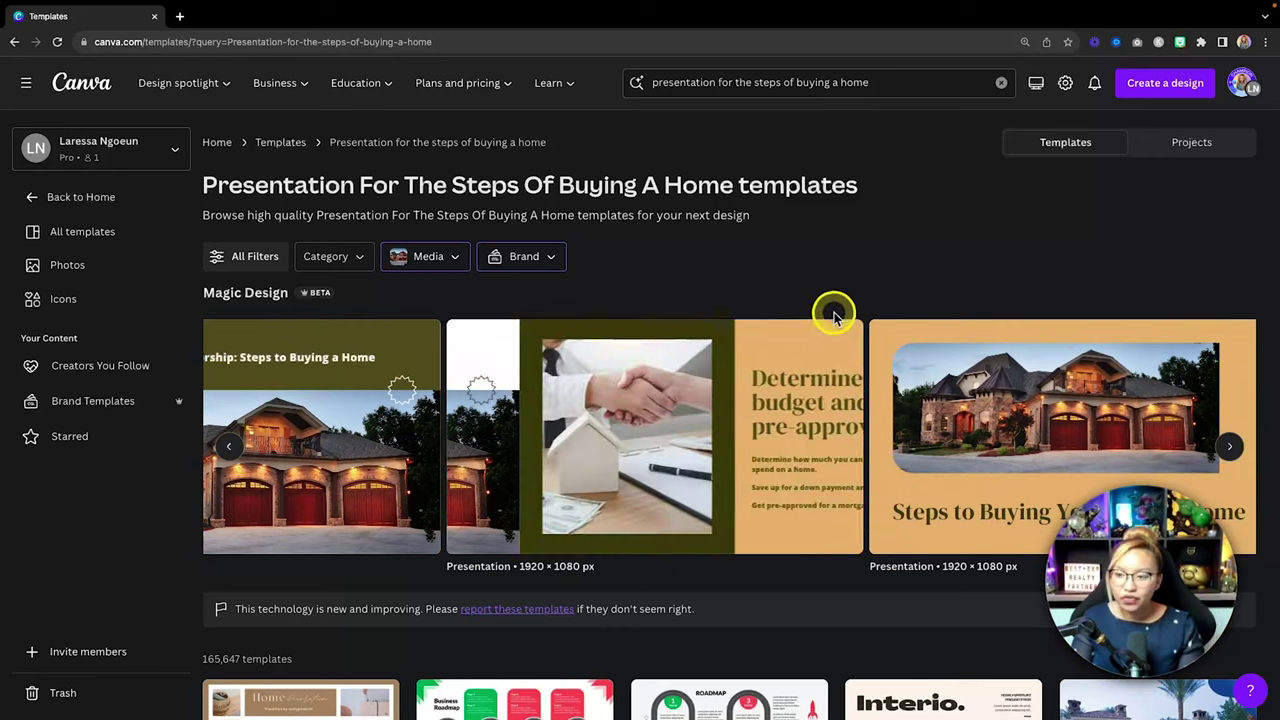
scroll(787, 440, "right", 1)
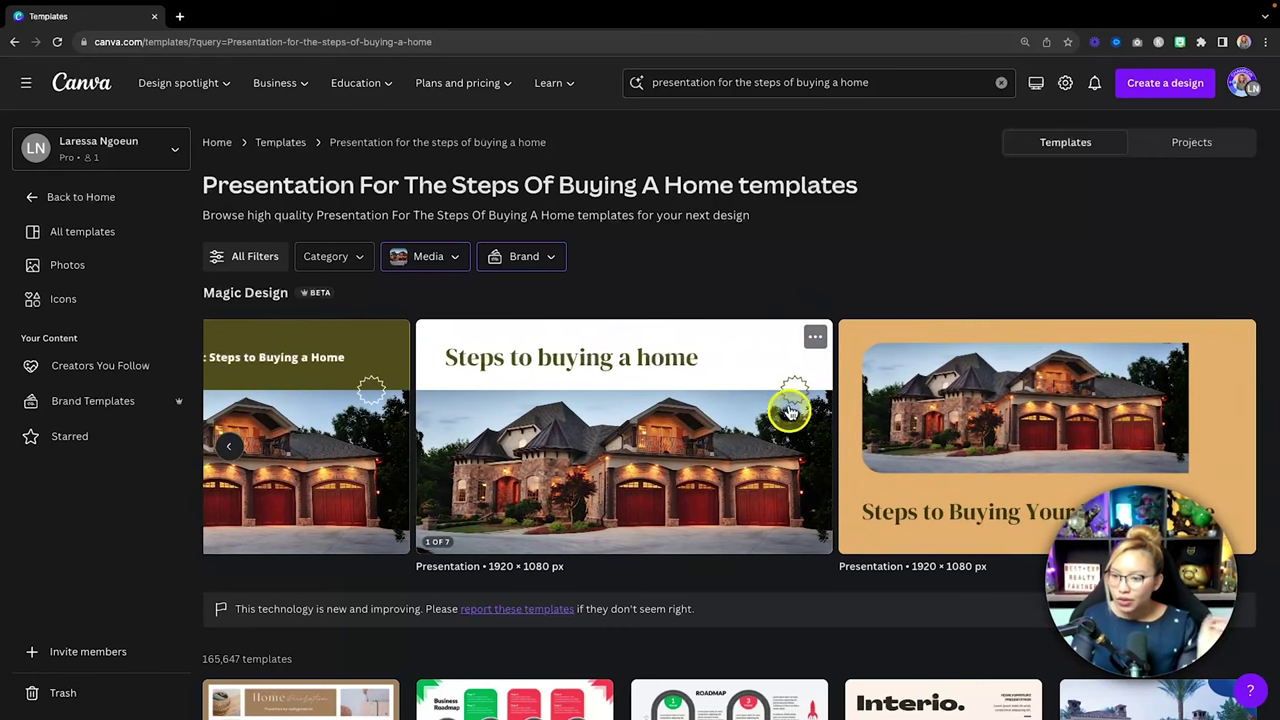
scroll(790, 410, "left", 10)
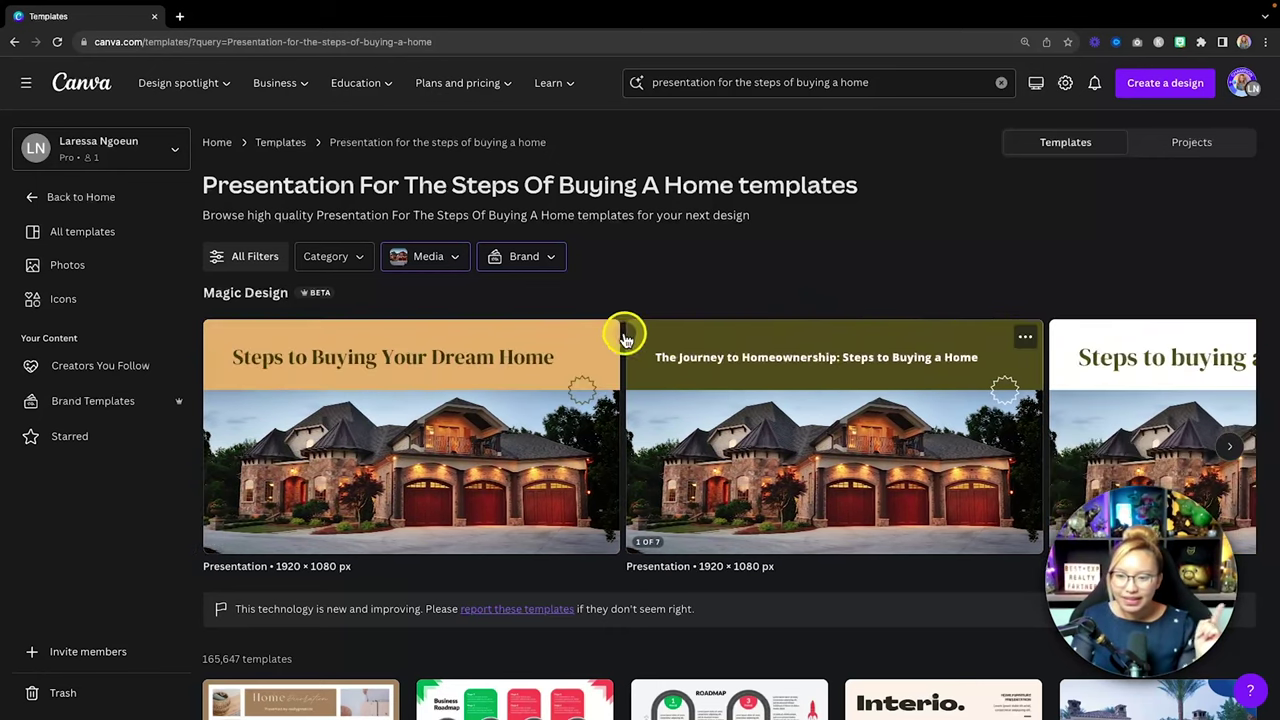
left_click(601, 336)
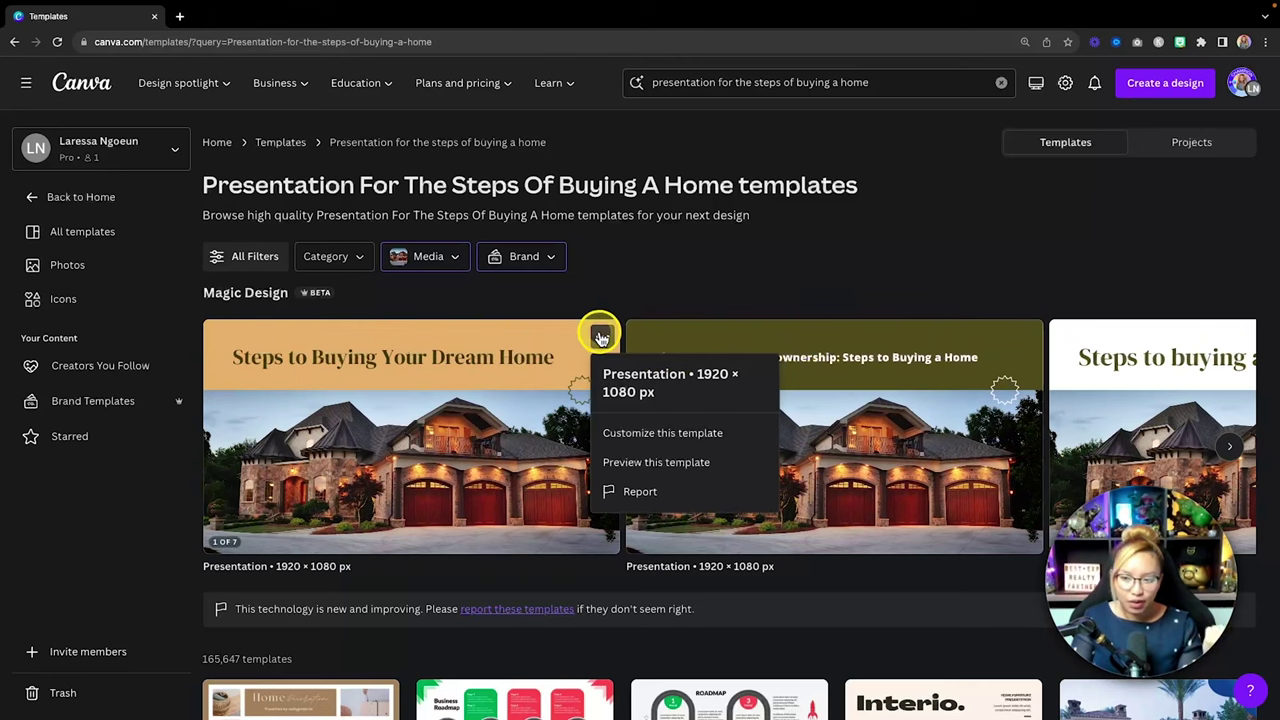
left_click(670, 434)
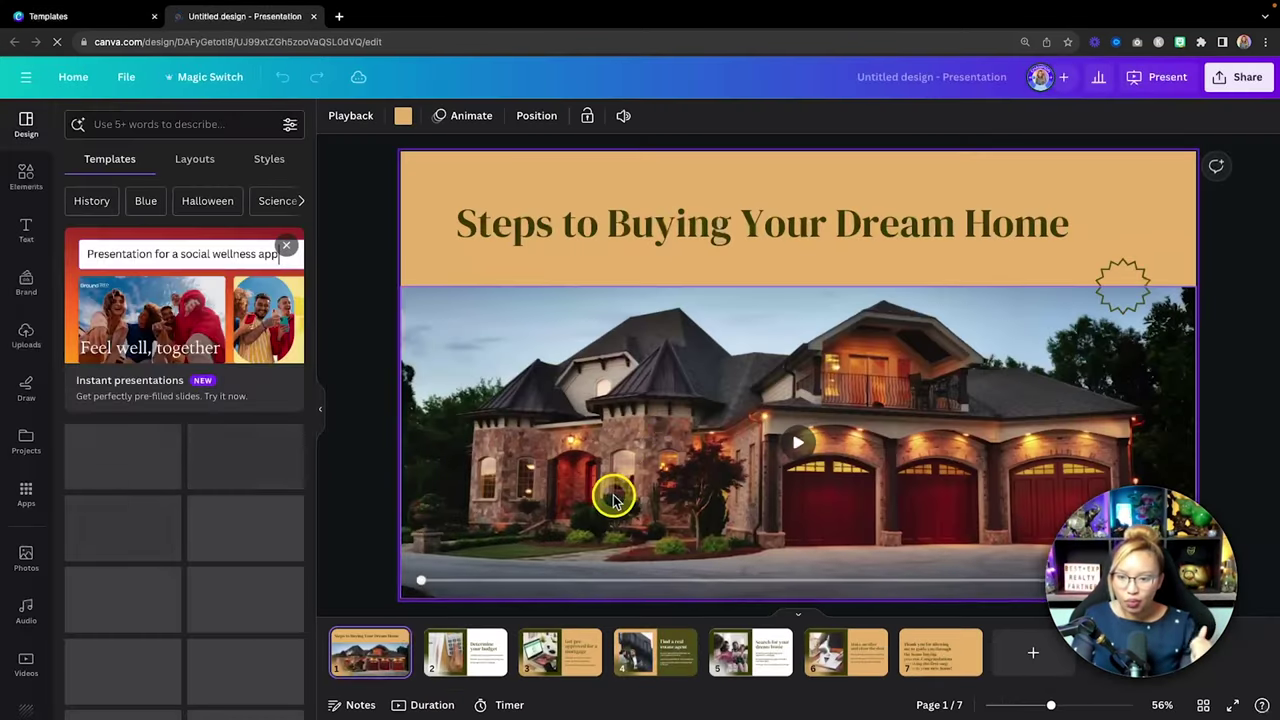
Step: Delete the calculator photo from the "Determine your budget" slide
scroll(688, 443, "down", 3)
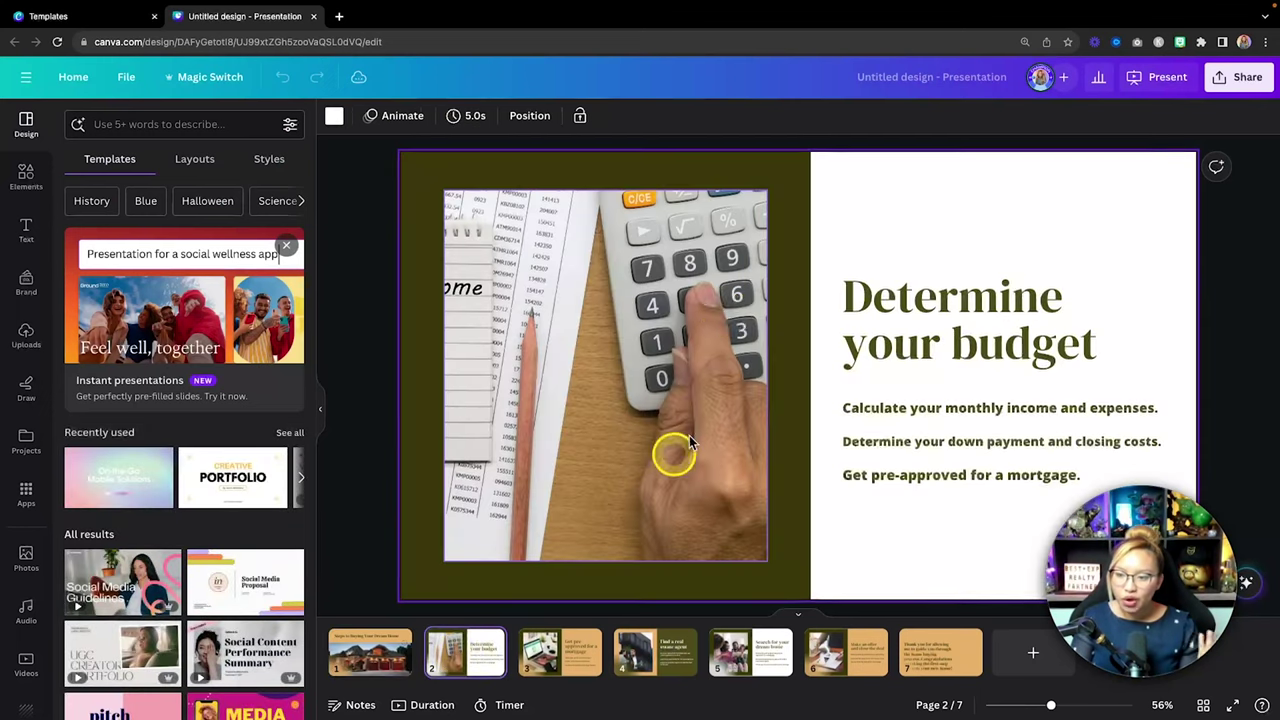
left_click(643, 342)
key("Delete")
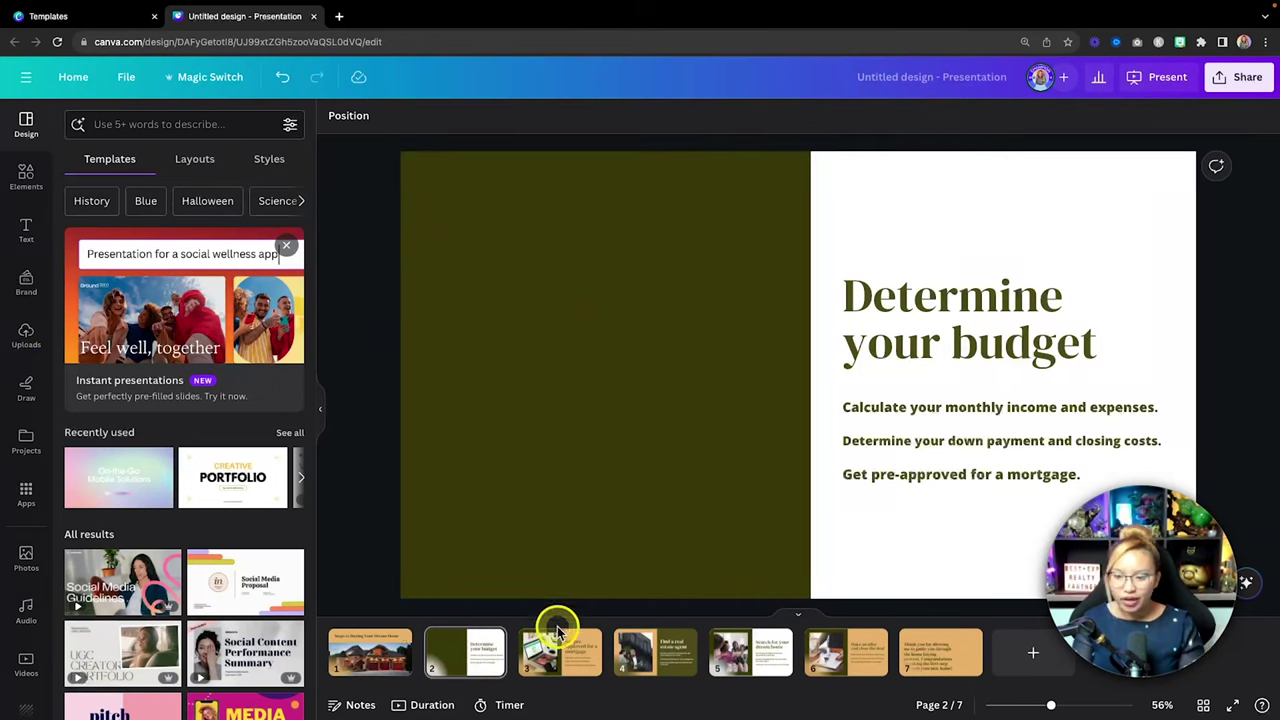
Step: Recolor the title band background on slide 1 with the olive document color #59551b
left_click(370, 652)
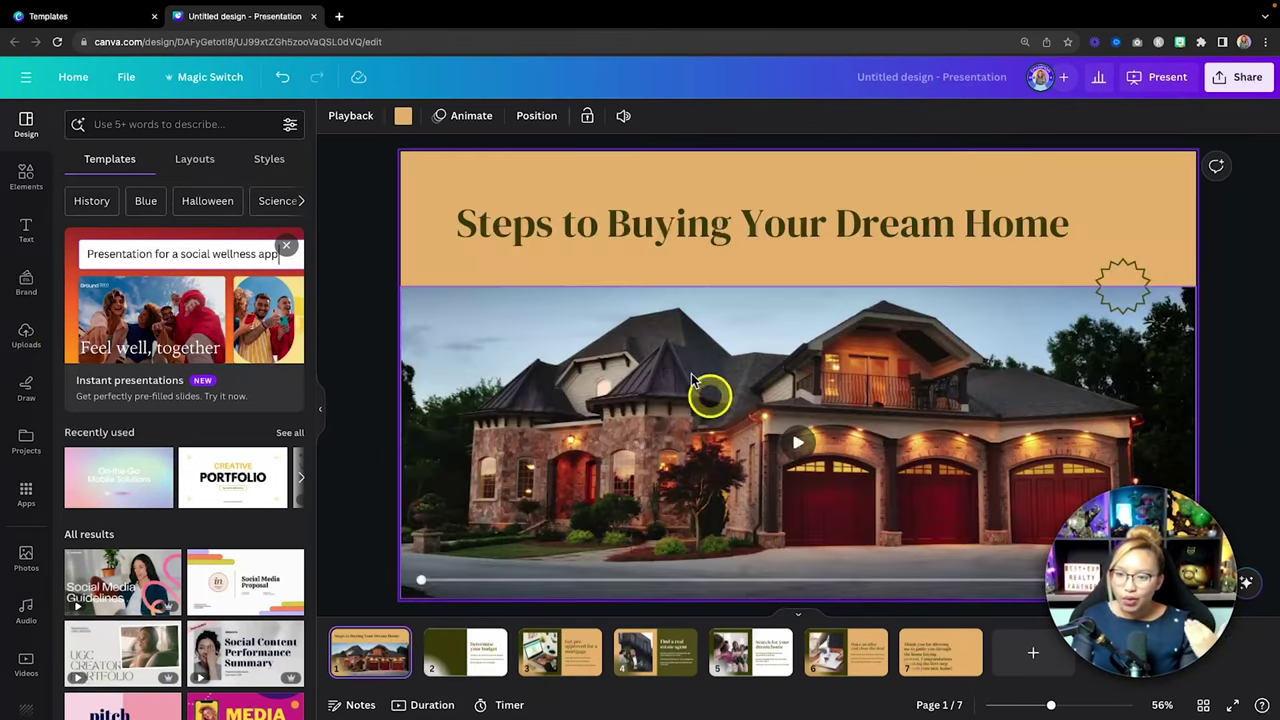
left_click(449, 191)
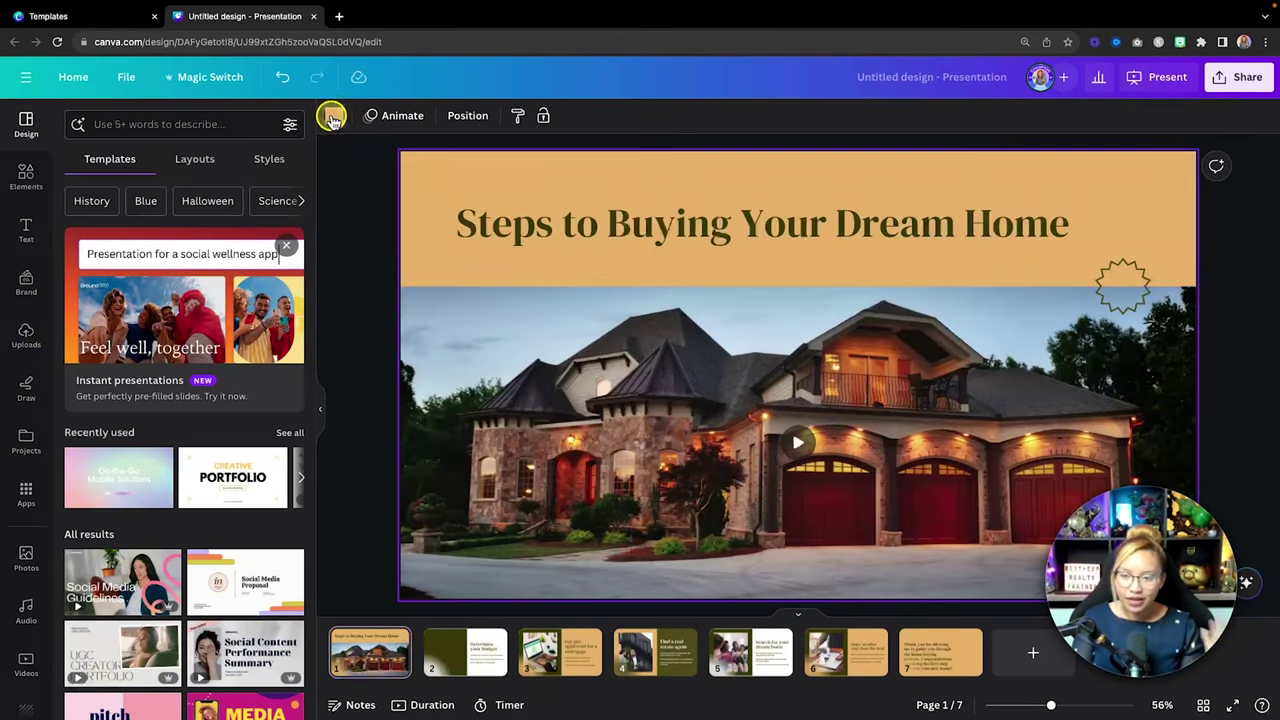
left_click(333, 116)
left_click(164, 204)
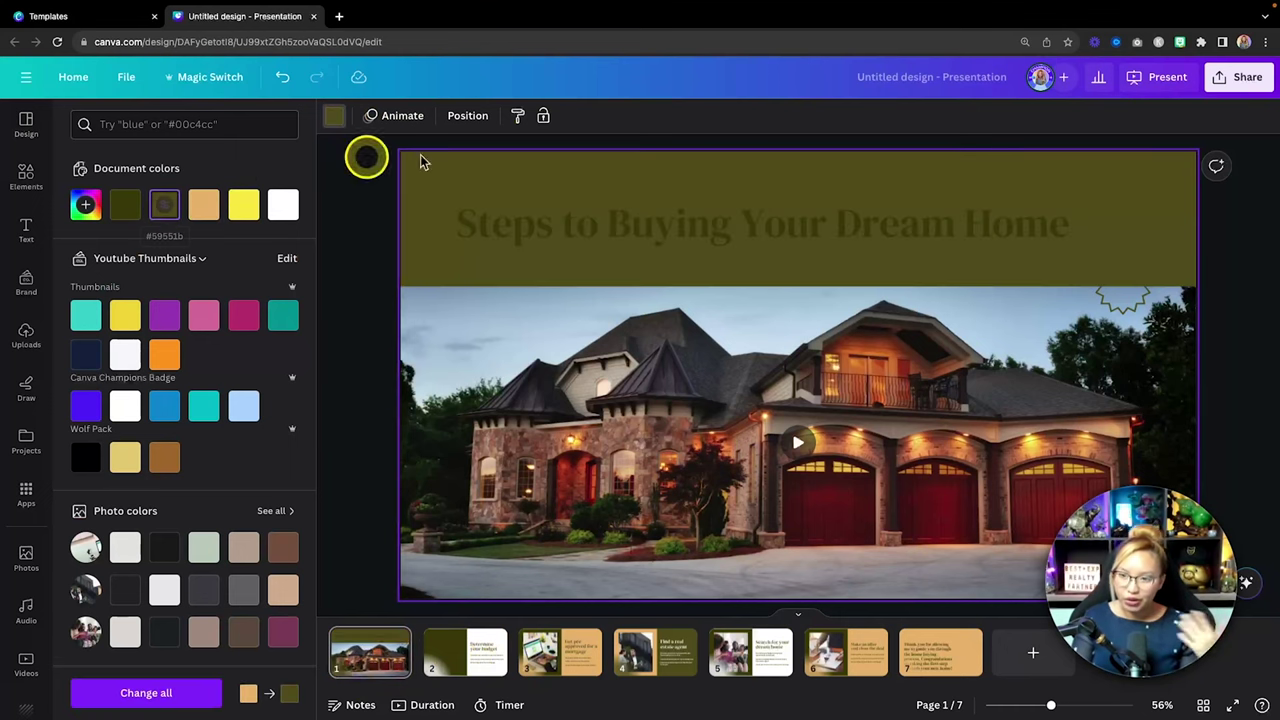
Step: Set the "Steps to Buying Your Dream Home" title text to the light orange document color
left_click(640, 212)
left_click(547, 116)
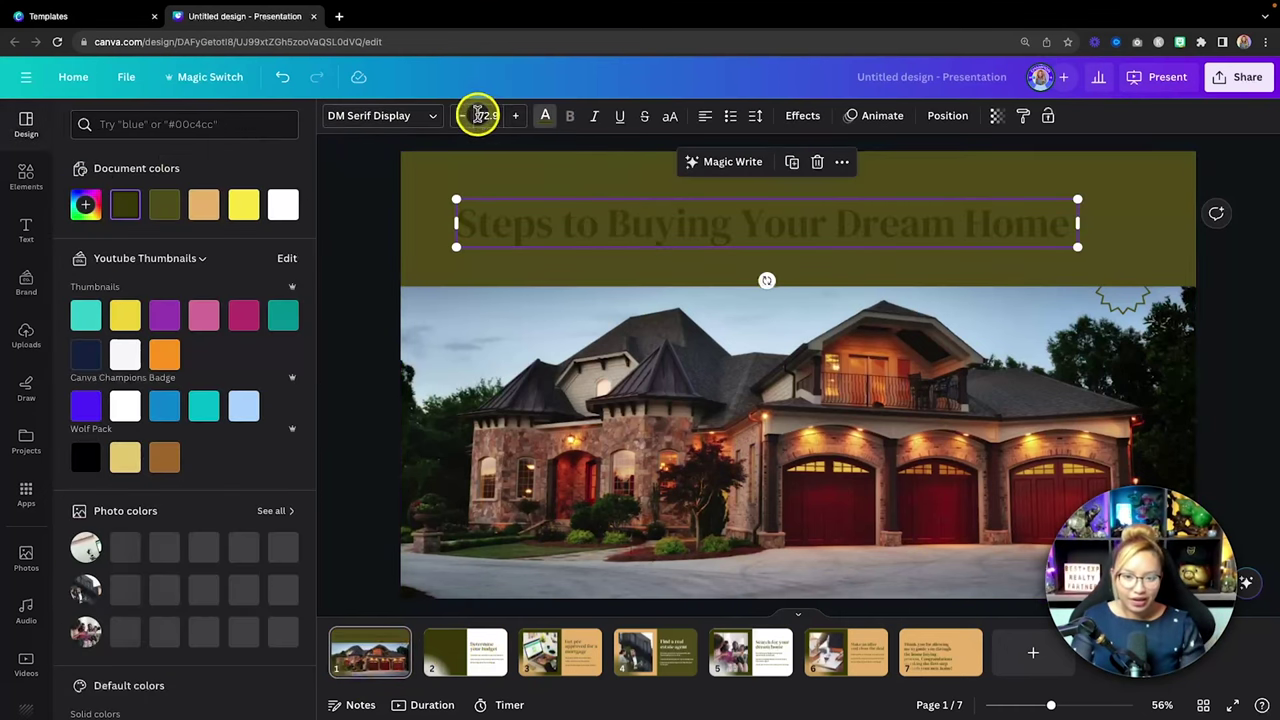
left_click(201, 205)
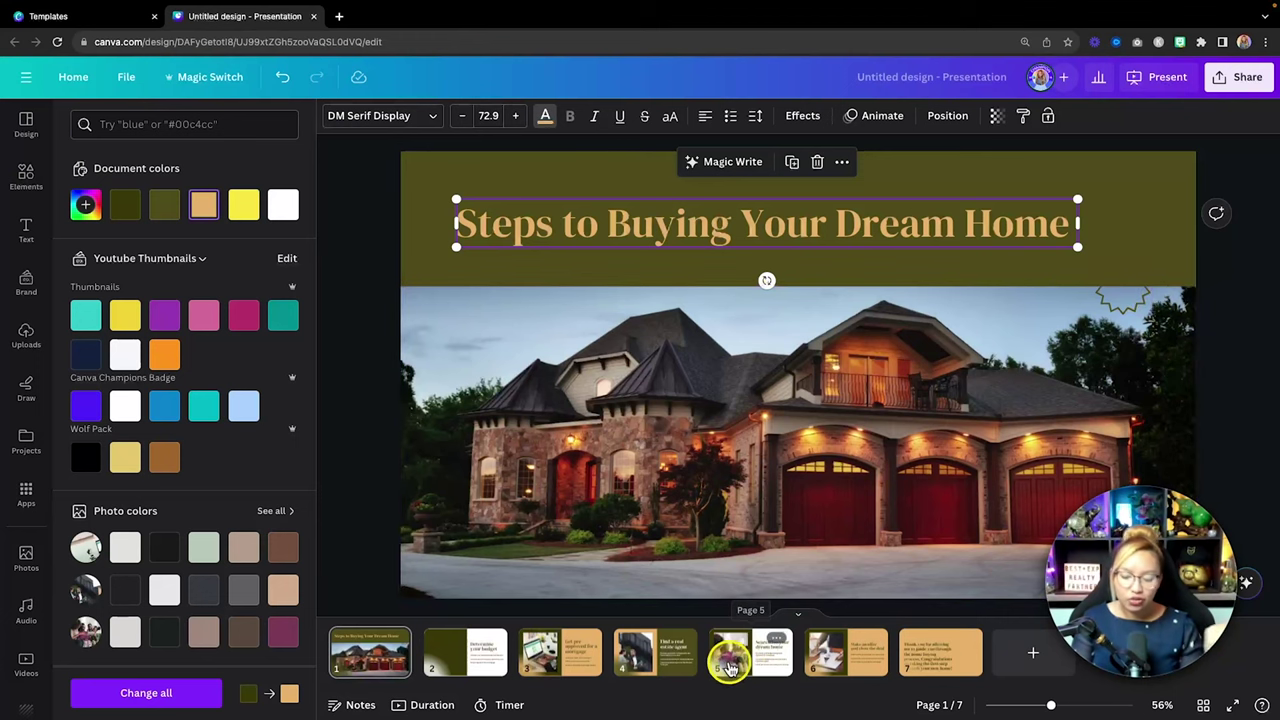
Step: Add a blank page at the end of the presentation and browse the suggested page layouts for it
left_click(1023, 662)
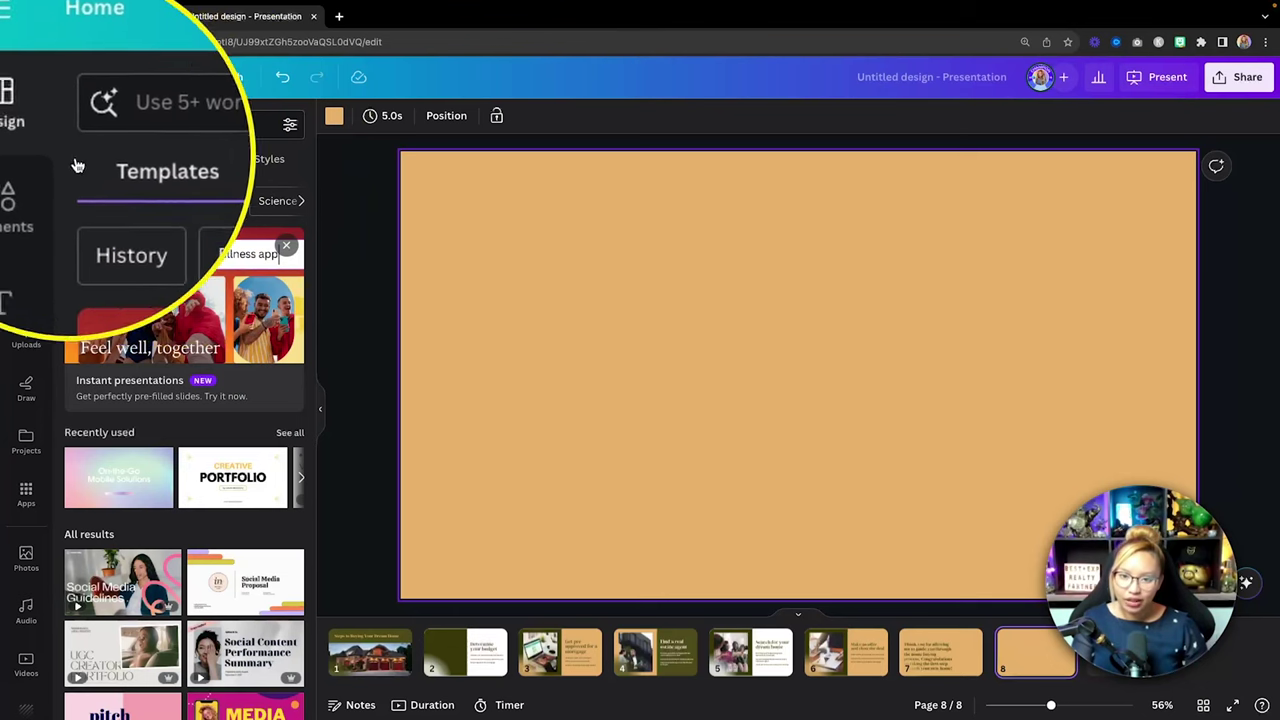
left_click(205, 162)
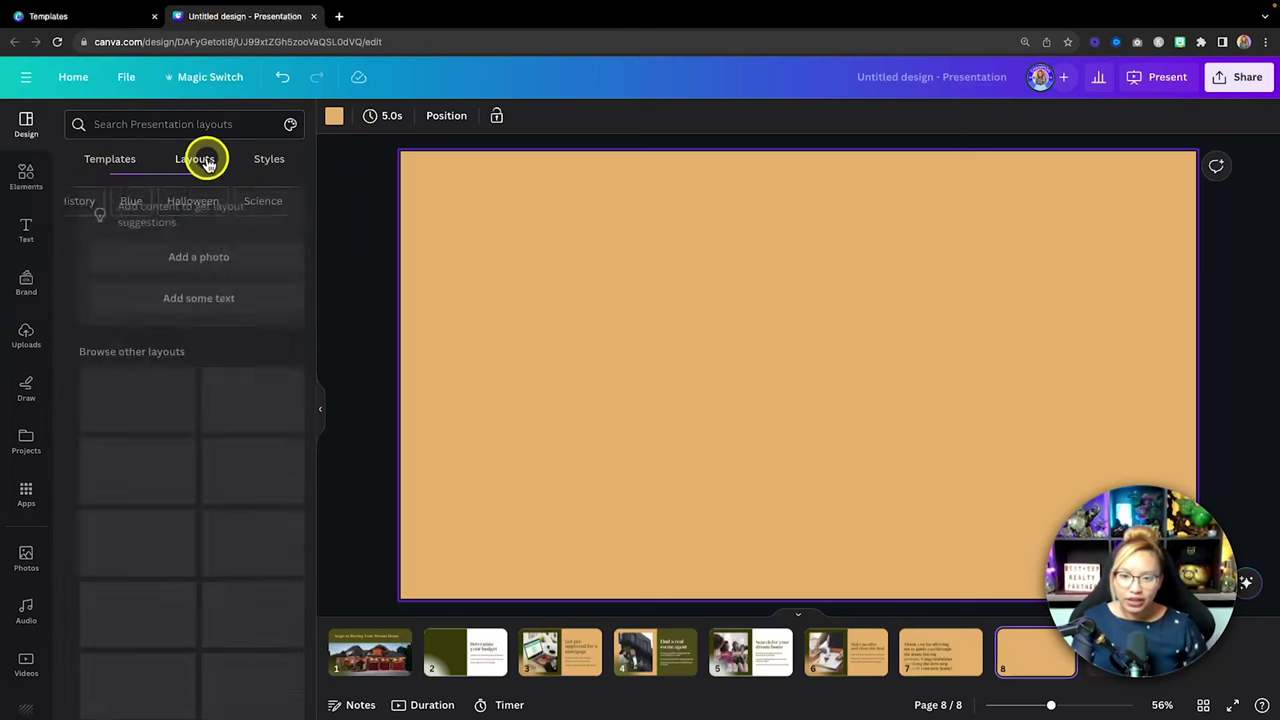
scroll(236, 441, "down", 3)
scroll(236, 443, "down", 8)
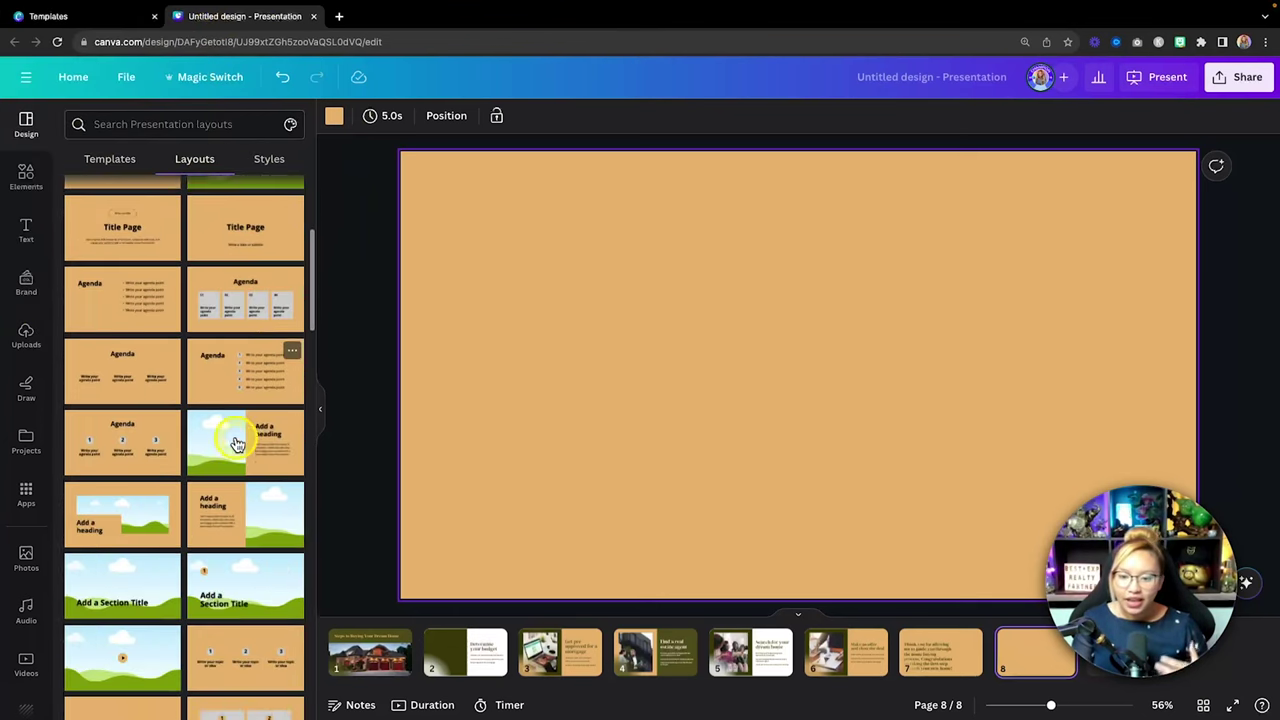
scroll(236, 443, "down", 8)
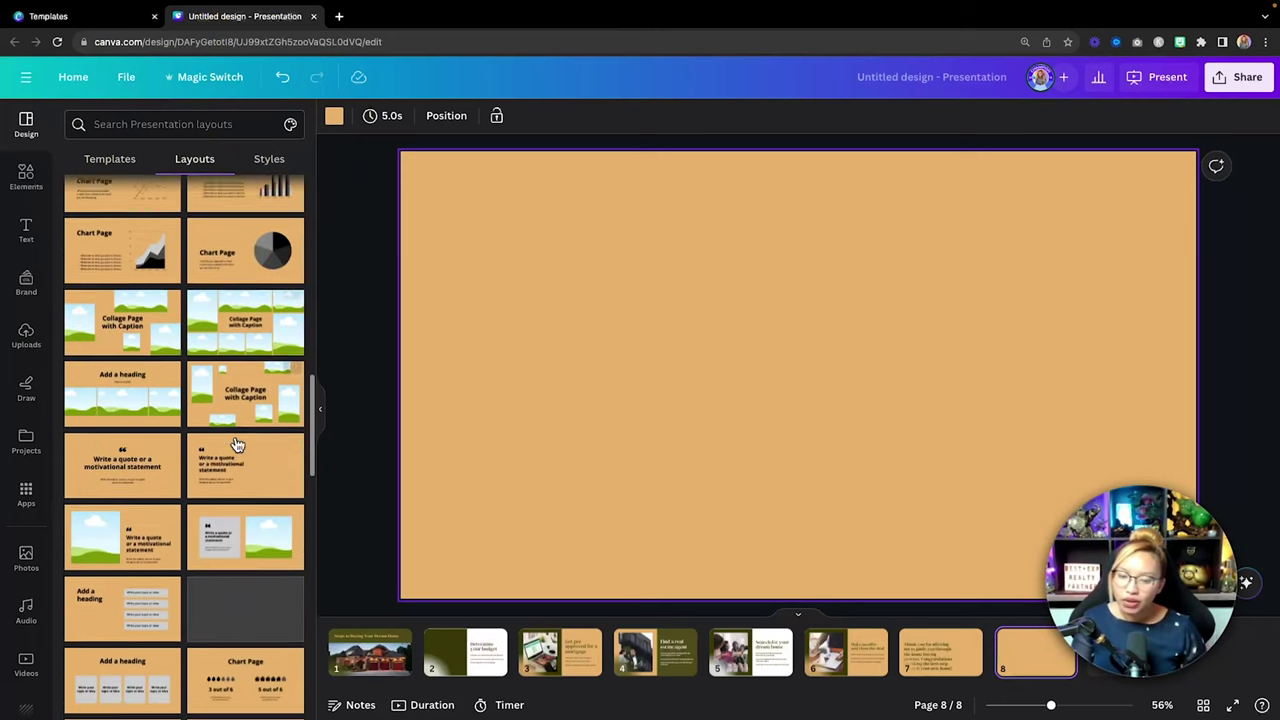
scroll(236, 443, "up", 15)
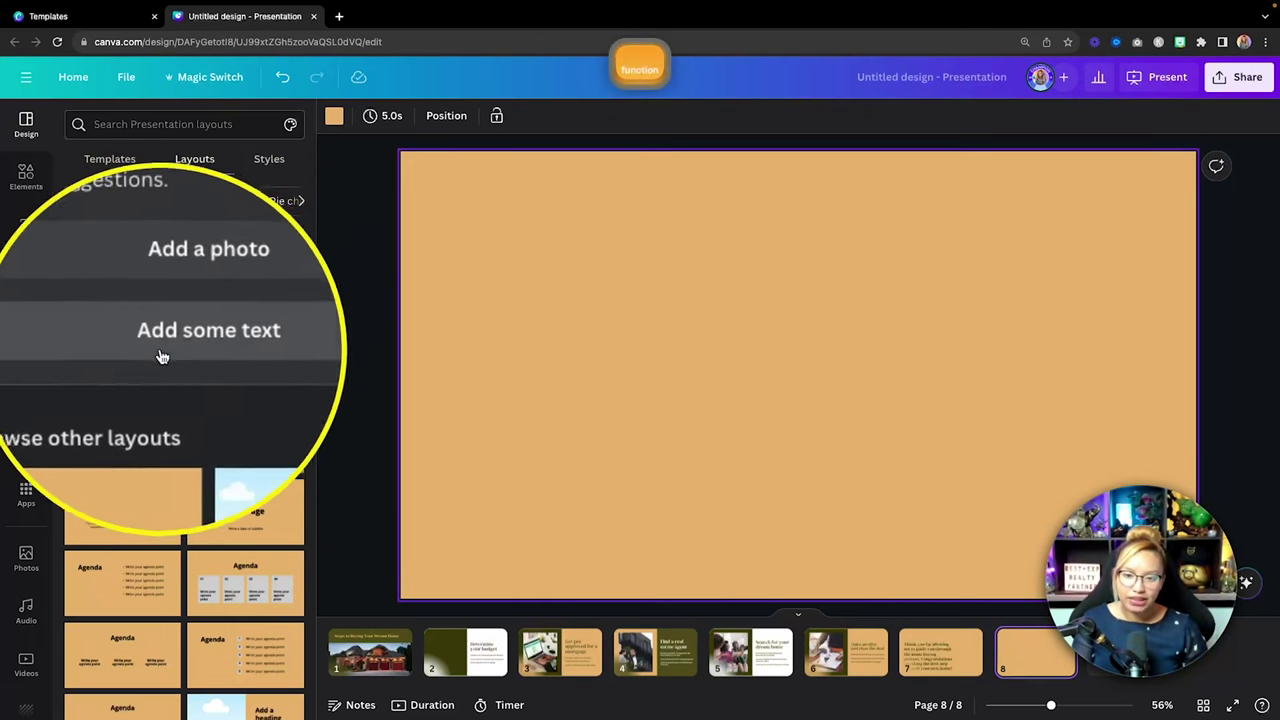
mouse_move(290, 435)
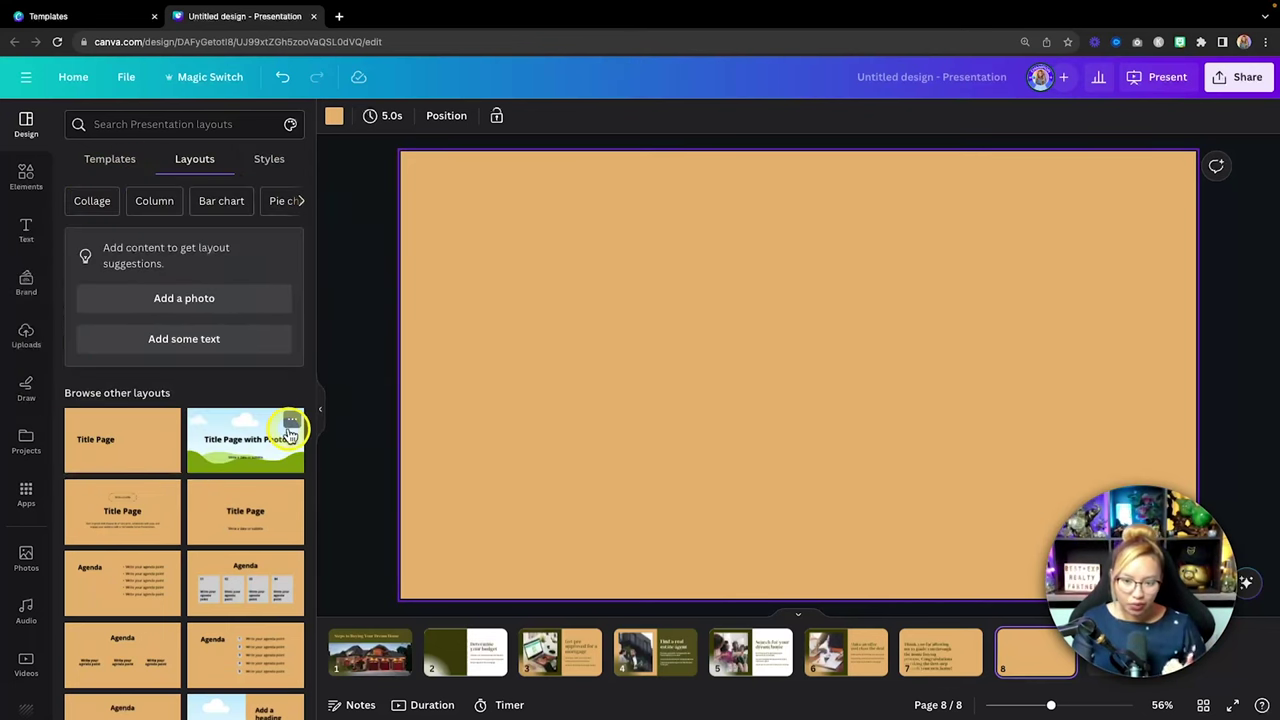
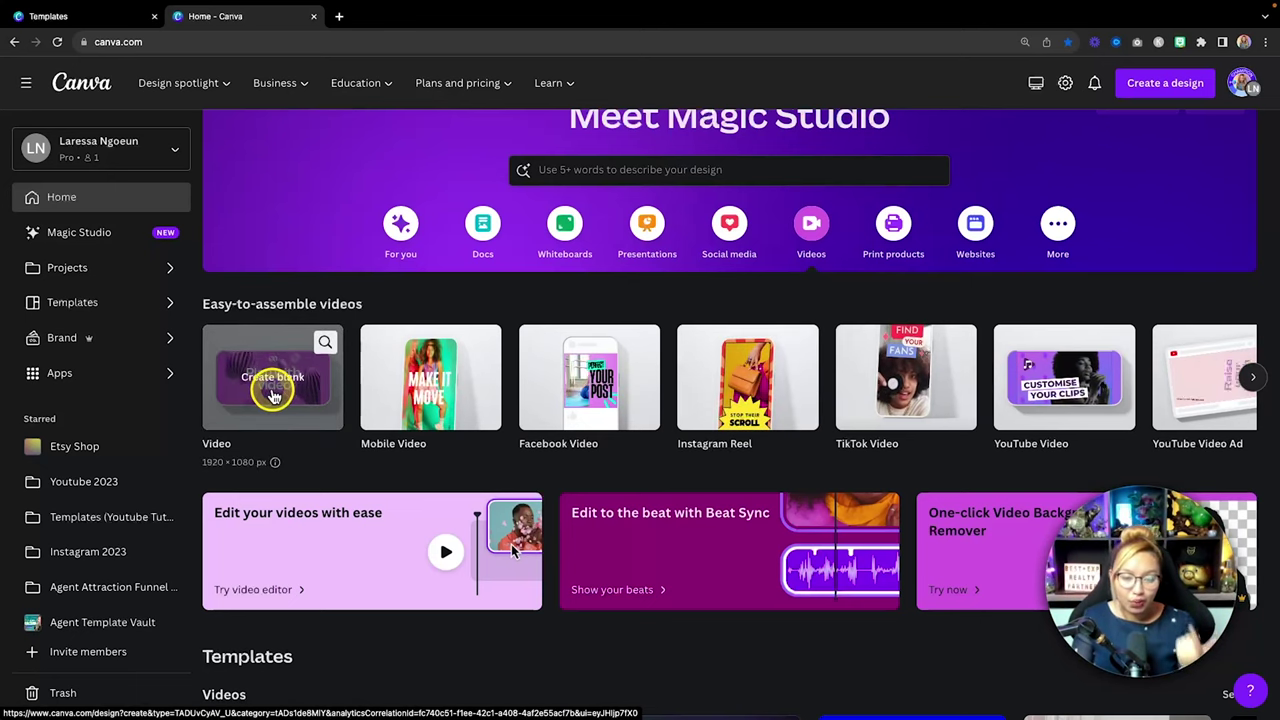
Step: Create a blank 1920 × 1080 px video from the home page and open the instant video generator
left_click(273, 393)
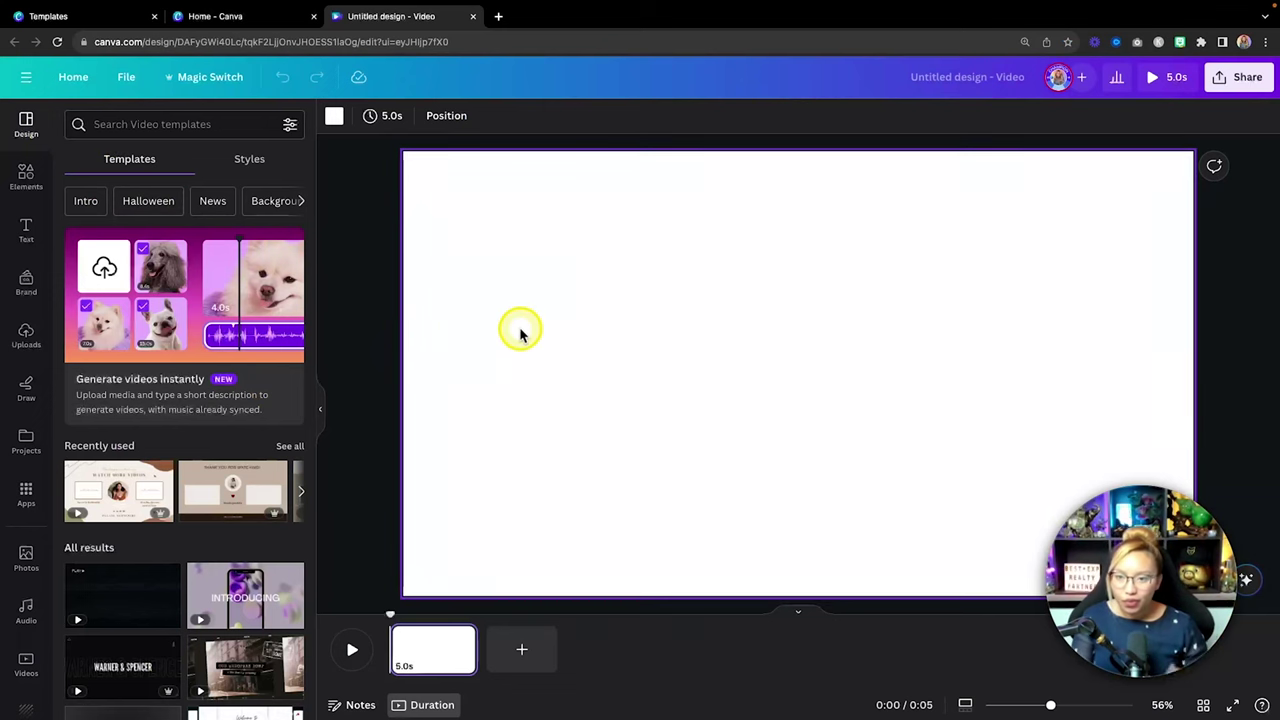
key("fn")
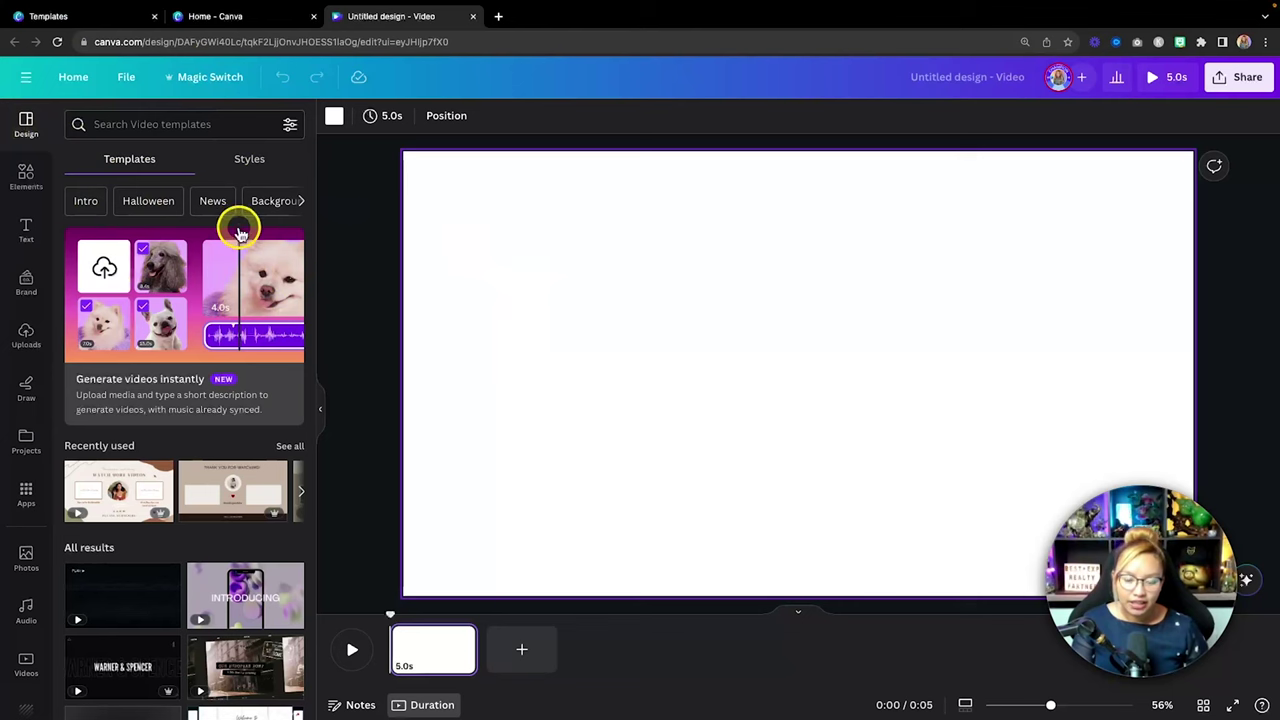
key("fn")
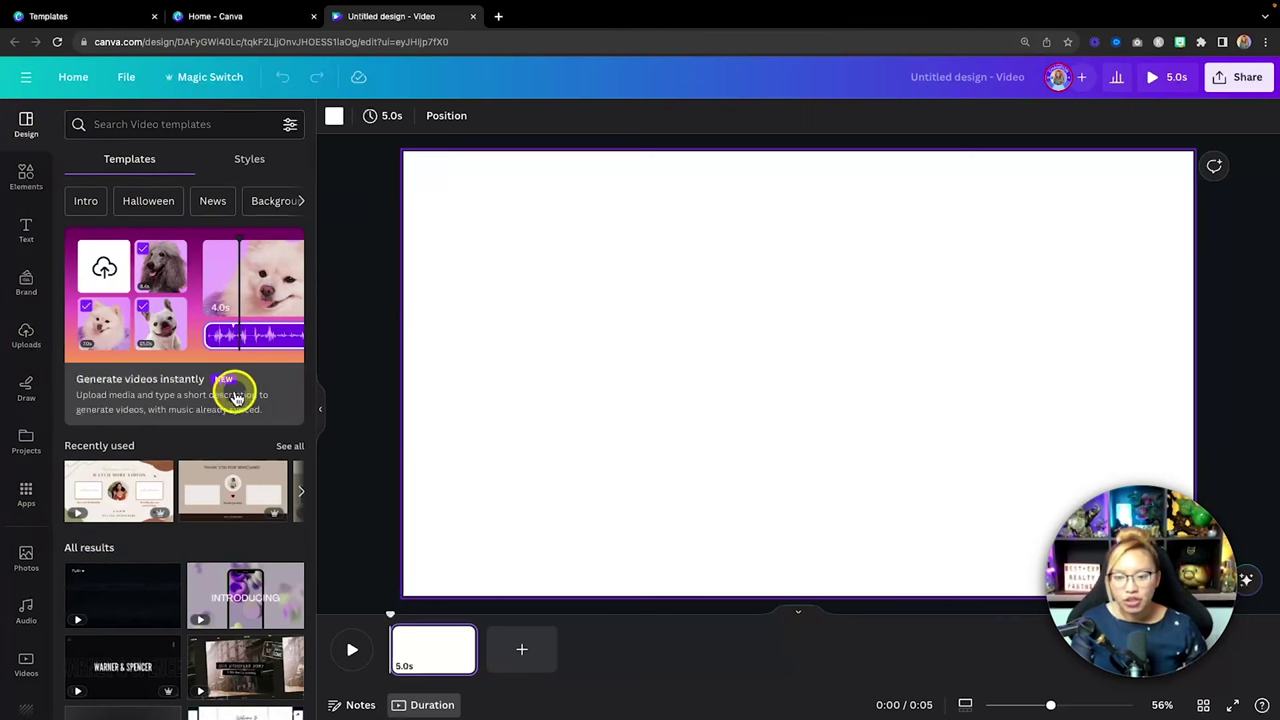
left_click(250, 398)
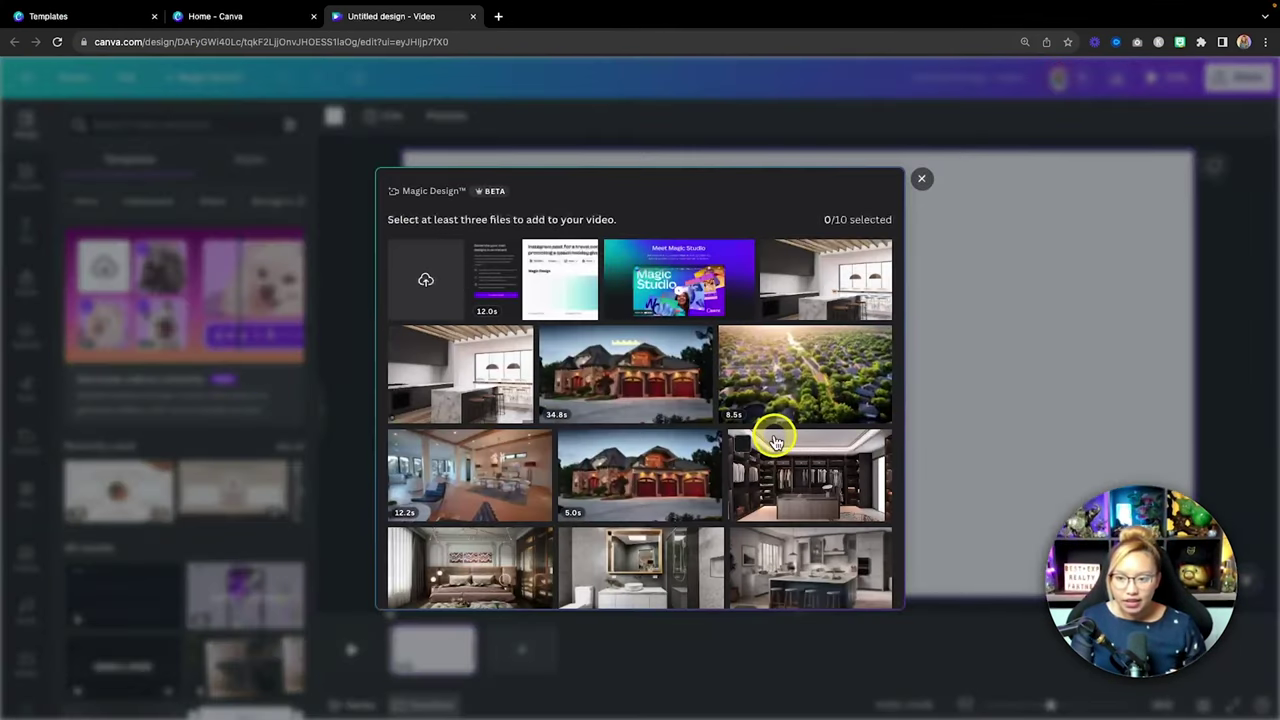
Step: Select the 5.0 s house exterior, 12.2 s living area and 8.5 s aerial neighborhood clips for the Magic Design video
scroll(775, 442, "down", 2)
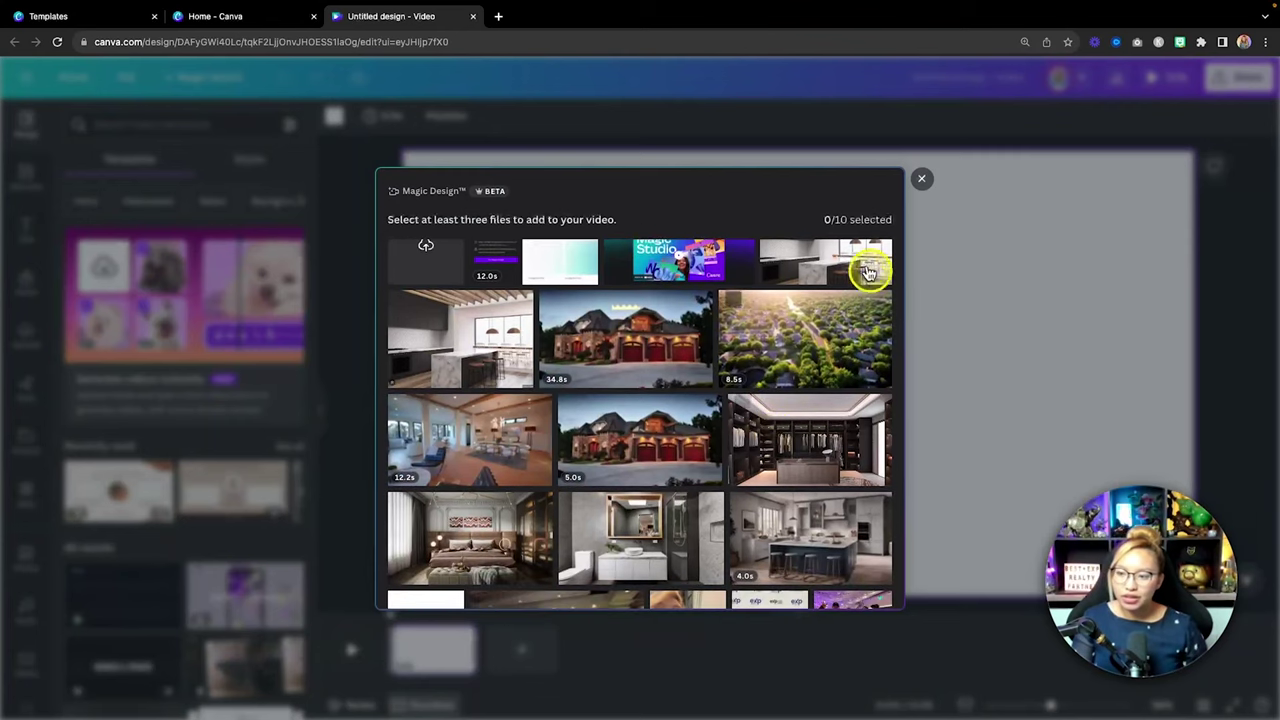
key("fn")
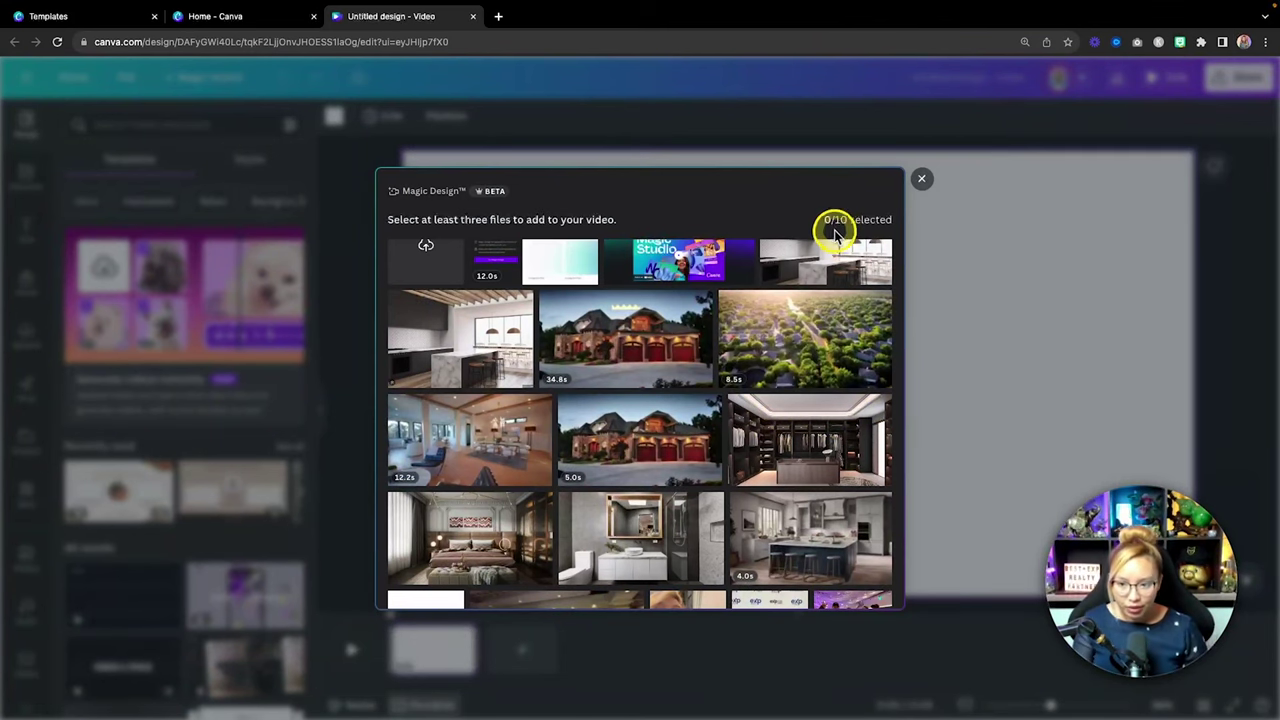
scroll(820, 431, "down", 3)
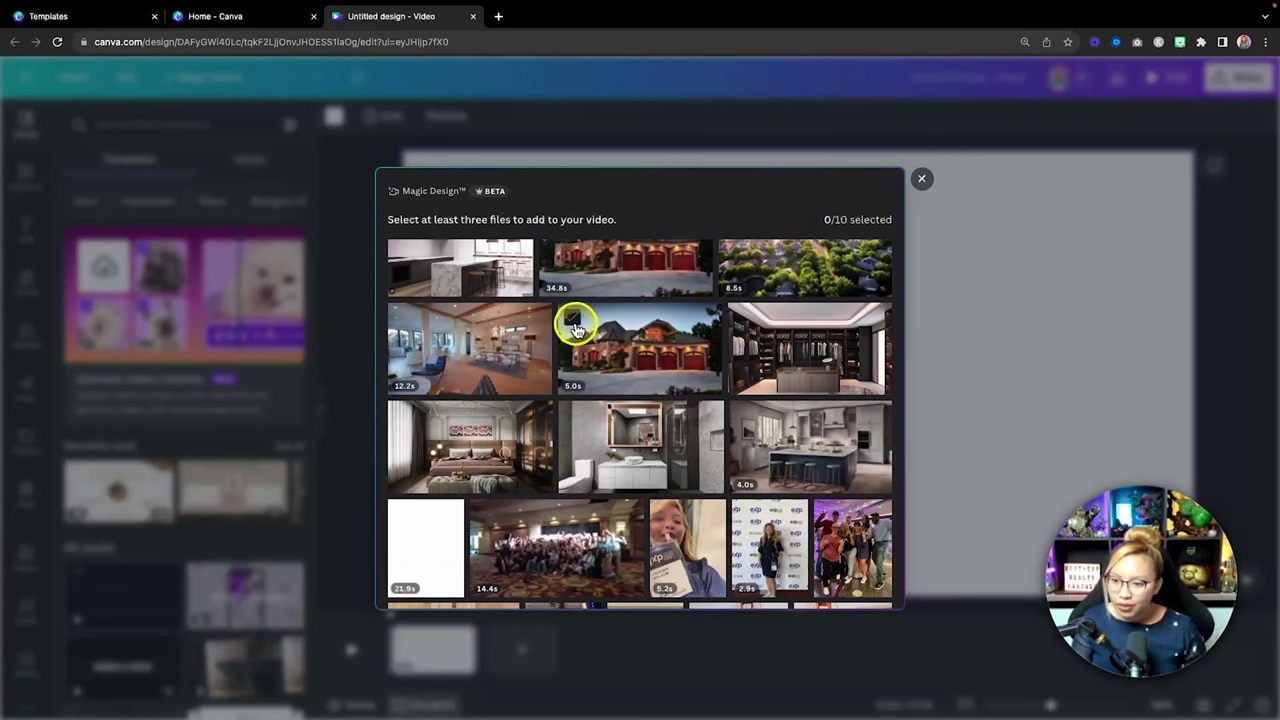
left_click(569, 321)
scroll(560, 391, "up", 1)
left_click(400, 370)
left_click(757, 277)
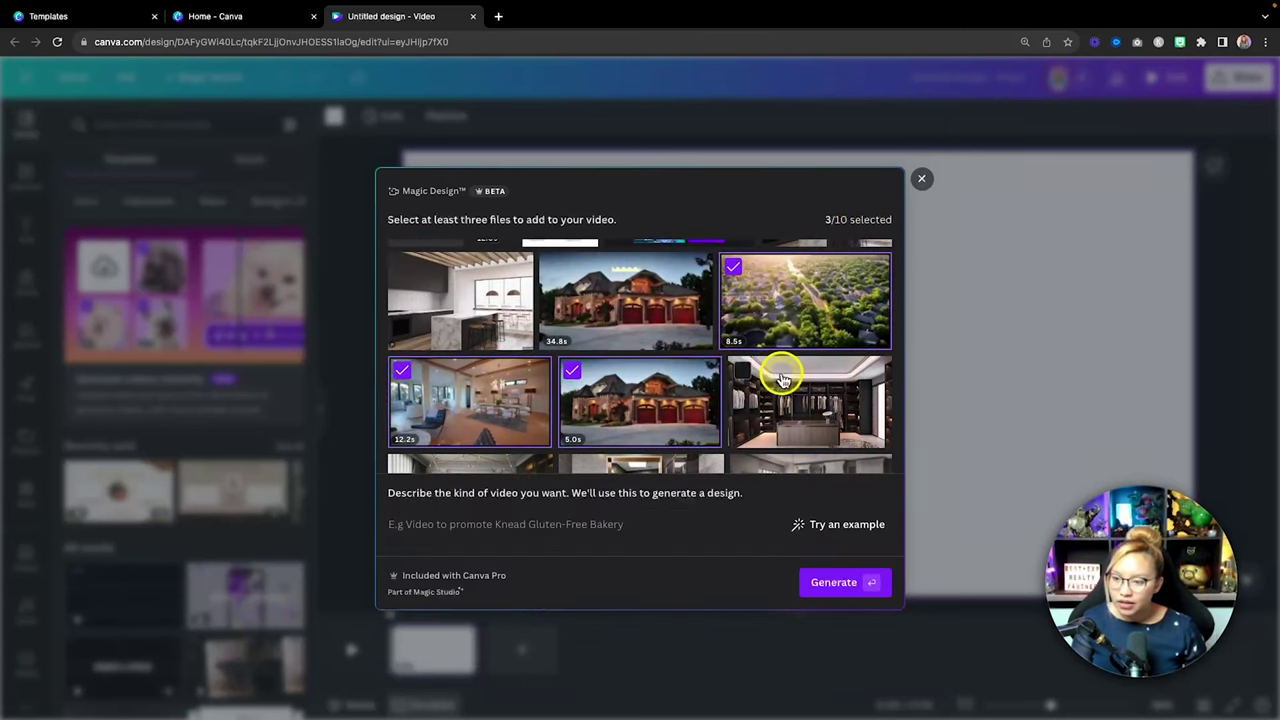
Step: Add the walk-in closet, bedroom and bathroom images and the 4.0 s kitchen clip to the video's selected media
scroll(783, 378, "down", 1)
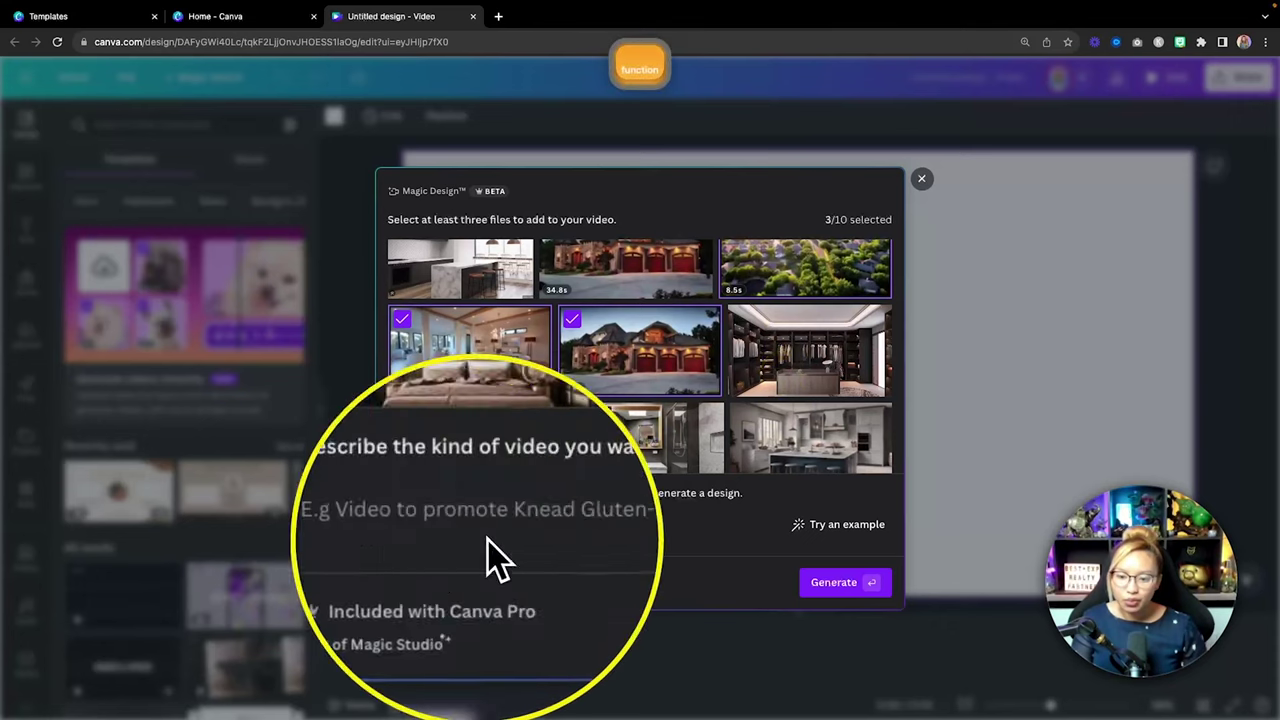
left_click(785, 360)
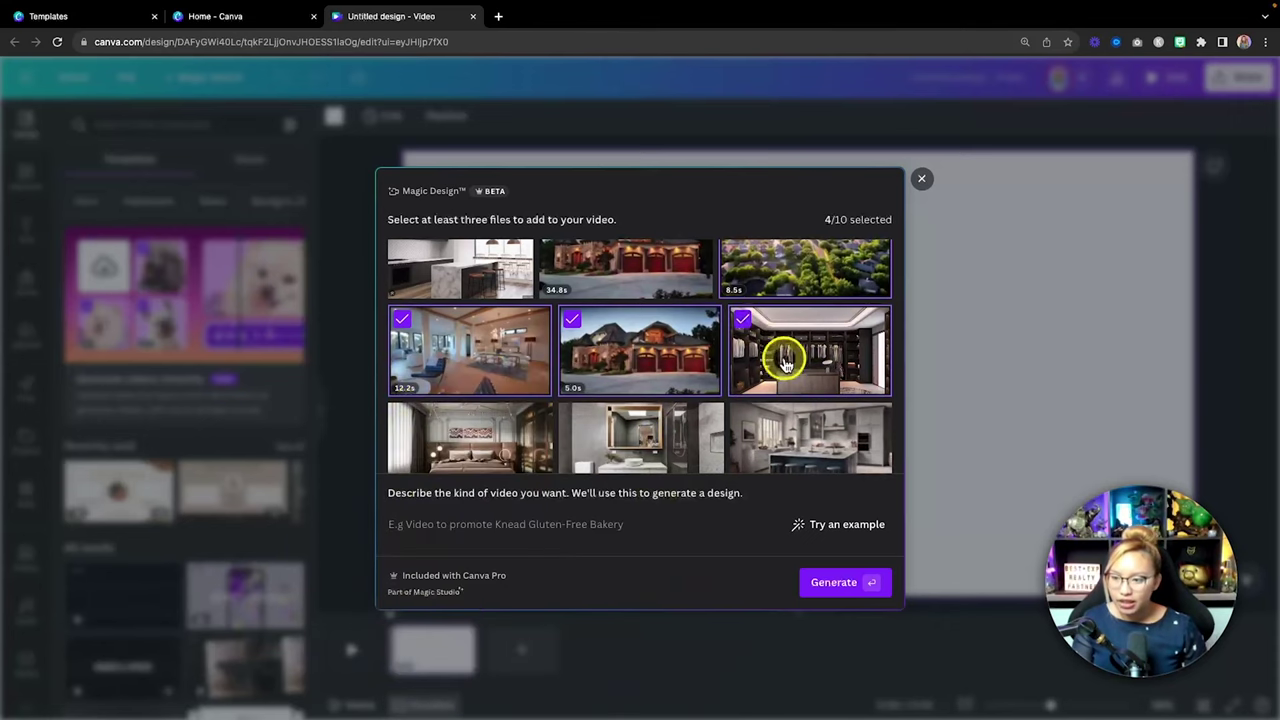
scroll(780, 360, "down", 2)
left_click(423, 350)
left_click(670, 350)
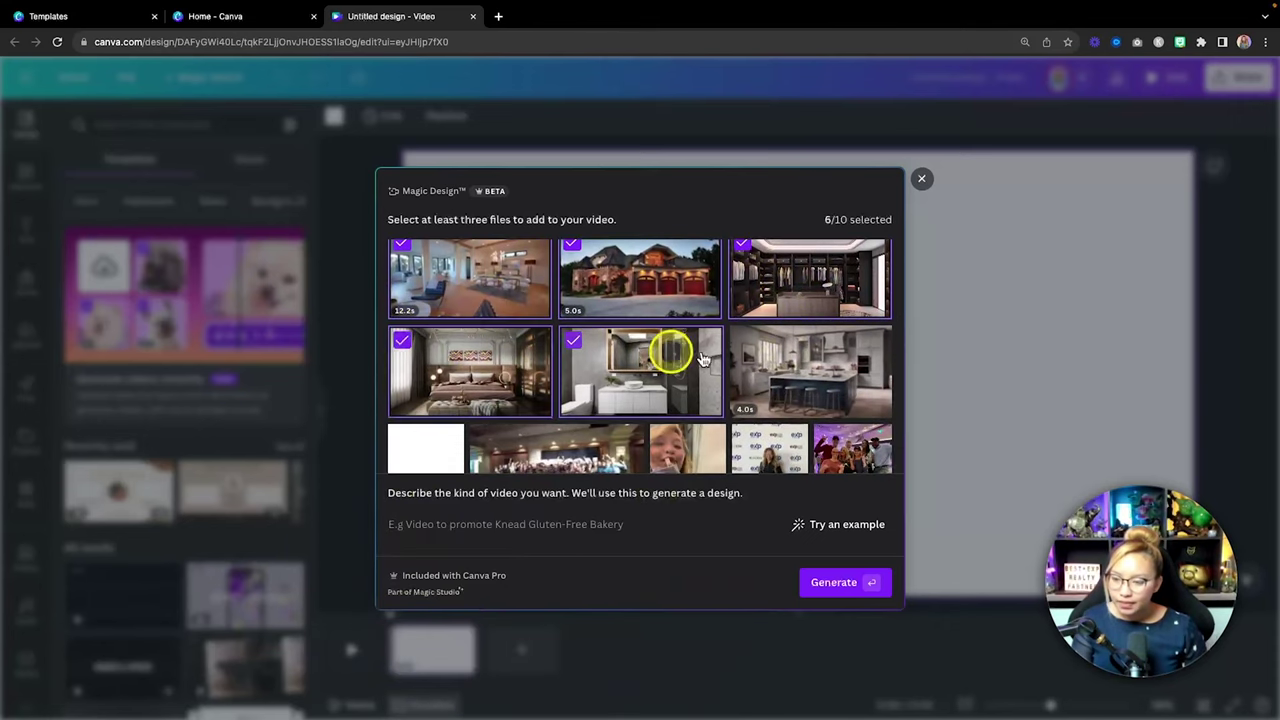
scroll(766, 352, "up", 5)
left_click(770, 354)
scroll(770, 354, "down", 6)
scroll(770, 355, "down", 2)
scroll(770, 355, "up", 3)
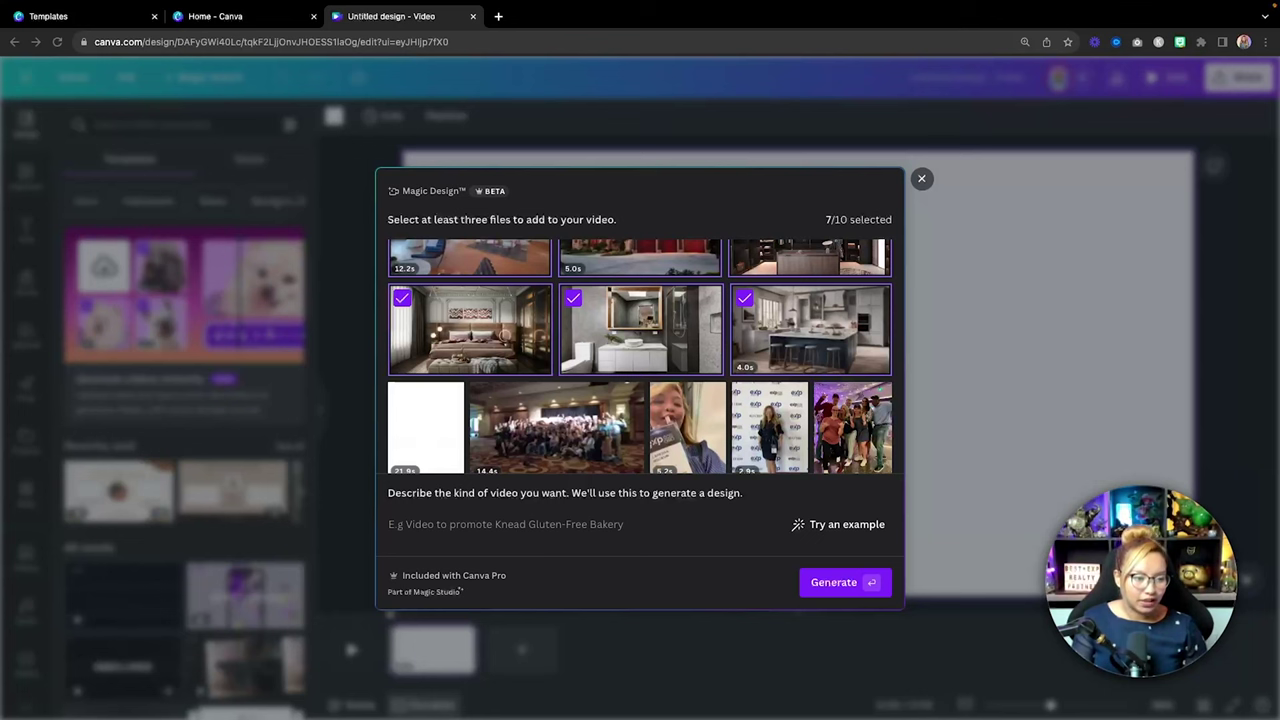
Step: Generate the video from a pasted prompt requesting a virtual home tour for the property address, and preview it through to the end
key("super+c")
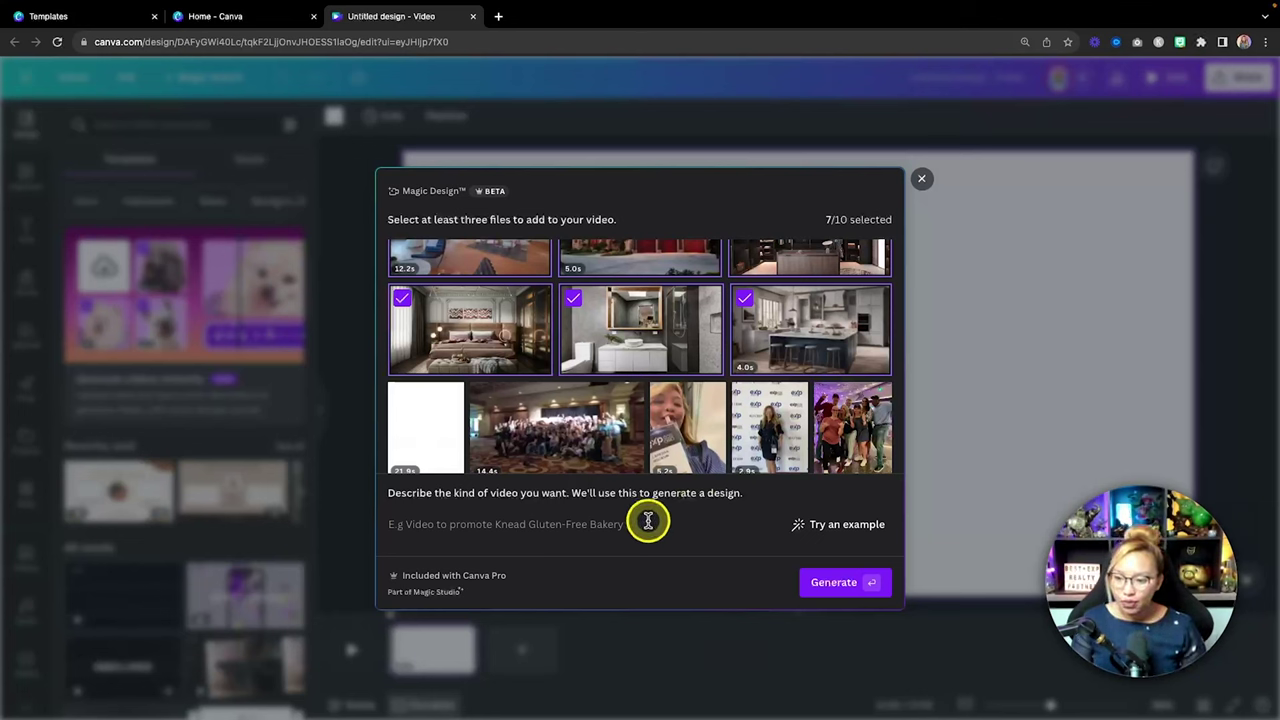
key("super+v")
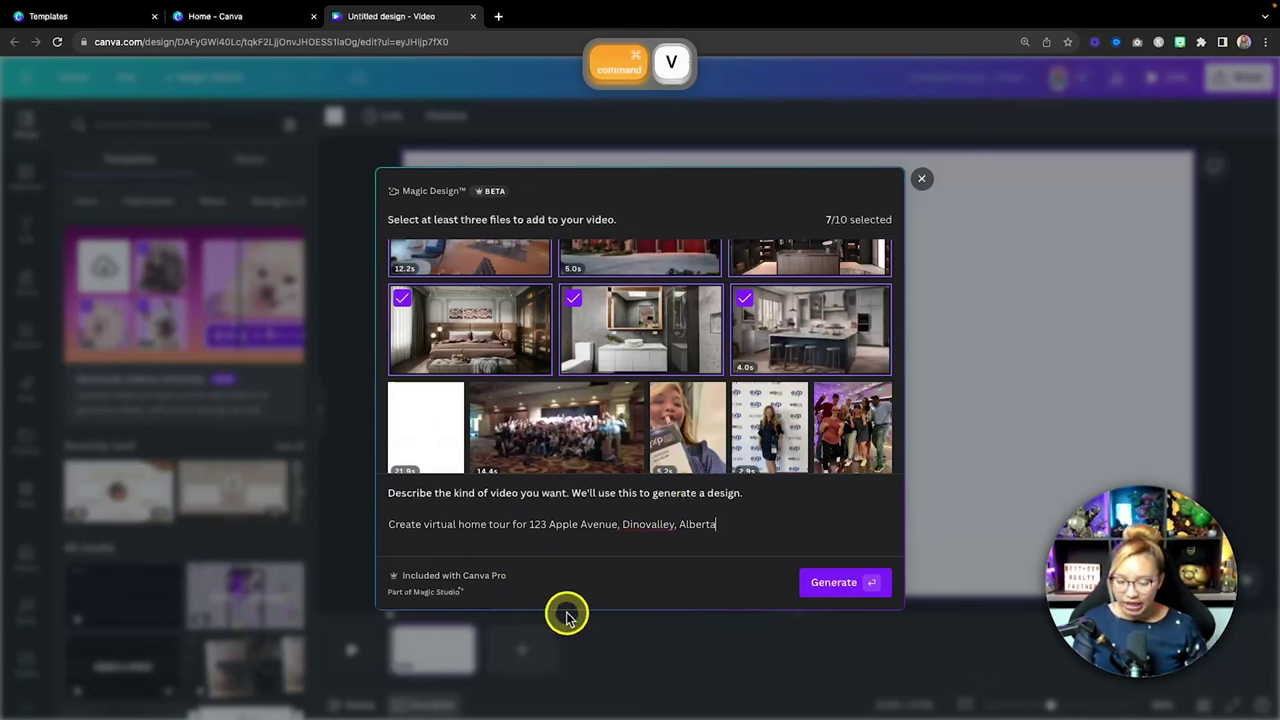
key("fn")
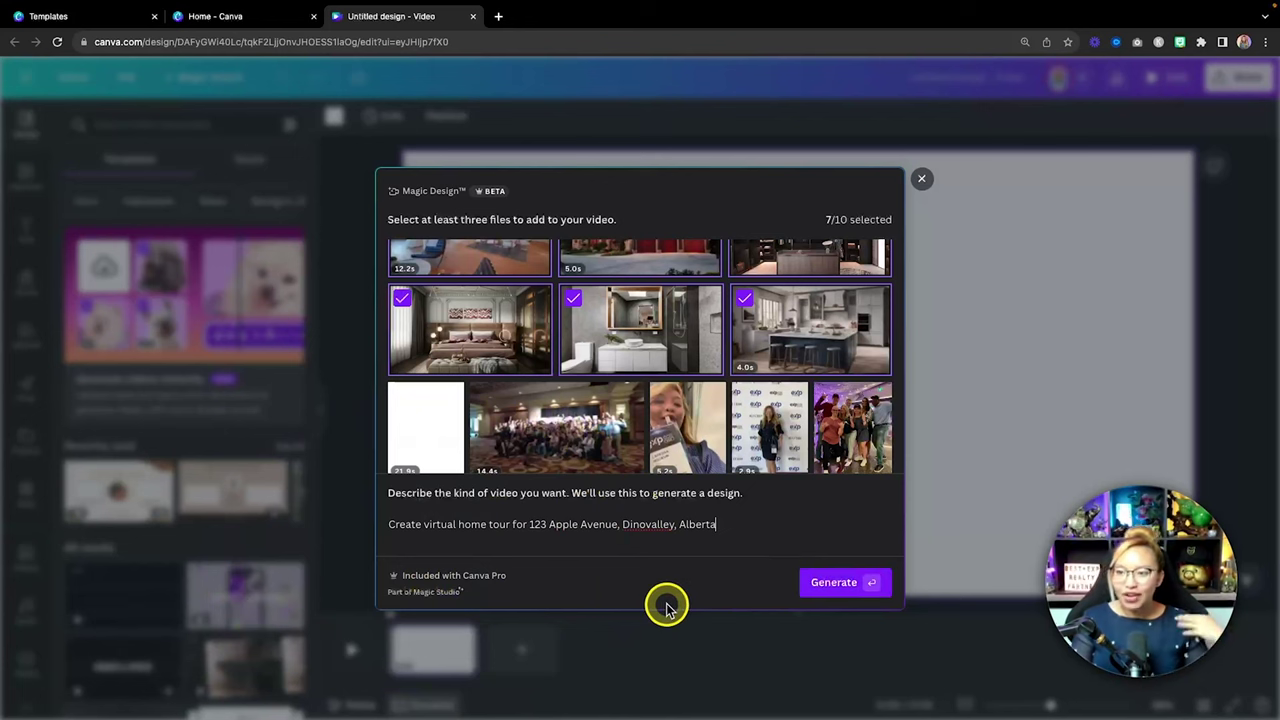
left_click(838, 583)
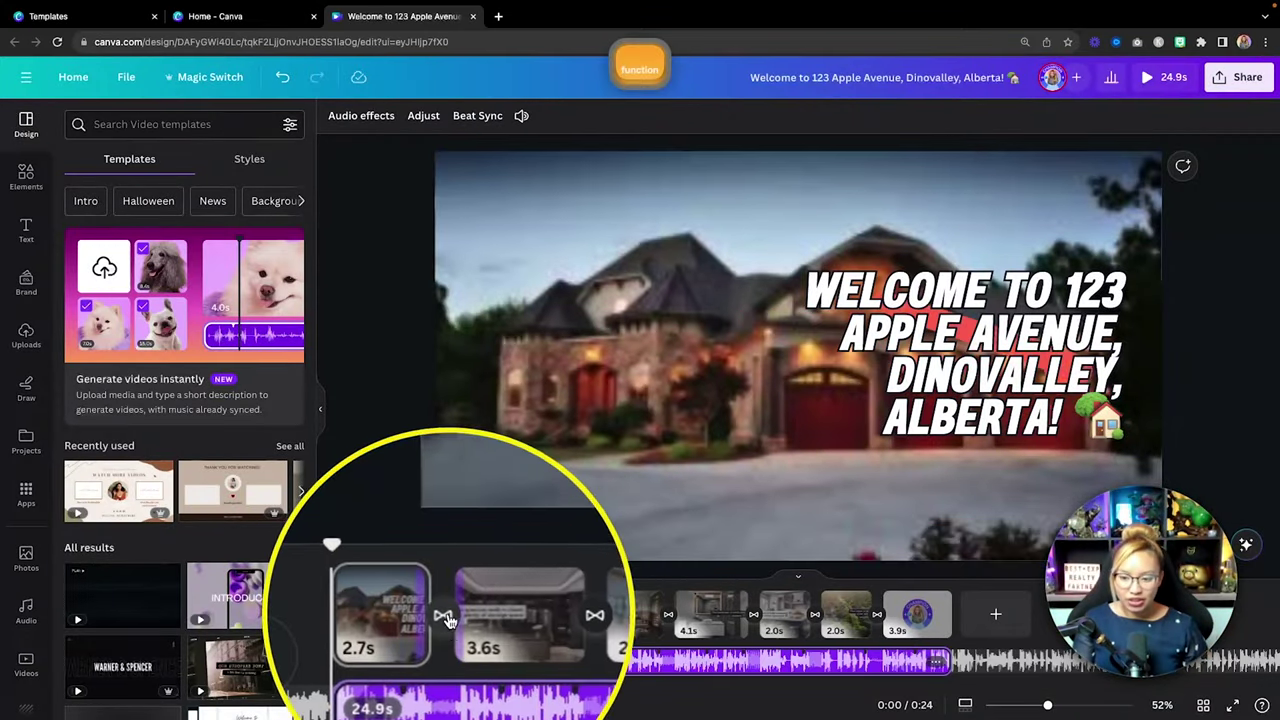
left_click(630, 663)
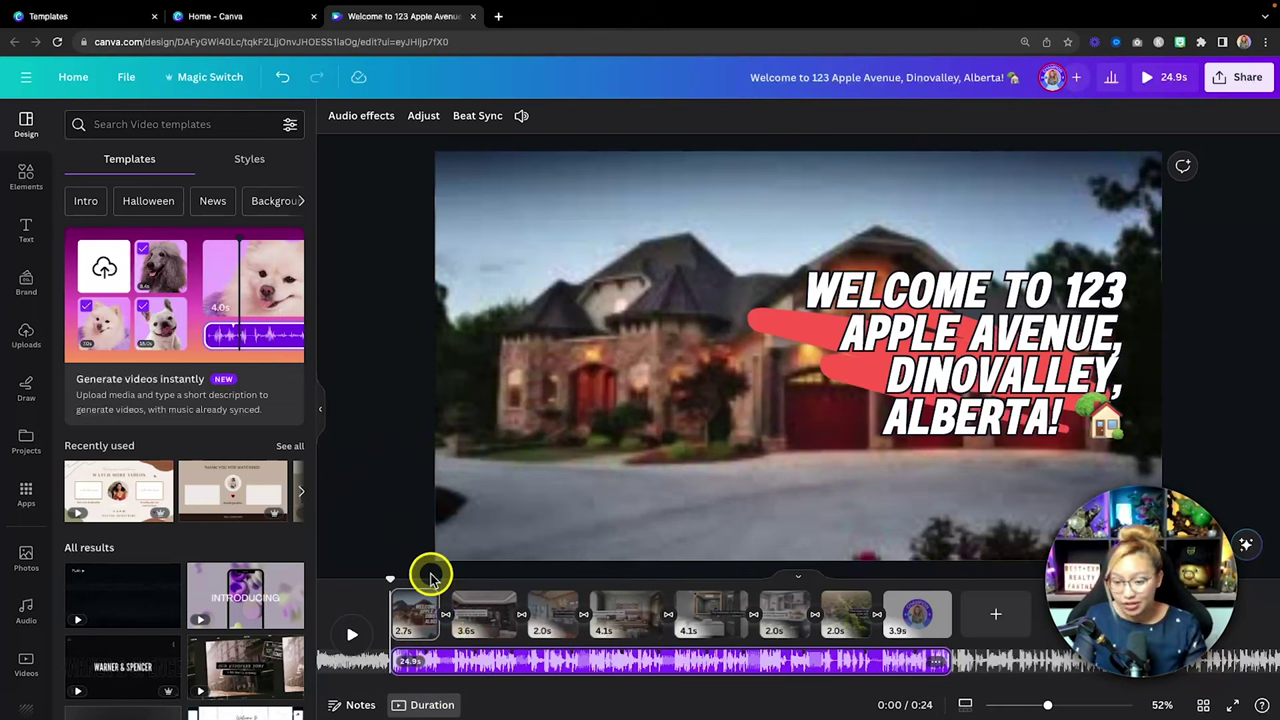
left_click(355, 634)
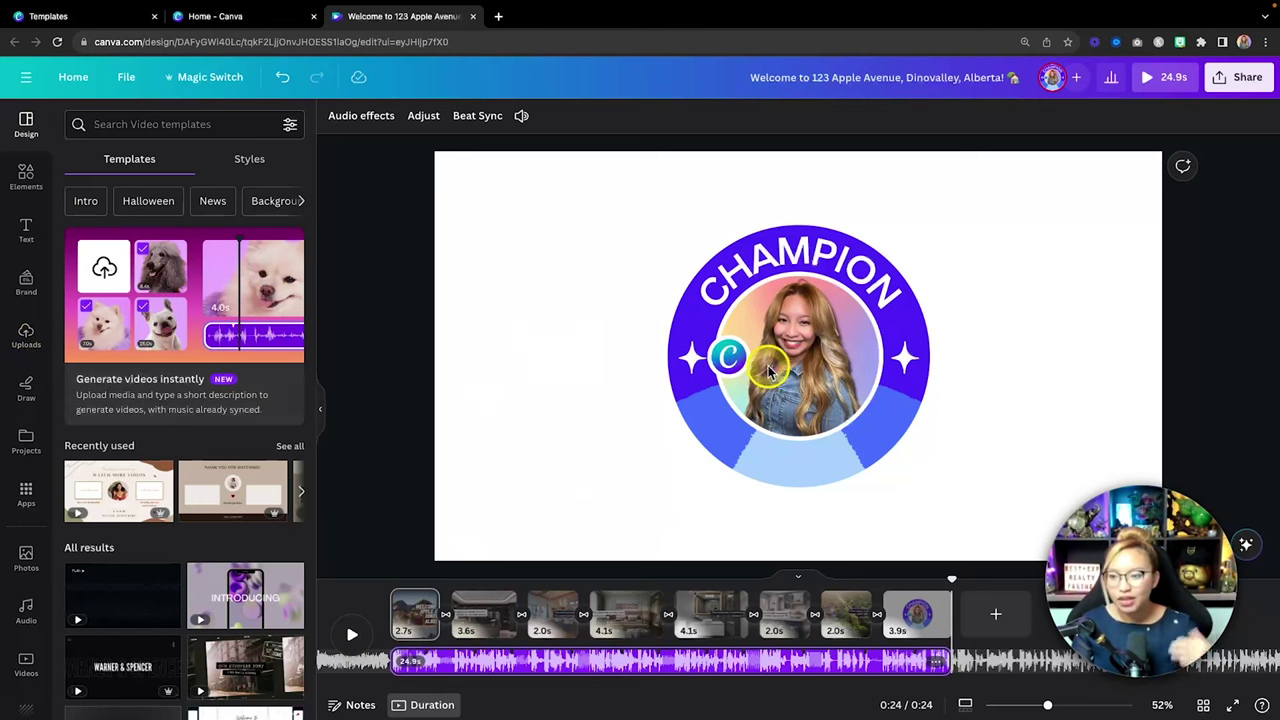
Step: Review the brand kits available for the video without switching from Youtube Thumbnails
left_click(25, 290)
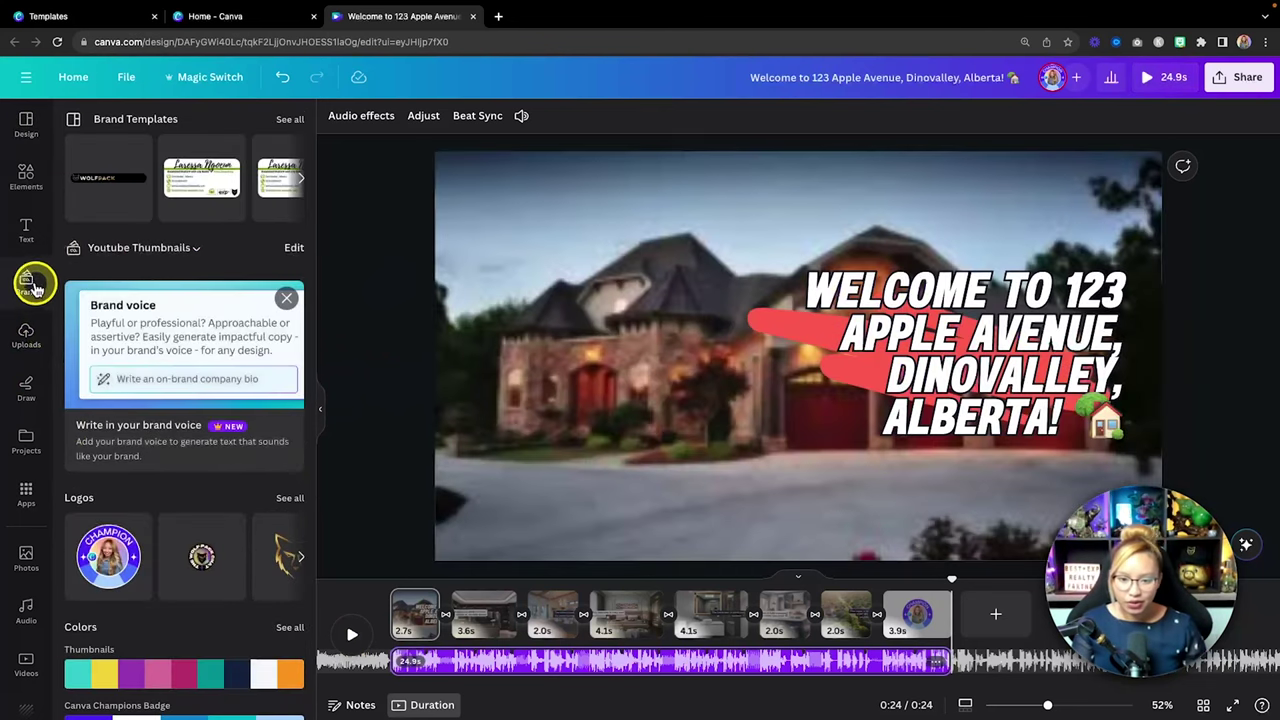
scroll(112, 430, "down", 1)
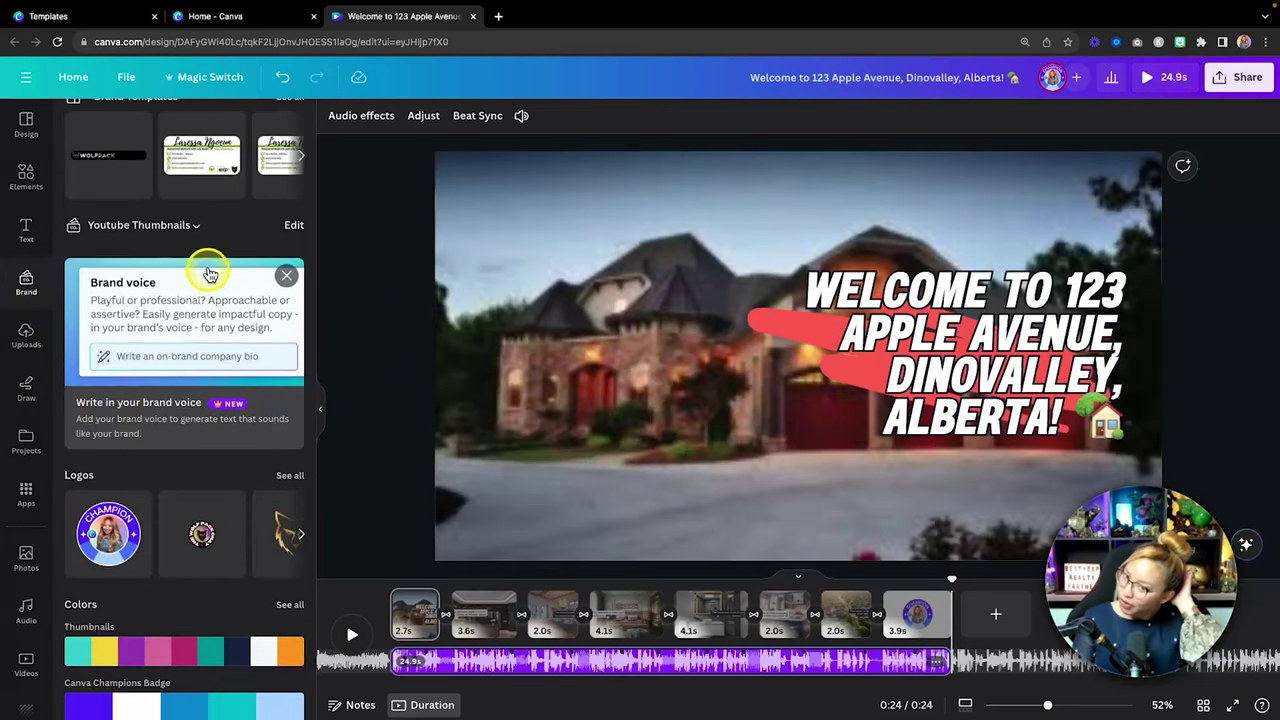
left_click(197, 228)
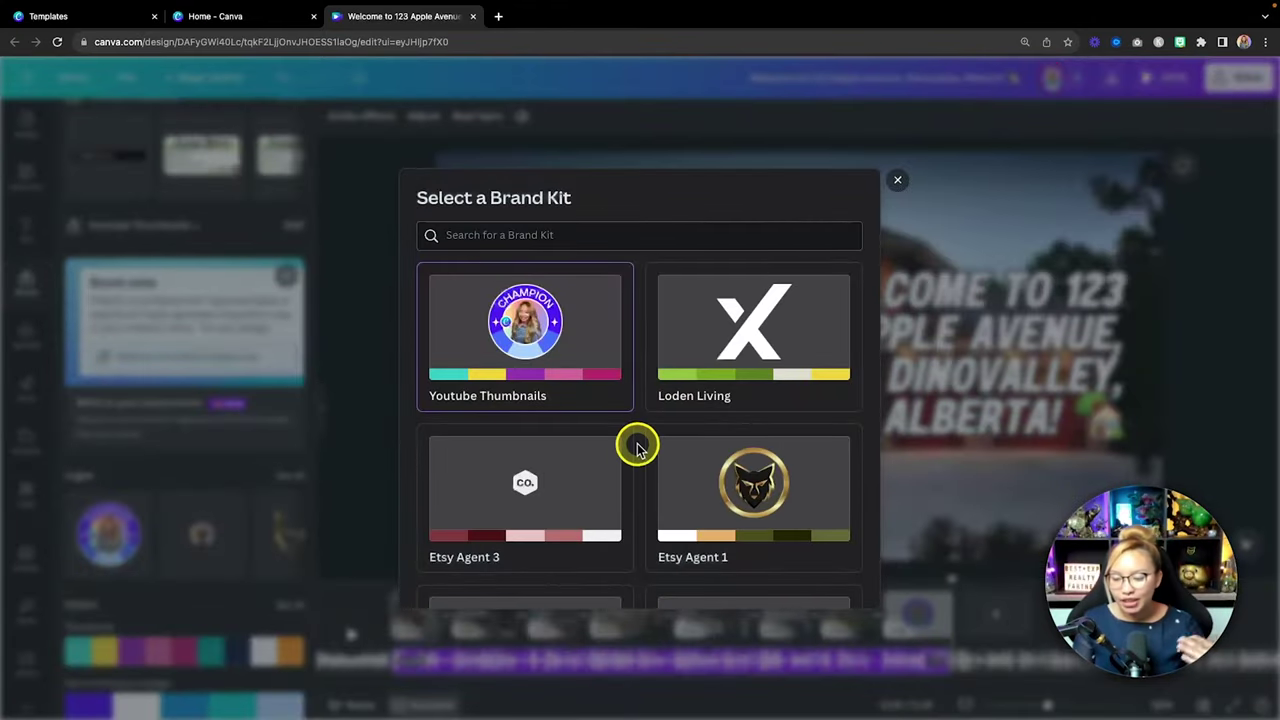
scroll(640, 443, "down", 1)
scroll(750, 410, "up", 1)
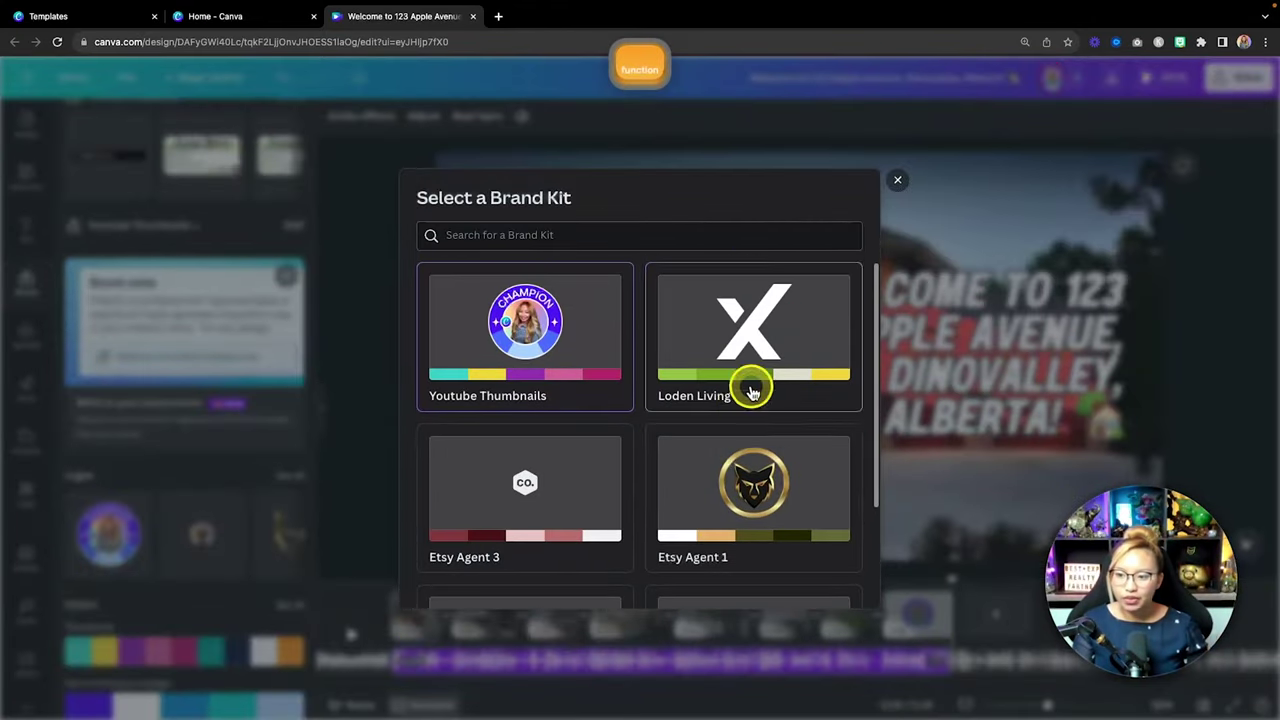
scroll(745, 342, "down", 3)
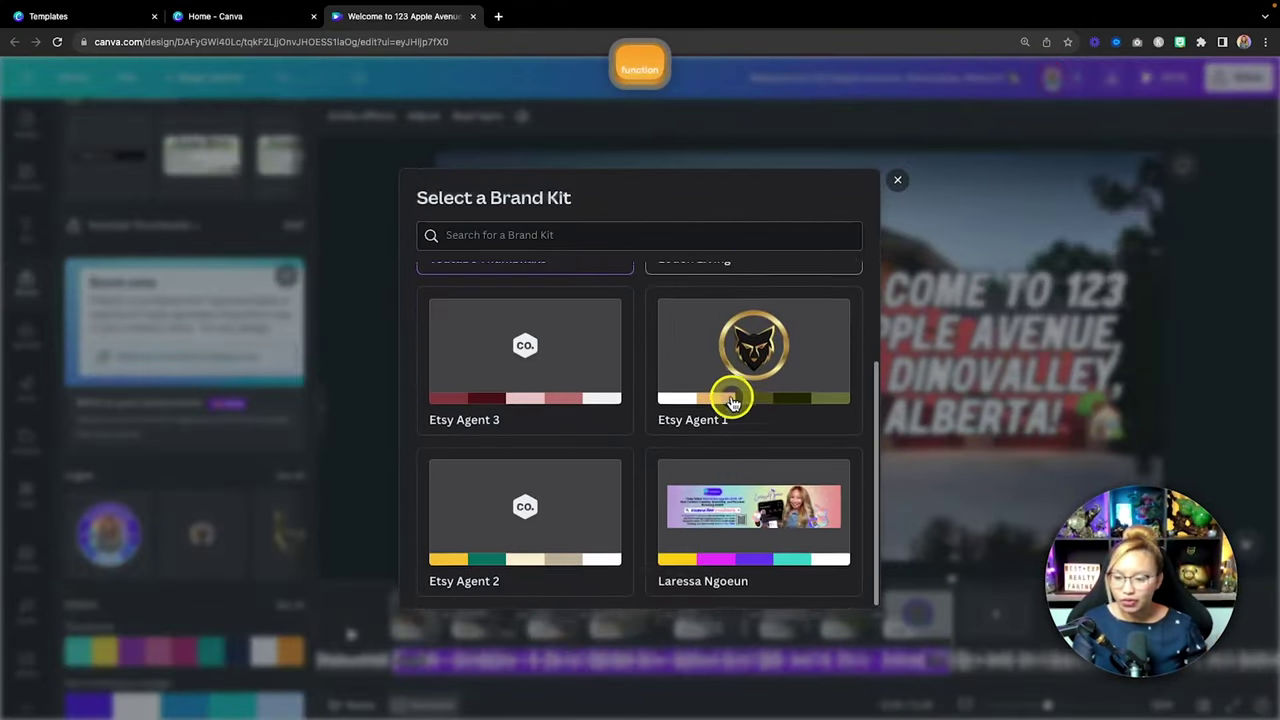
left_click(897, 181)
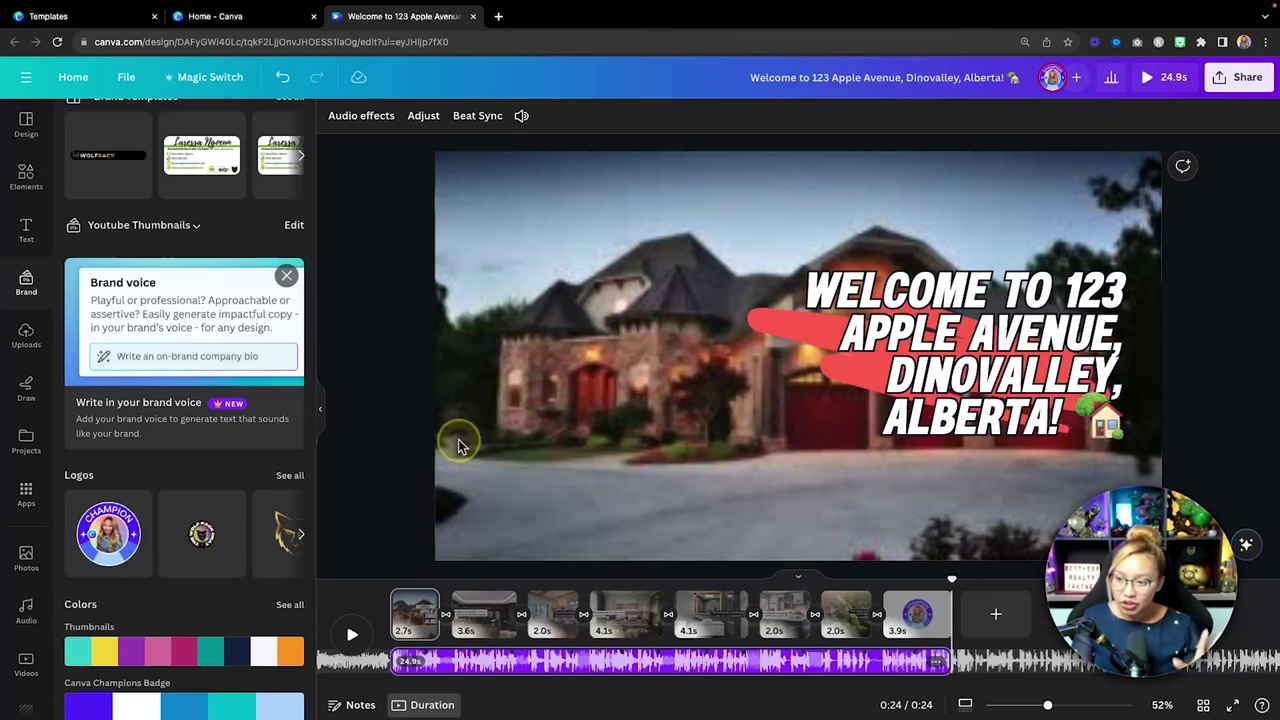
Step: Try the Bernoru and Shrikhand fonts on the opening scene's welcome title, and set it to Open Sans Bold
left_click(995, 322)
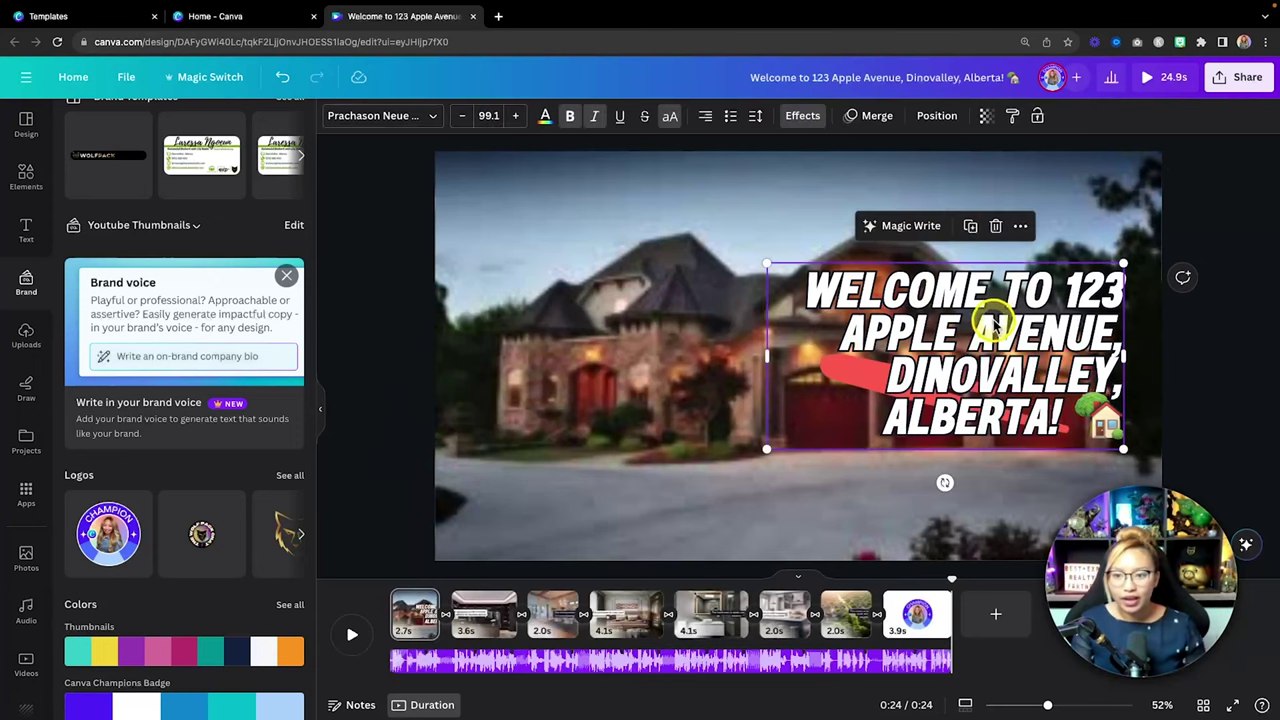
left_click(395, 117)
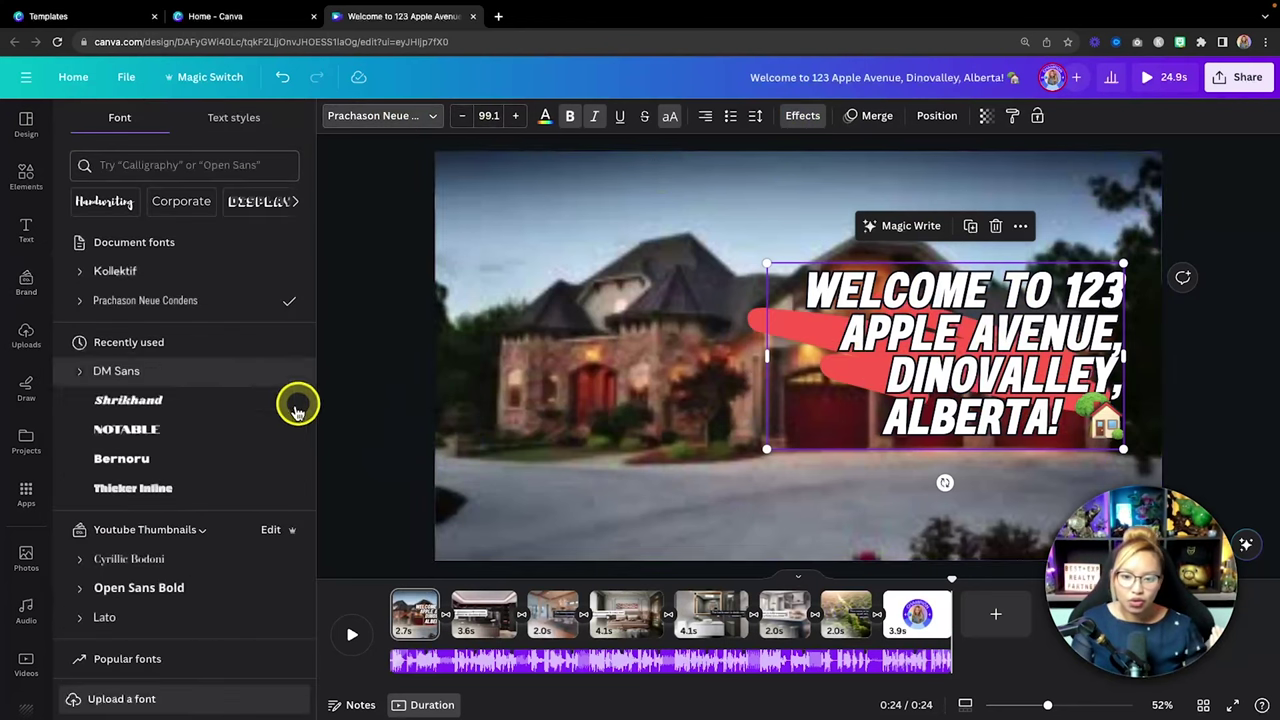
left_click(185, 460)
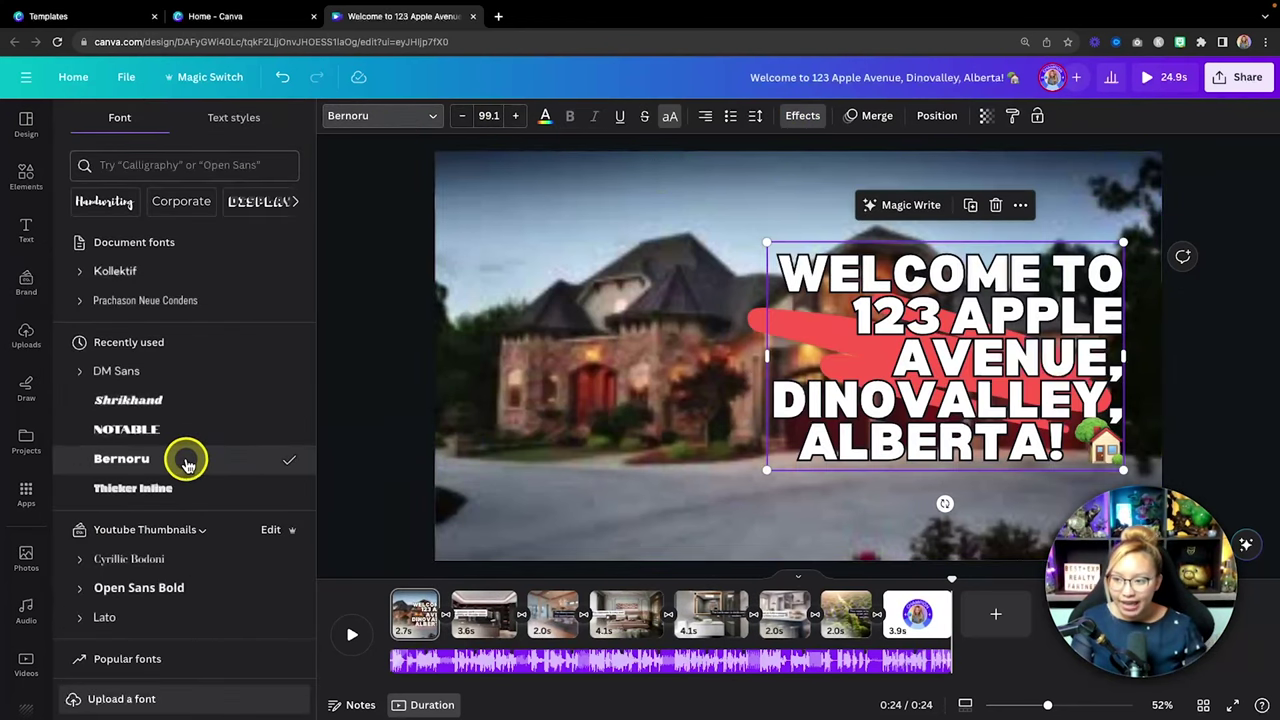
left_click(180, 400)
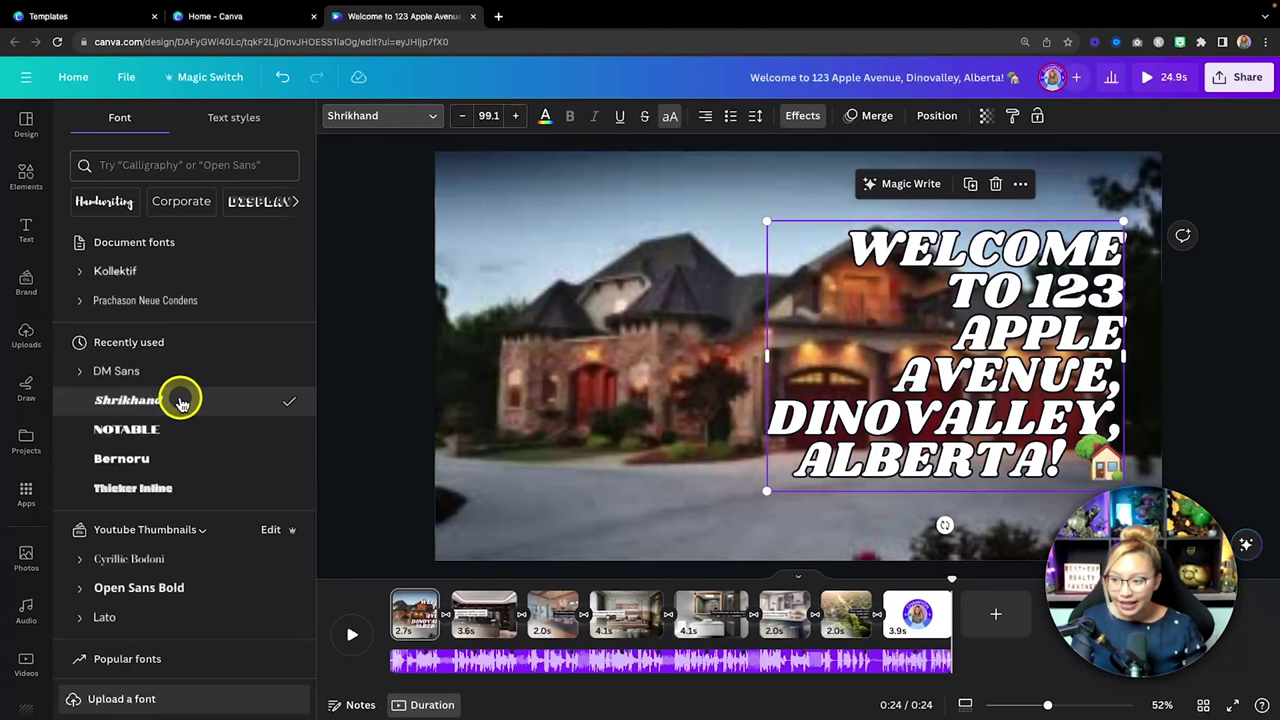
left_click(185, 458)
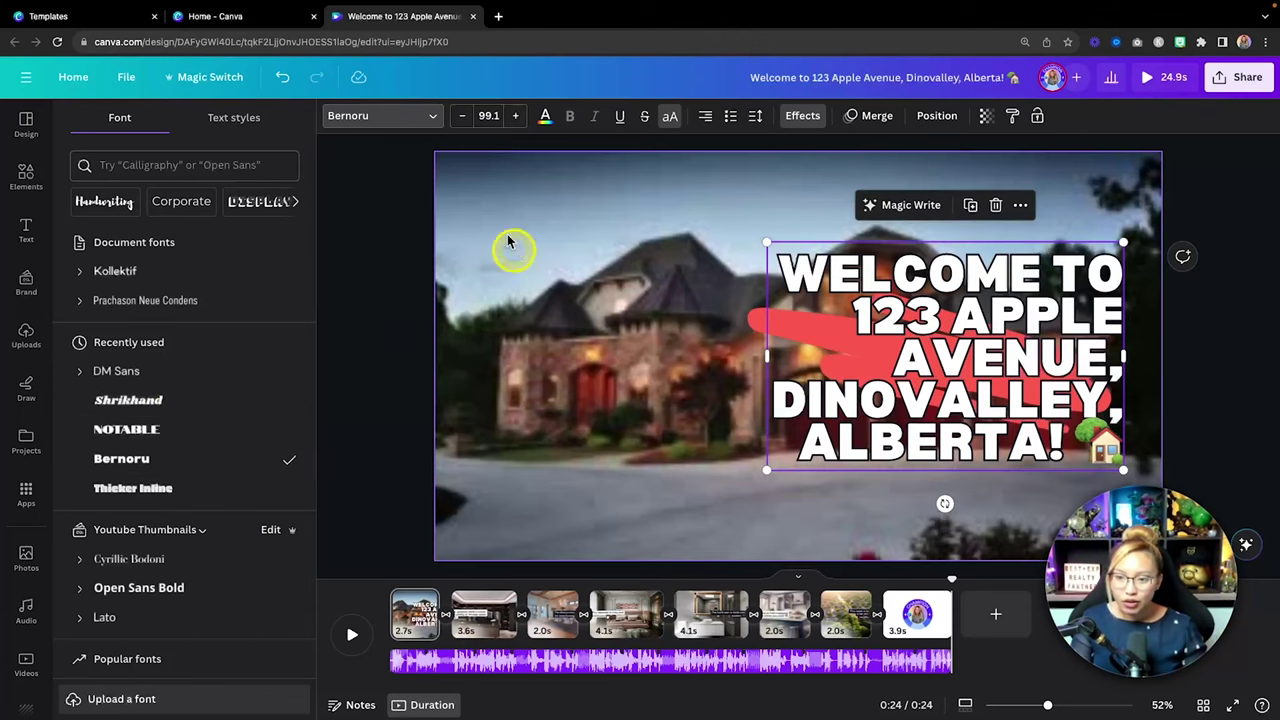
scroll(195, 440, "down", 2)
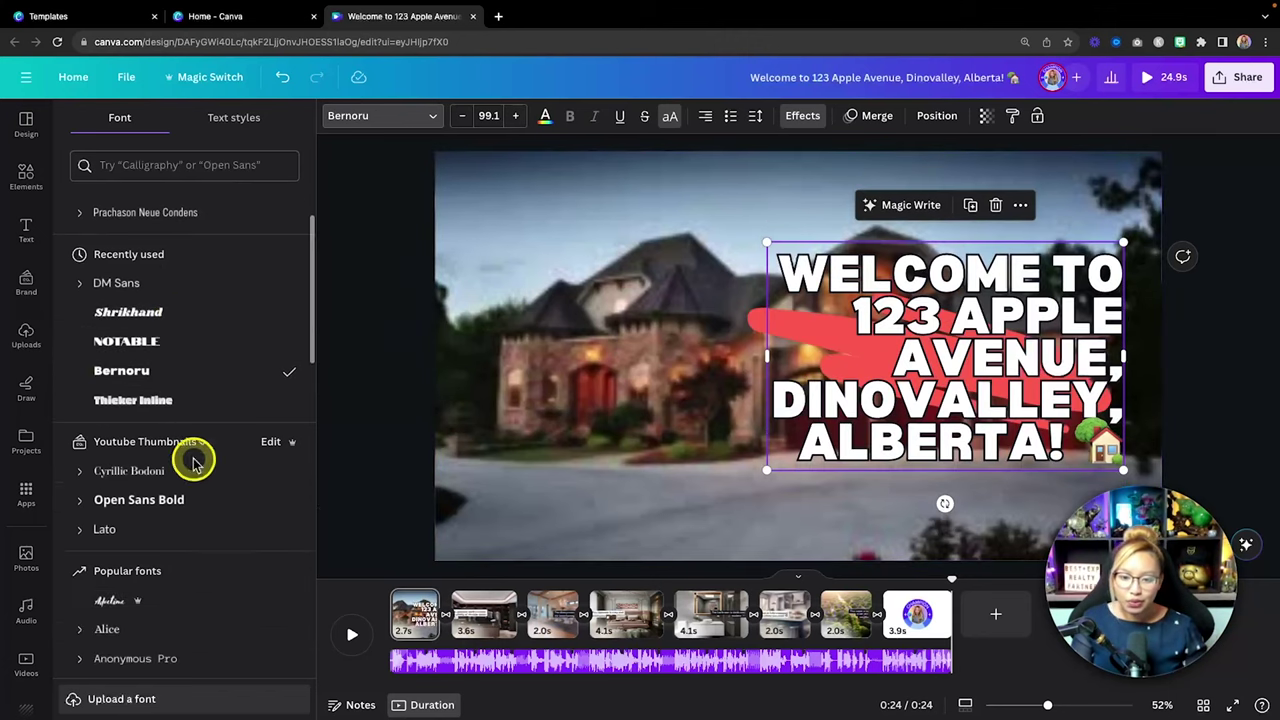
left_click(157, 510)
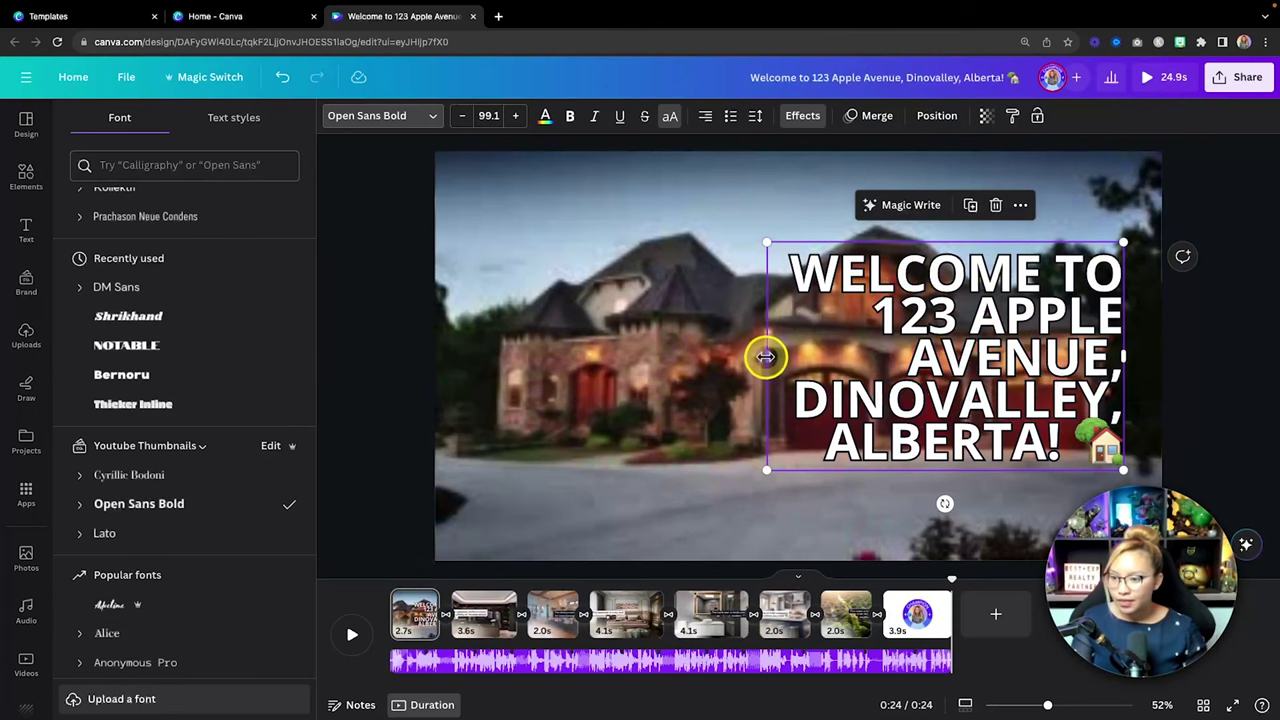
Step: Widen the welcome title's text box towards the house entrance and center-align its text
left_click_drag(765, 357, 547, 358)
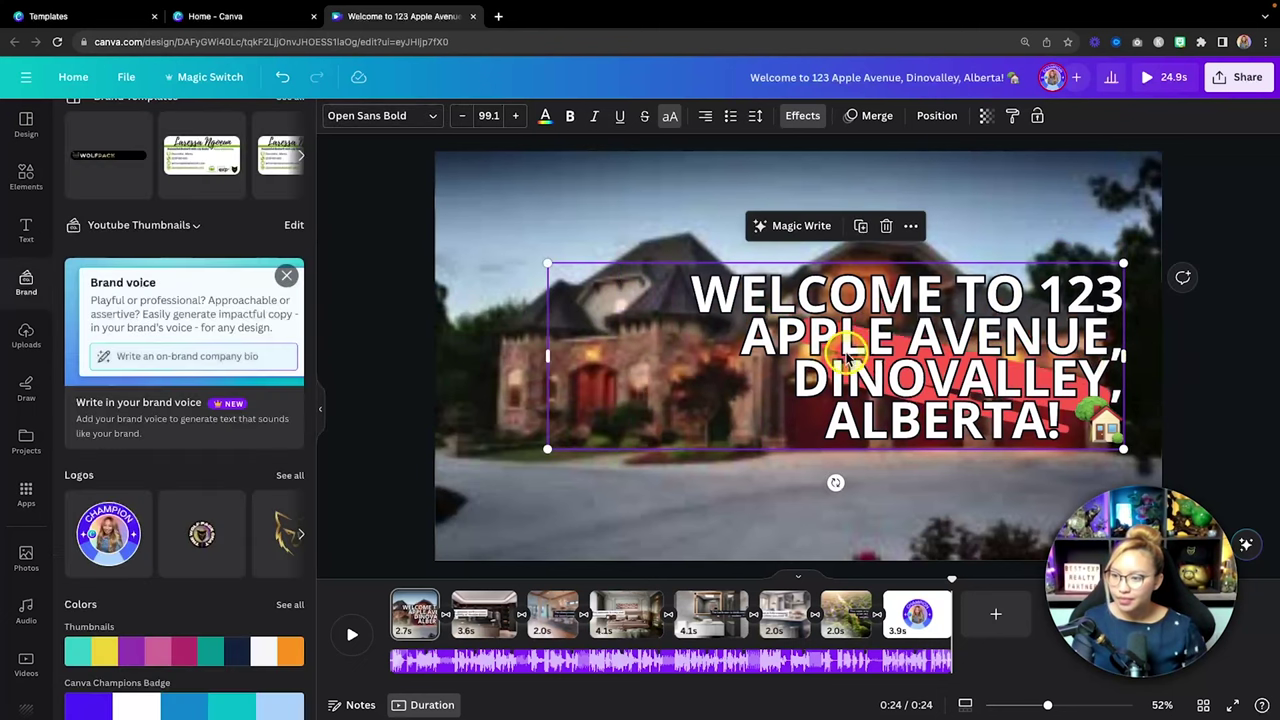
left_click(706, 116)
left_click(706, 116)
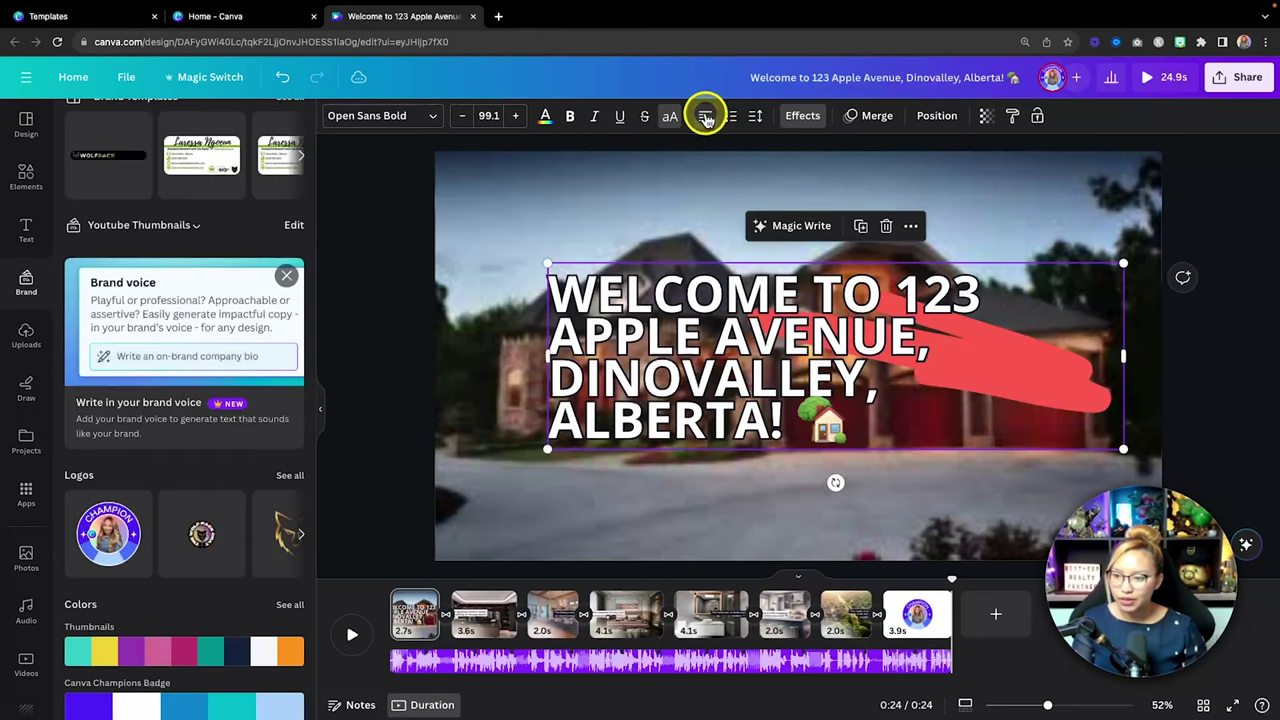
left_click(706, 116)
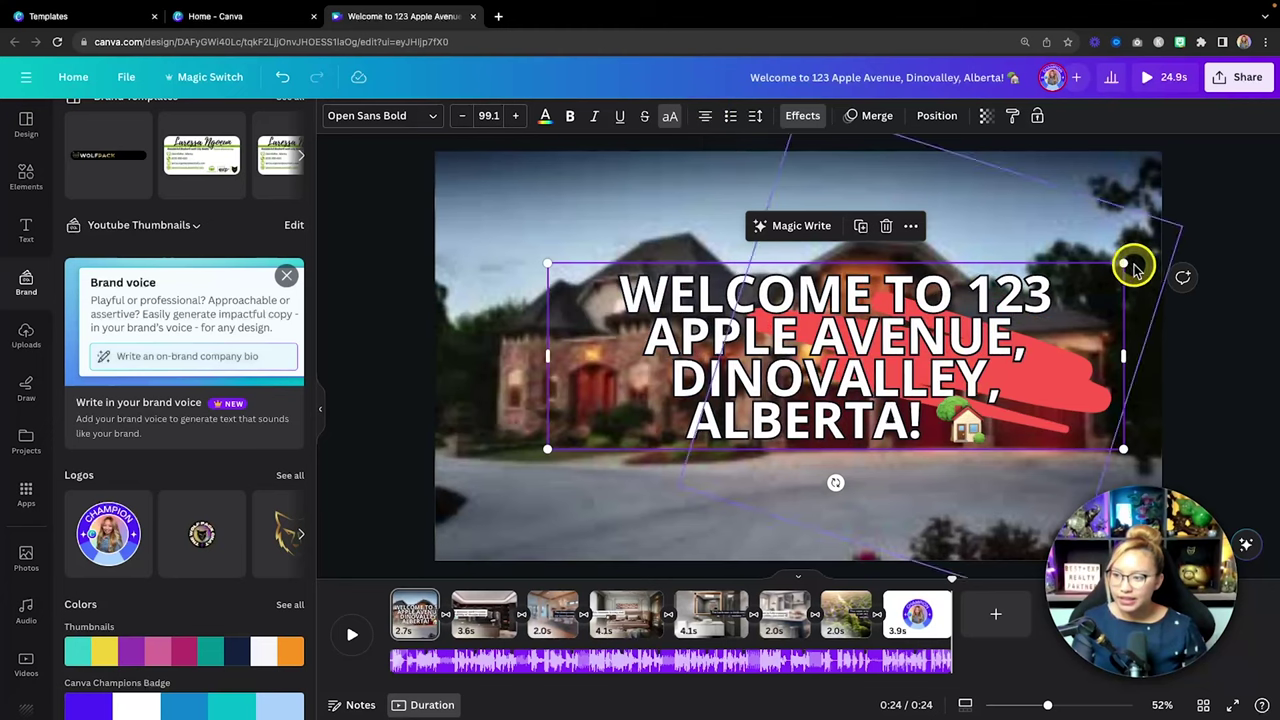
Step: Scale the title down to size 64.7 over the driveway and move the red brush stroke behind it
left_click_drag(1123, 264, 1176, 388)
mouse_move(930, 427)
left_mouse_down()
mouse_move(860, 482)
mouse_move(880, 486)
mouse_move(861, 486)
left_mouse_up()
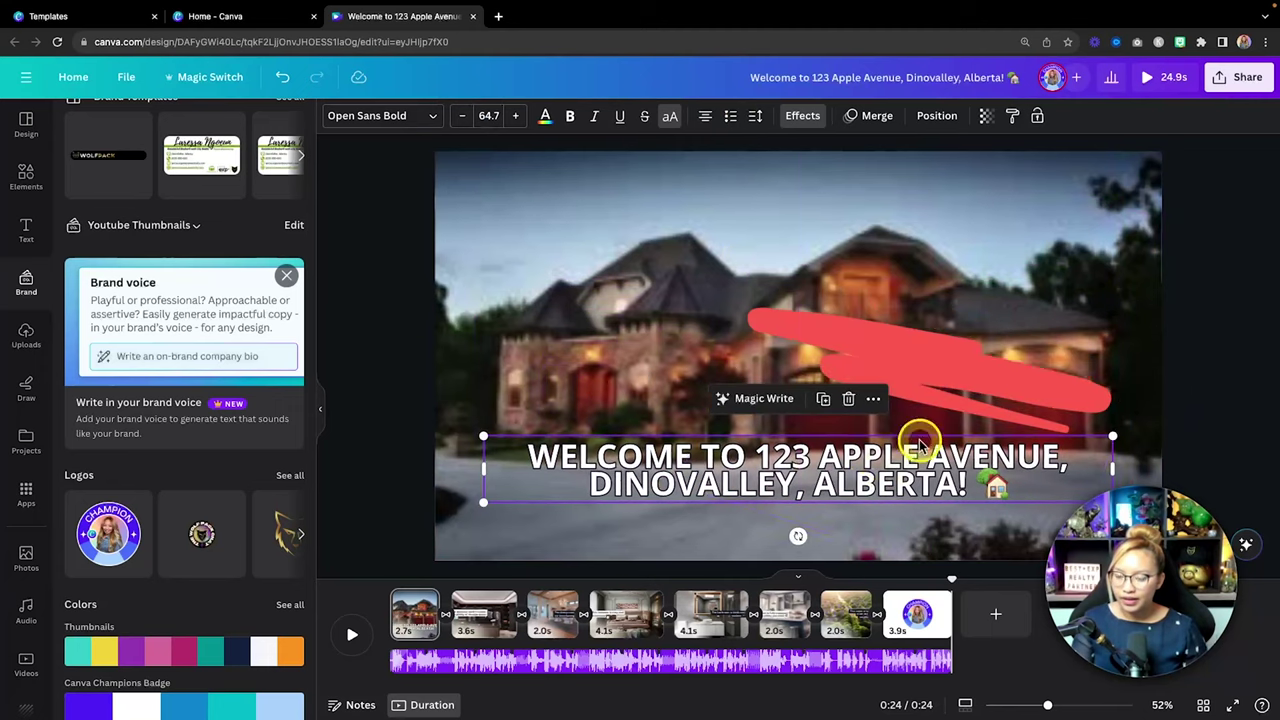
left_click(894, 354)
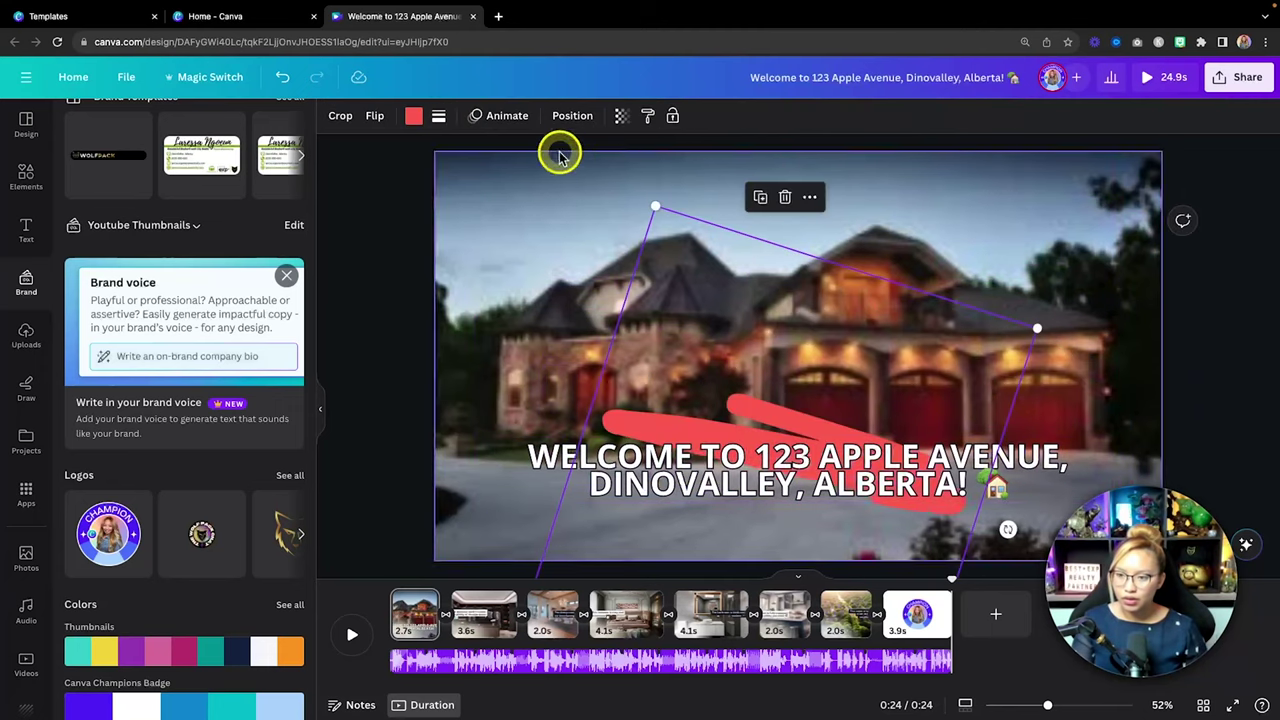
Step: Recolor the brush stroke behind the title with the light olive green from the Etsy Agent 1 brand kit
left_click(413, 116)
left_click(243, 206)
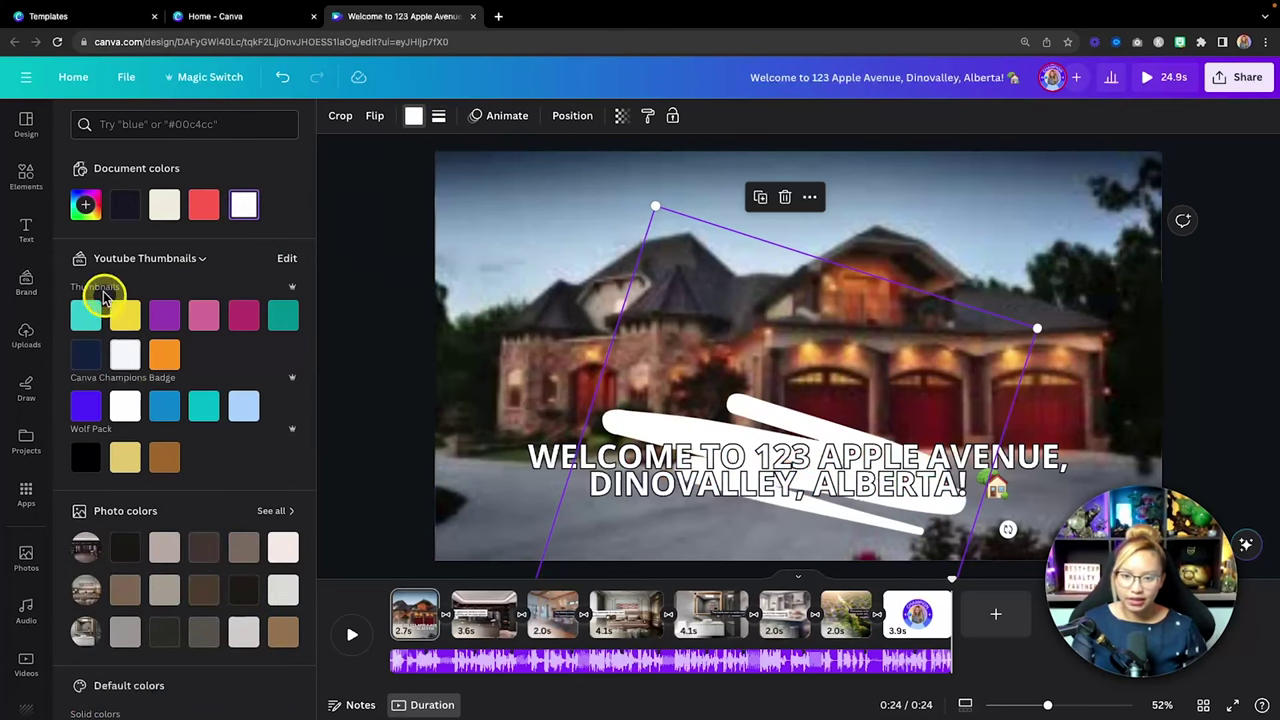
left_click(177, 259)
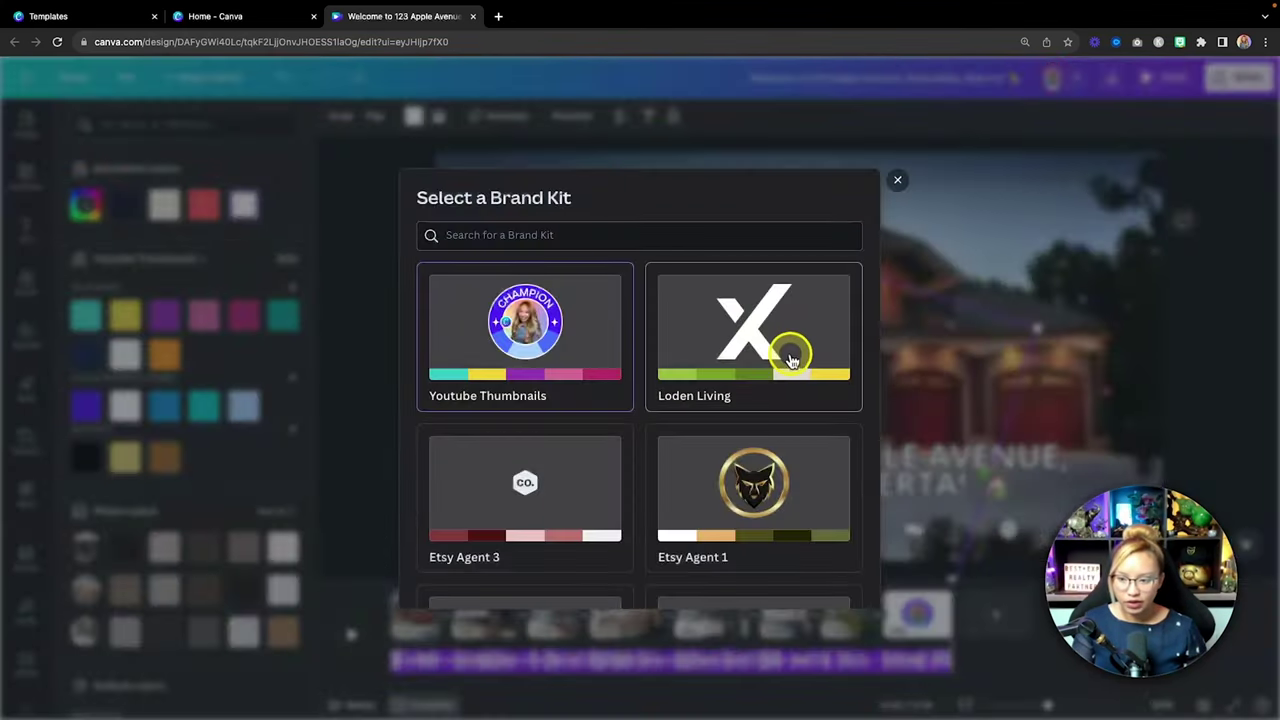
left_click(718, 517)
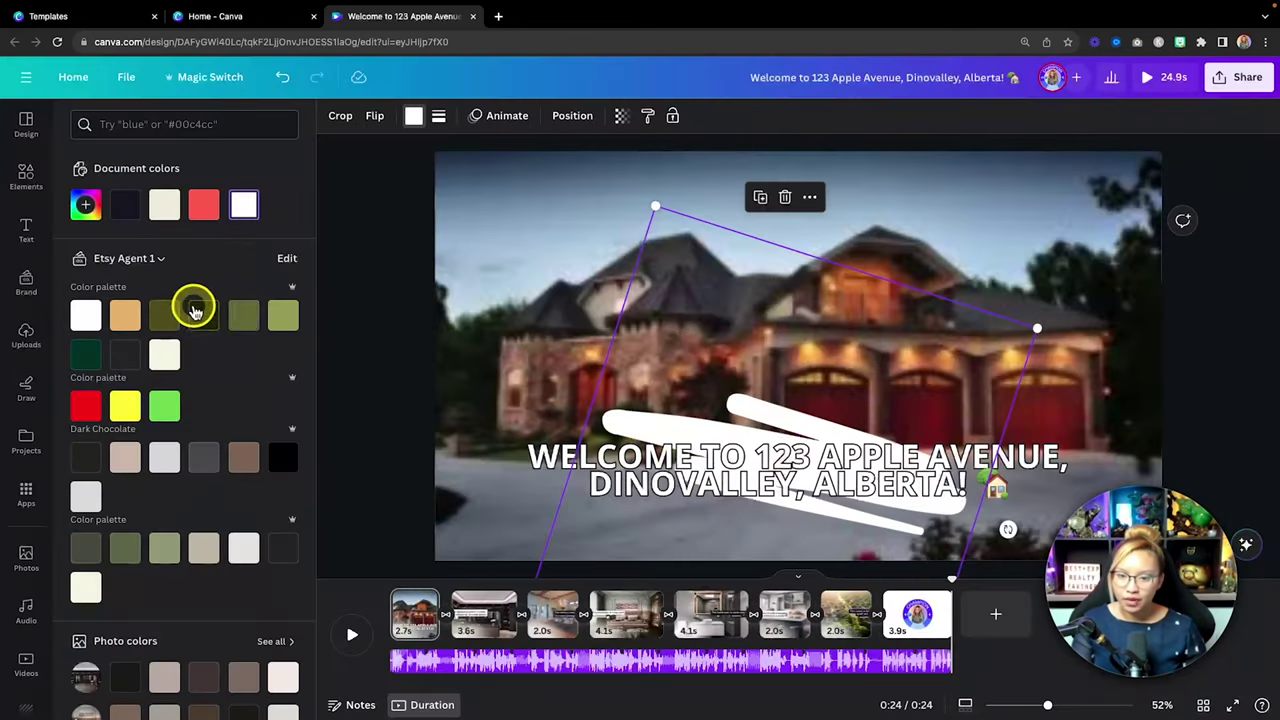
left_click(276, 316)
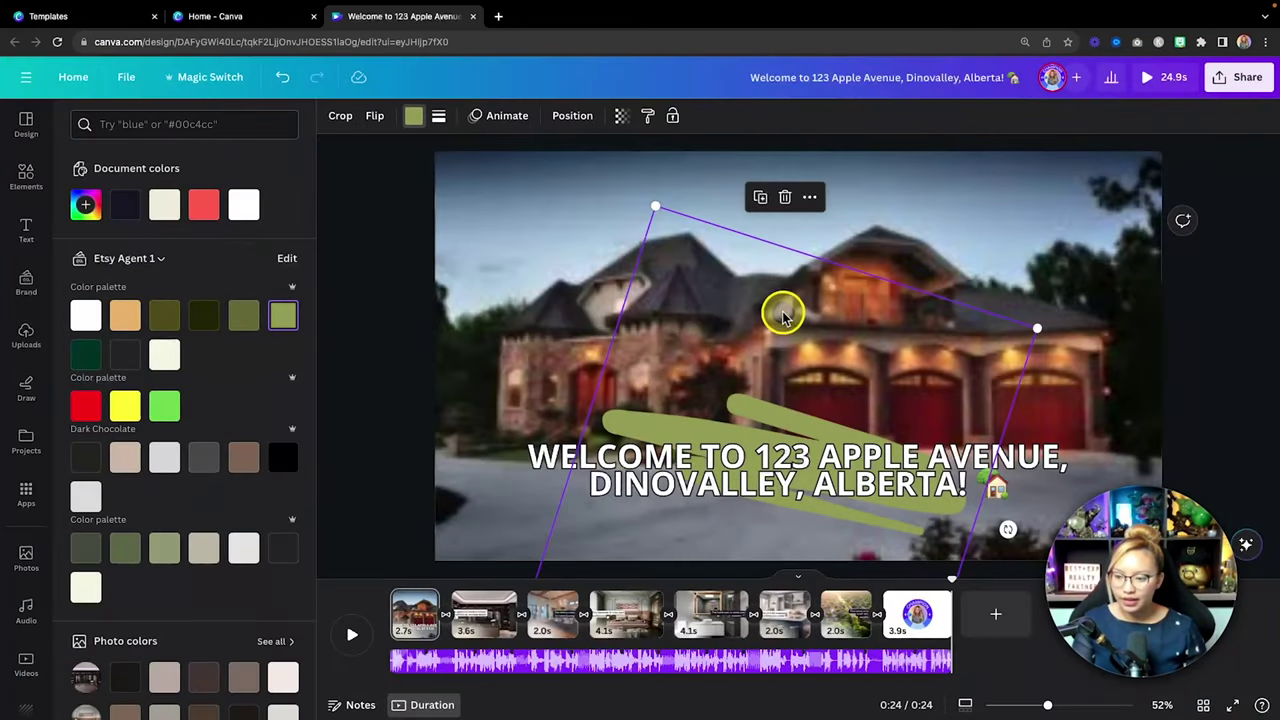
Step: Replace the welcome title's outline with the Lift effect at intensity 100 and make the text italic
left_click(840, 487)
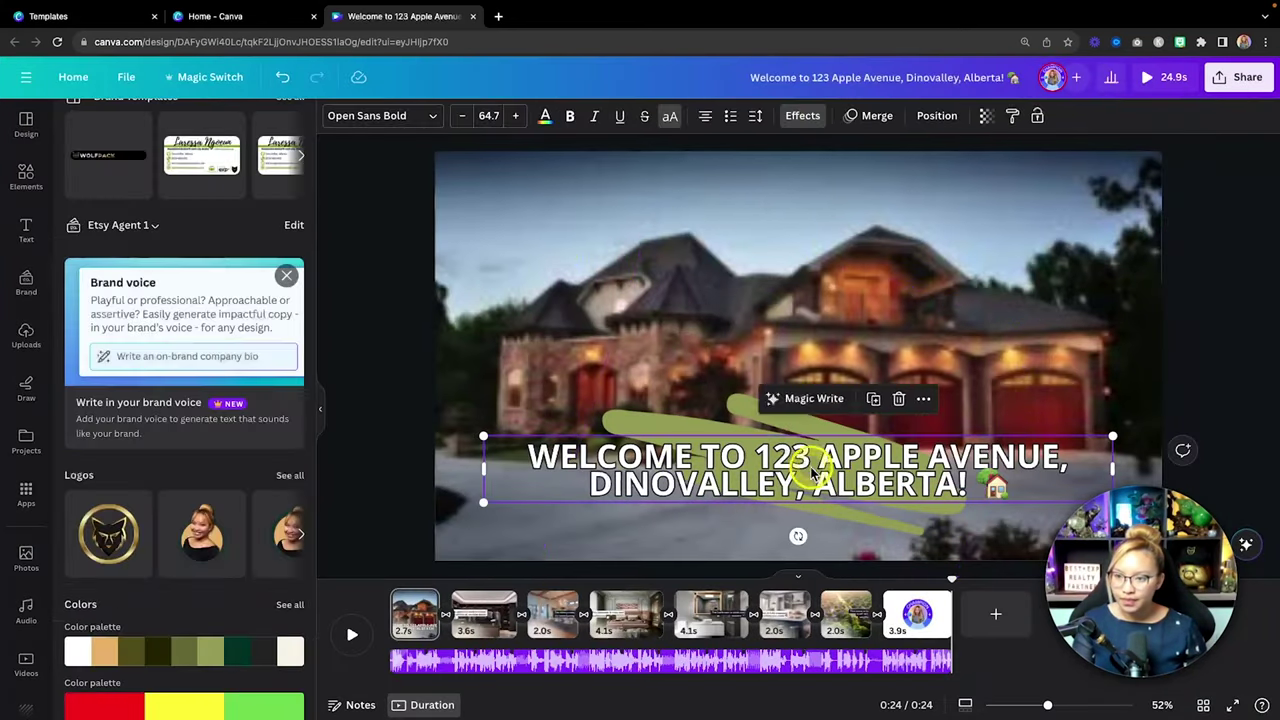
left_click(805, 117)
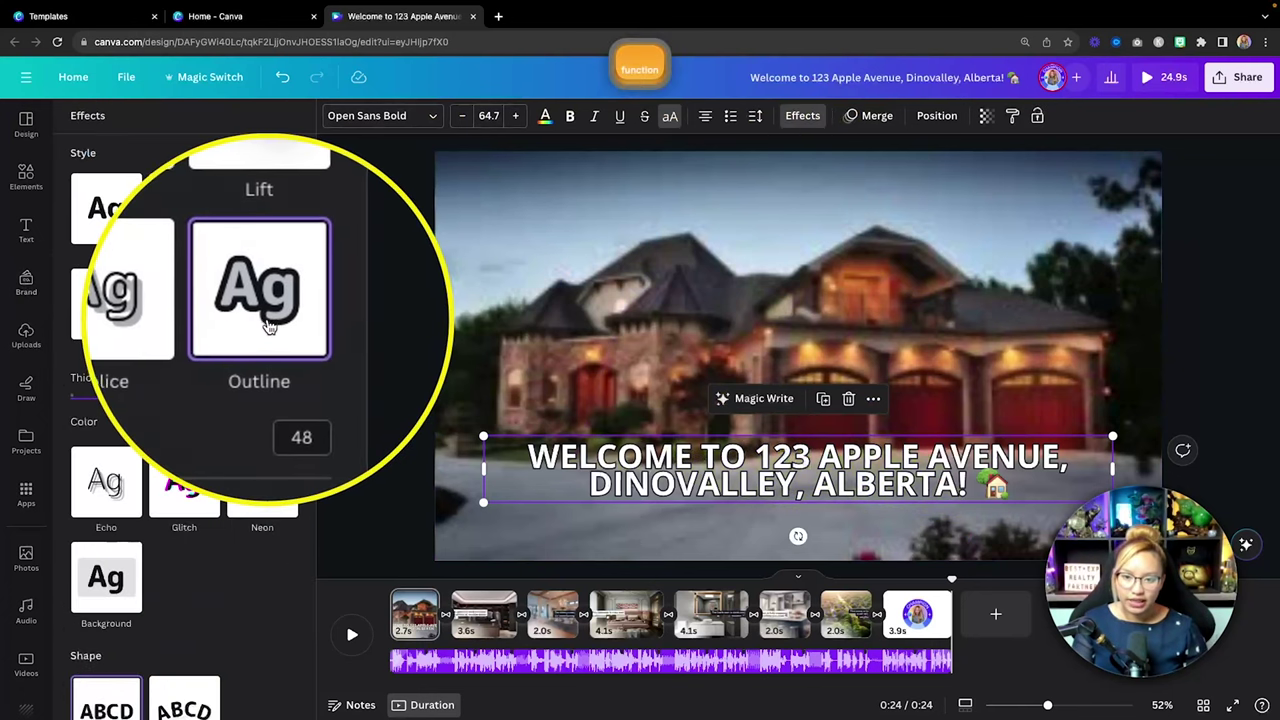
left_click(107, 212)
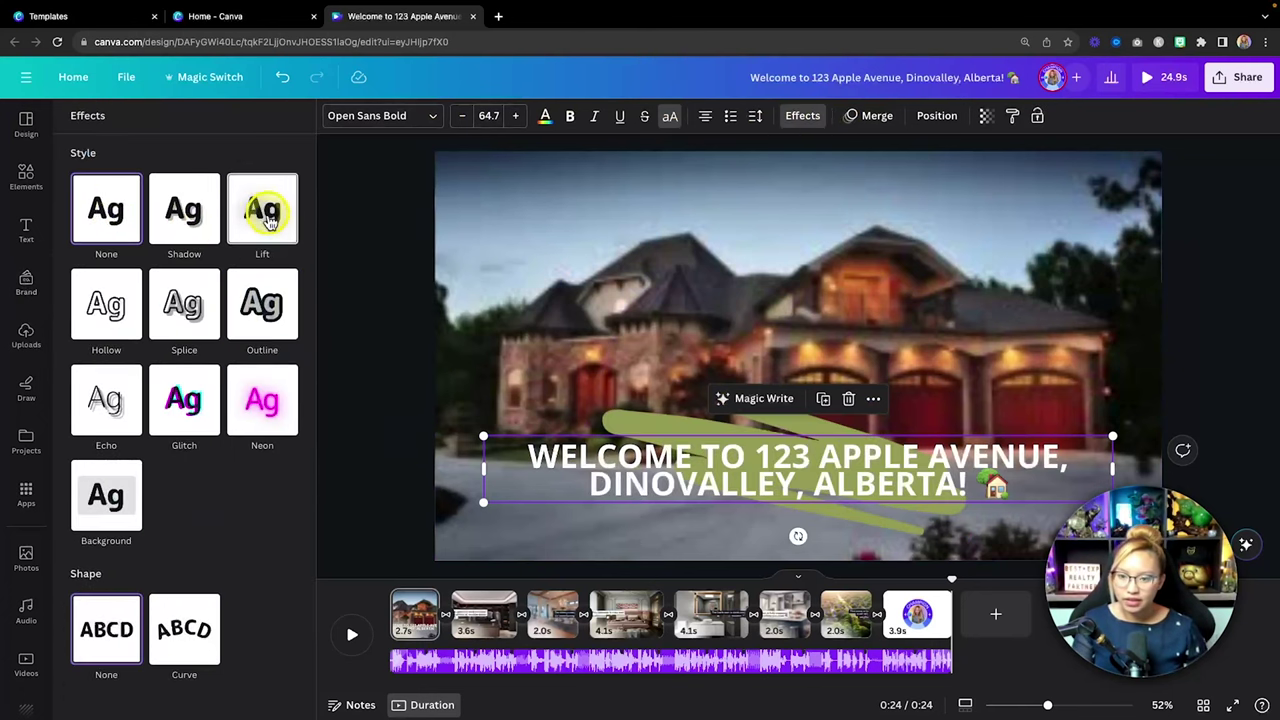
left_click(268, 222)
left_click_drag(183, 303, 389, 294)
left_click(596, 118)
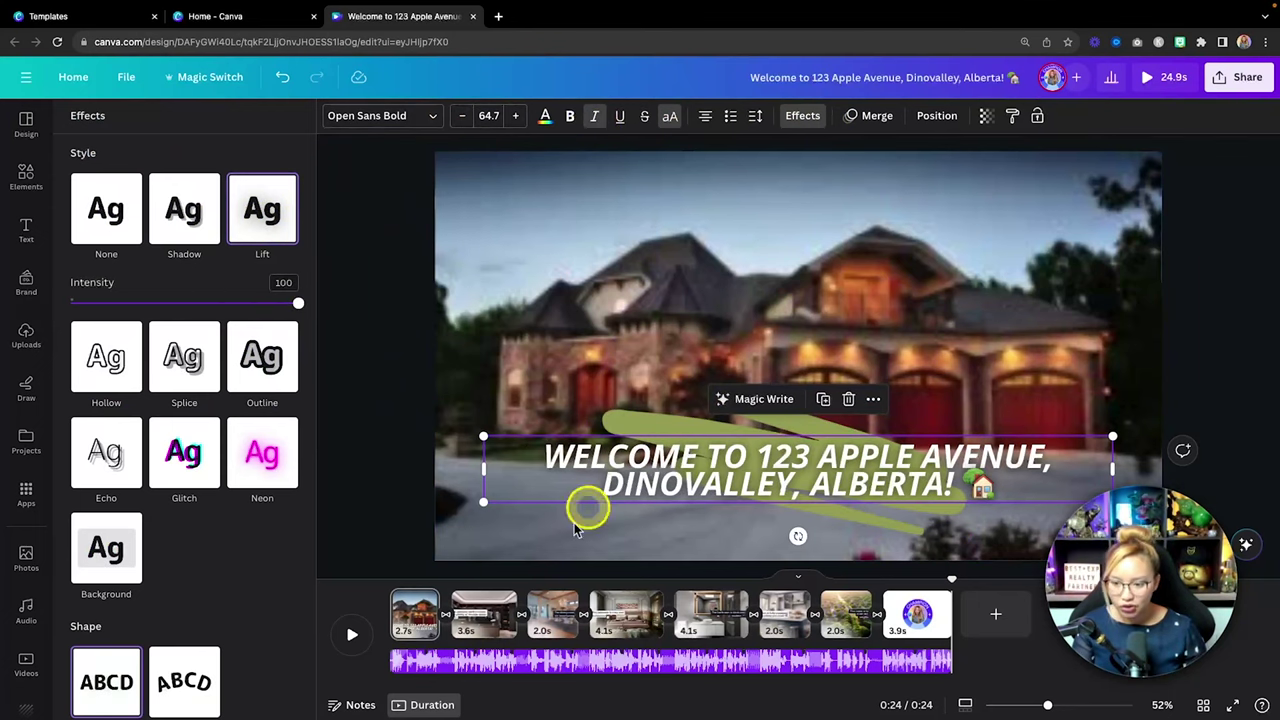
Step: Change the walk-in closet page's caption font to Open Sans and make it bold
left_click(484, 614)
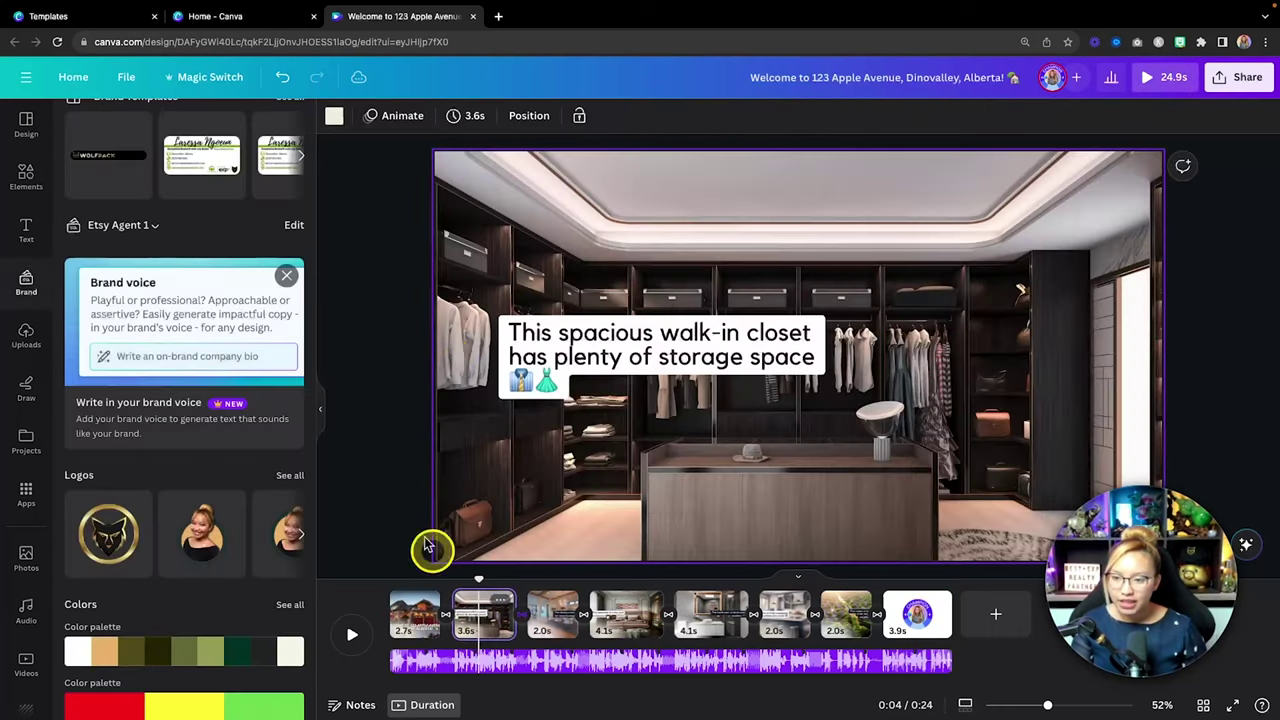
left_click(575, 333)
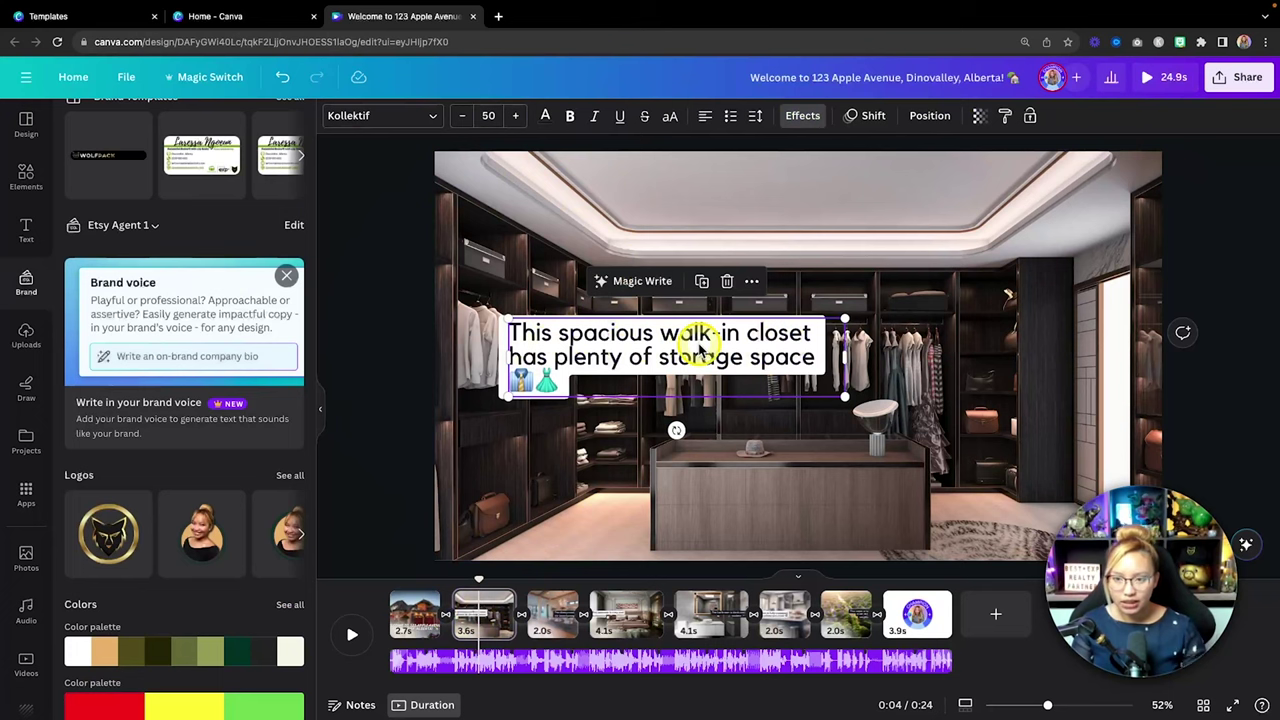
left_click(360, 118)
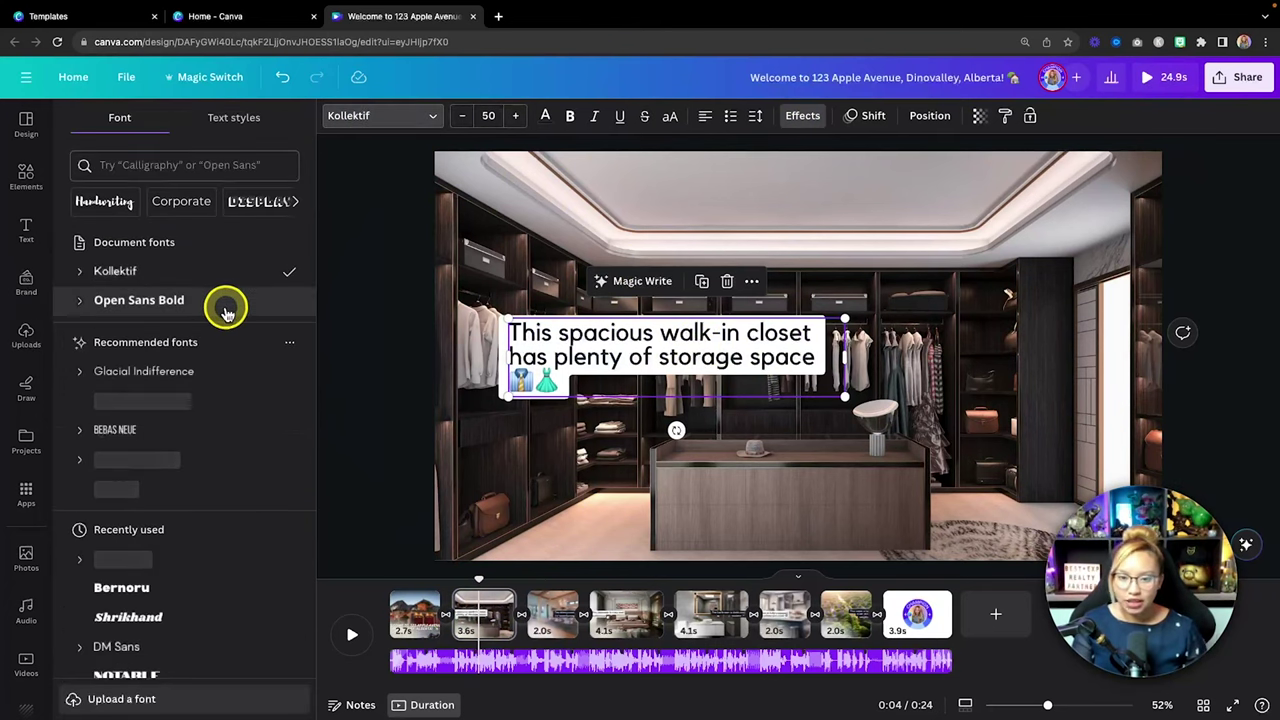
scroll(210, 486, "down", 2)
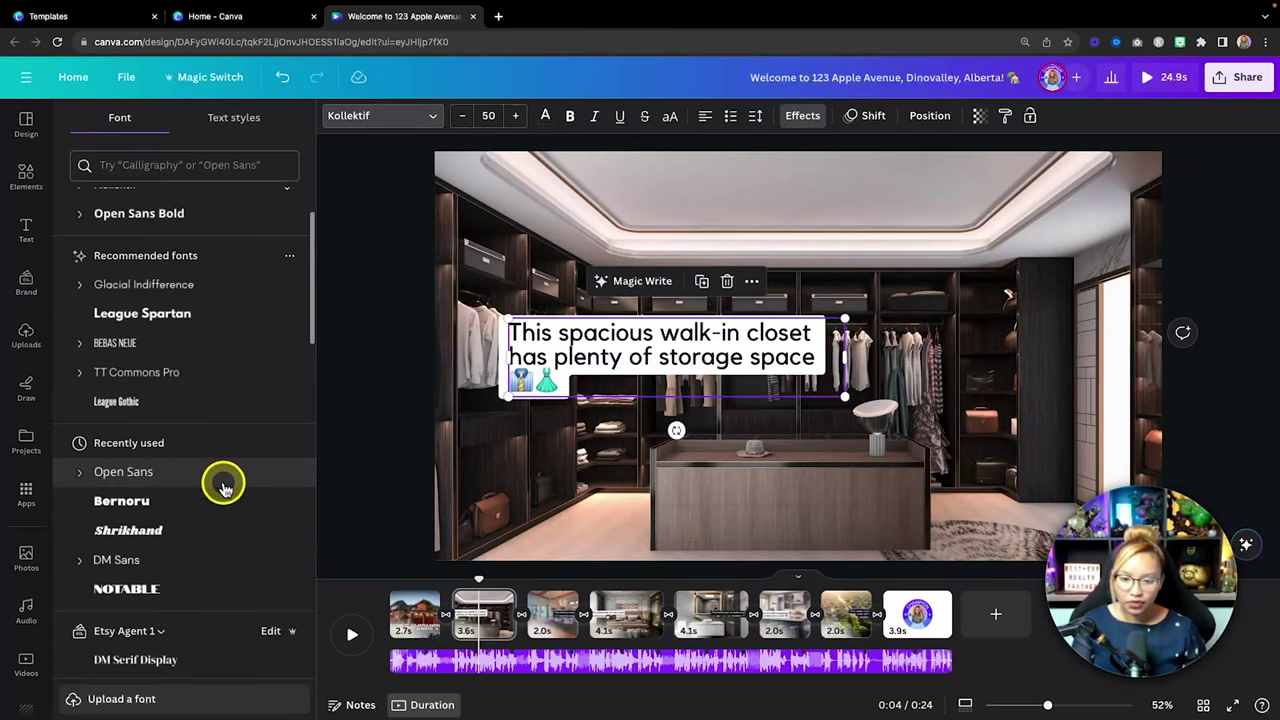
left_click(165, 470)
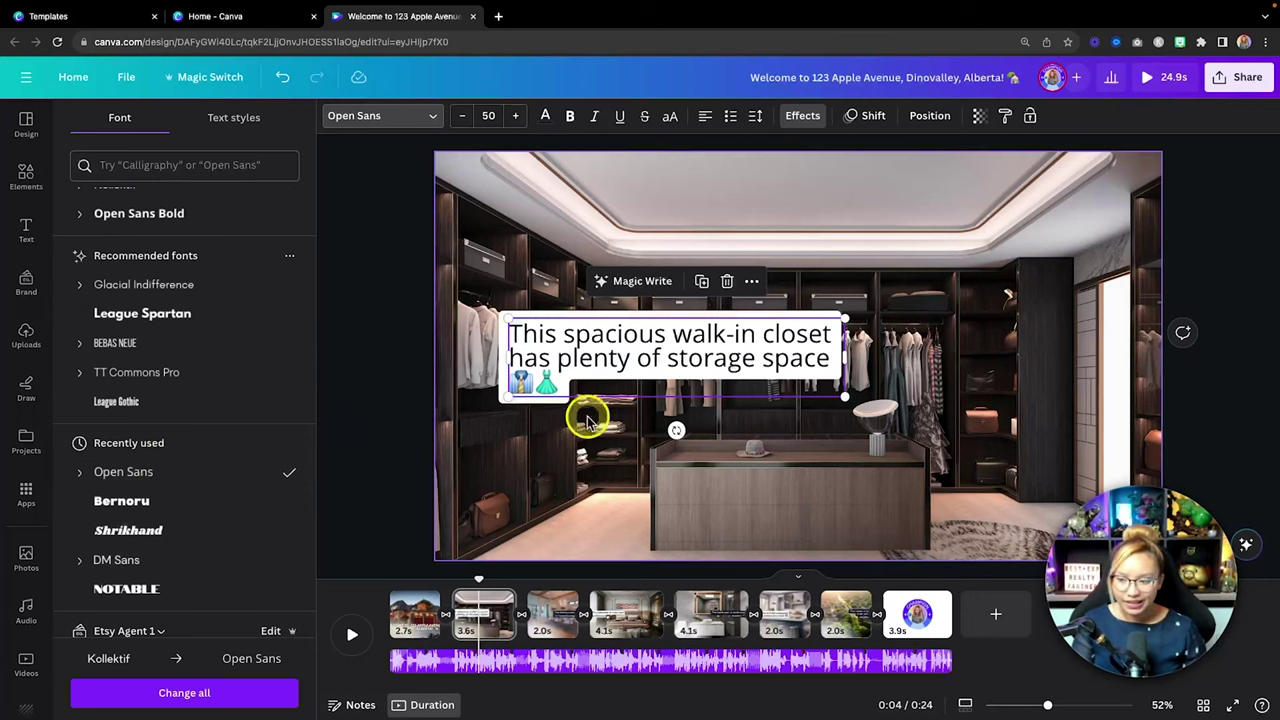
left_click(570, 117)
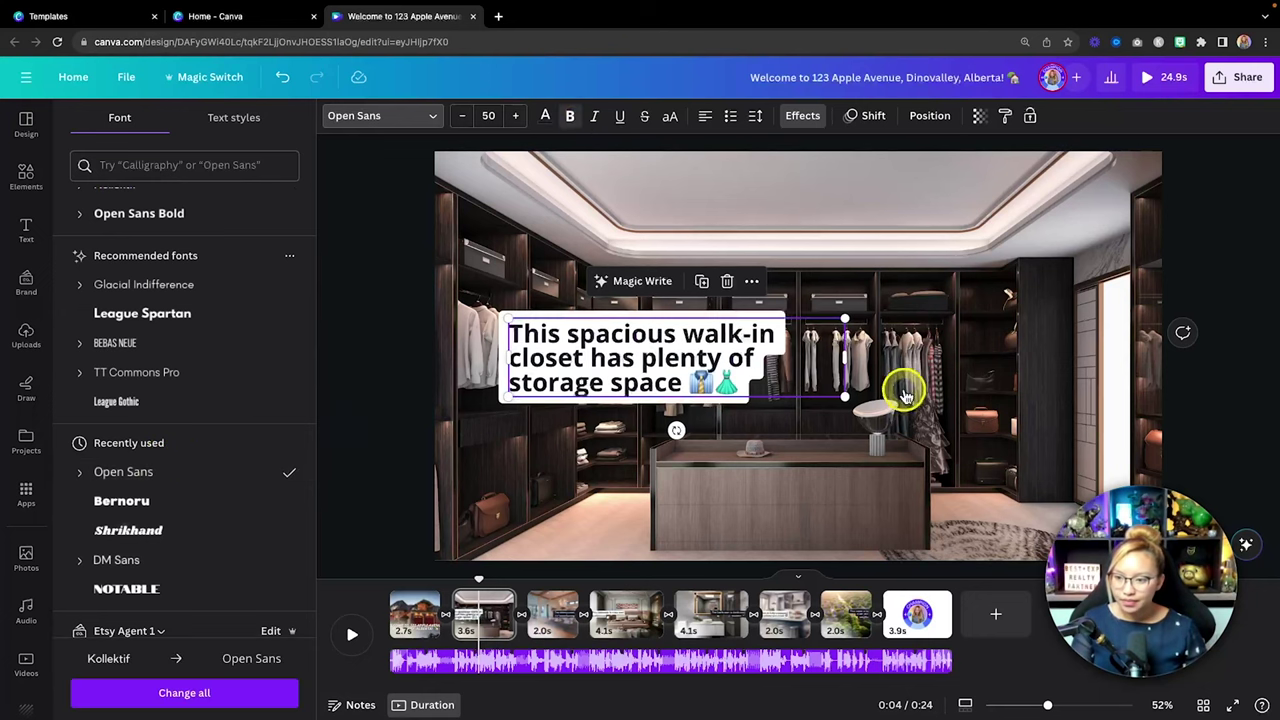
Step: Widen the closet caption to fit two lines, move it to the bottom centre of the page and center-align its text
left_click_drag(845, 357, 915, 360)
left_click_drag(729, 360, 816, 489)
left_click(707, 118)
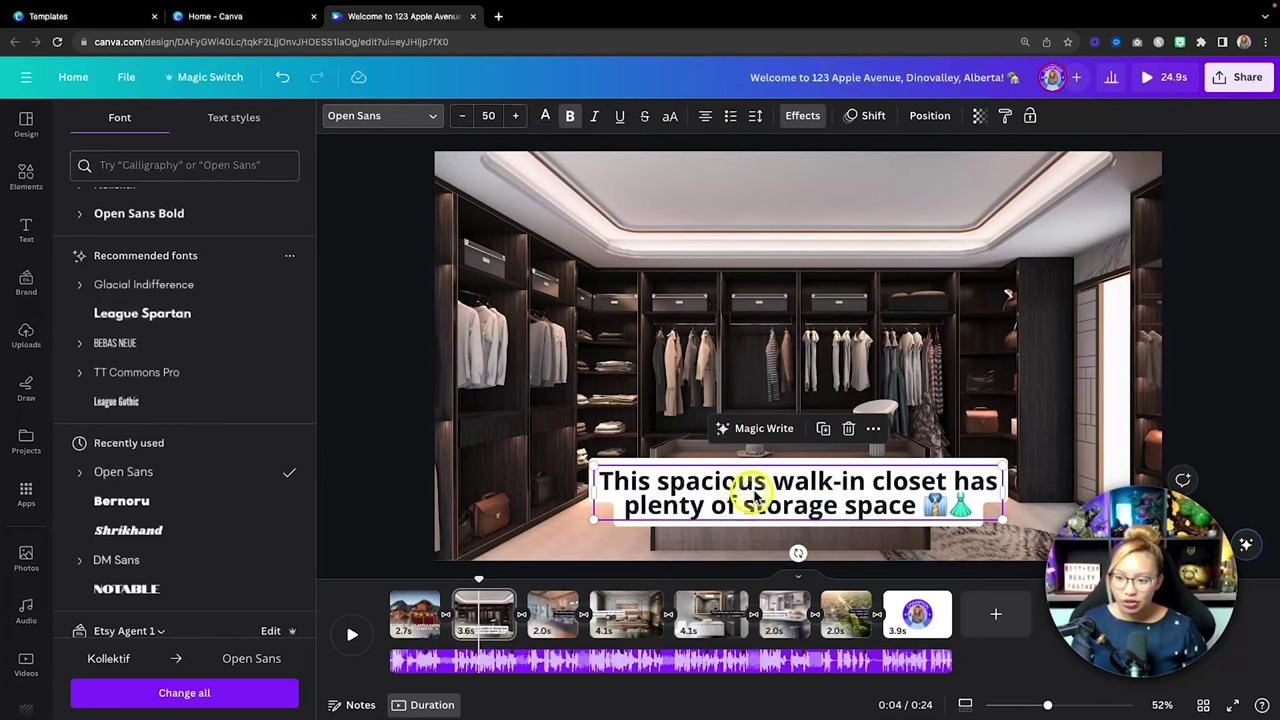
Step: Copy the closet caption's style onto the bedroom page's caption and move that caption to the bottom centre
key("fn")
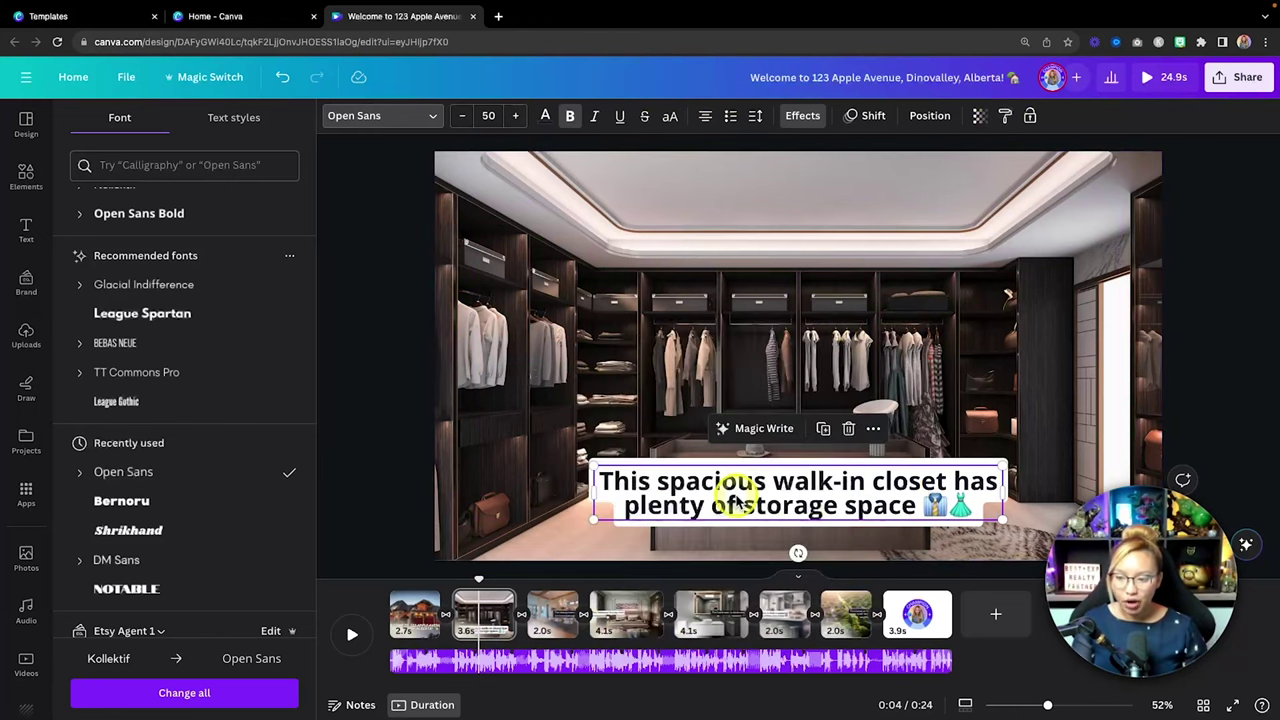
key("fn")
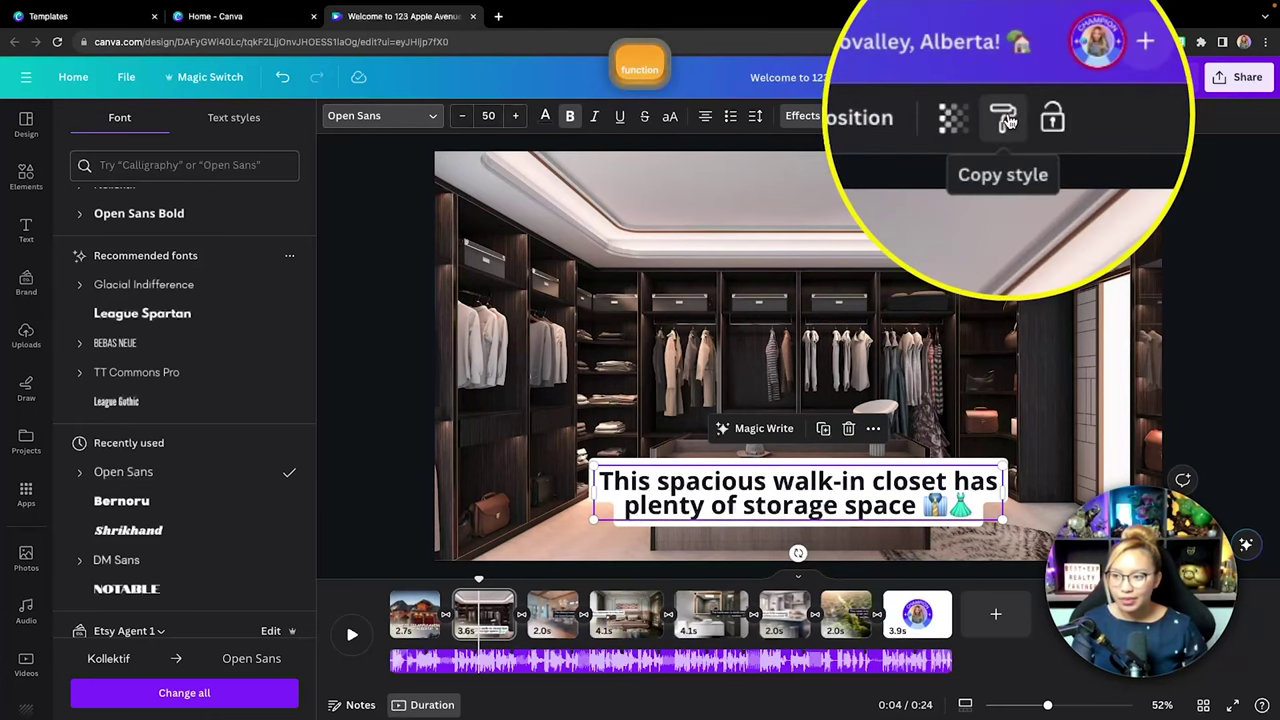
left_click(1006, 118)
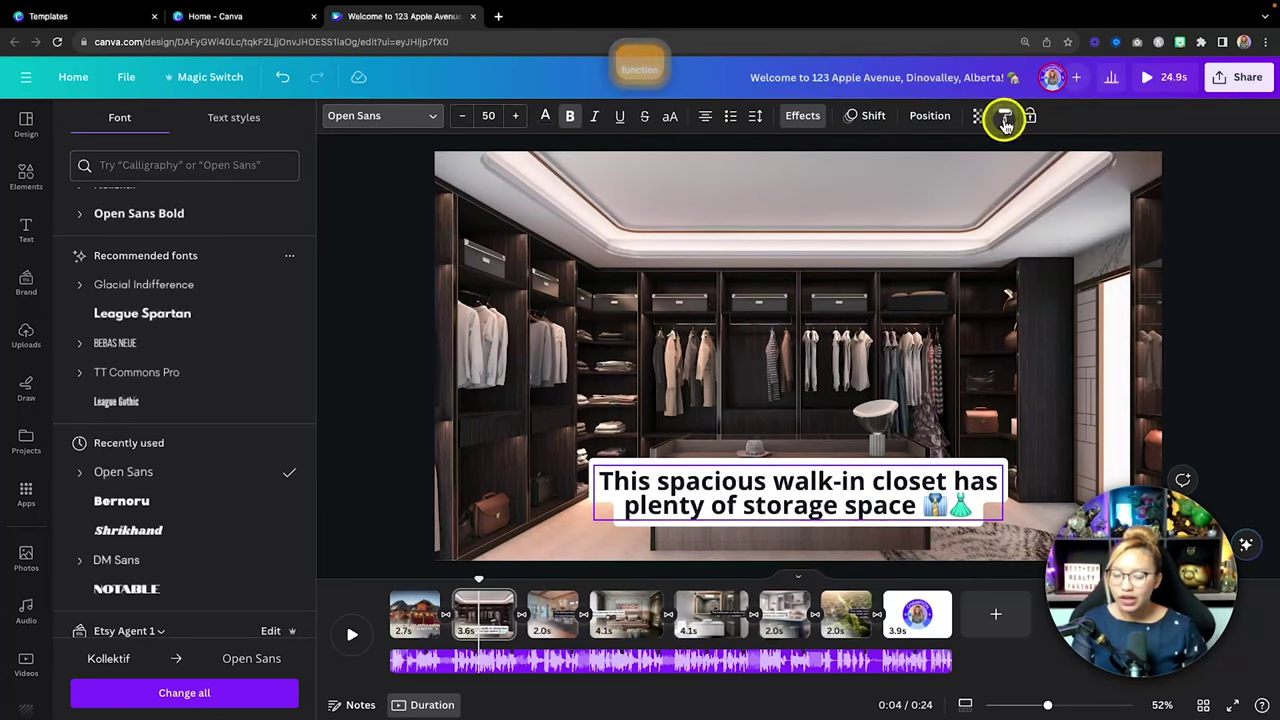
left_click(550, 617)
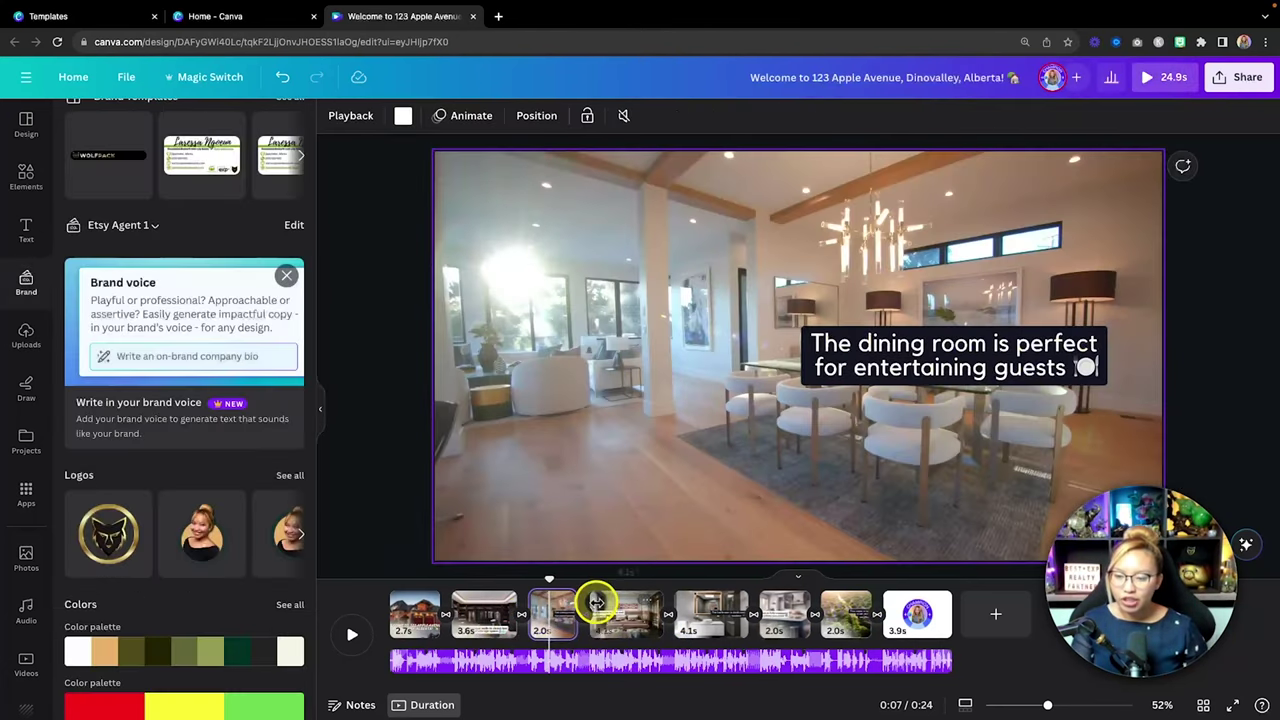
left_click(623, 627)
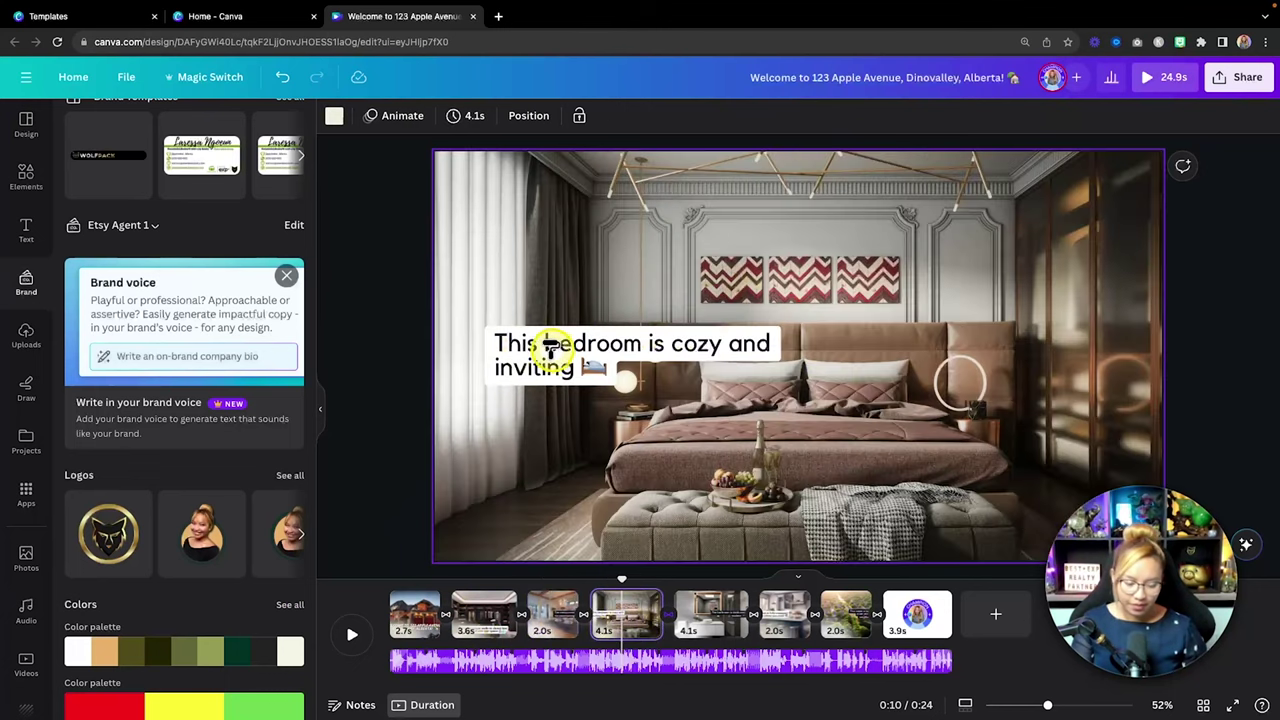
left_click(657, 362)
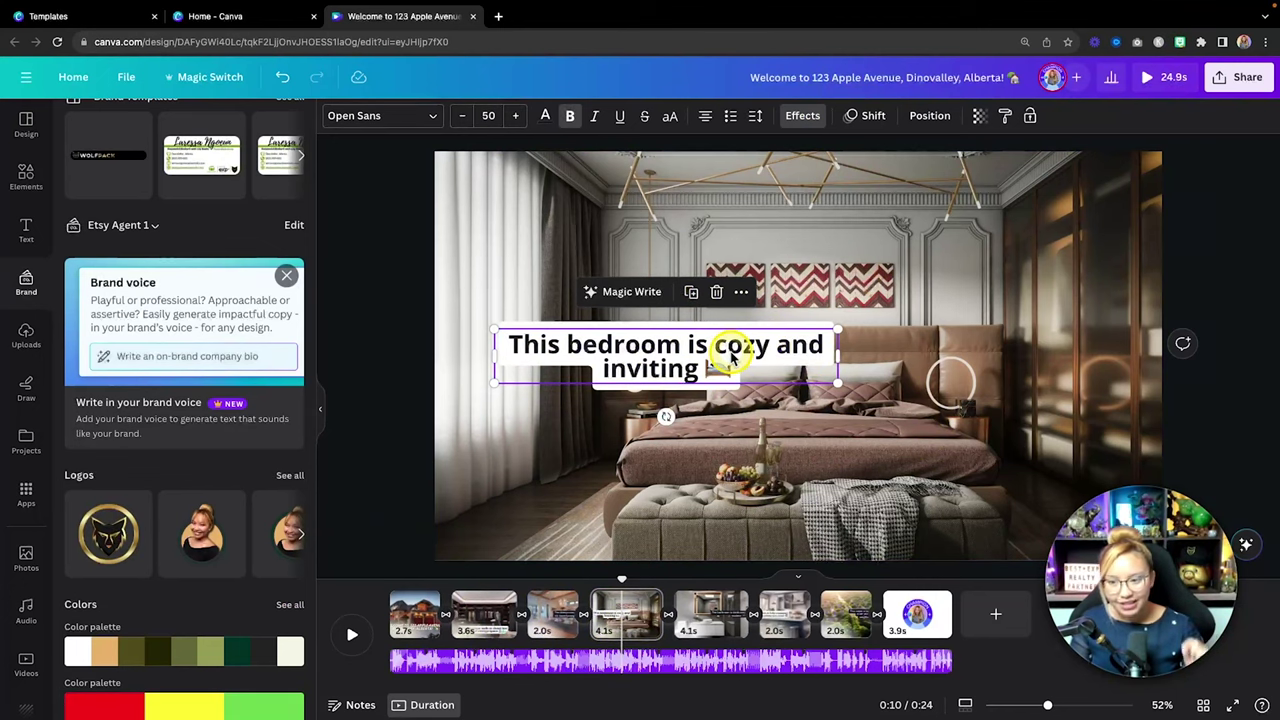
left_click_drag(743, 356, 874, 489)
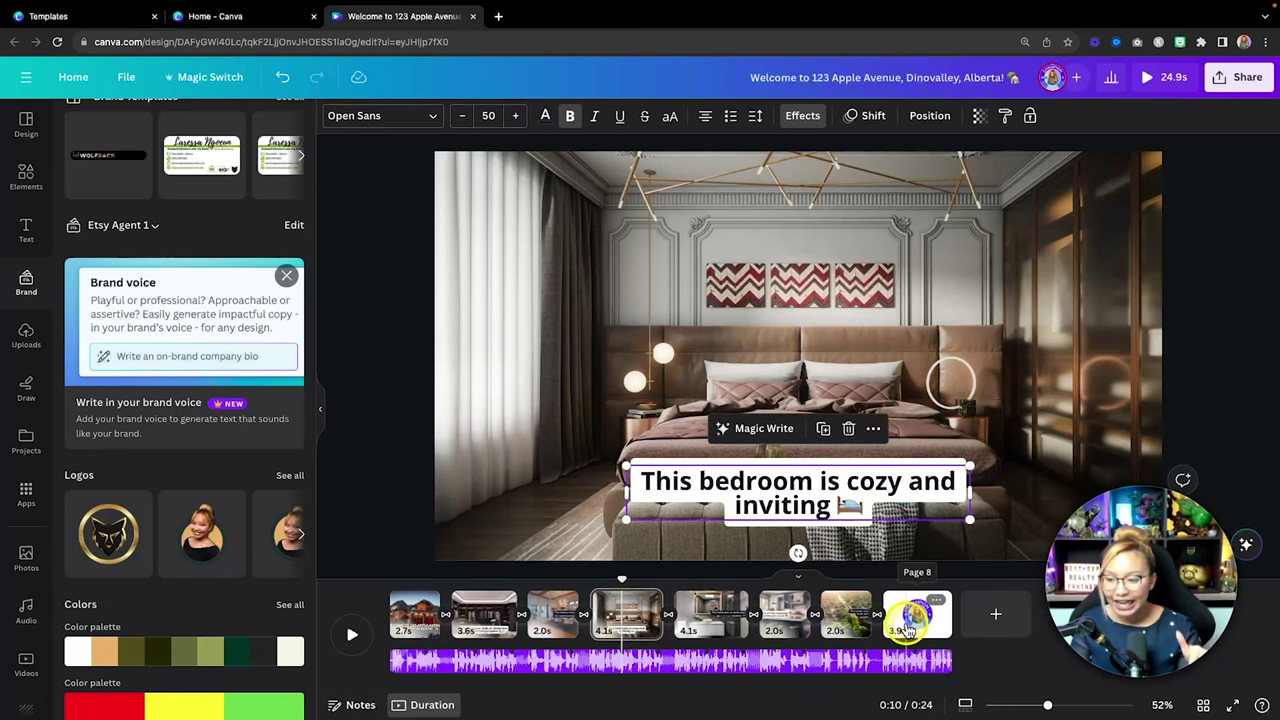
Step: Delete the video's current audio track and add "Your Colors (inst)" from the recently used audio in its place
left_click(610, 668)
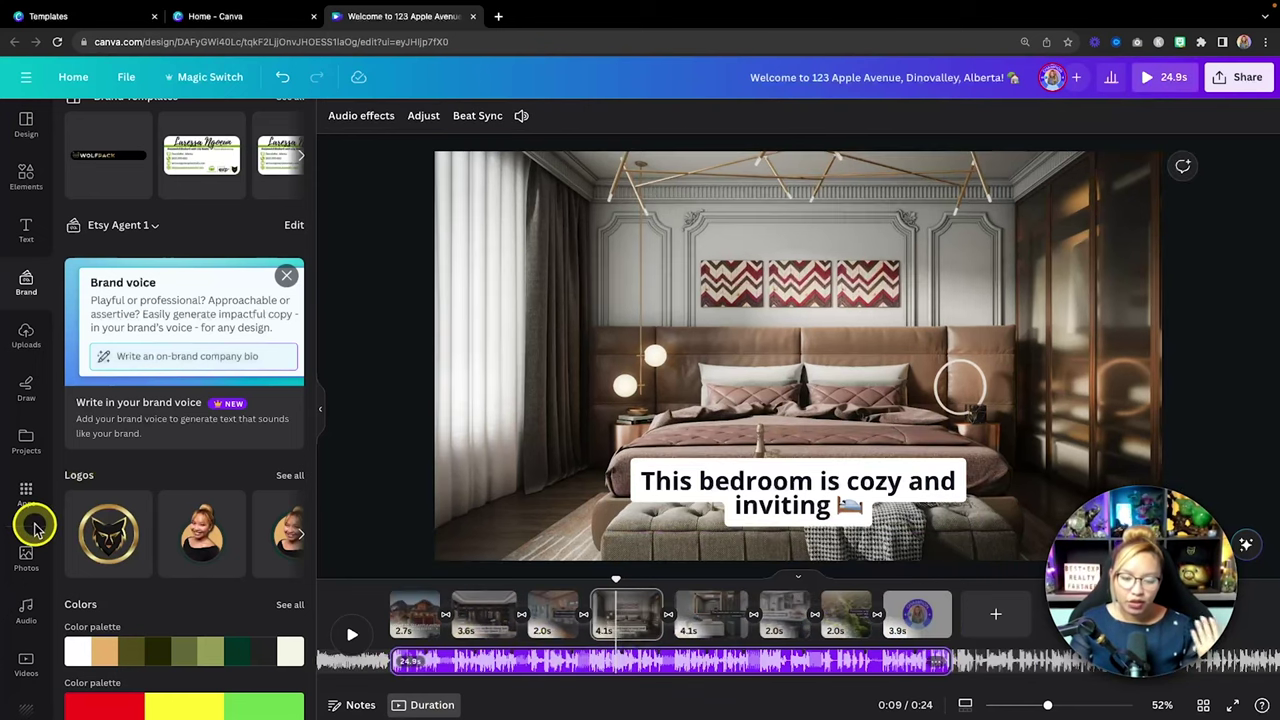
scroll(35, 527, "down", 2)
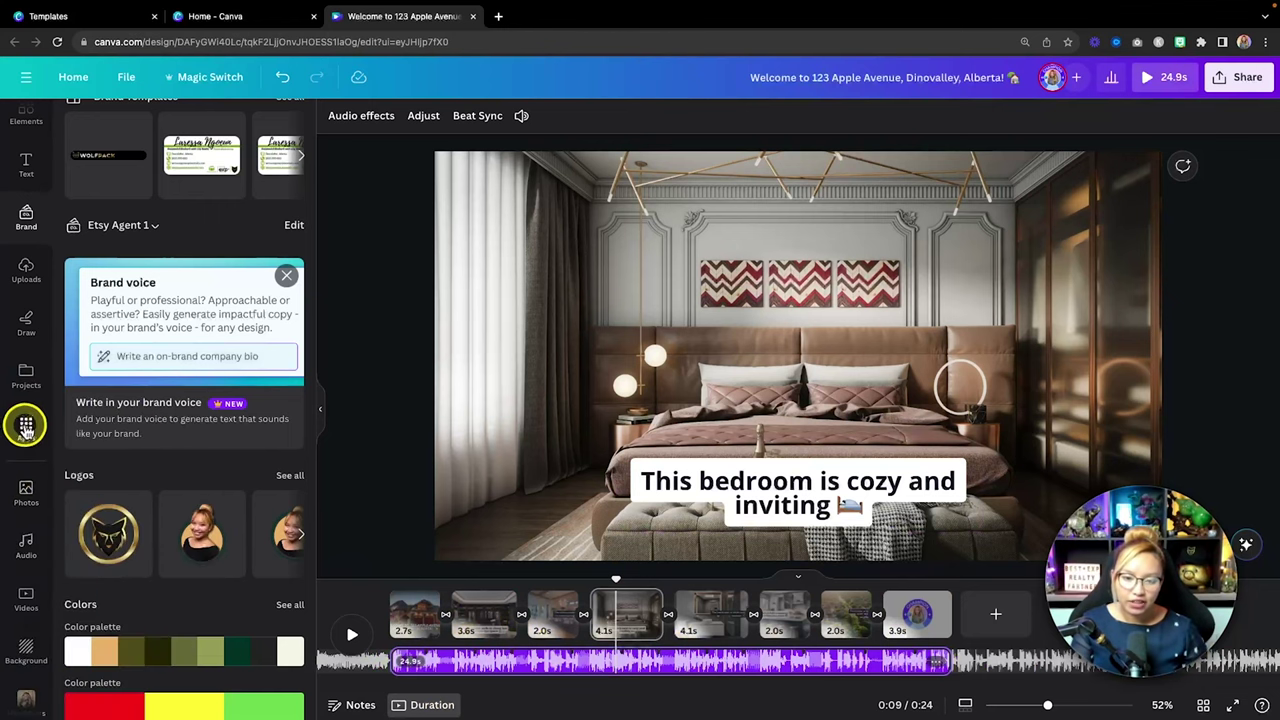
left_click(26, 427)
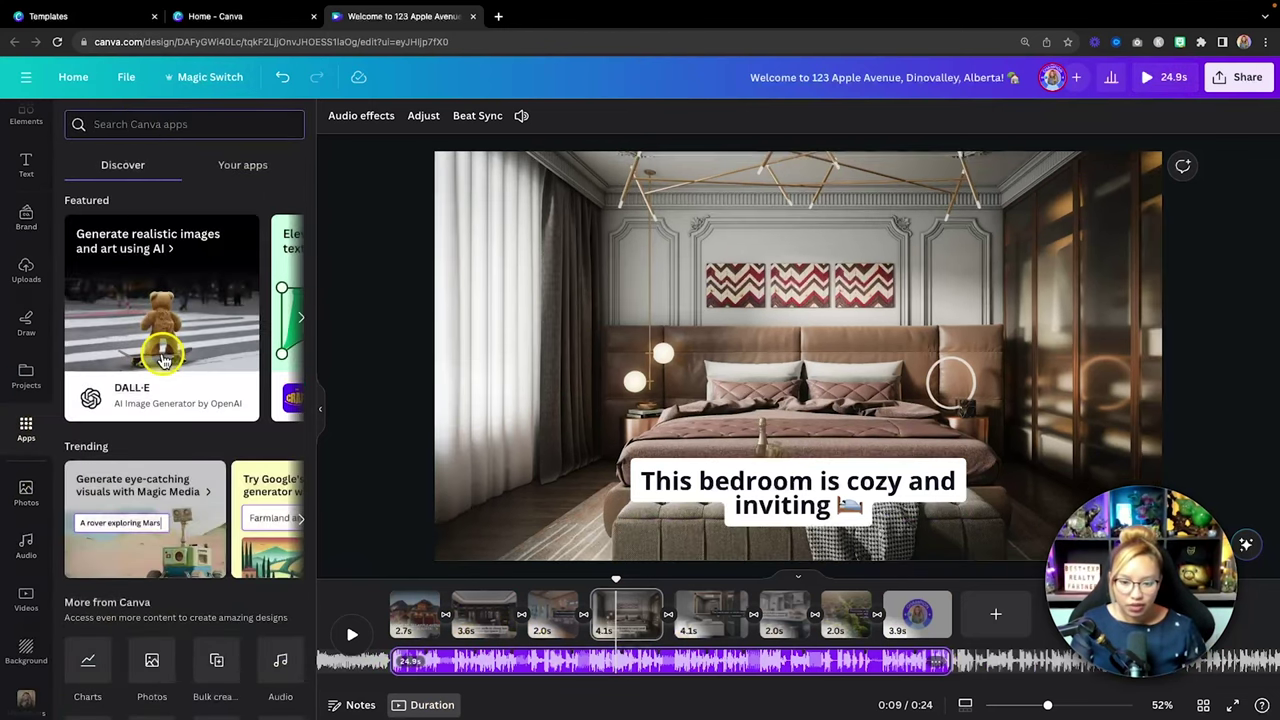
scroll(163, 360, "down", 5)
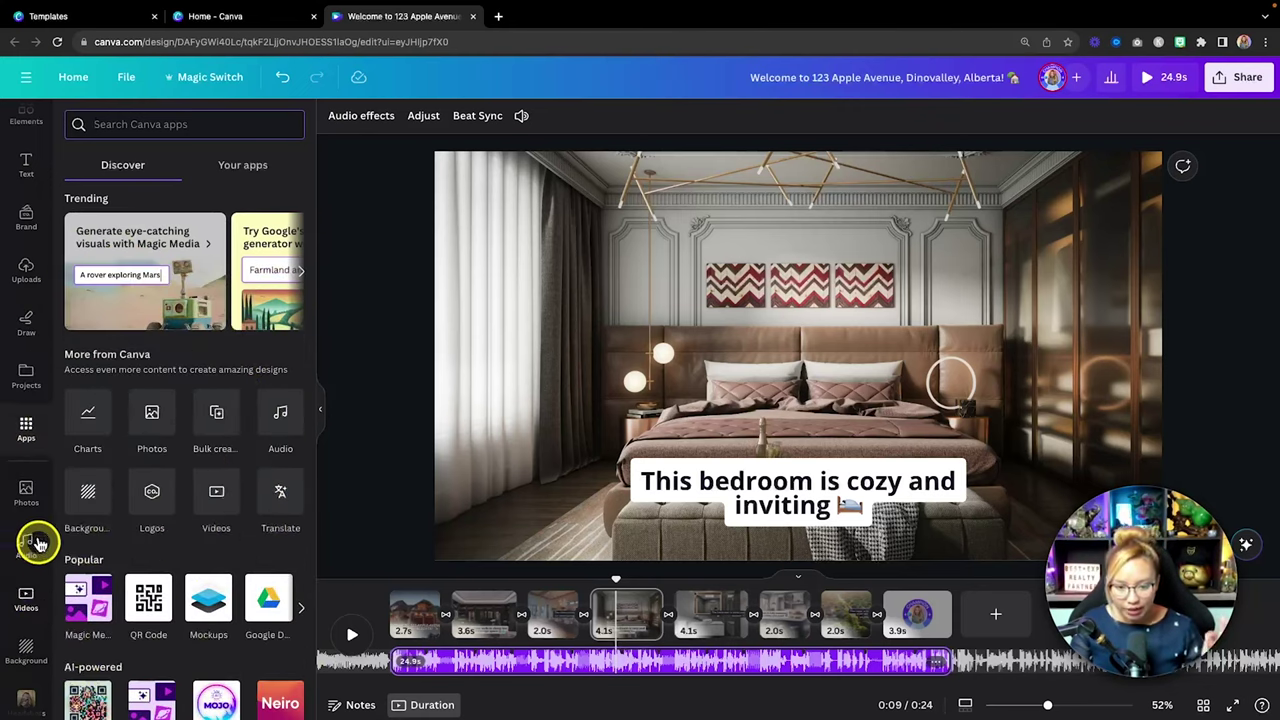
left_click(24, 552)
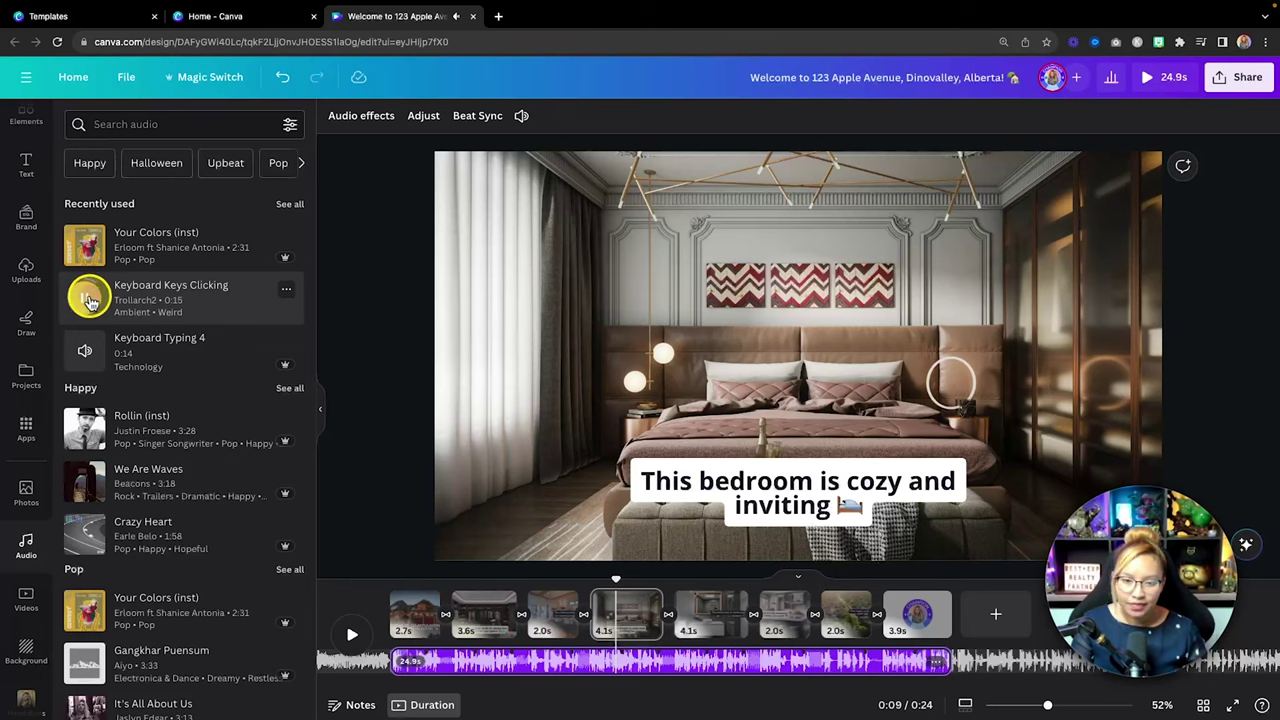
scroll(200, 400, "down", 1)
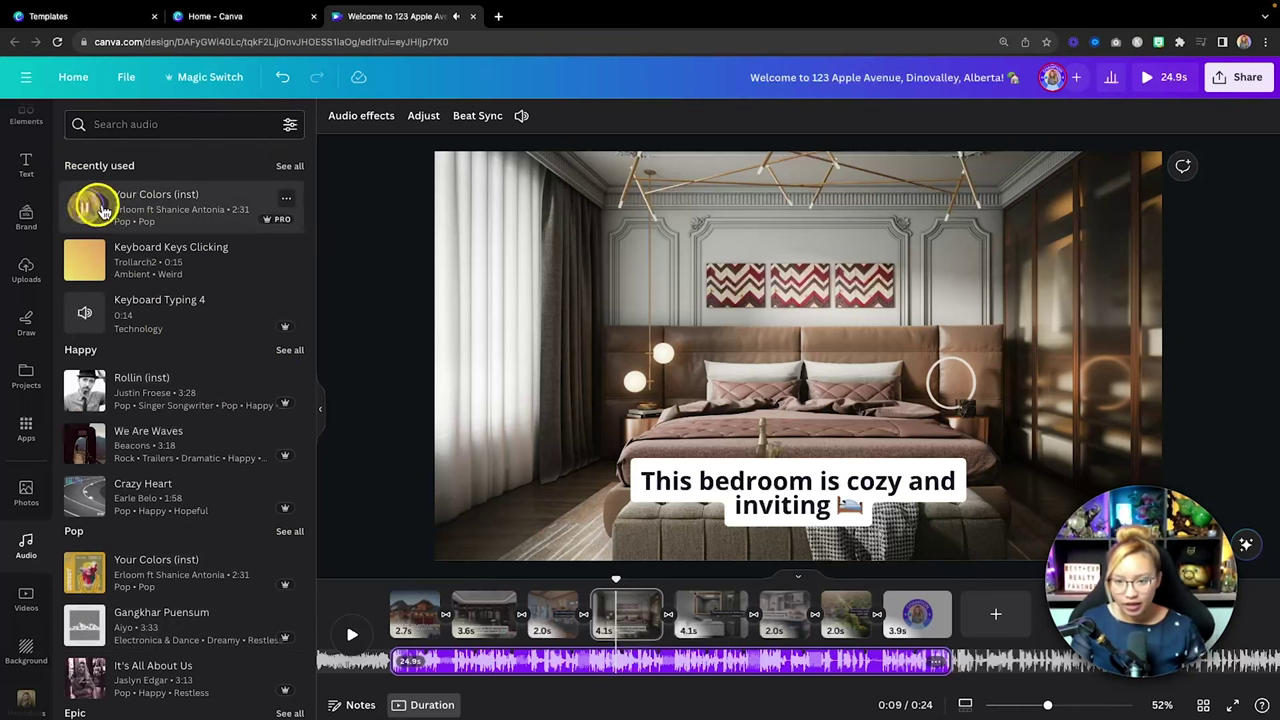
left_click(540, 665)
key("BackSpace")
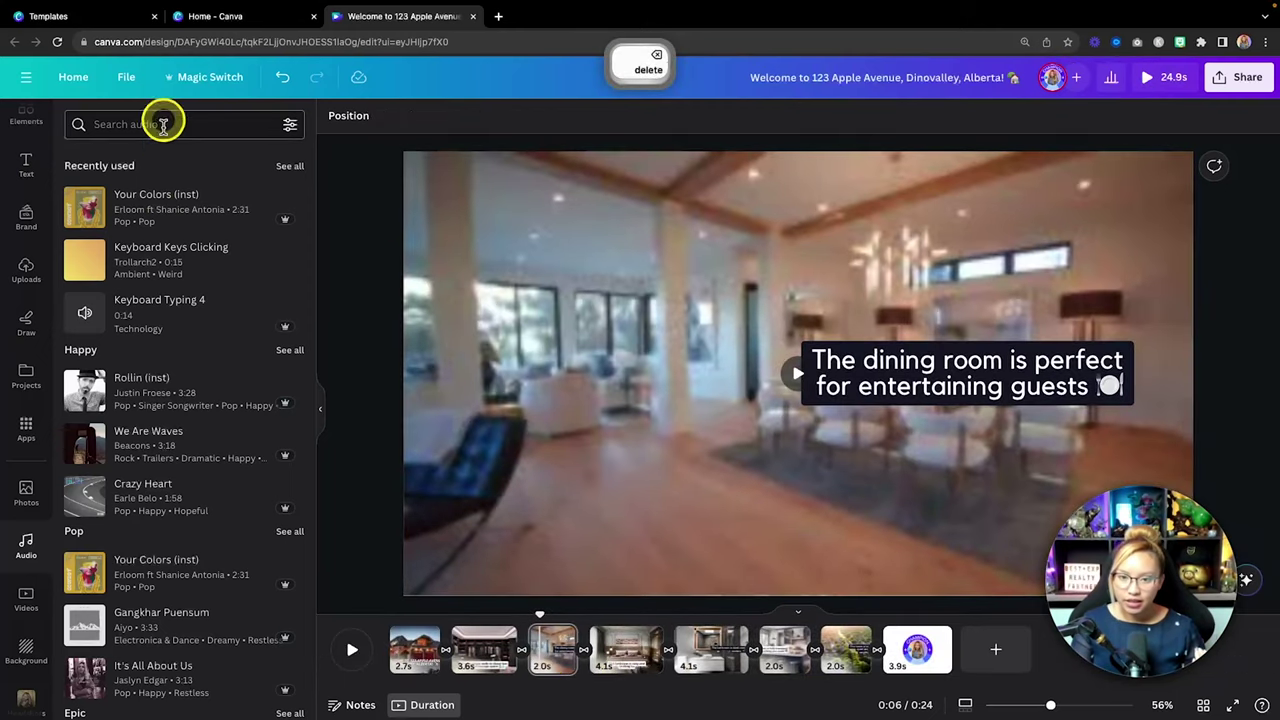
left_click_drag(87, 198, 360, 654)
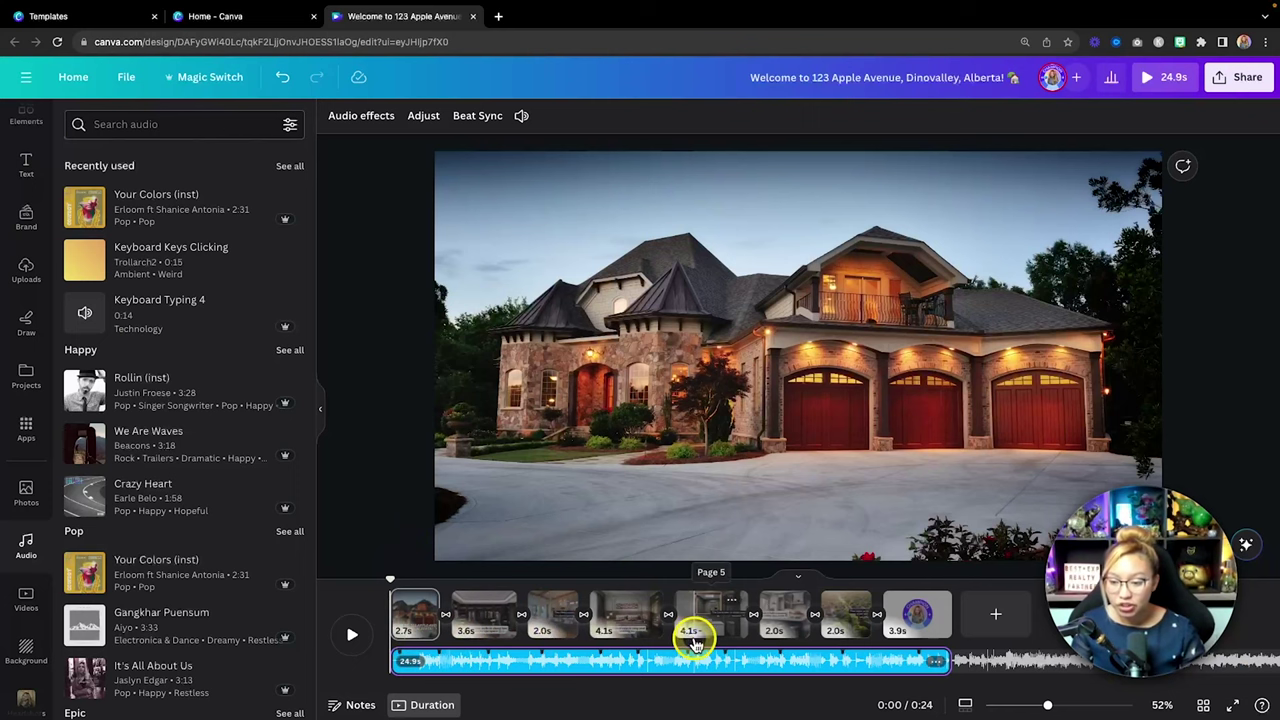
Step: Preview the video with the new music and shift the audio track so it starts further into the song
key("space")
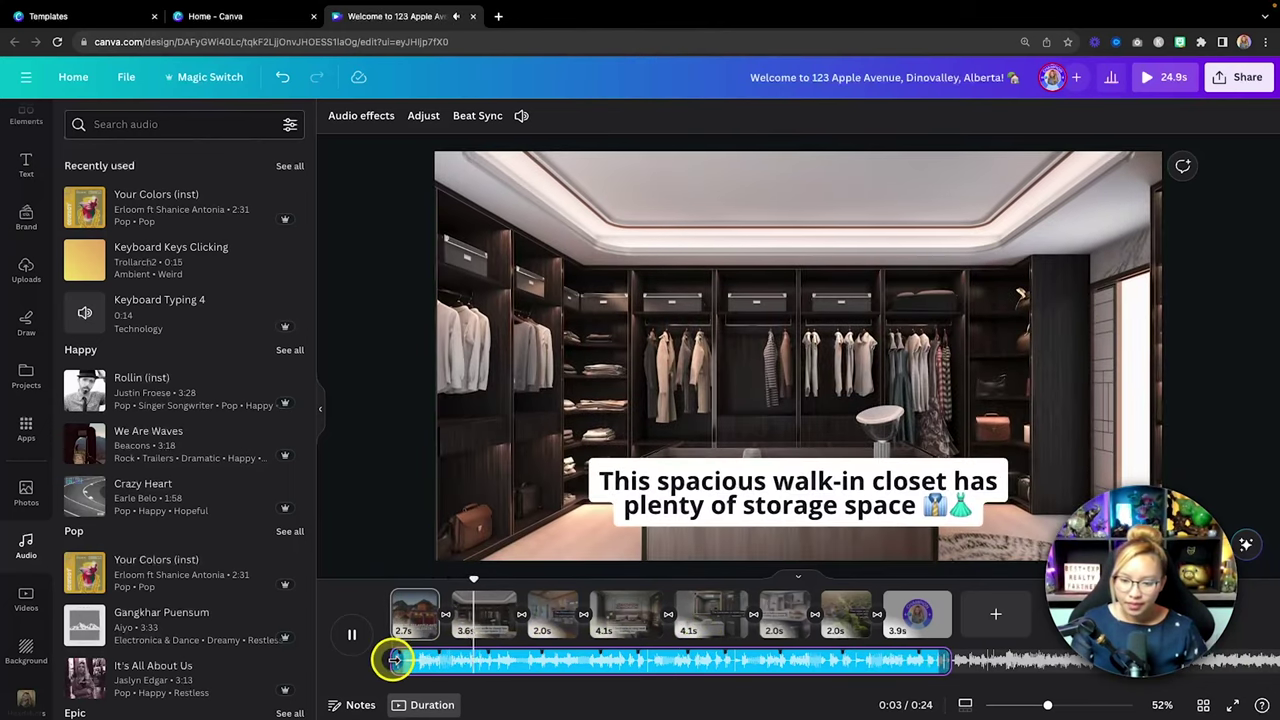
key("space")
left_click_drag(393, 659, 465, 100)
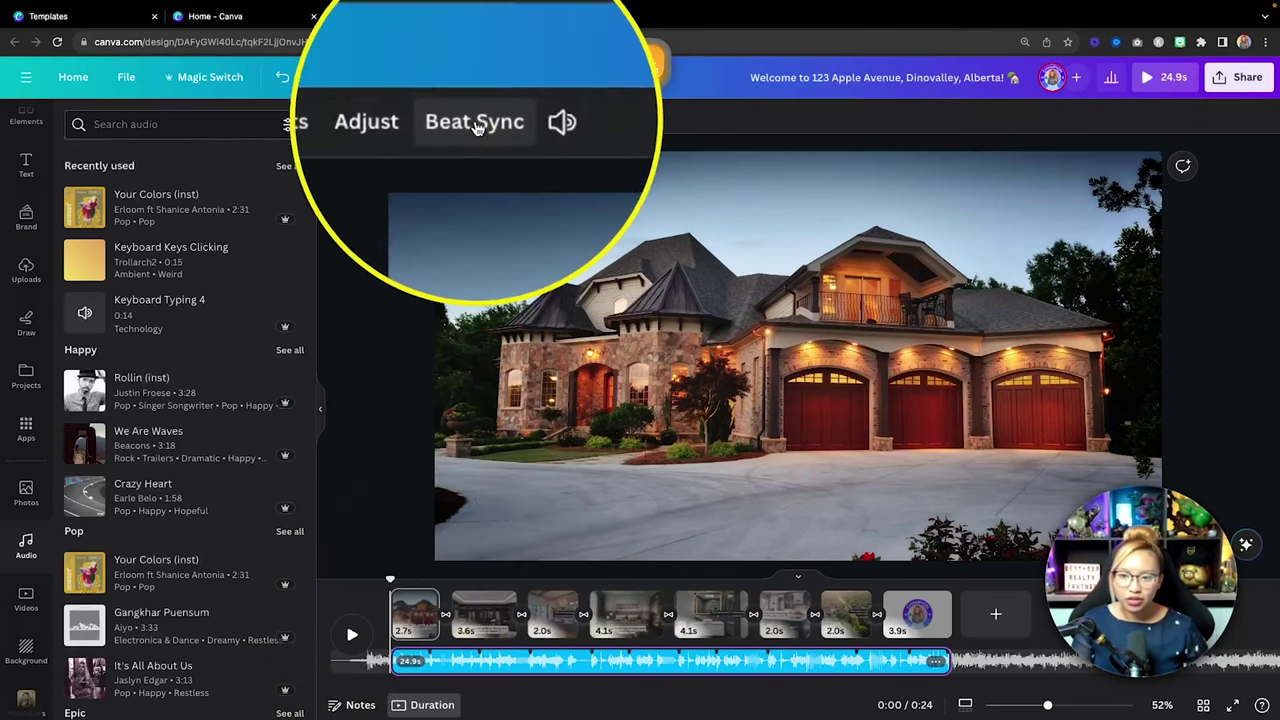
Step: Turn on Sync now in Beat Sync for the audio track and play the video as far as the bedroom page
left_click(478, 118)
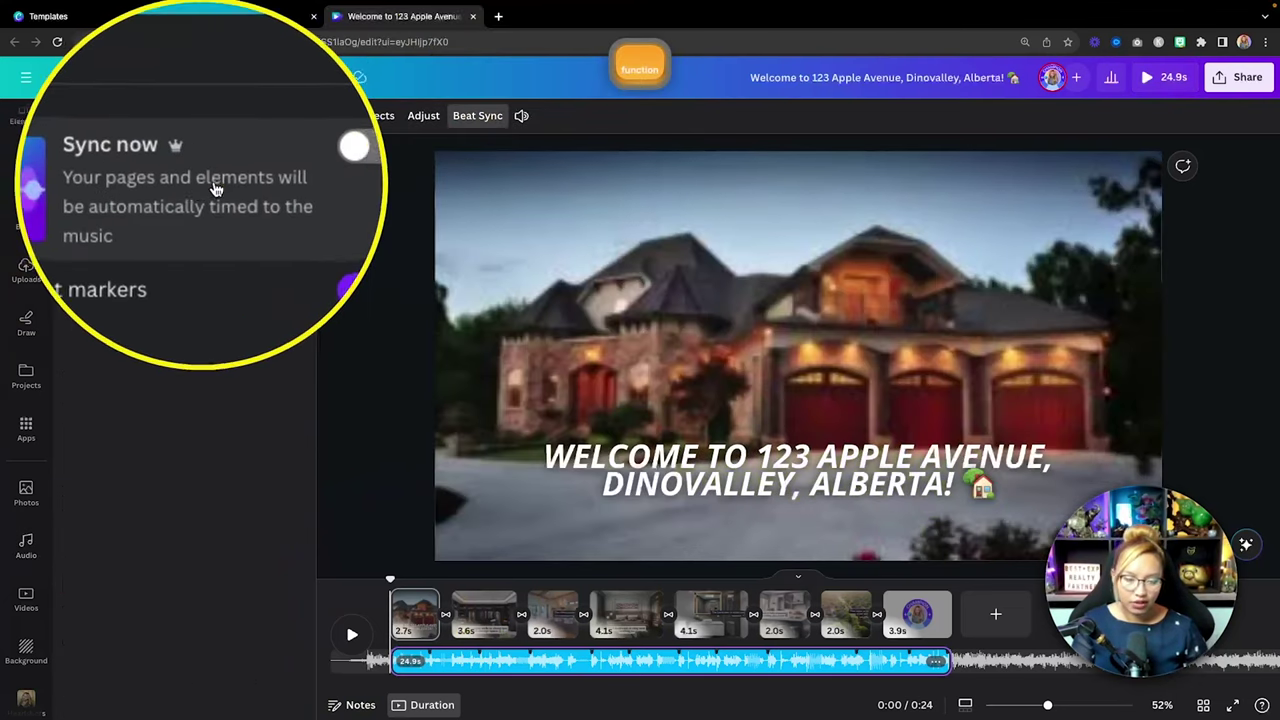
left_click(278, 166)
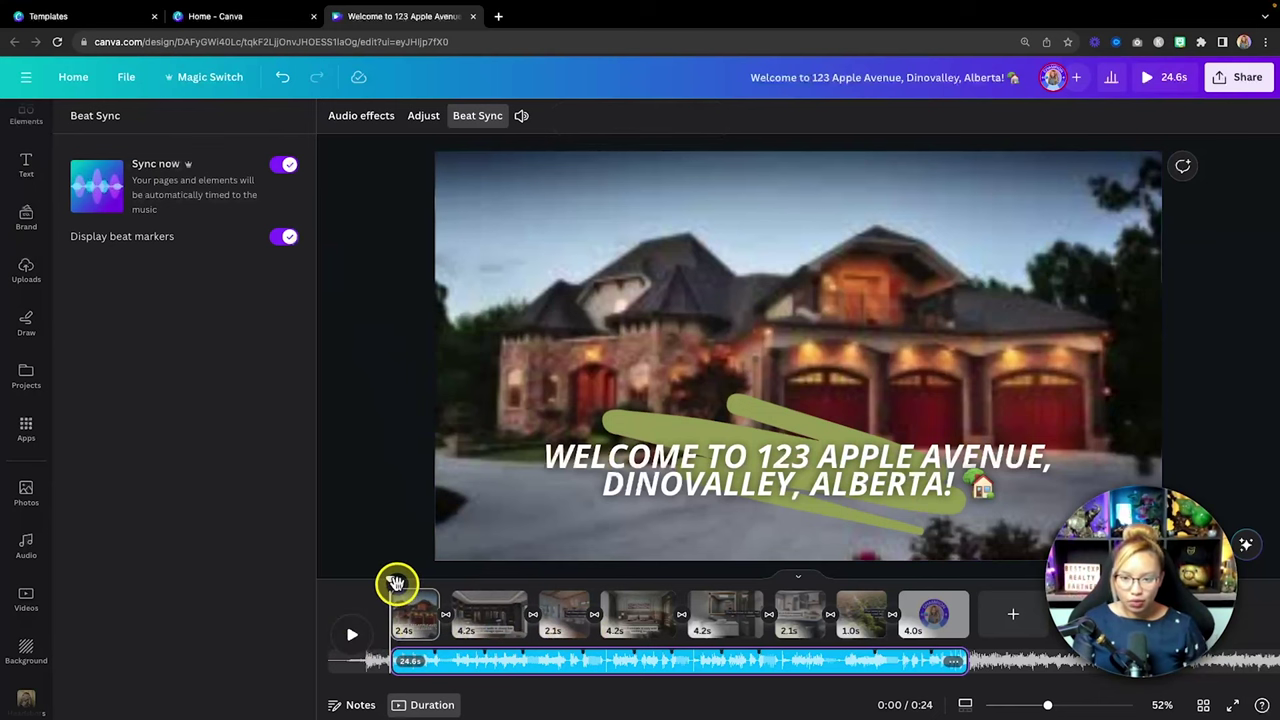
left_click(351, 637)
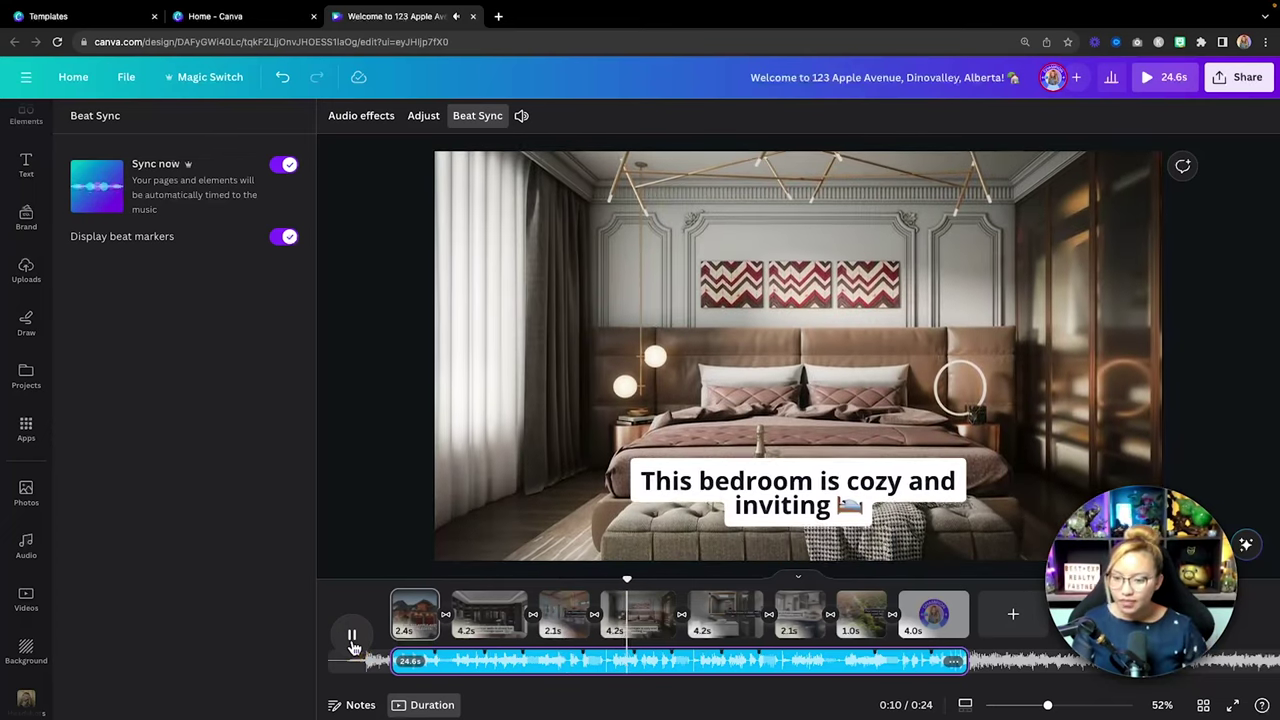
left_click(610, 628)
key("space")
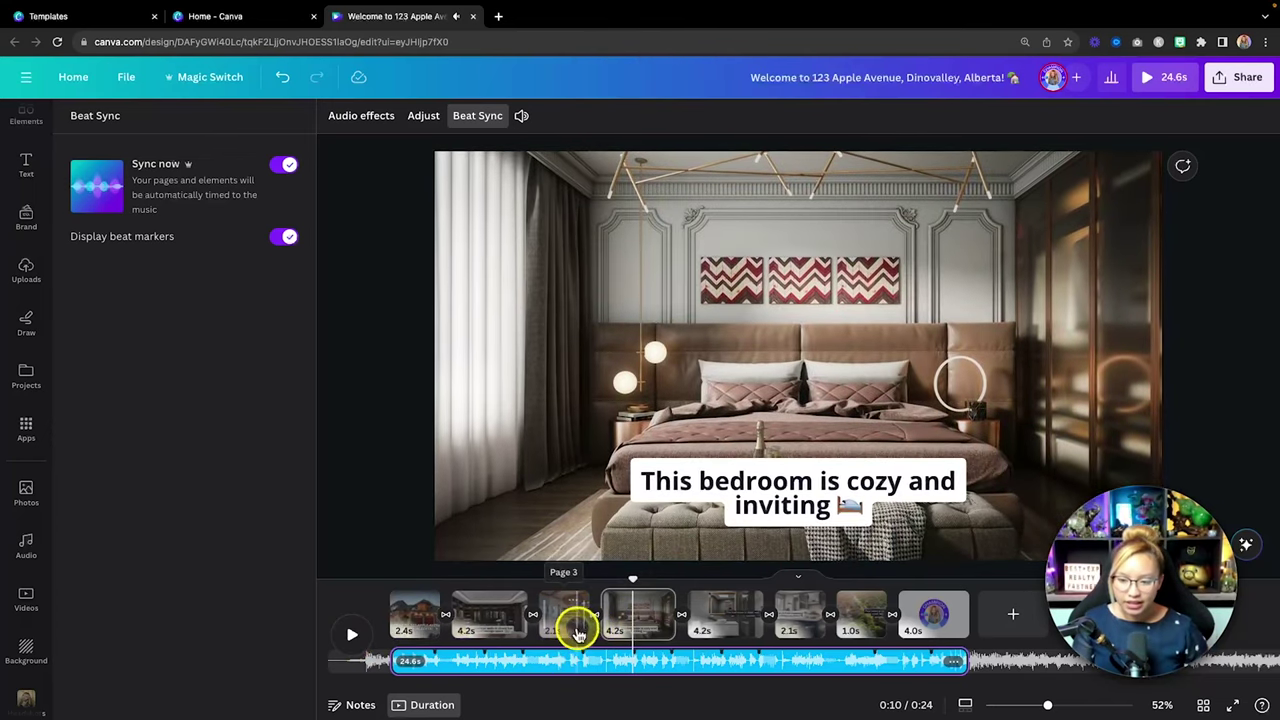
Step: Lengthen the dining room page to 6.3 s in the timeline
left_click(574, 624)
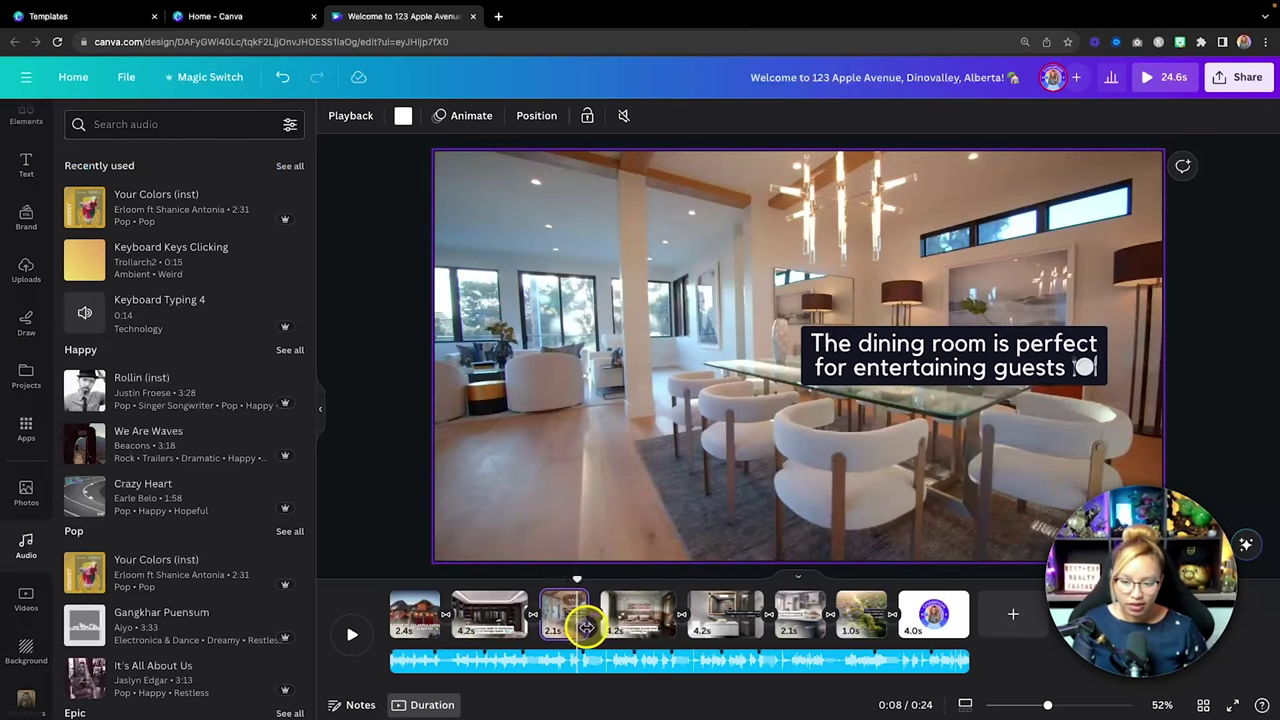
left_click_drag(605, 626, 658, 623)
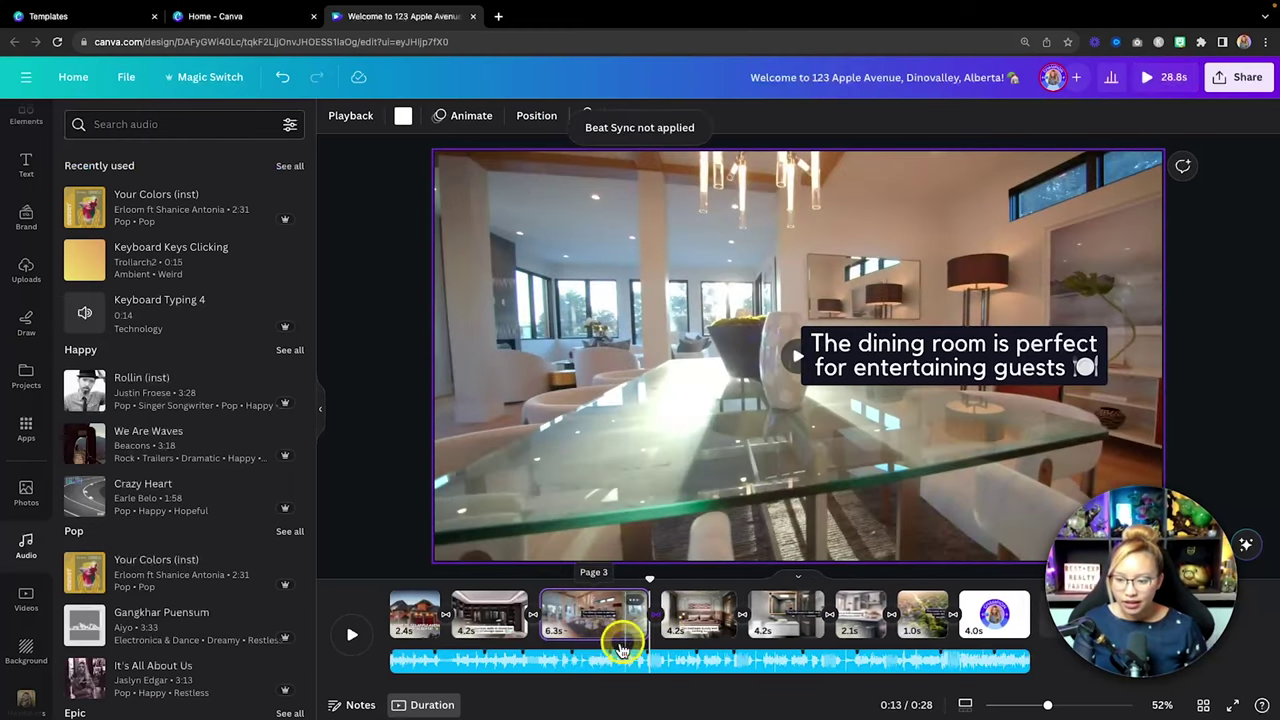
Step: Turn Sync now on again for the audio track and play the video to its end
left_click(480, 662)
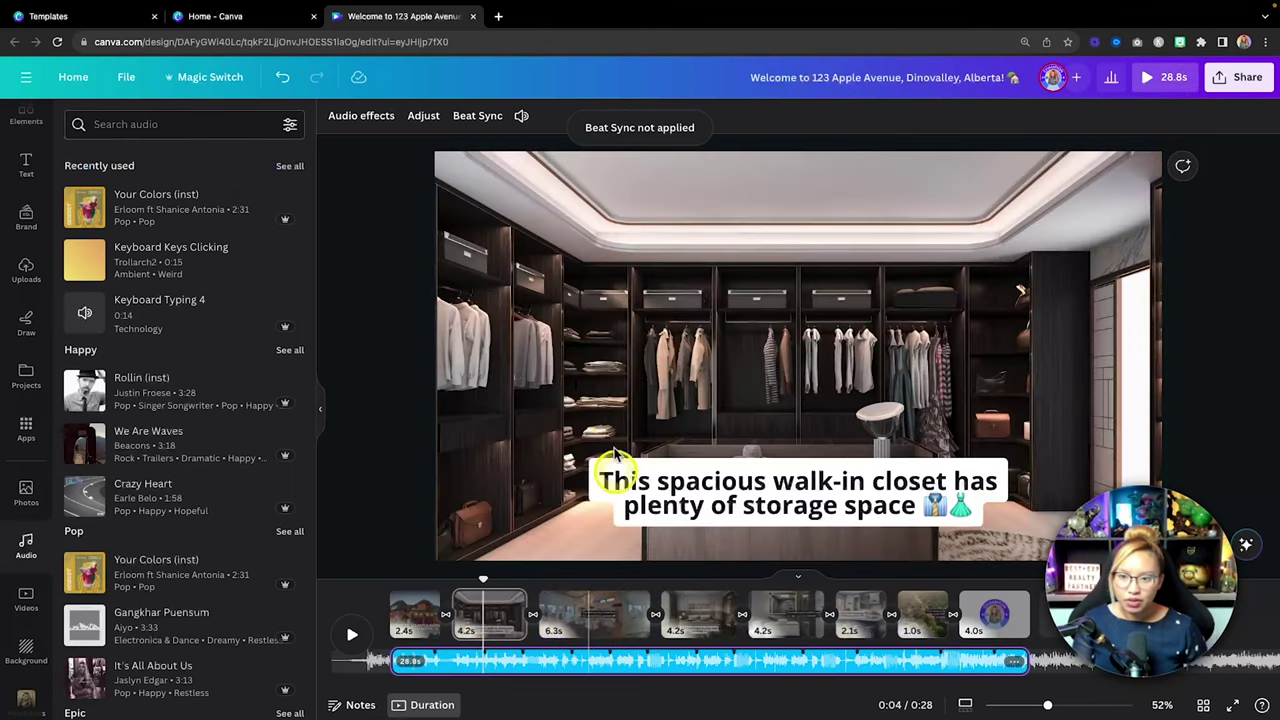
left_click(493, 117)
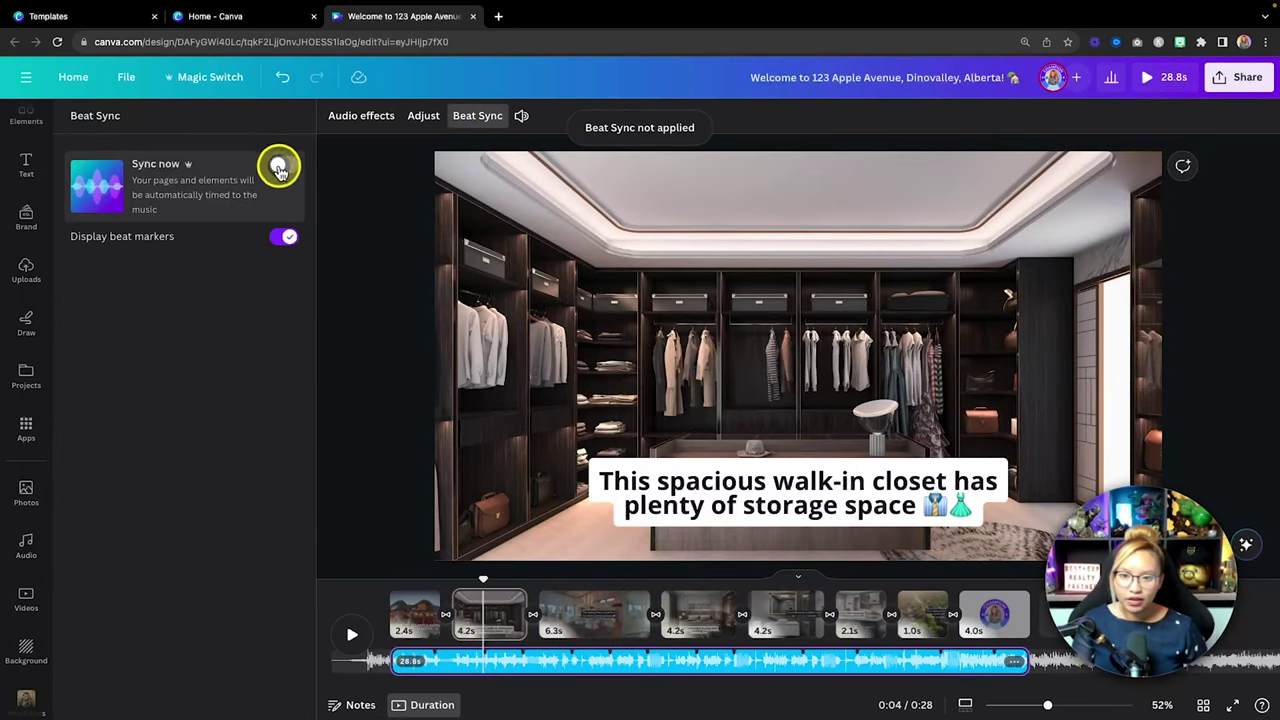
left_click(280, 166)
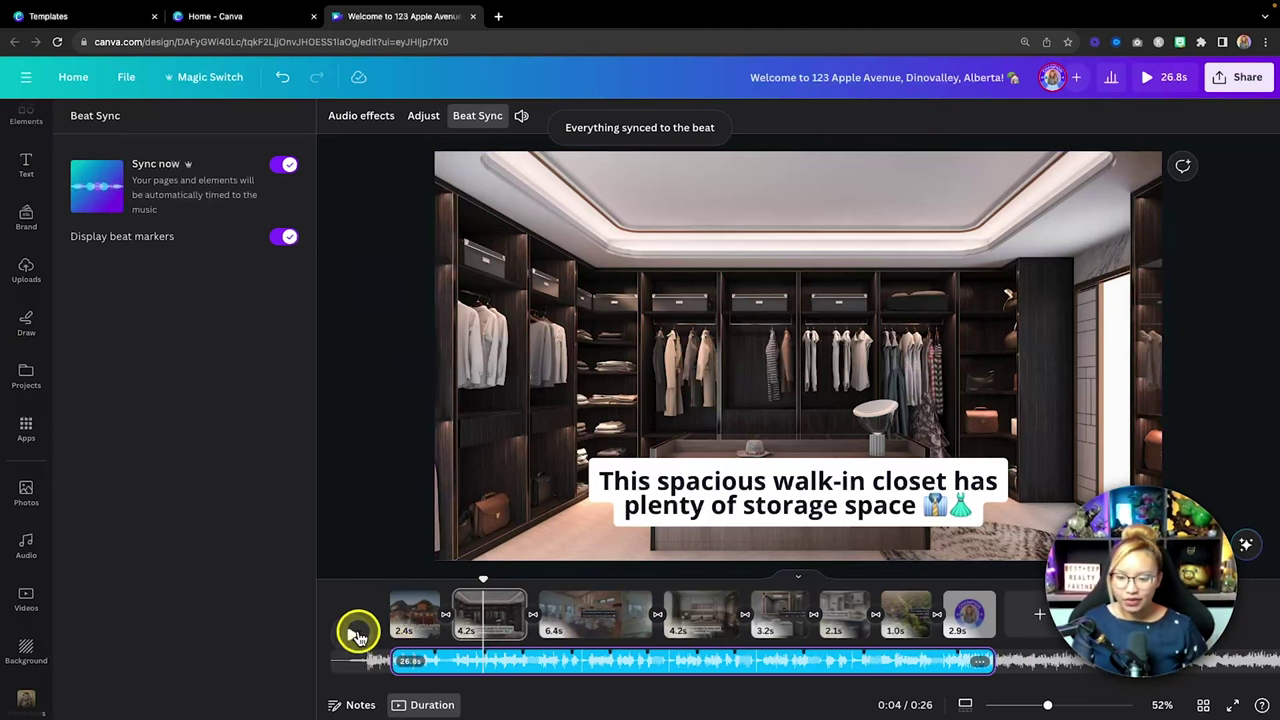
left_click(358, 634)
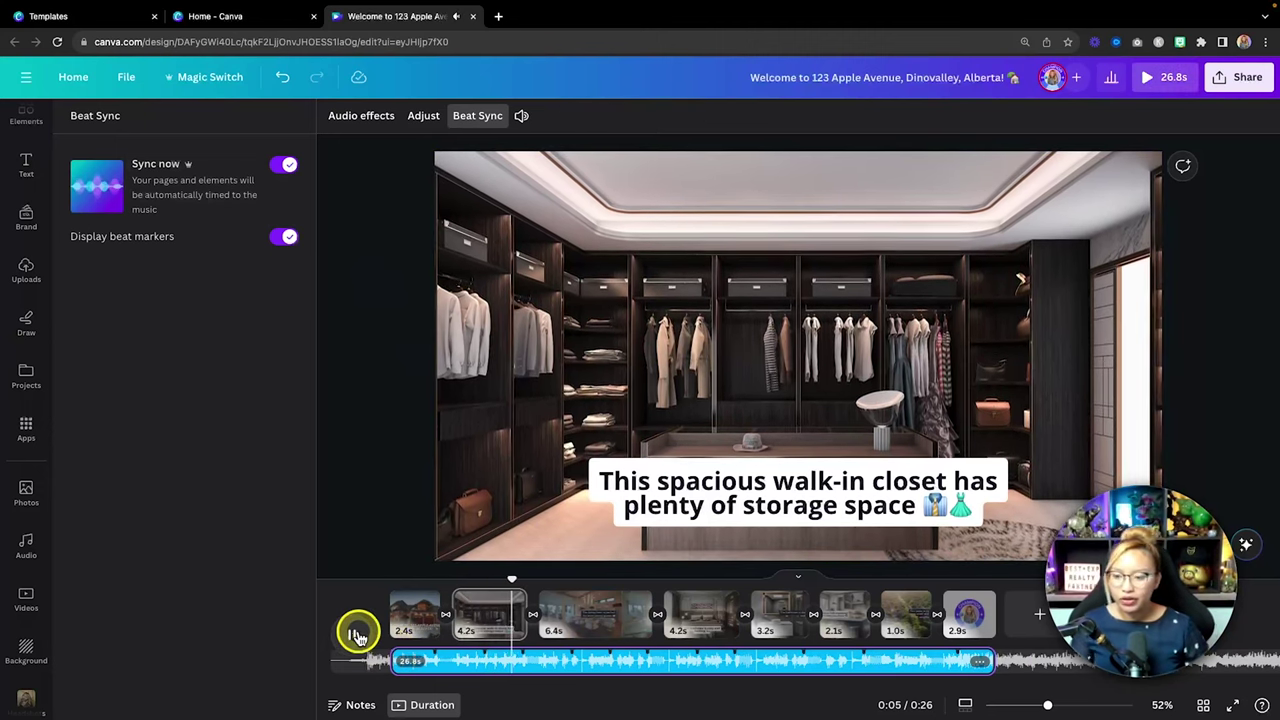
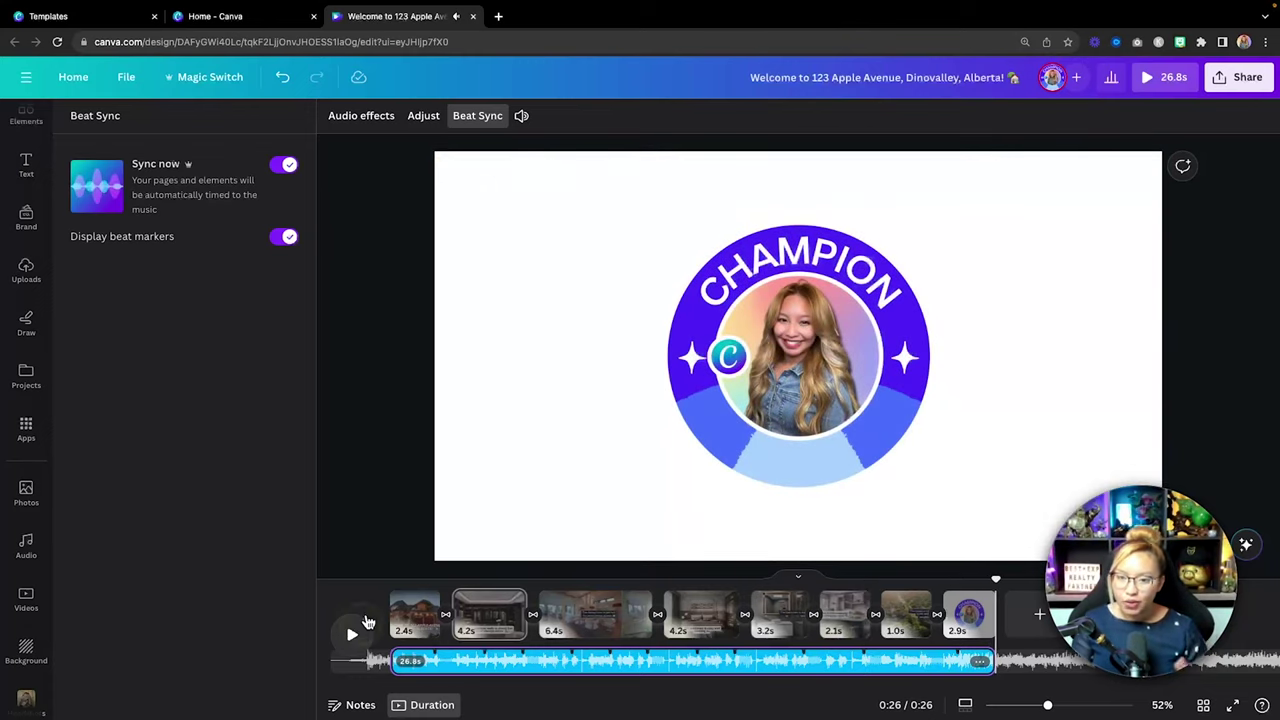
Step: Set the audio track's fade in to 0.5 s and fade out to 0.8 s and play the video's ending
left_click(943, 660)
left_click_drag(985, 658, 993, 659)
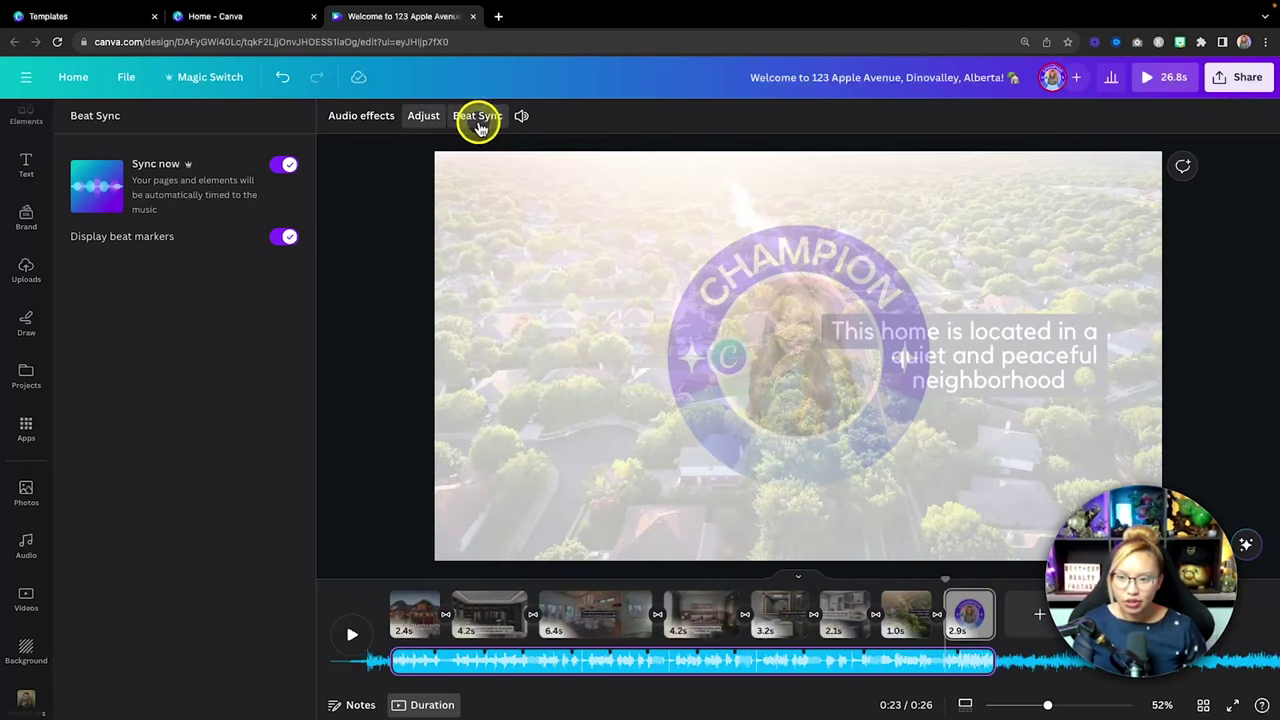
left_click(353, 117)
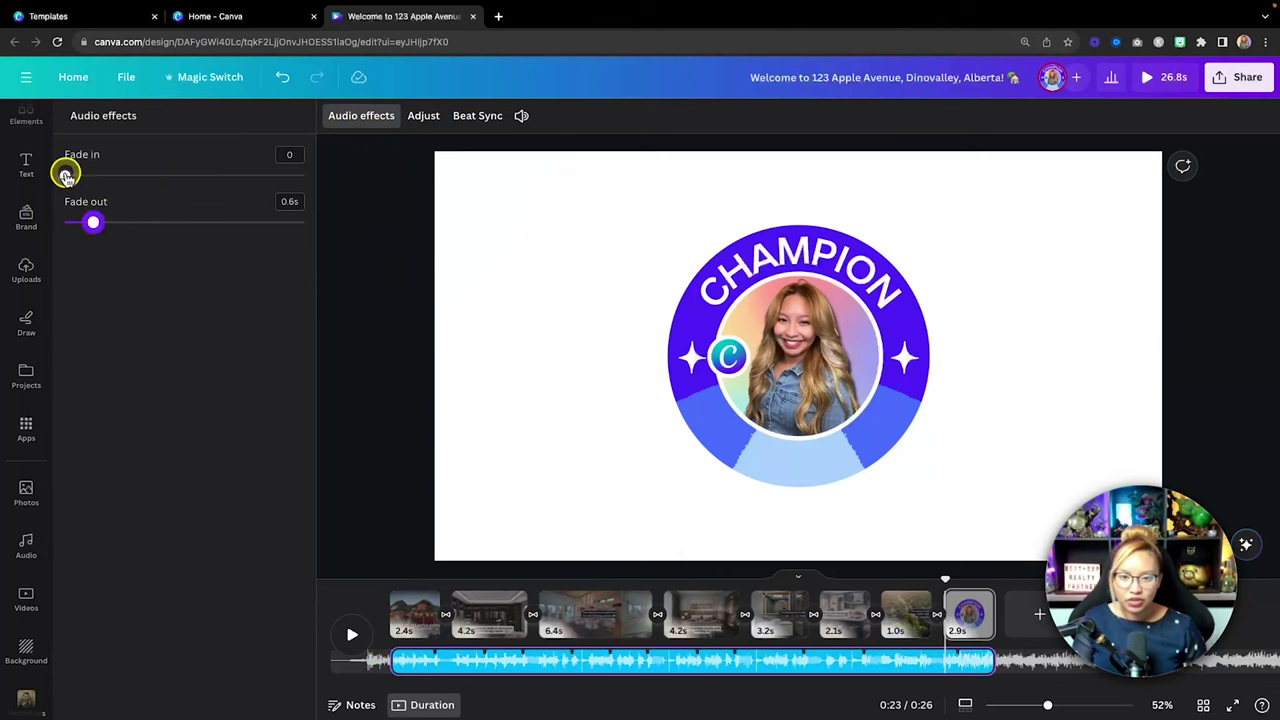
left_click_drag(100, 222, 102, 222)
left_click_drag(940, 576, 935, 578)
left_click(349, 634)
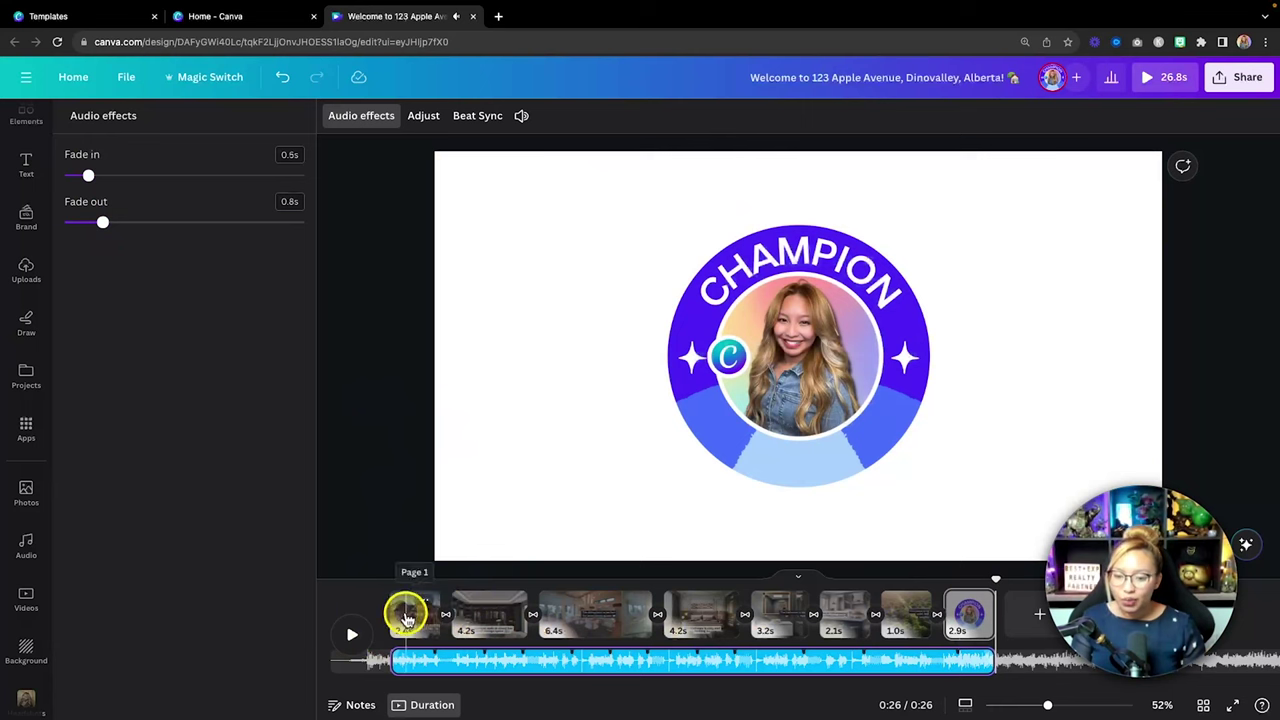
Step: Return to the first page and bring up the video's download settings as MP4 at 1080p for all pages
left_click(405, 612)
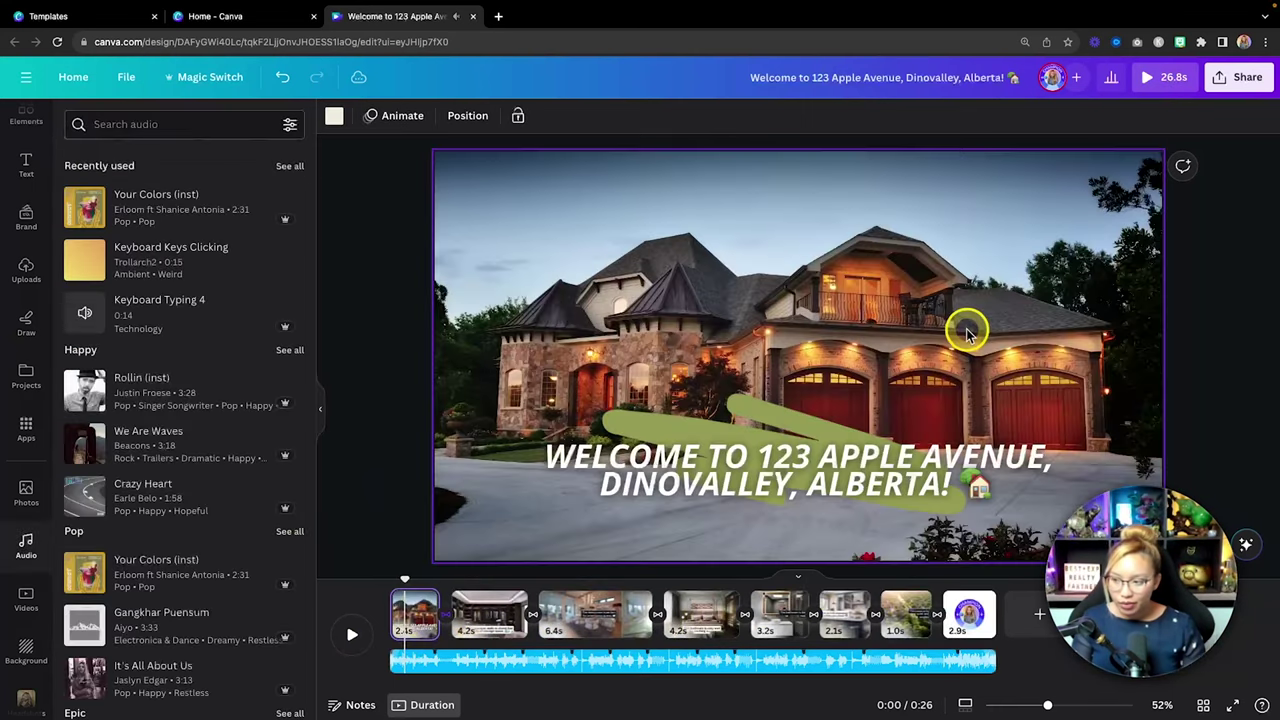
left_click(1243, 82)
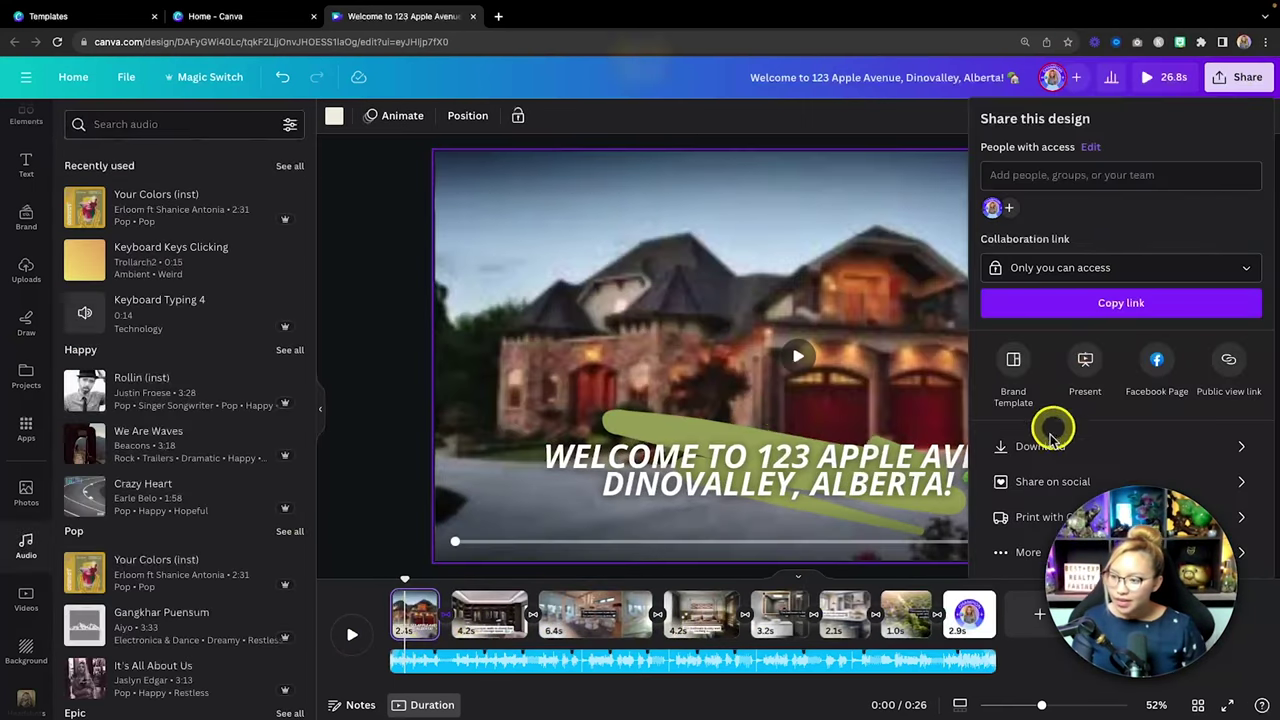
left_click(1045, 446)
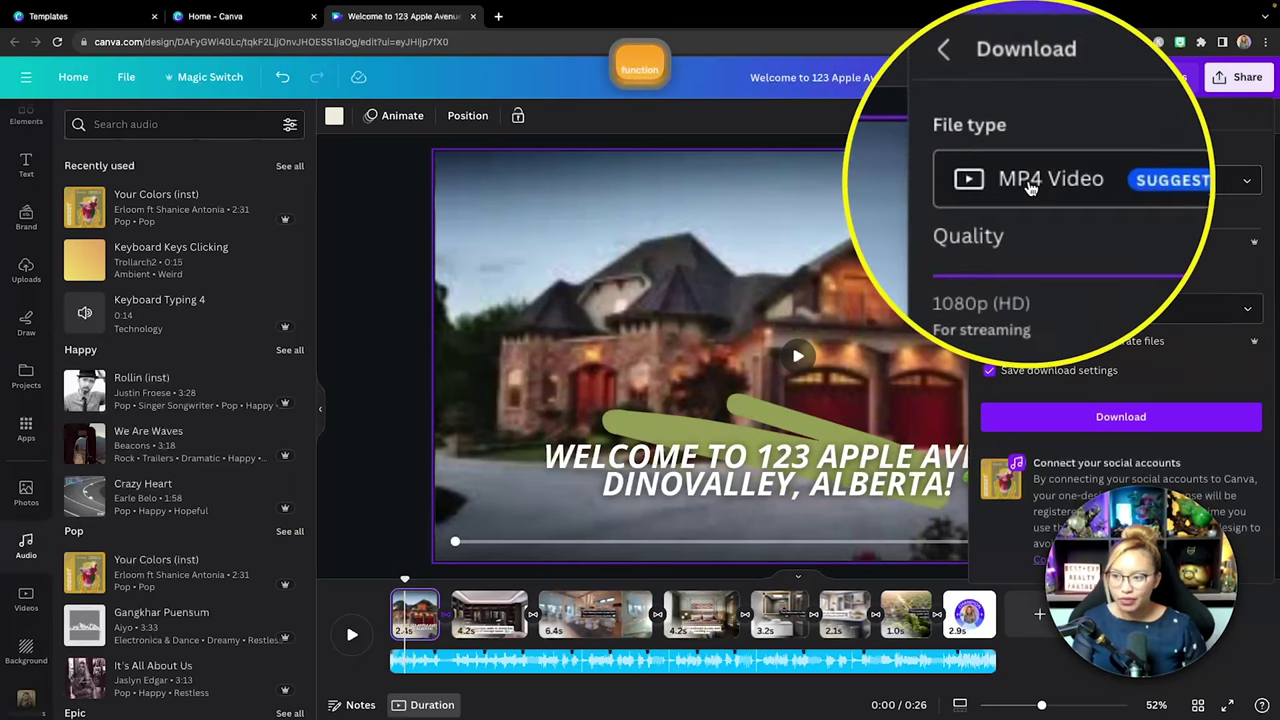
left_click(1192, 418)
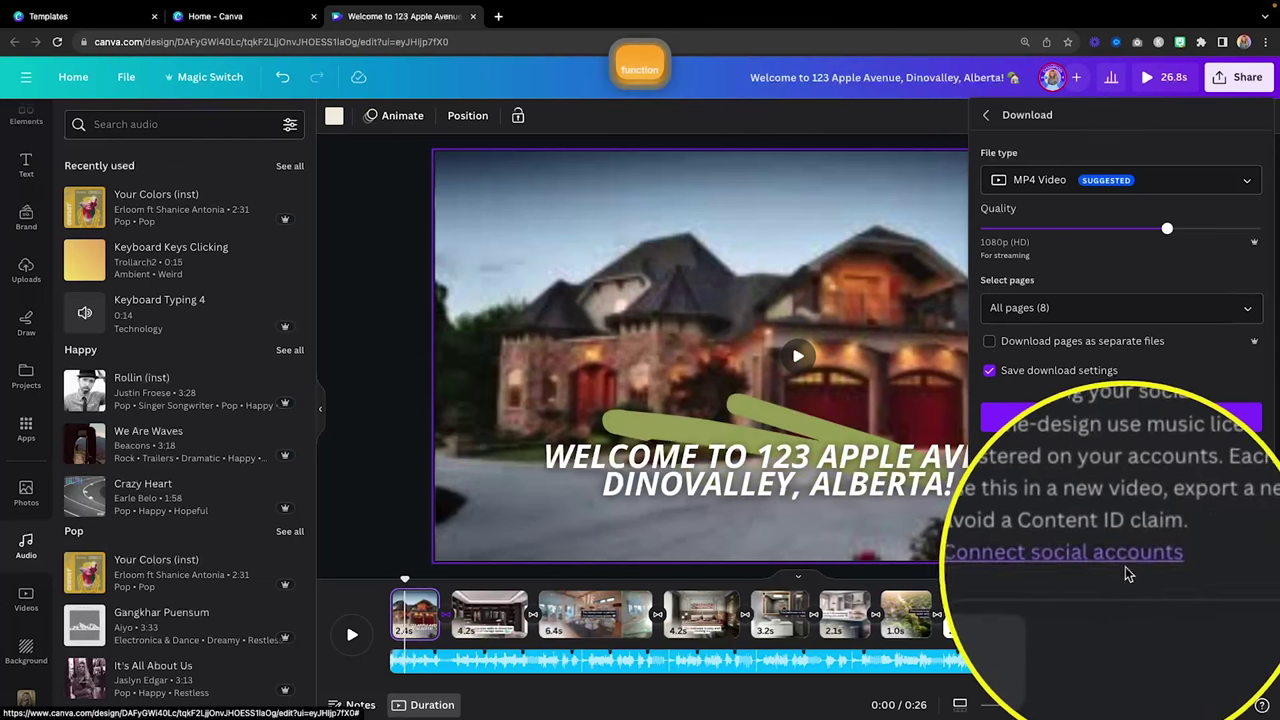
left_click(388, 460)
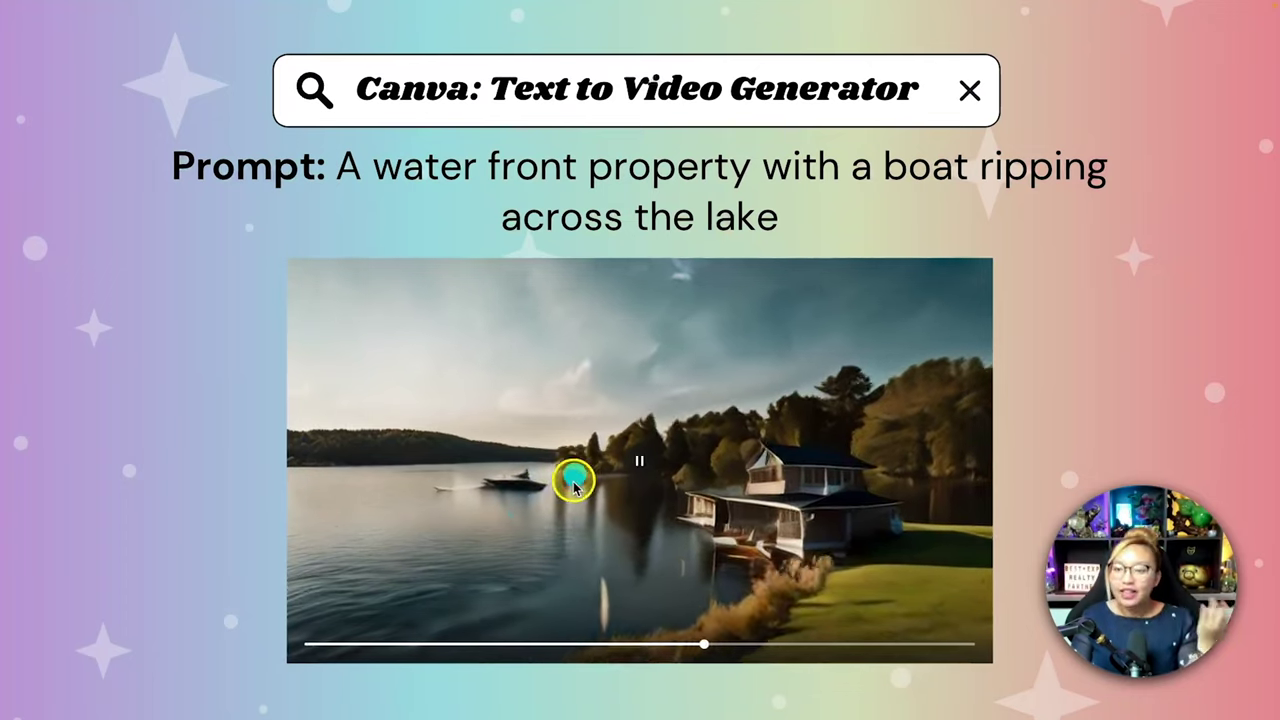
left_click(563, 492)
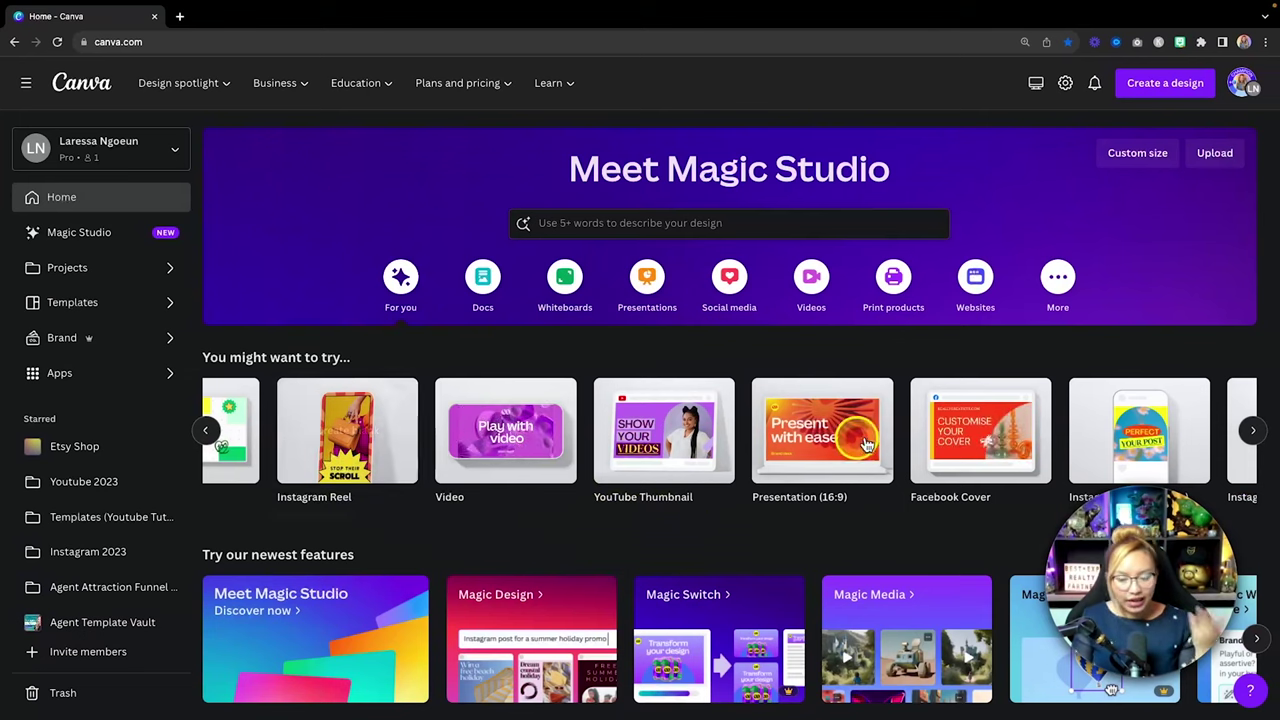
Step: Create a blank Presentation (16:9) design and open the Magic Media app in it
scroll(791, 509, "down", 1)
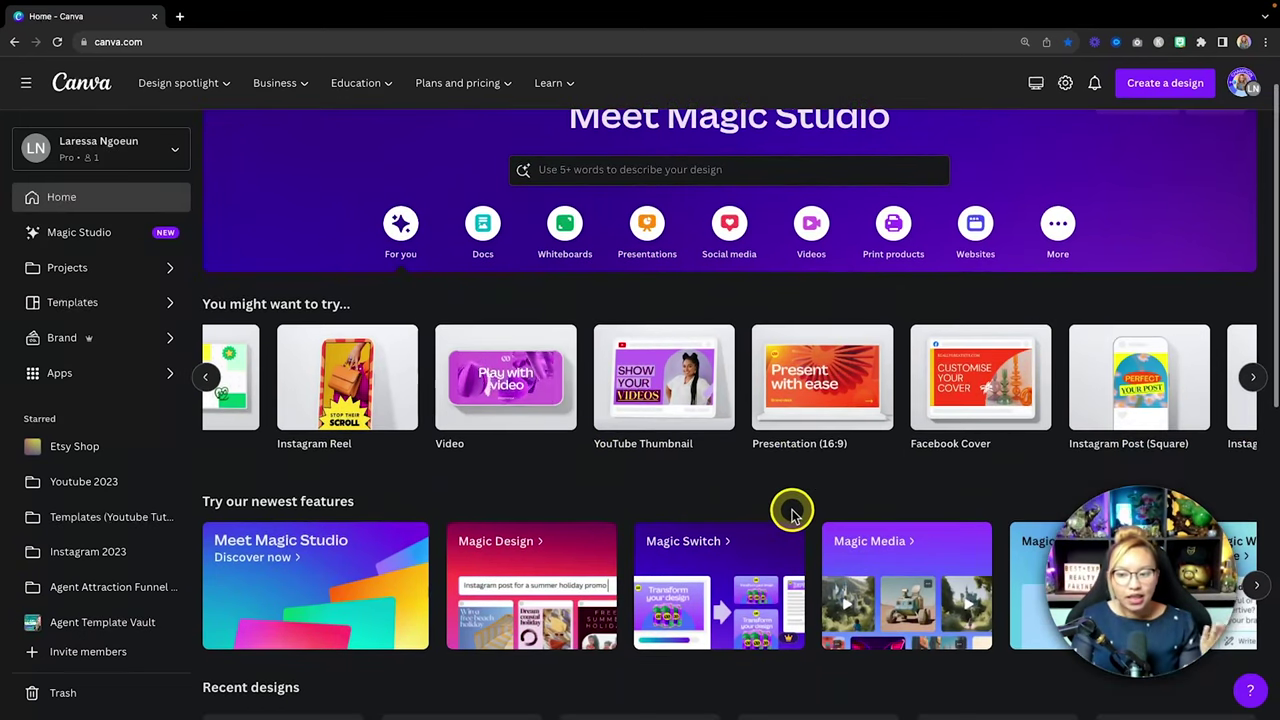
left_click(843, 402)
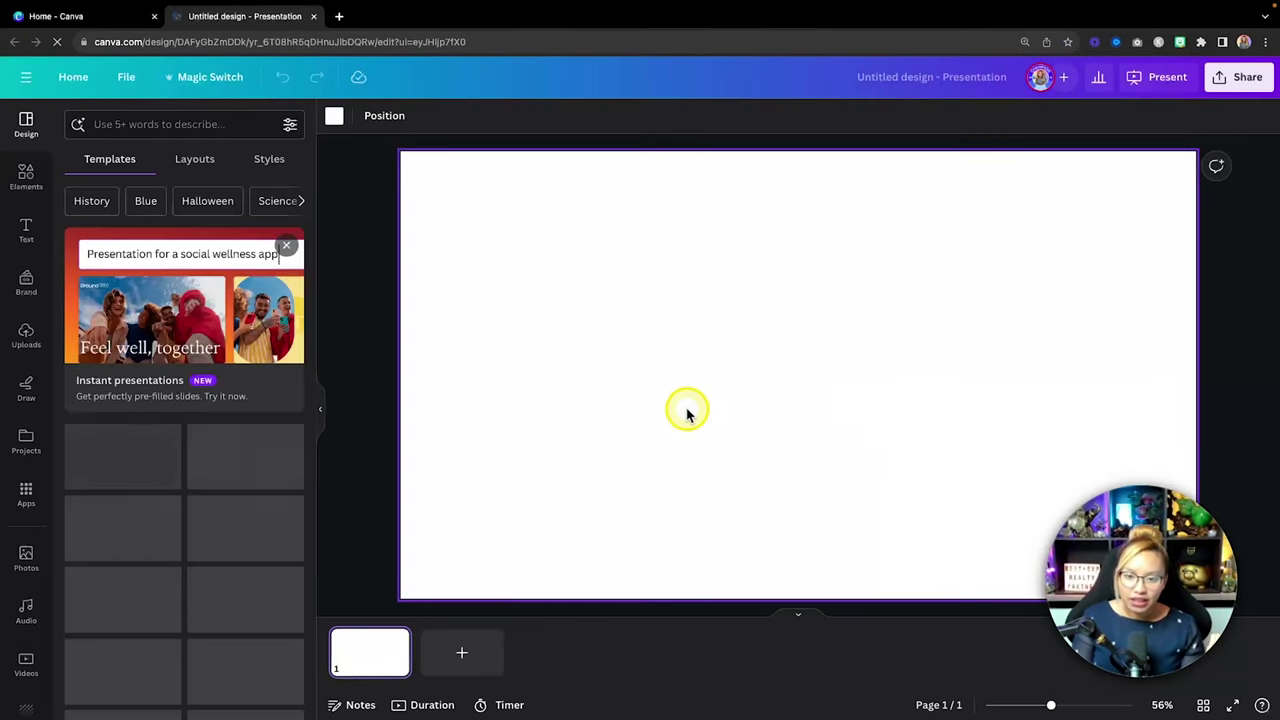
scroll(33, 512, "down", 2)
scroll(33, 512, "down", 5)
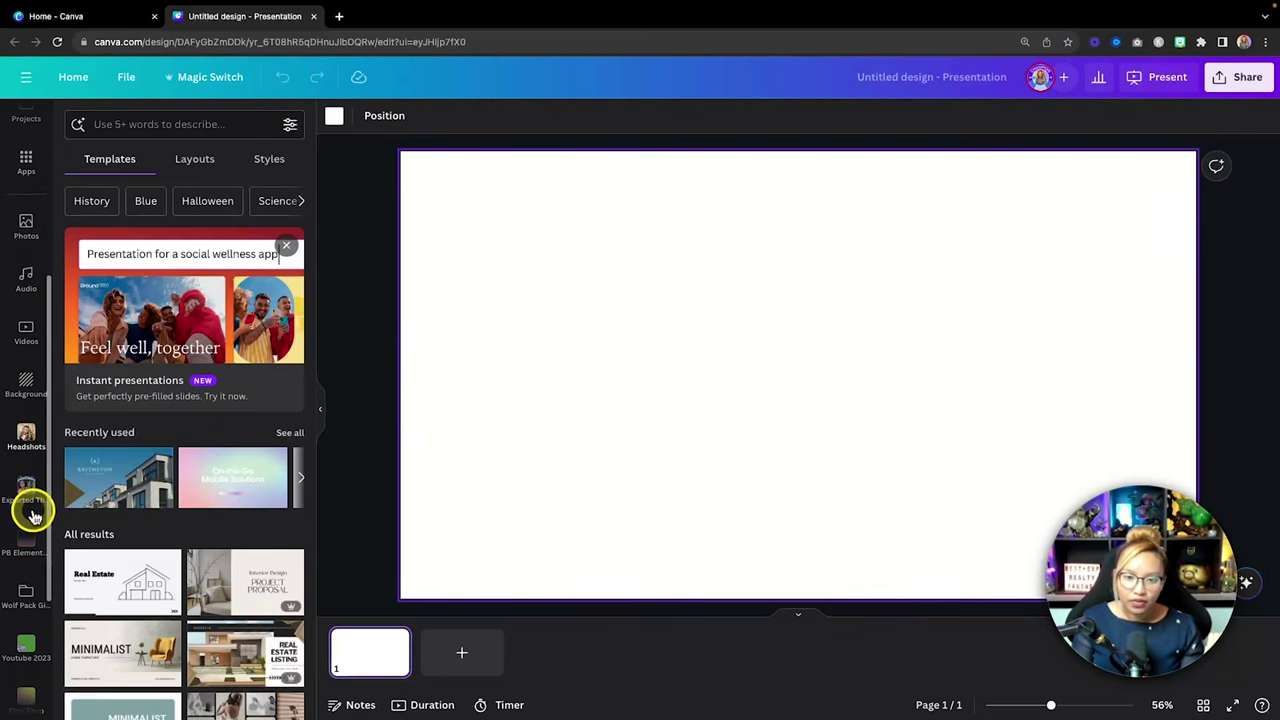
scroll(30, 500, "up", 1)
left_click(26, 272)
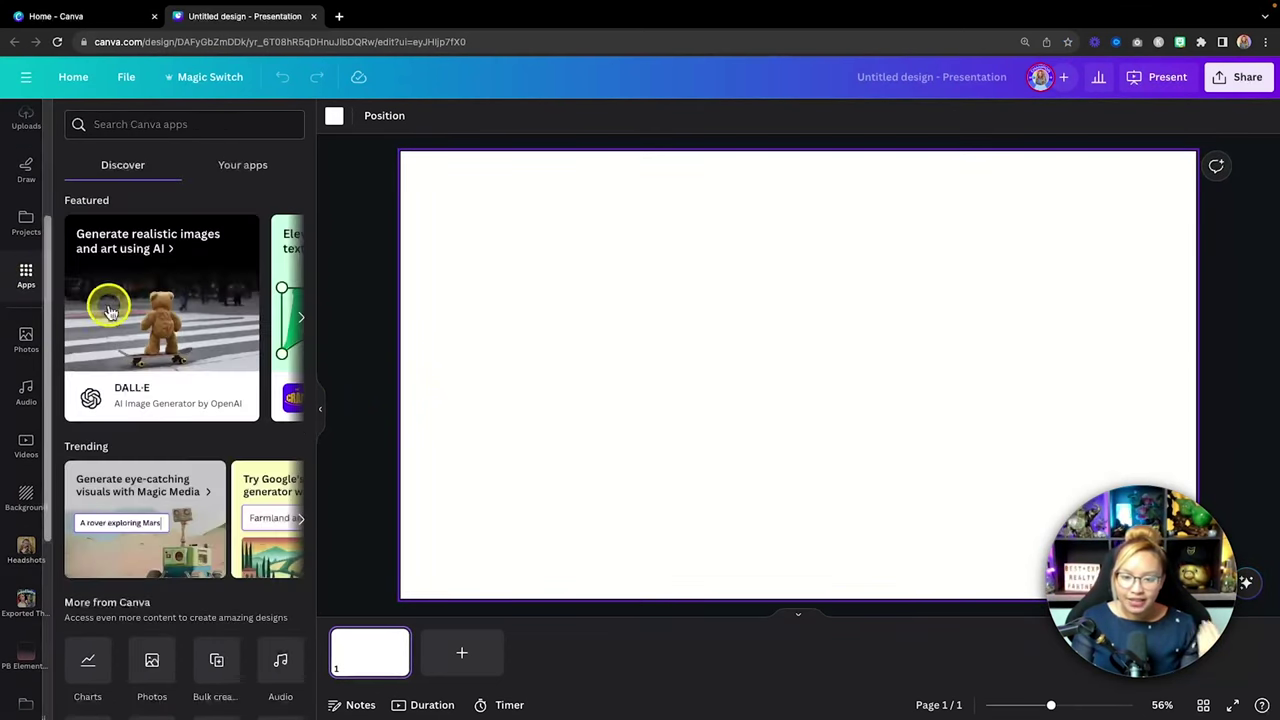
scroll(193, 377, "down", 5)
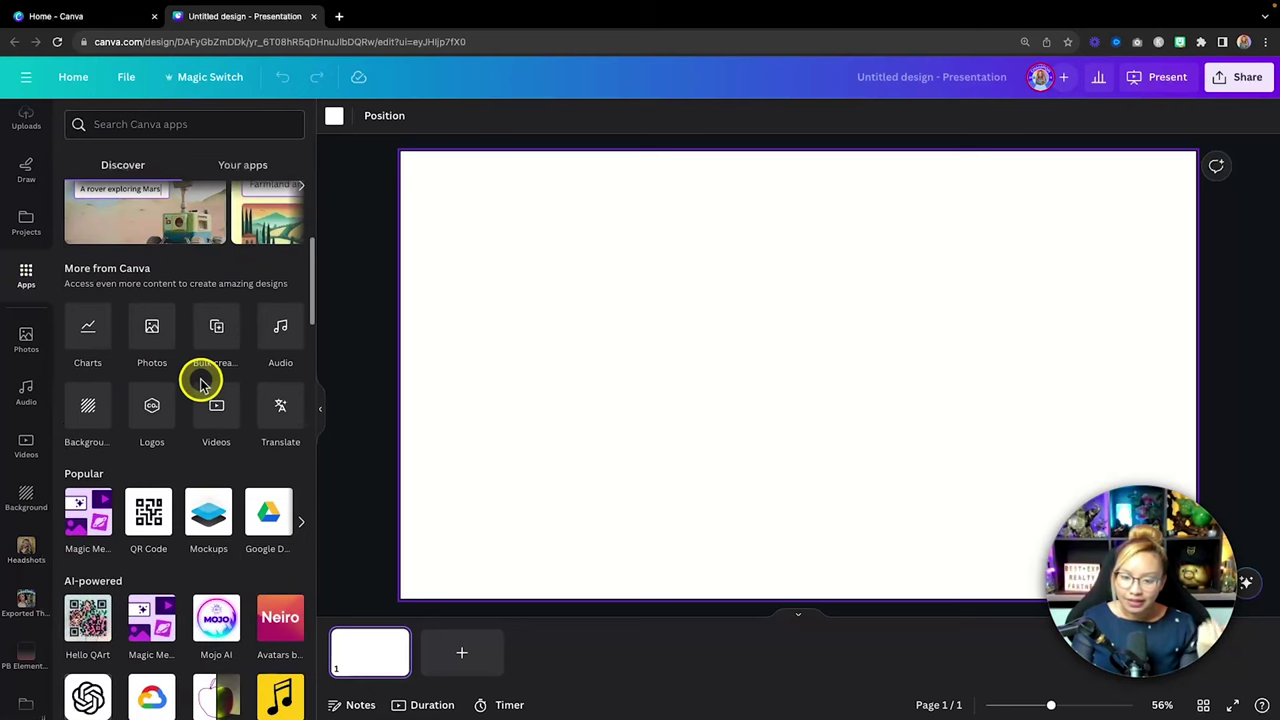
scroll(201, 384, "down", 1)
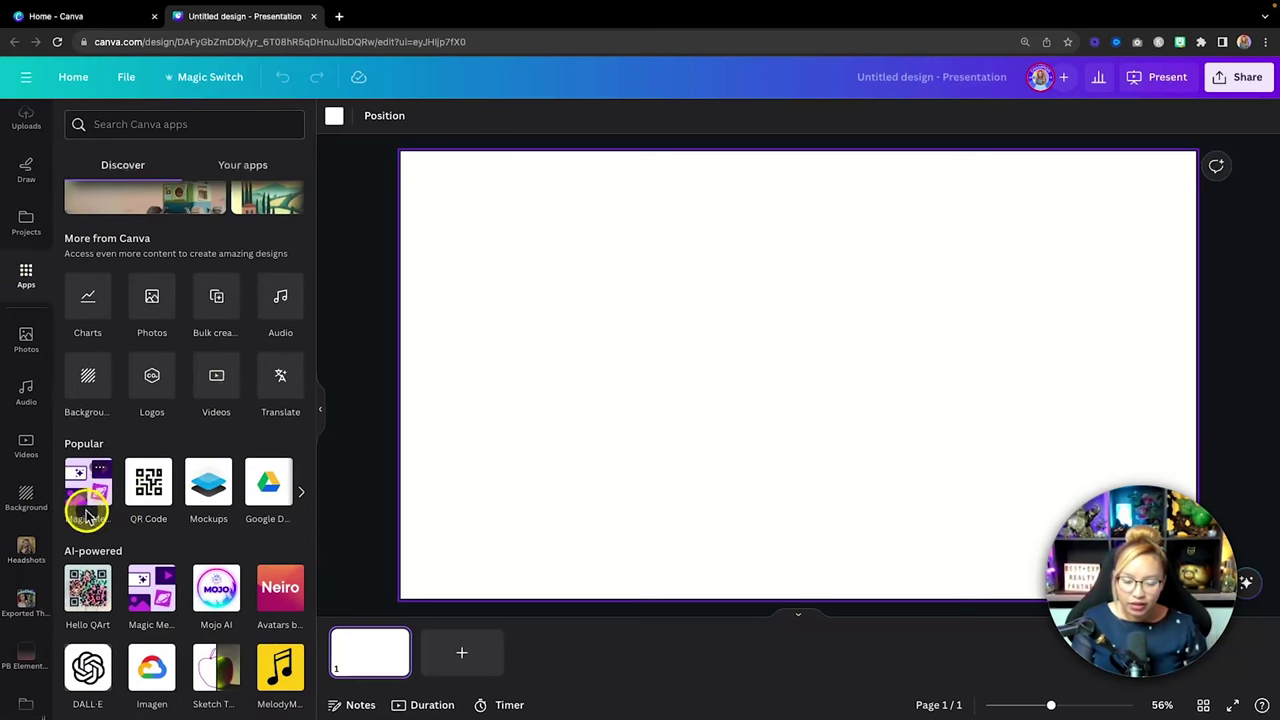
key("fn")
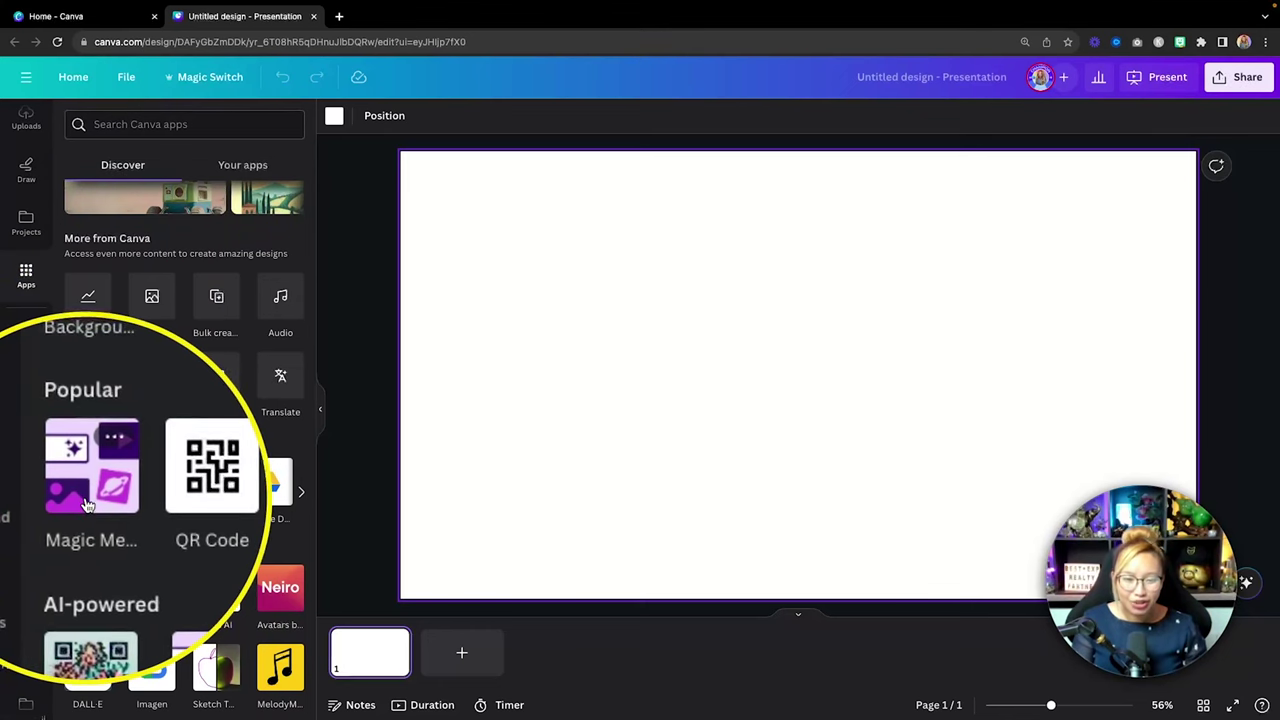
left_click(87, 504)
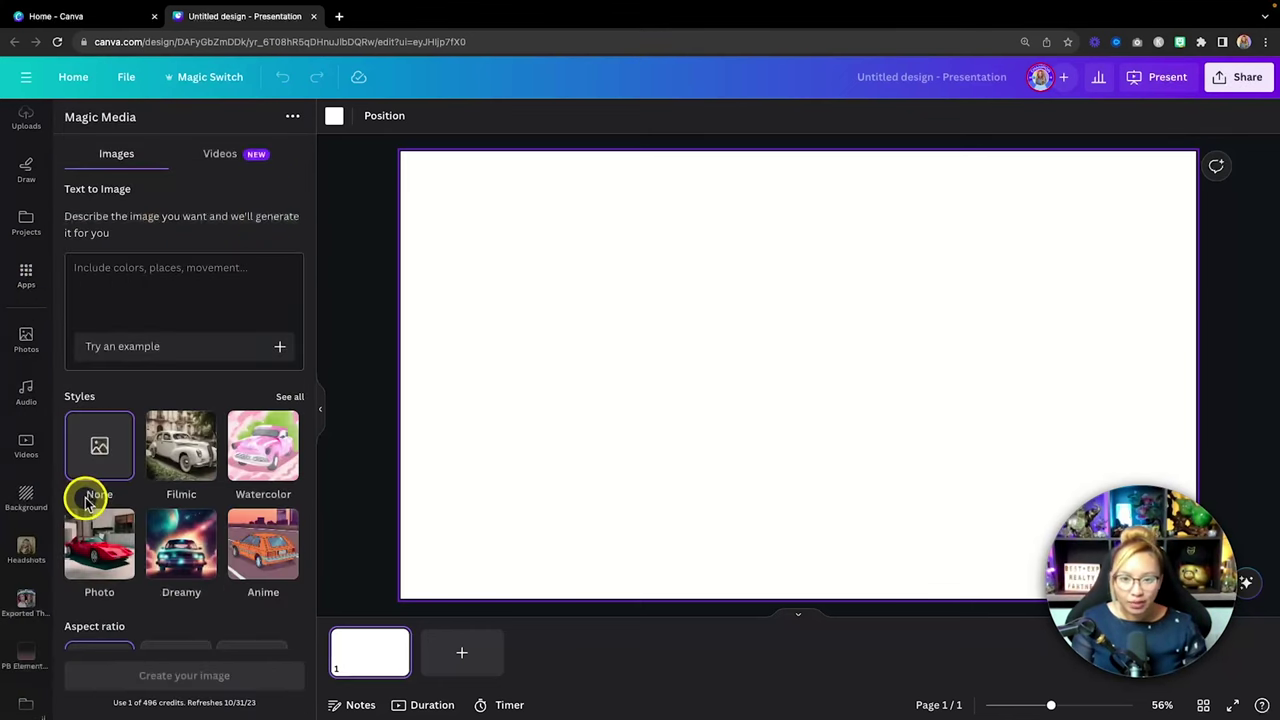
Step: Look at the Text to Video generator in Magic Media and return to Text to Image
key("fn")
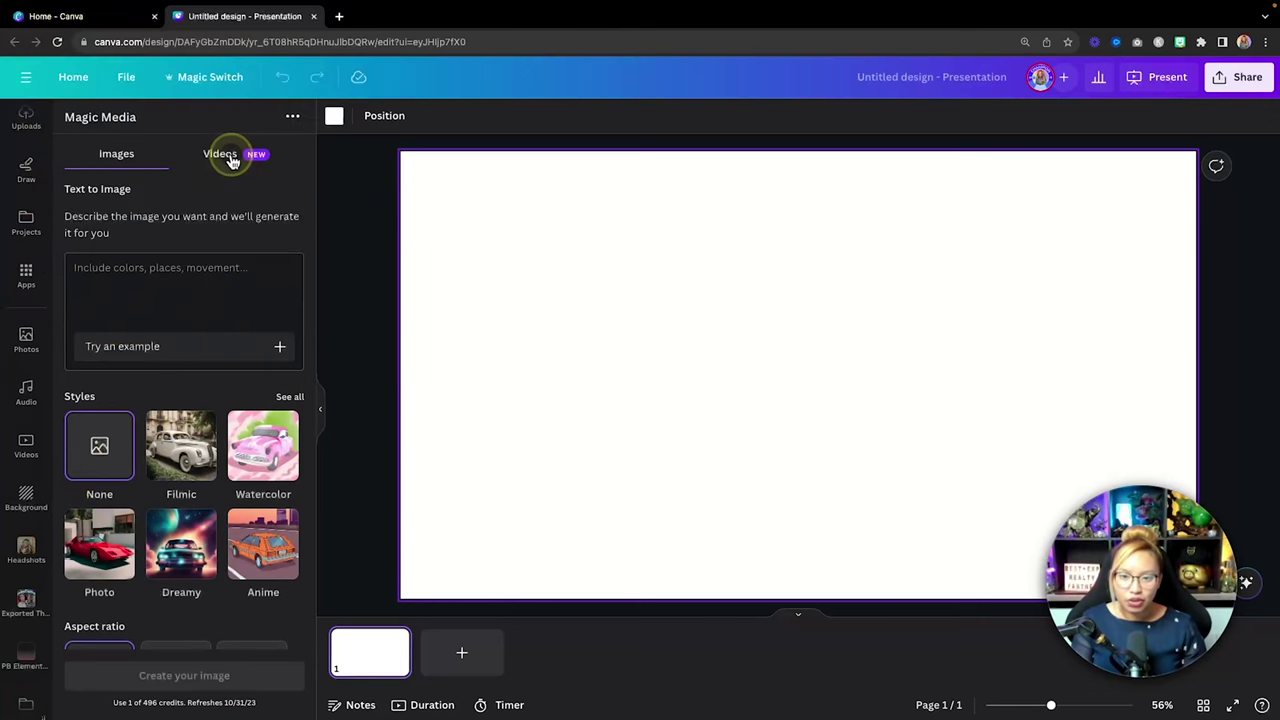
left_click(230, 160)
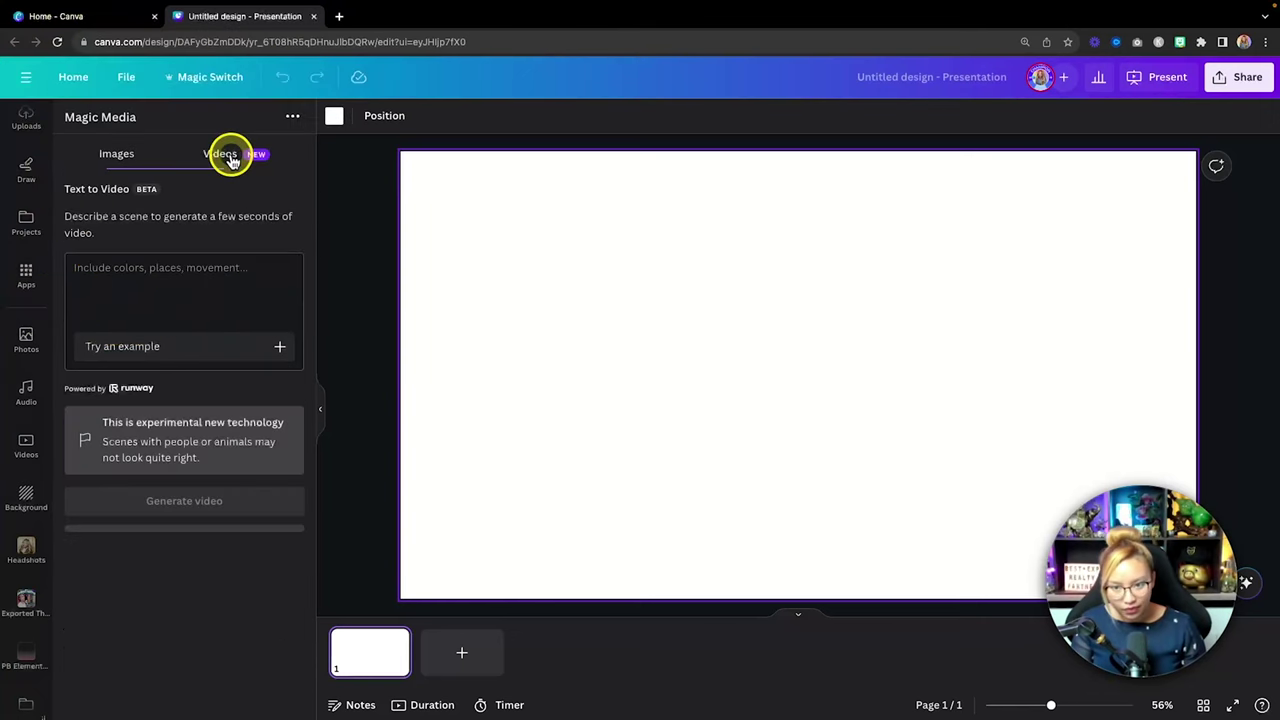
key("fn")
left_click(118, 153)
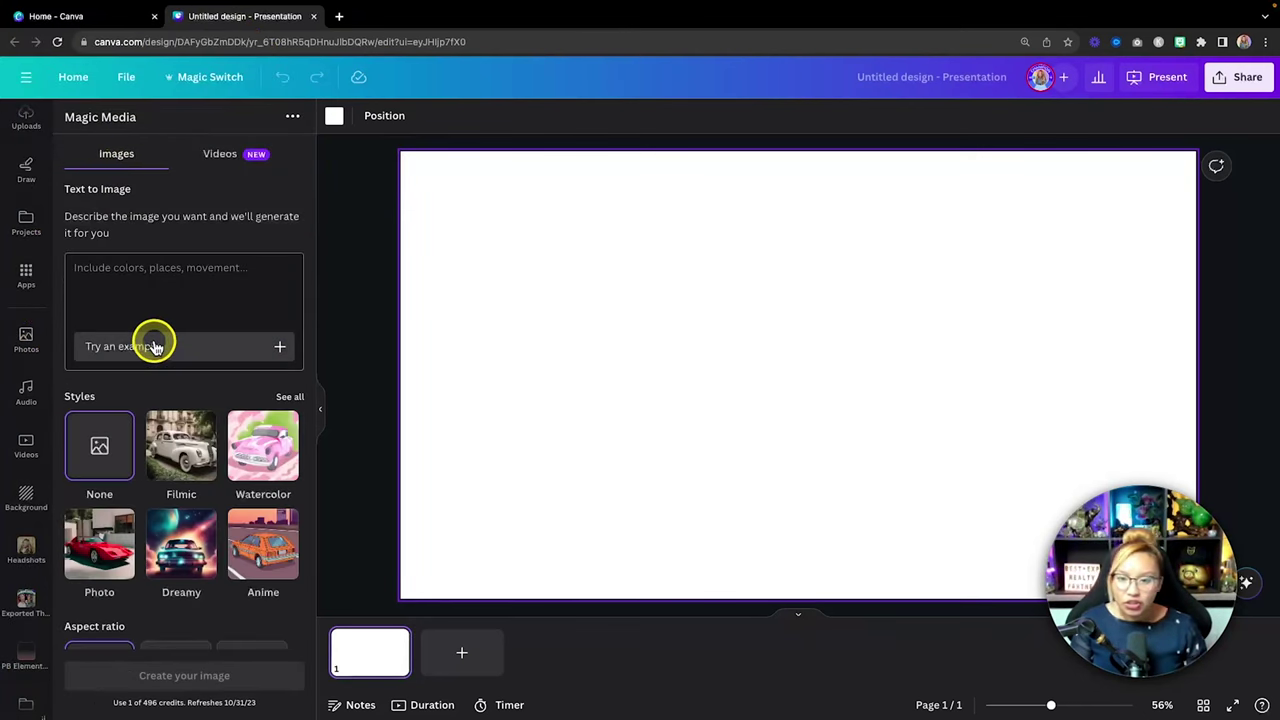
Step: Generate square images without a style from the prompt "A drone picture of the golden gate bridge at sunset"
left_click(166, 307)
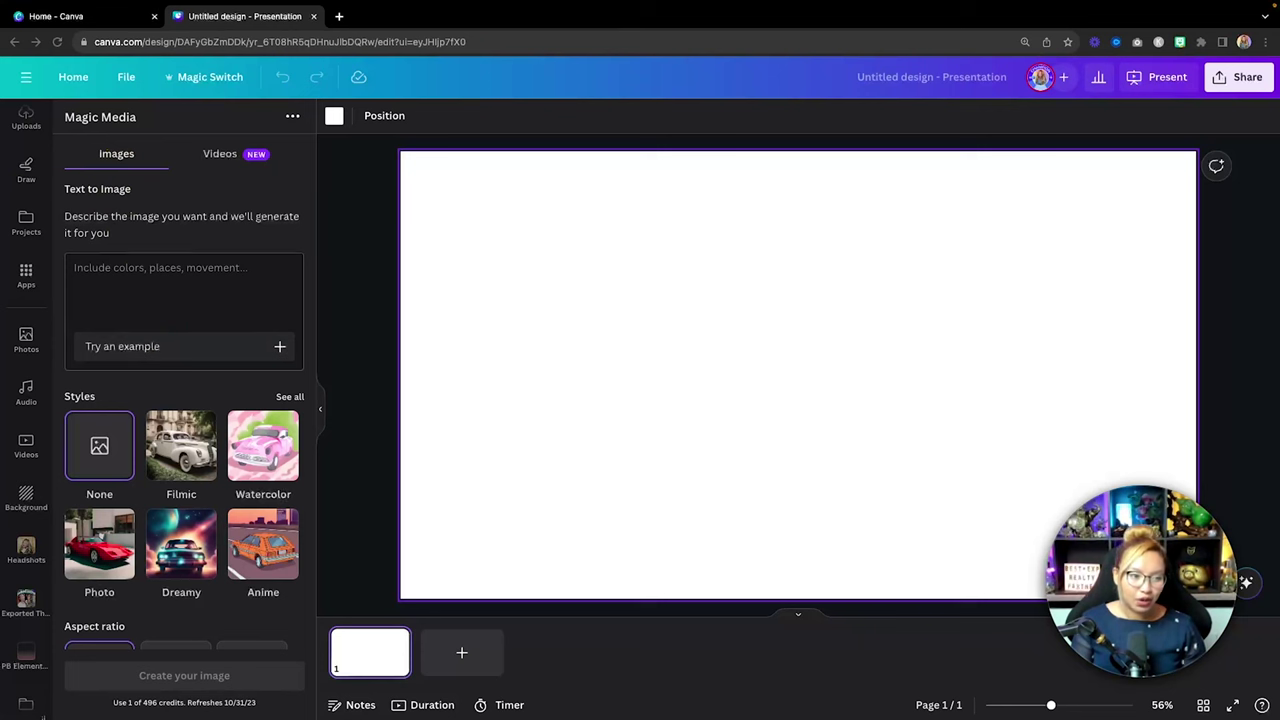
key("super+c")
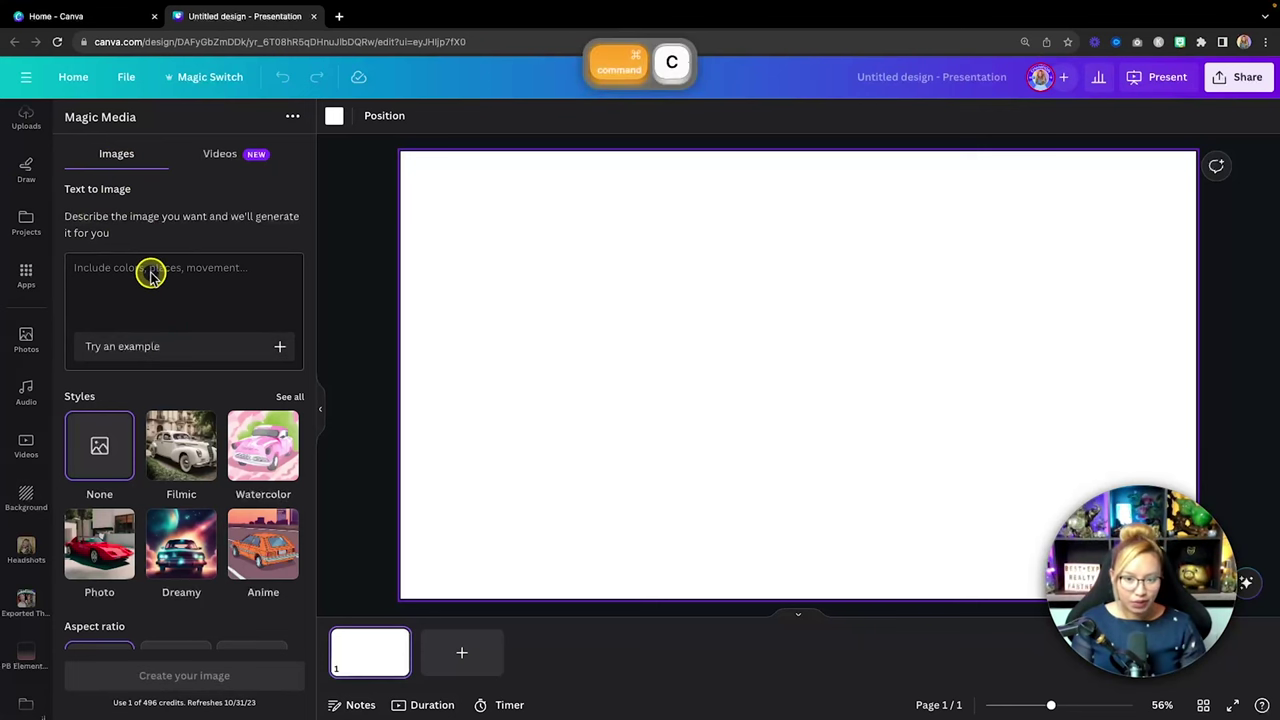
left_click(163, 278)
key("super+v")
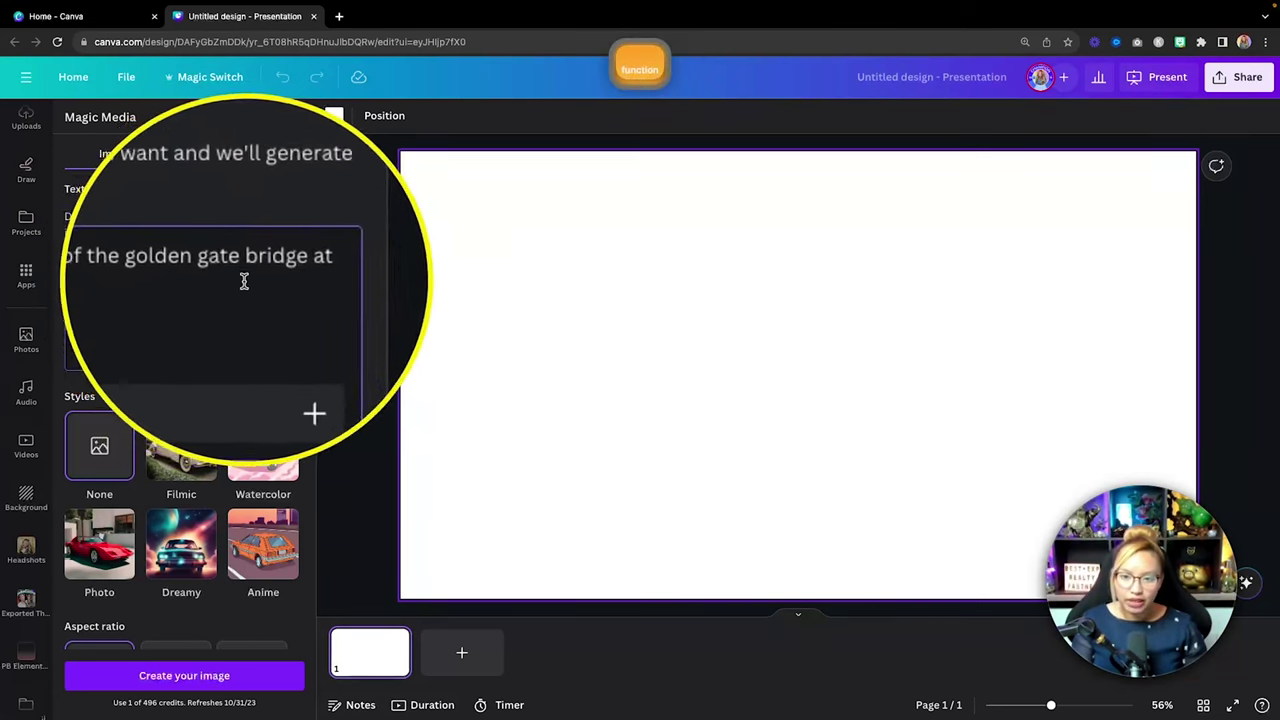
left_click(98, 297)
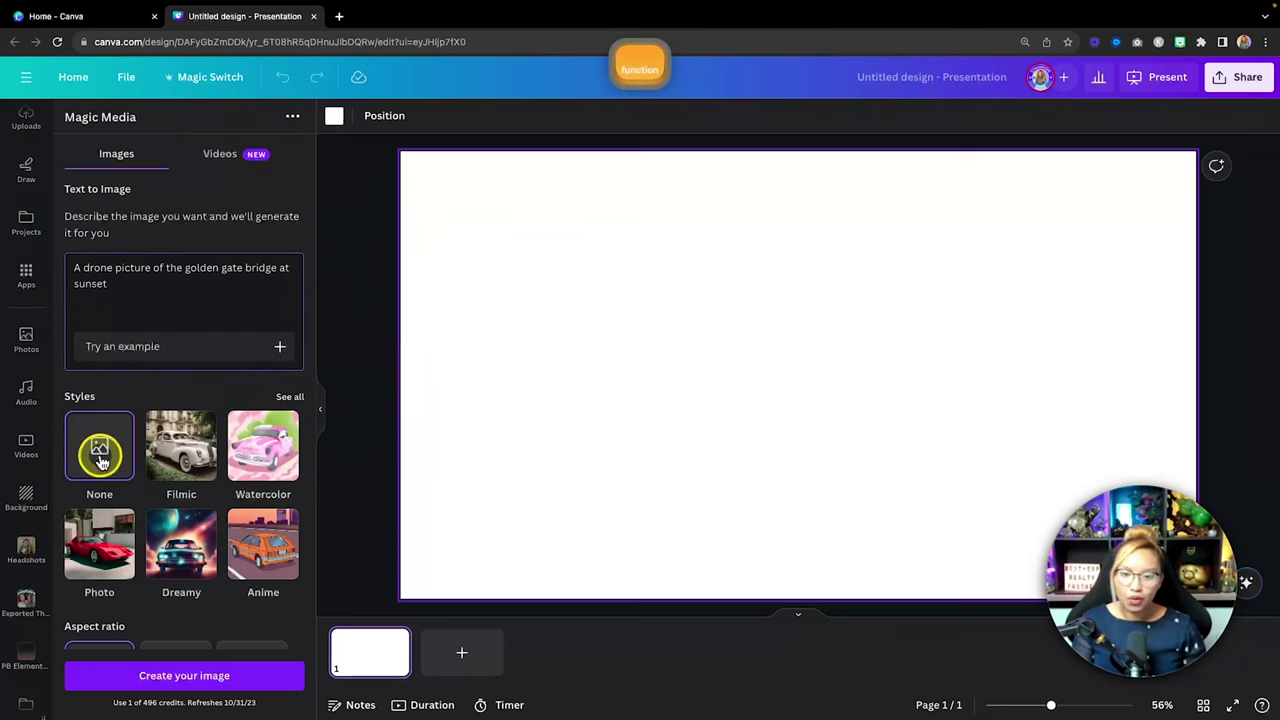
scroll(100, 455, "down", 1)
scroll(100, 461, "down", 1)
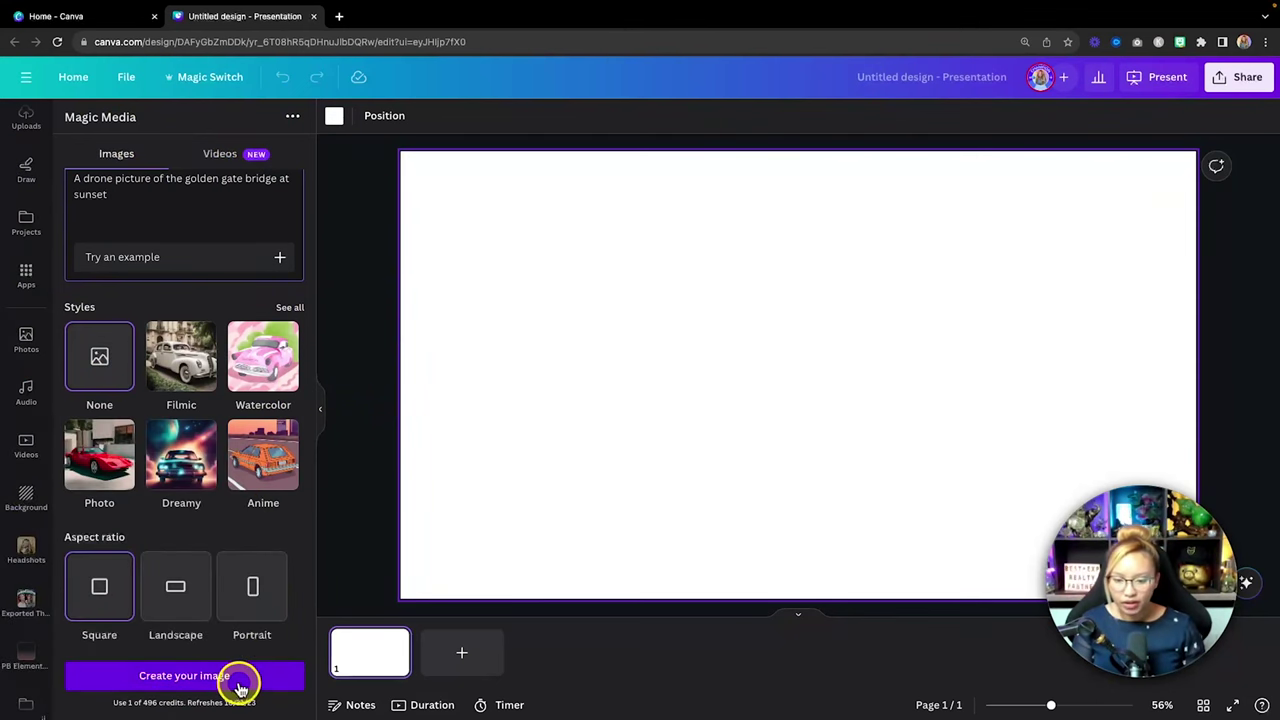
left_click(250, 686)
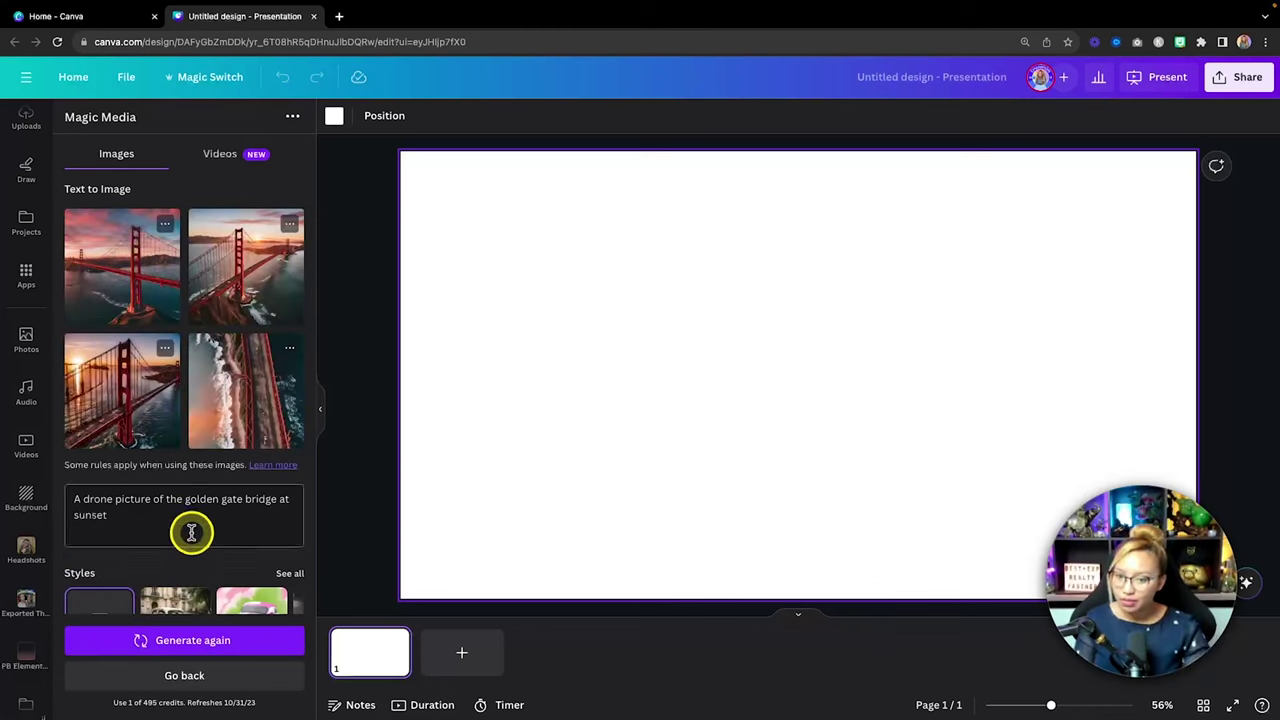
Step: Place the third and fourth generated bridge images on the page, side by side, and enlarge both together
key("fn")
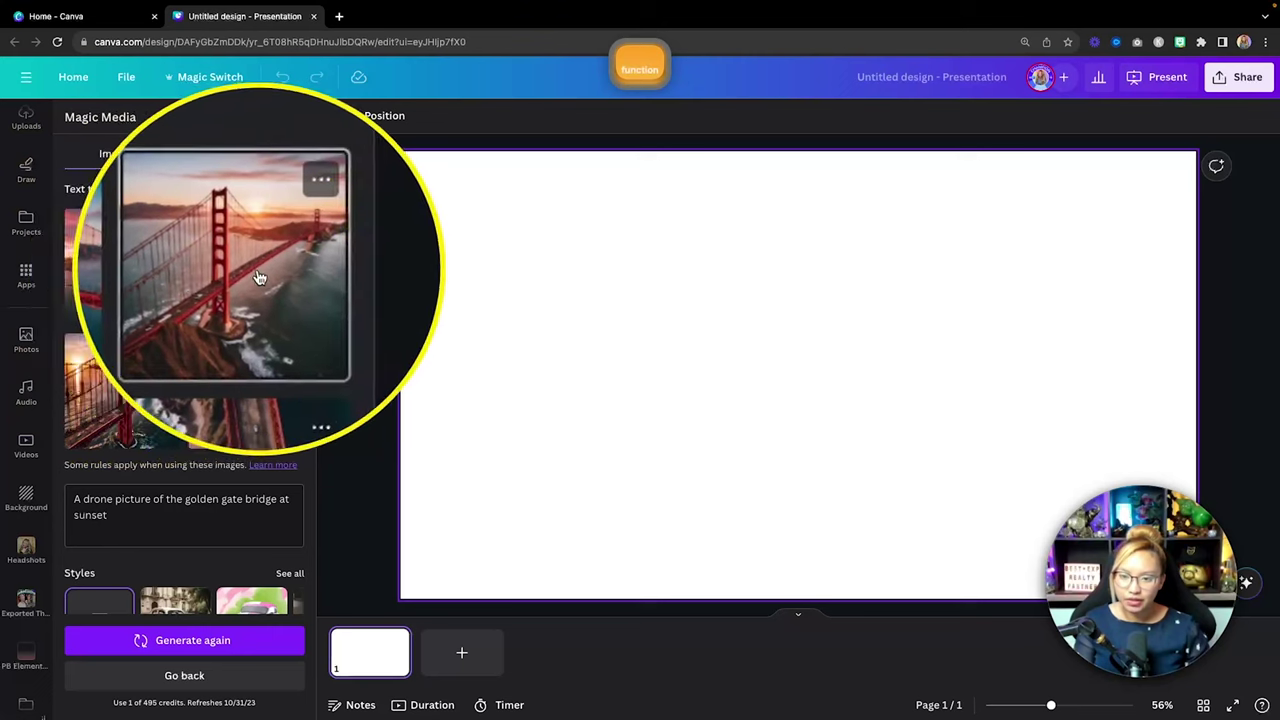
key("fn")
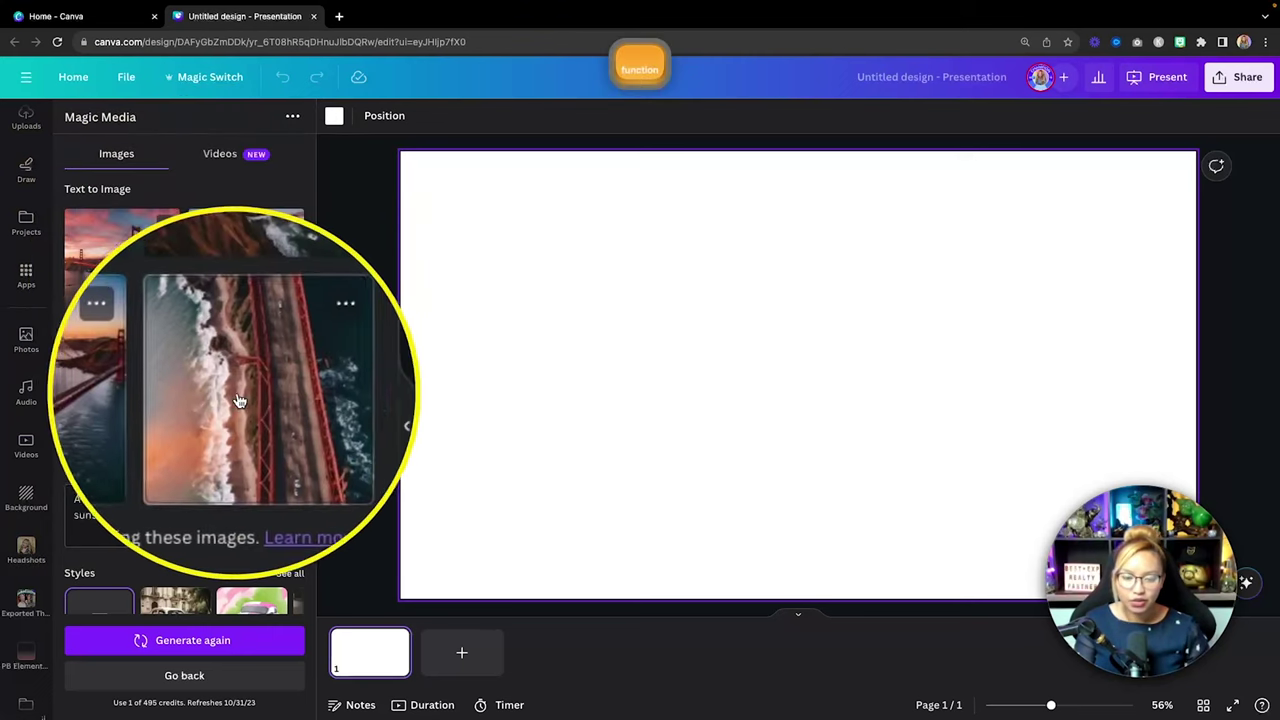
left_click(228, 403)
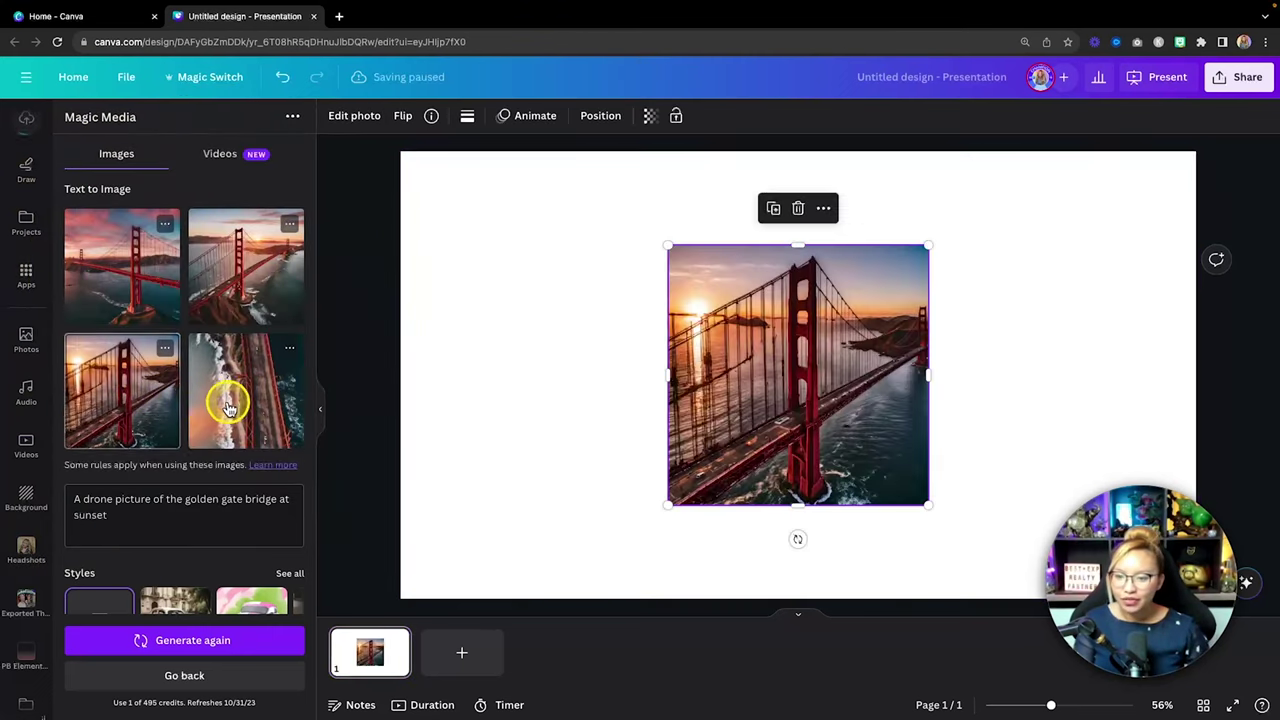
left_click_drag(766, 366, 948, 352)
left_click_drag(776, 355, 686, 357)
left_click_drag(517, 229, 873, 406)
left_click_drag(533, 508, 443, 552)
left_click_drag(557, 443, 609, 409)
Step: Generate the Golden Gate Bridge images again in the Ink print style and add a second blank page
scroll(165, 483, "down", 1)
scroll(170, 478, "right", 2)
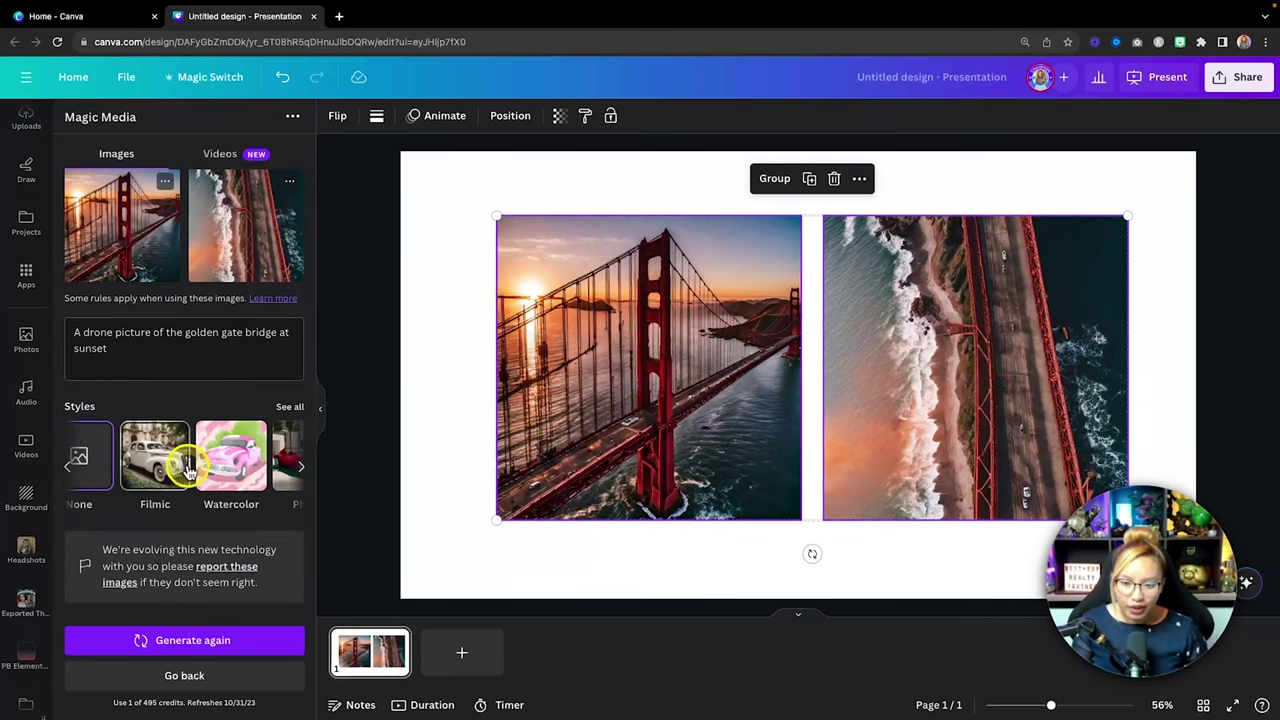
left_click(296, 410)
scroll(274, 374, "down", 2)
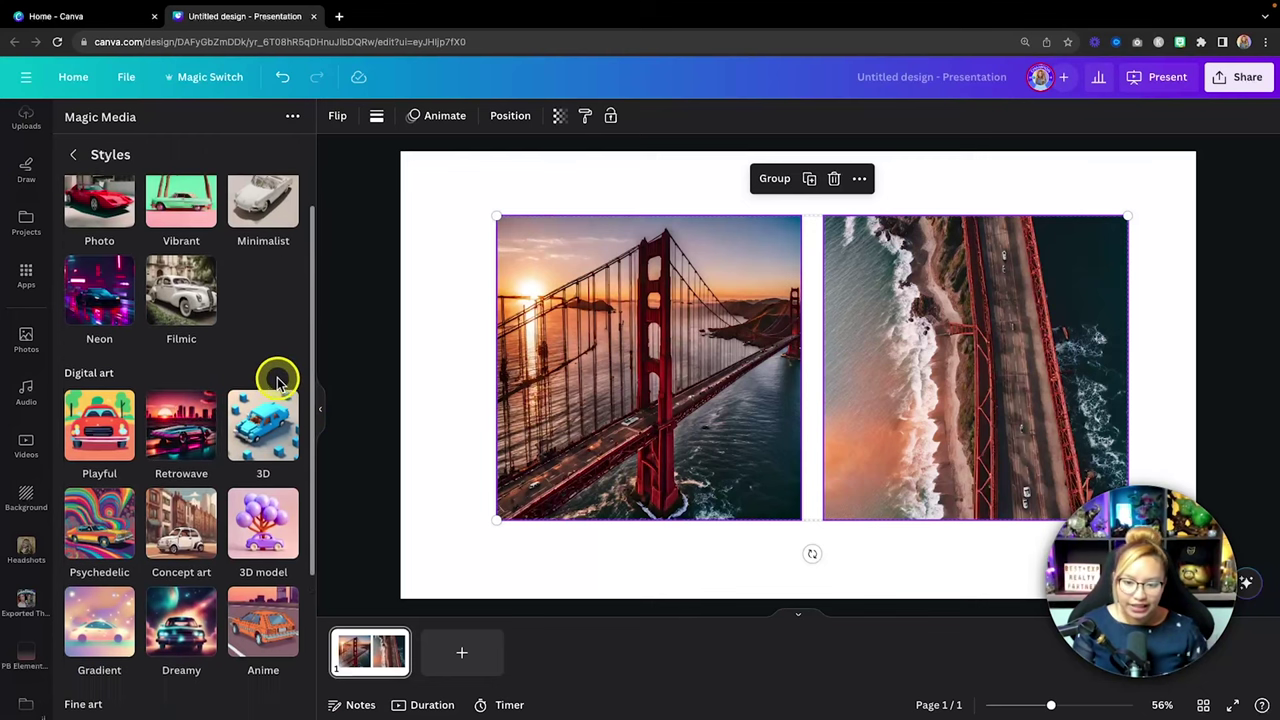
scroll(278, 385, "down", 4)
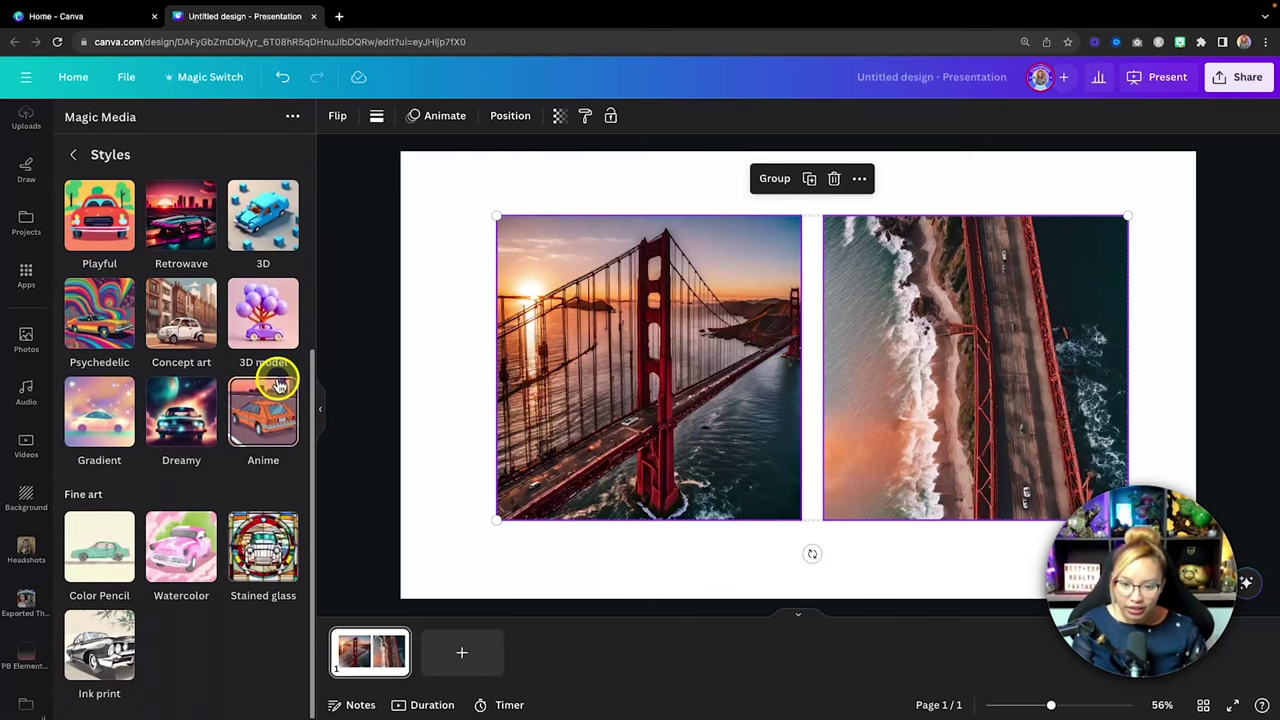
scroll(279, 386, "up", 4)
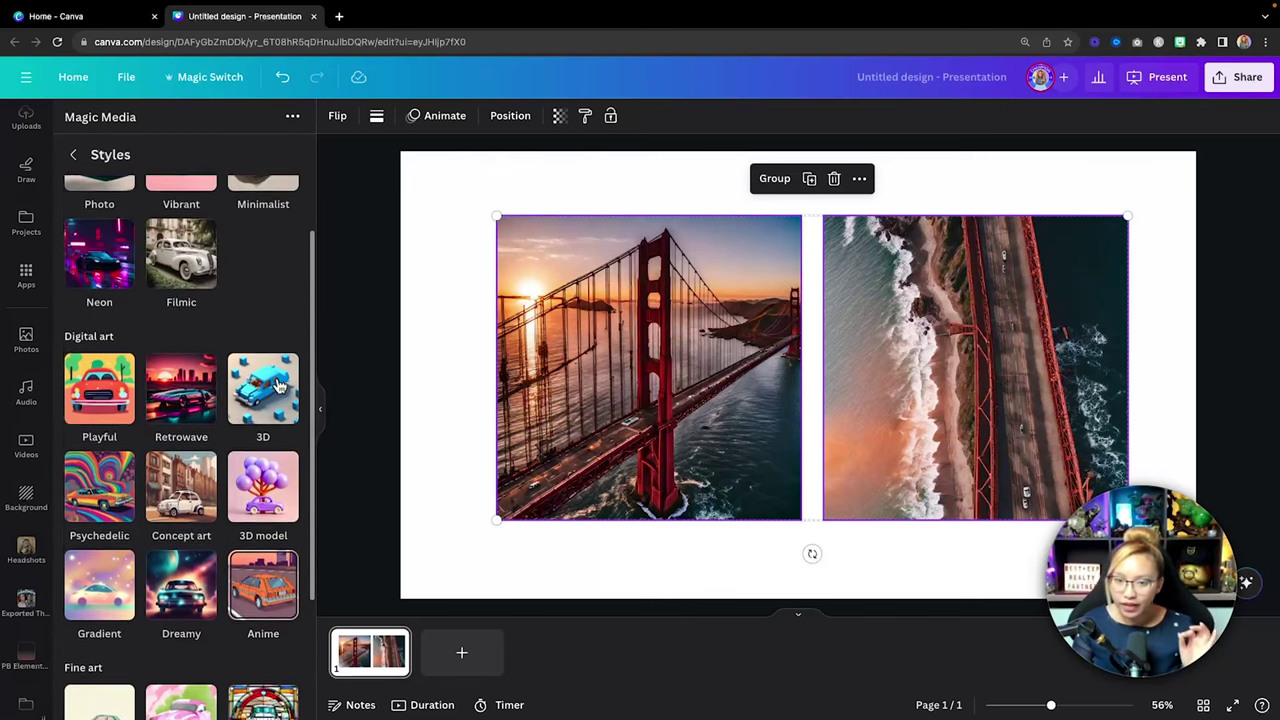
scroll(279, 386, "down", 4)
left_click(99, 660)
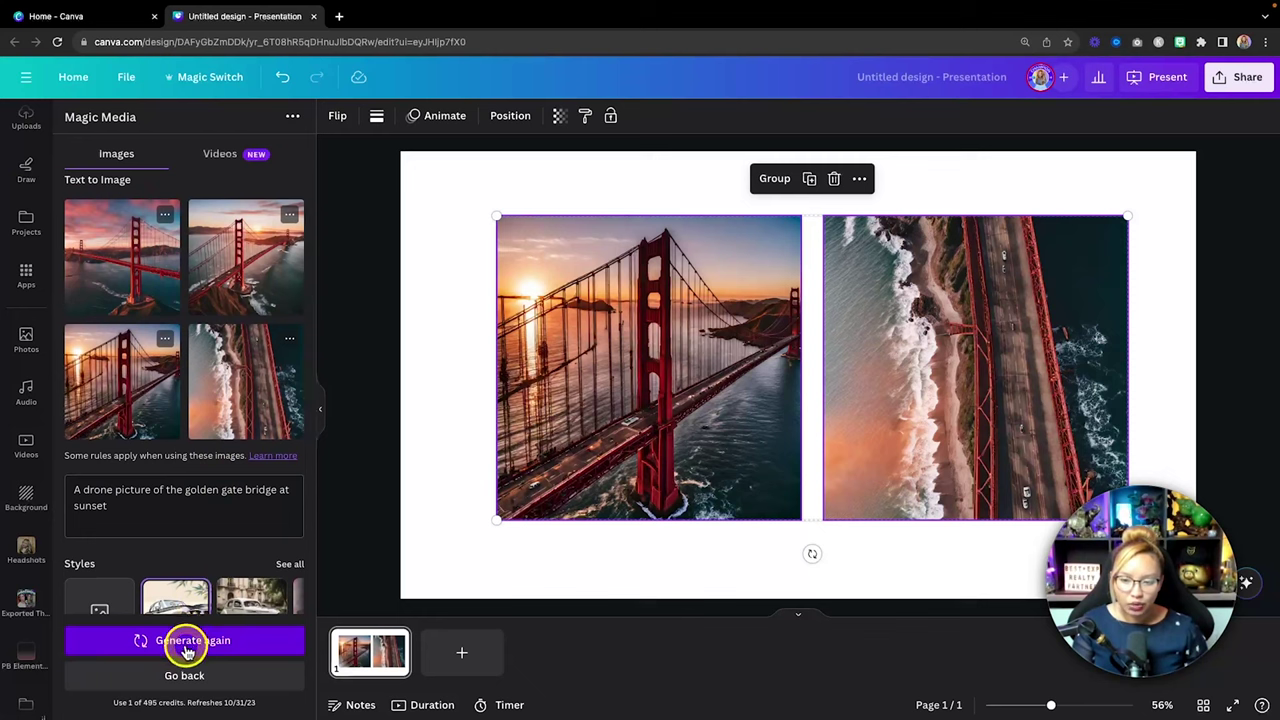
left_click(183, 645)
left_click(447, 655)
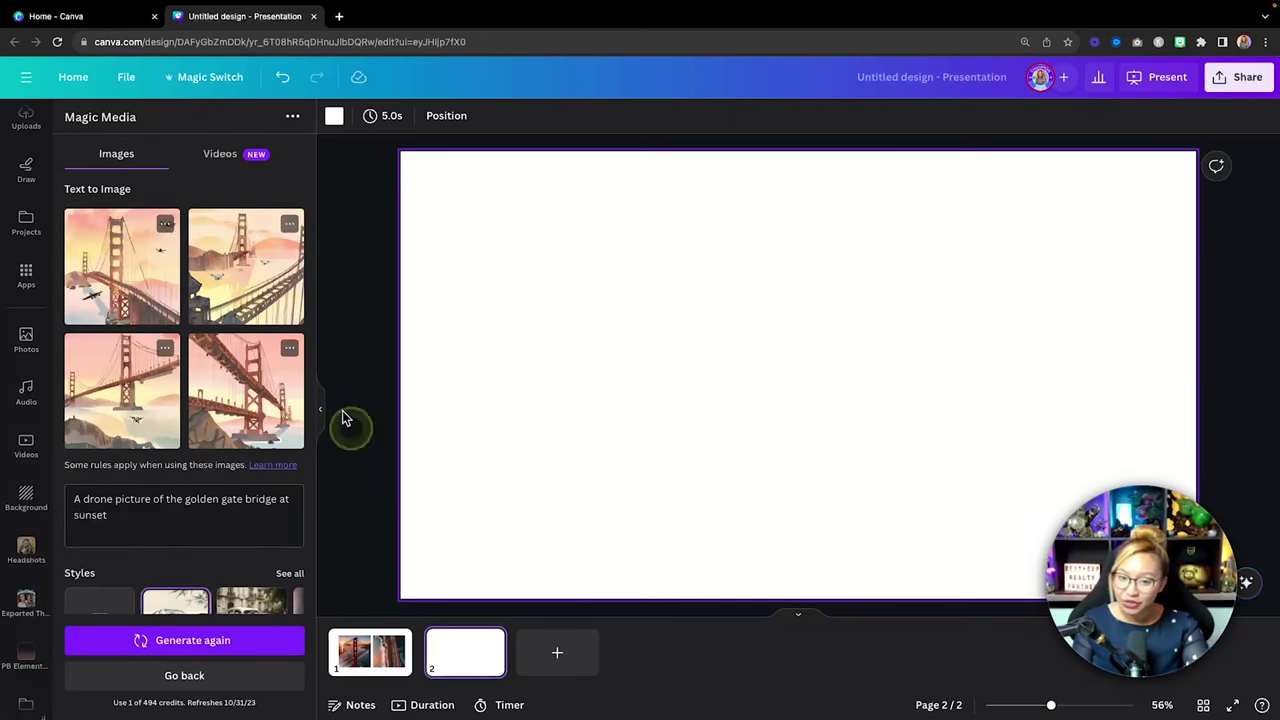
Step: Place the first and fourth Ink print bridge images side by side on page 2 and enlarge both together
left_click(143, 293)
left_click_drag(800, 372, 631, 367)
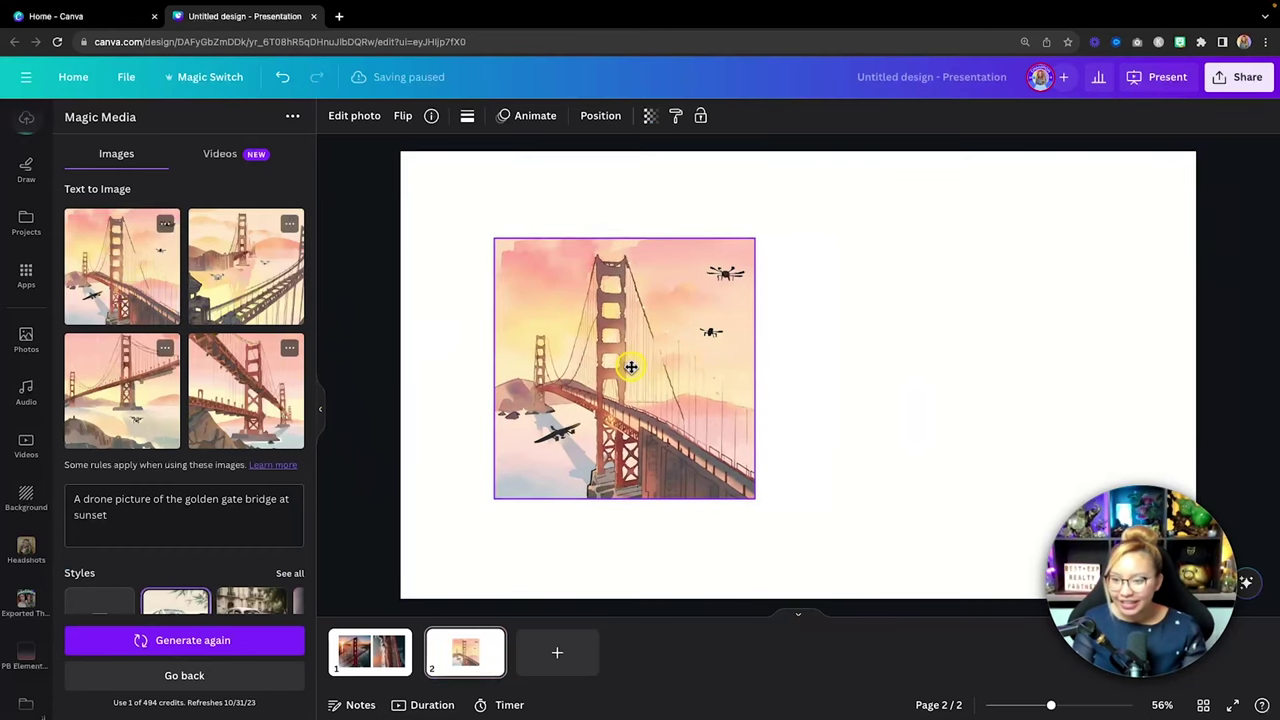
left_click(265, 390)
left_click_drag(767, 372, 903, 360)
left_click_drag(536, 207, 1063, 337)
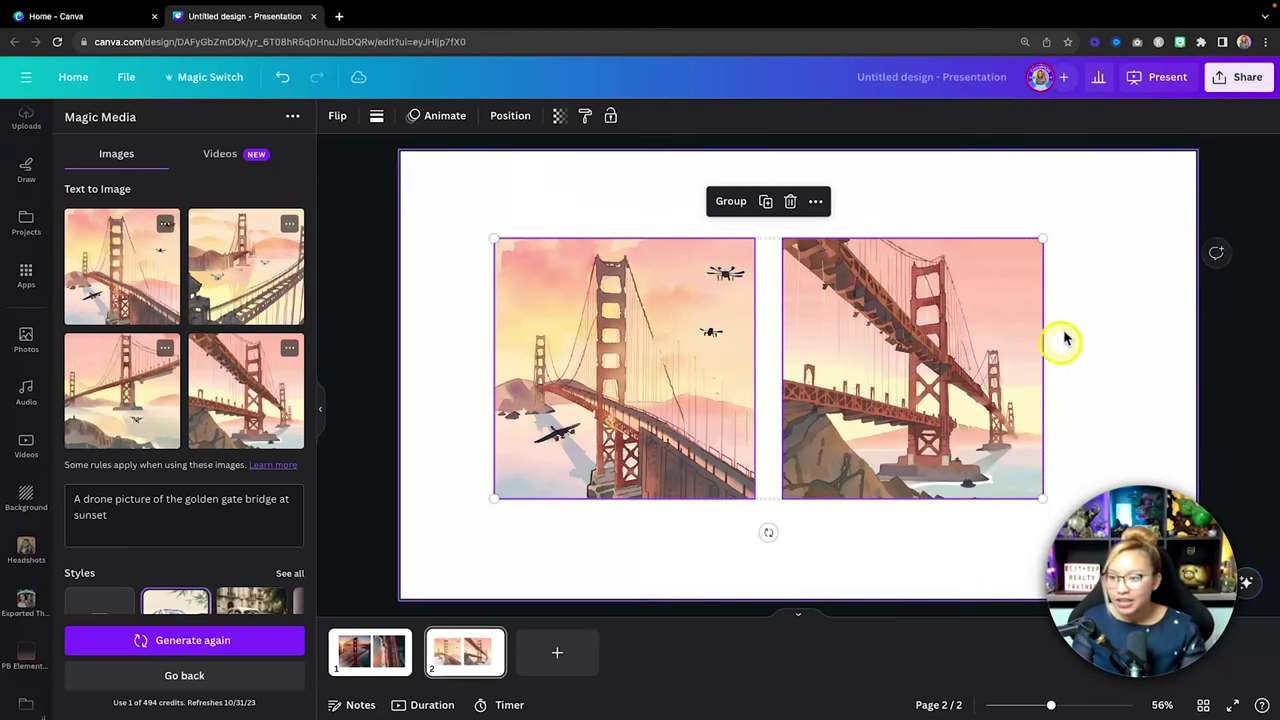
left_click(1050, 245)
left_click_drag(563, 217, 1042, 262)
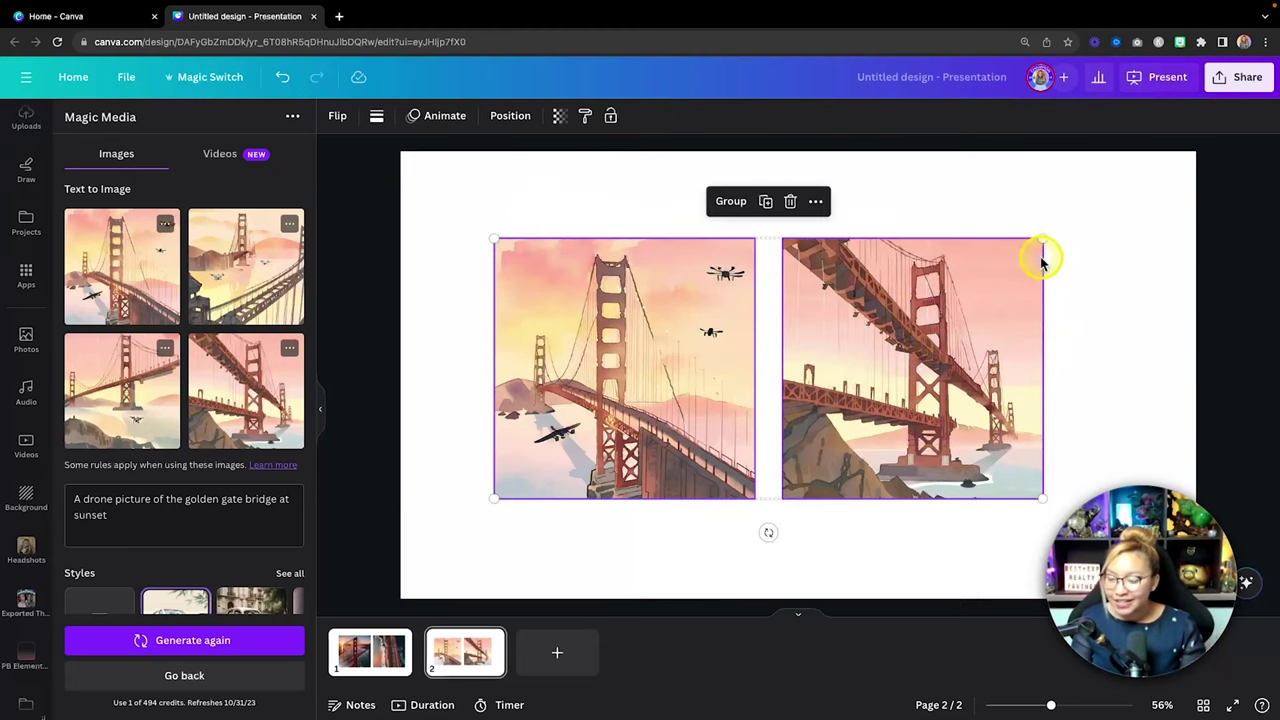
left_click_drag(1080, 224, 1155, 192)
left_click_drag(1030, 328, 1009, 354)
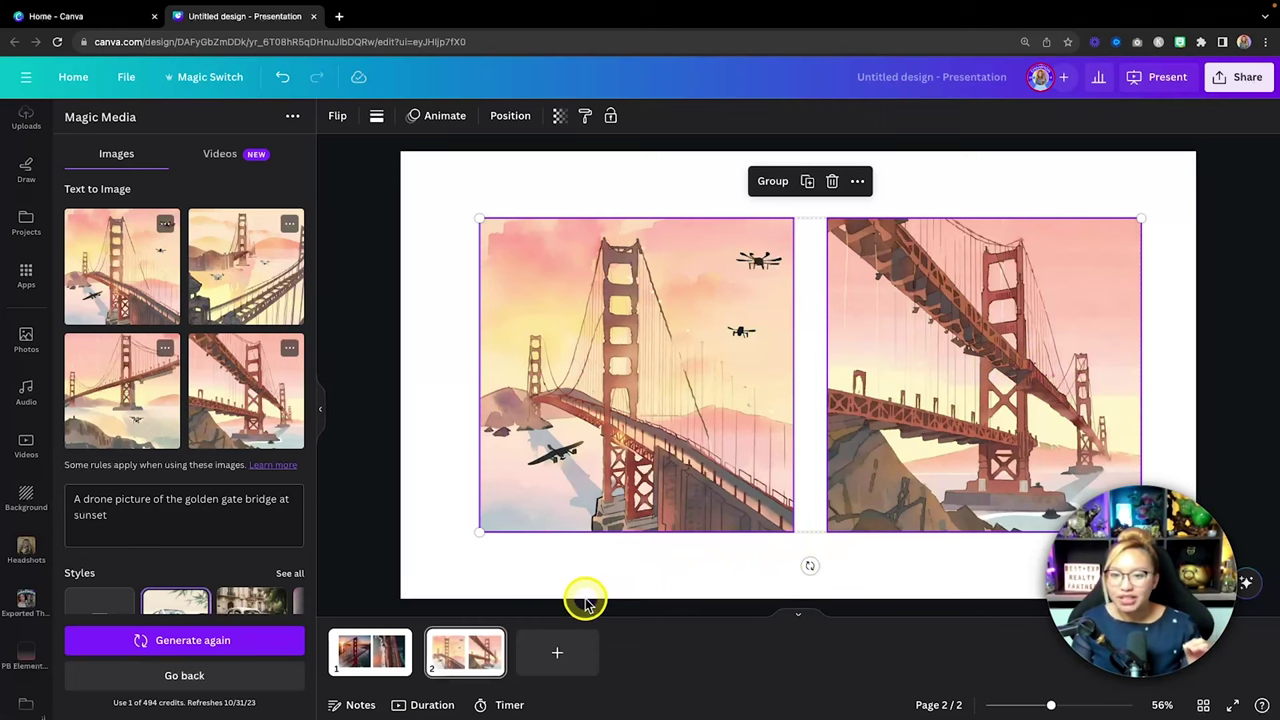
Step: Generate a Text to Video clip from "a water front property with a boat ripping across the lake" and add a blank third page
left_click(221, 154)
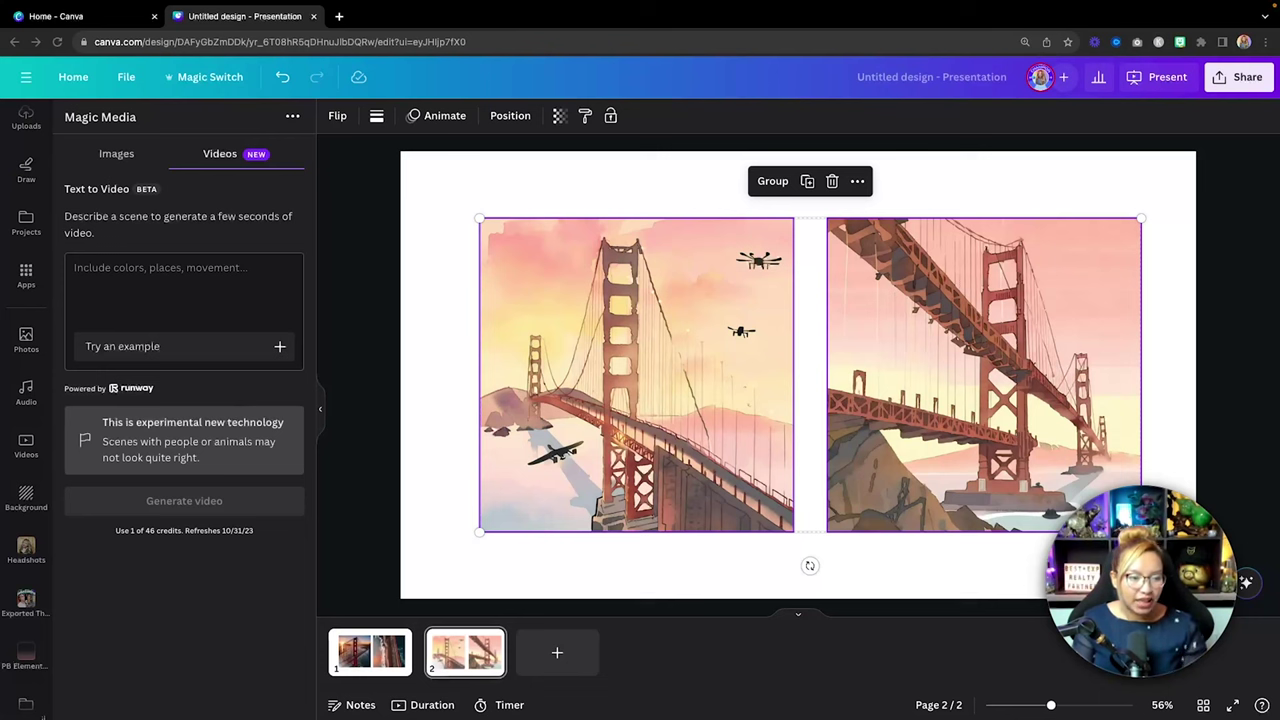
key("super+c")
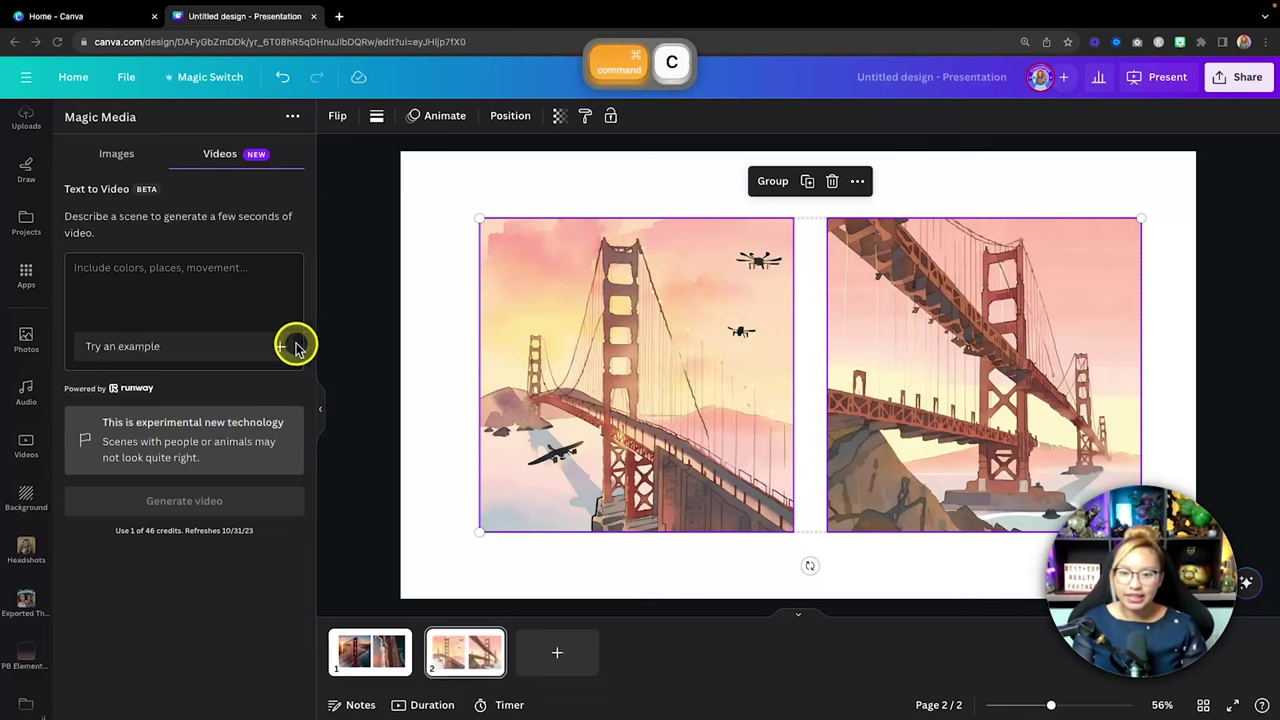
left_click(180, 269)
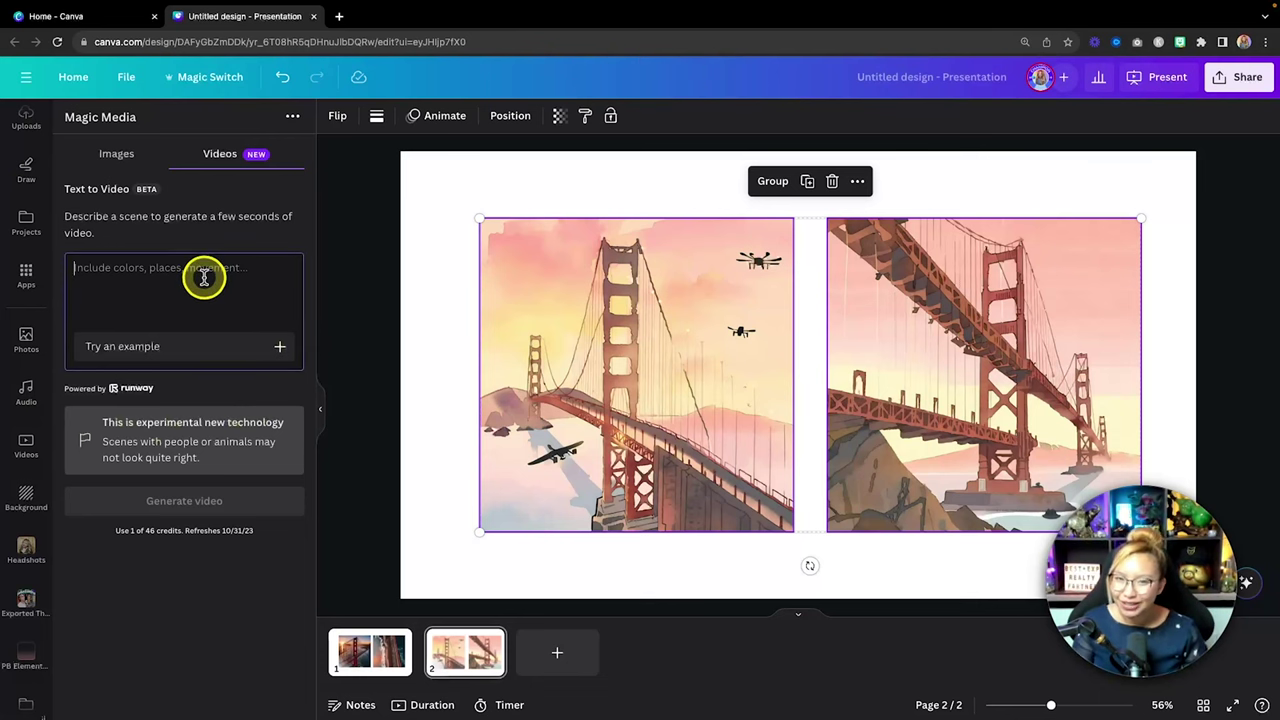
key("super+v")
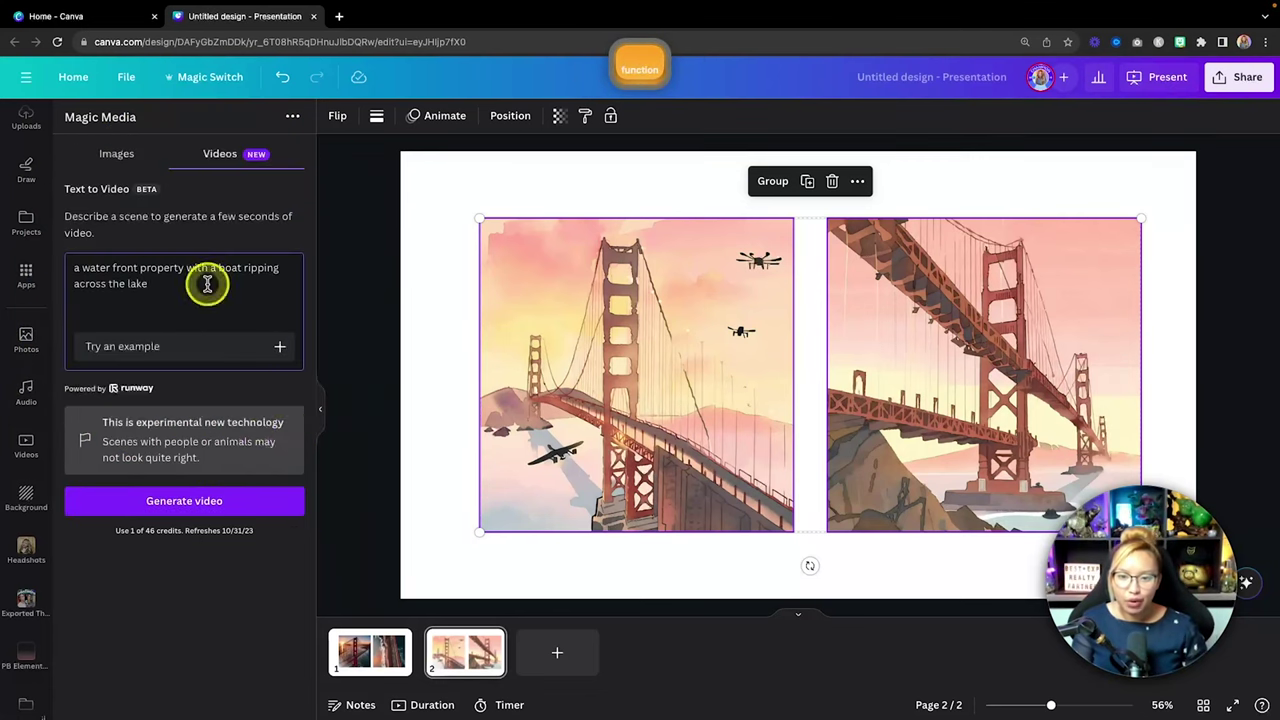
left_click(557, 652)
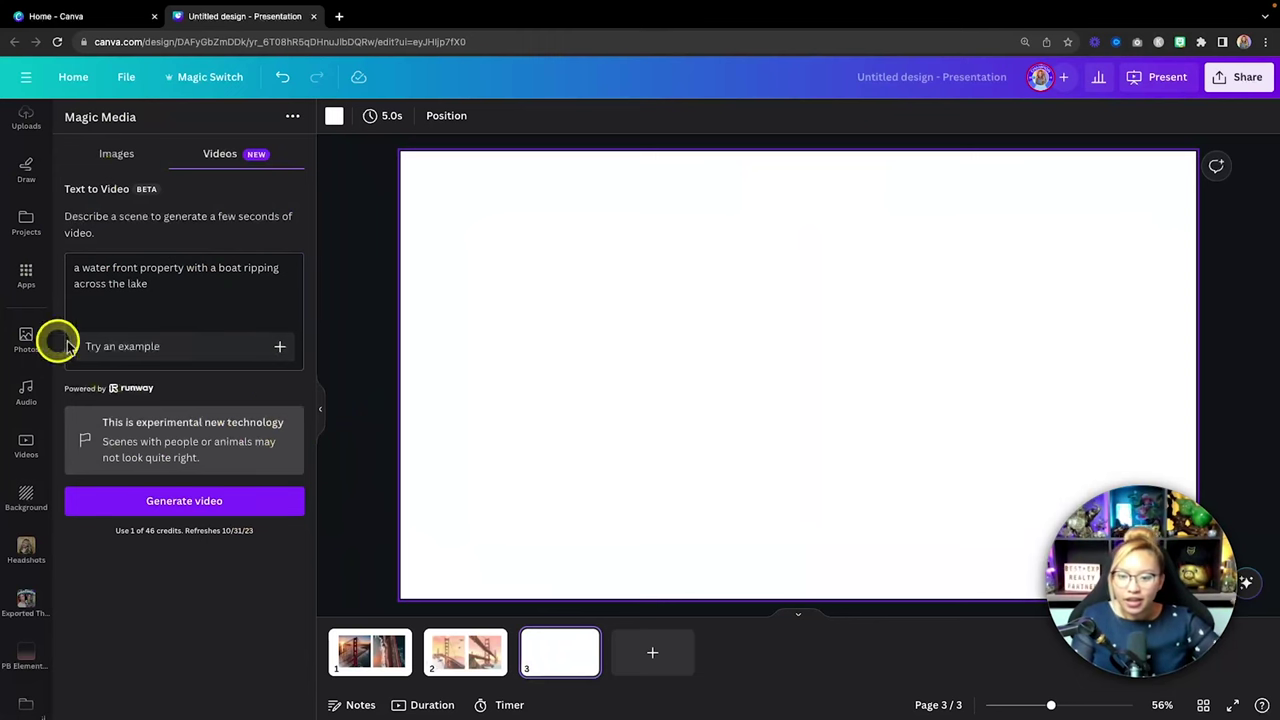
left_click(206, 499)
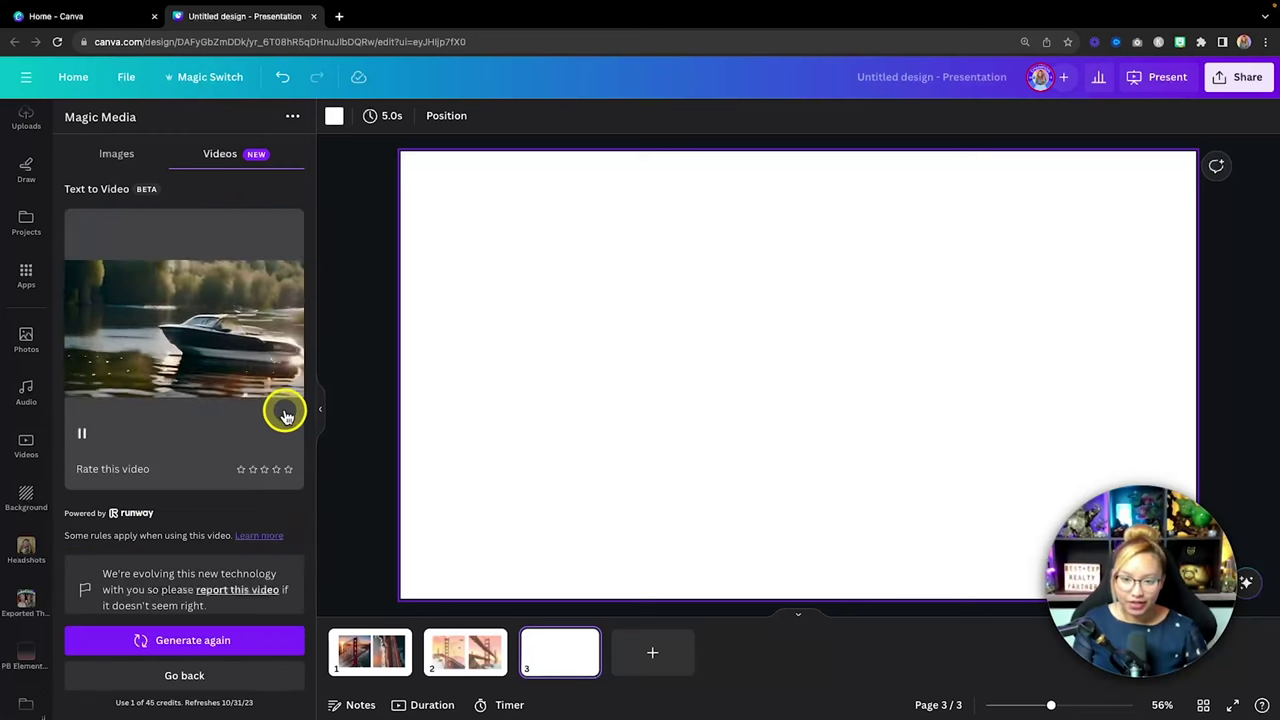
Step: Place the generated boat video on page 3 and play it back
left_click(165, 370)
left_click(781, 377)
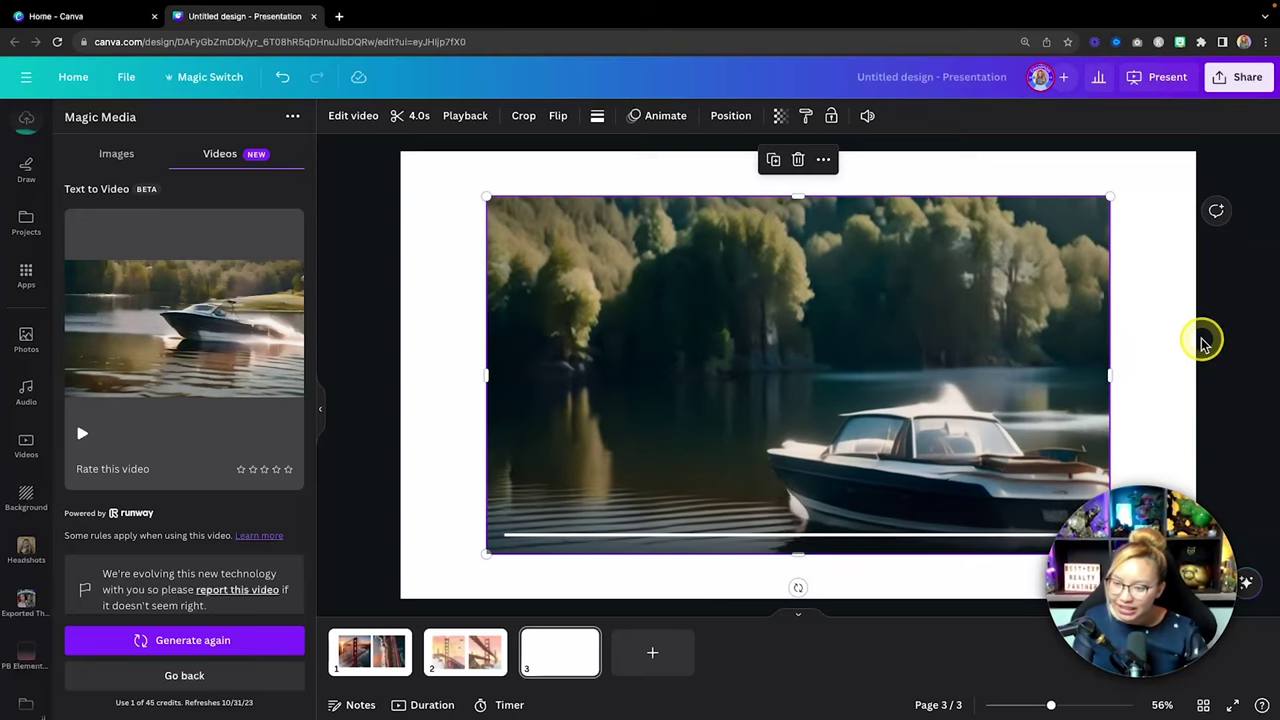
left_click(797, 378)
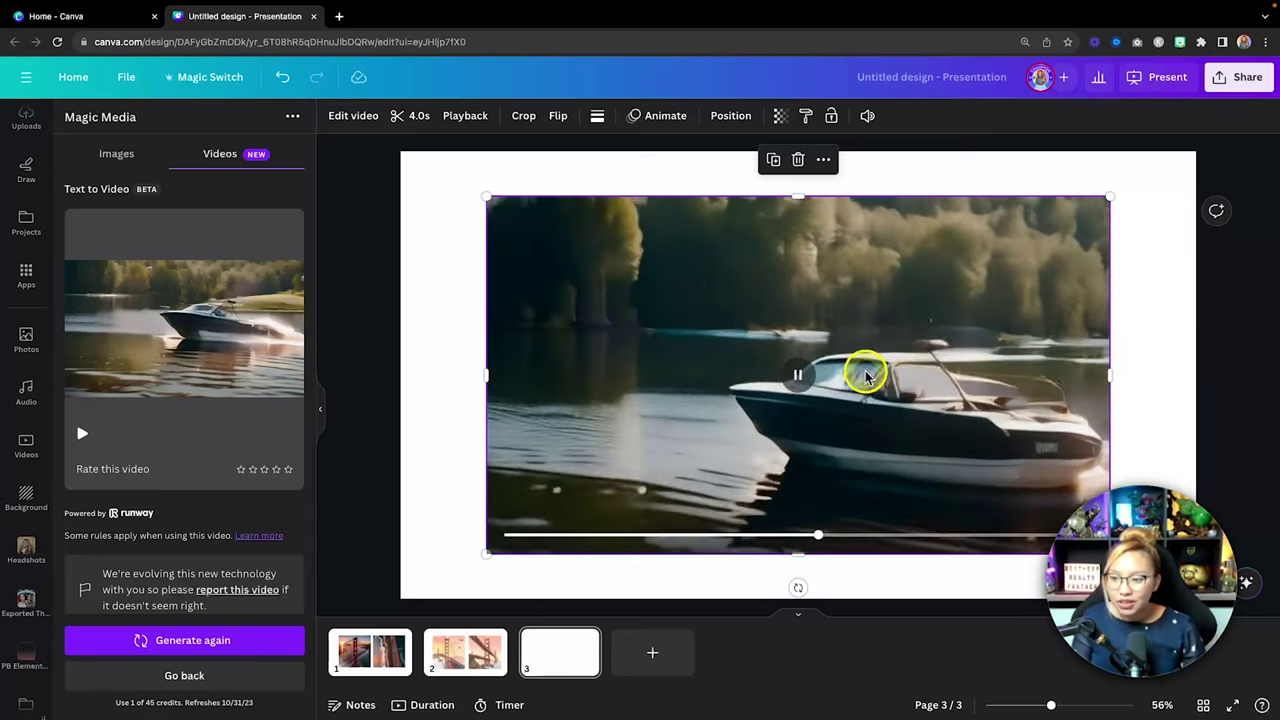
left_click(798, 380)
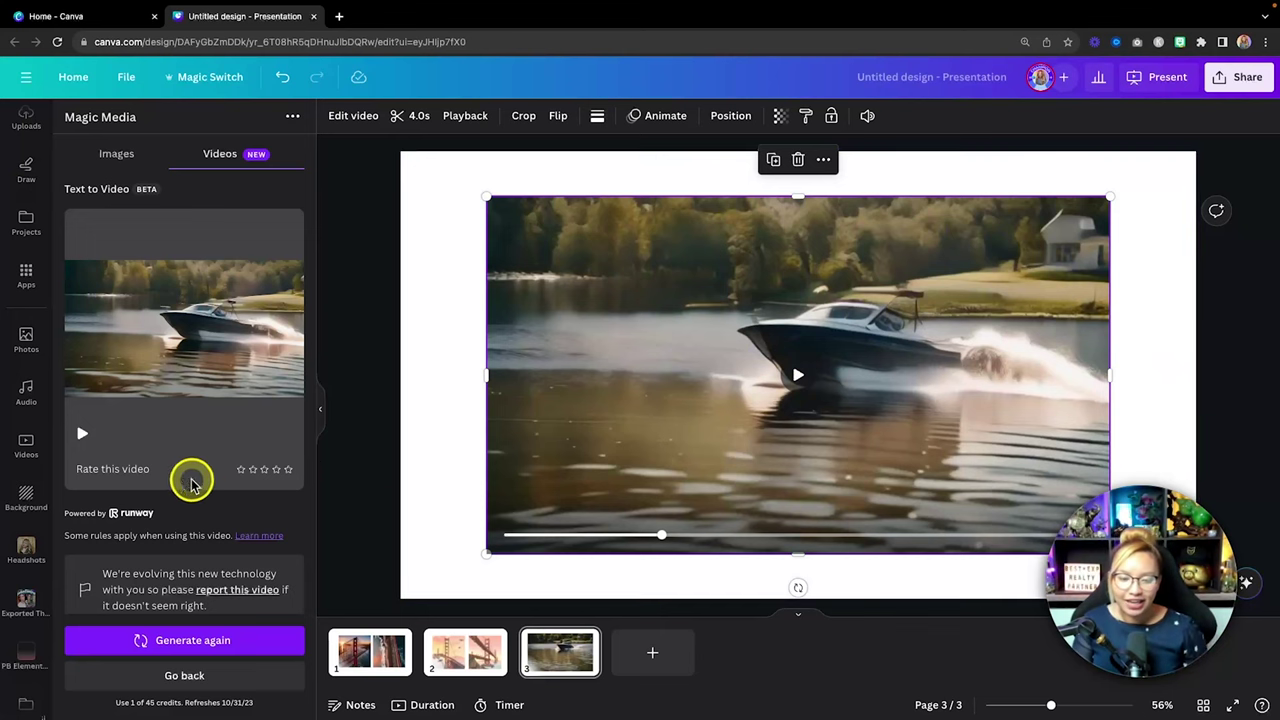
key("fn")
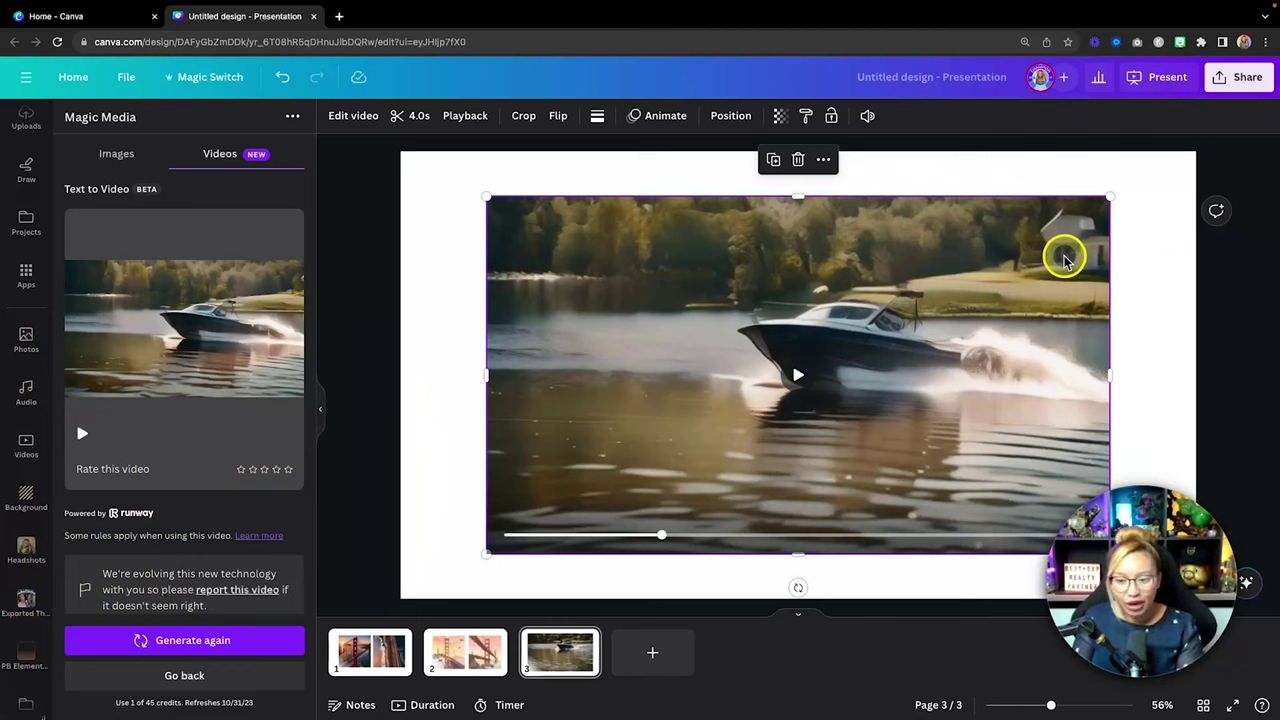
scroll(238, 553, "down", 2)
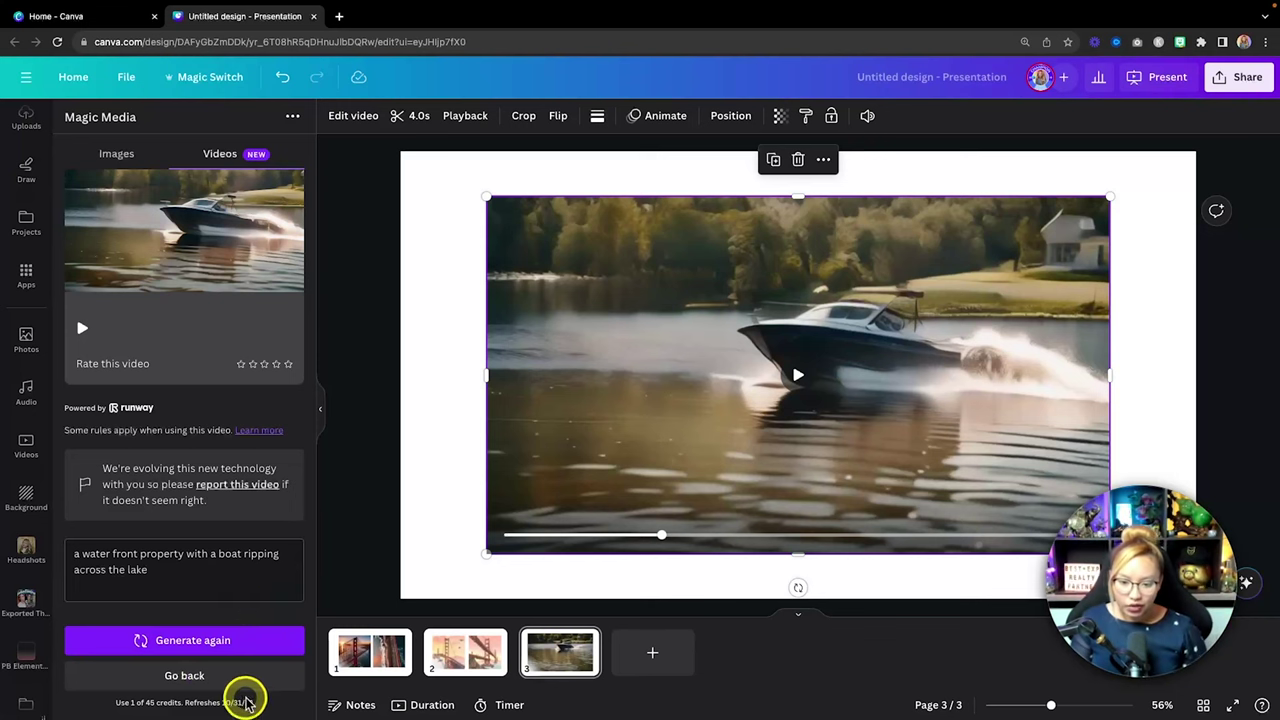
key("fn")
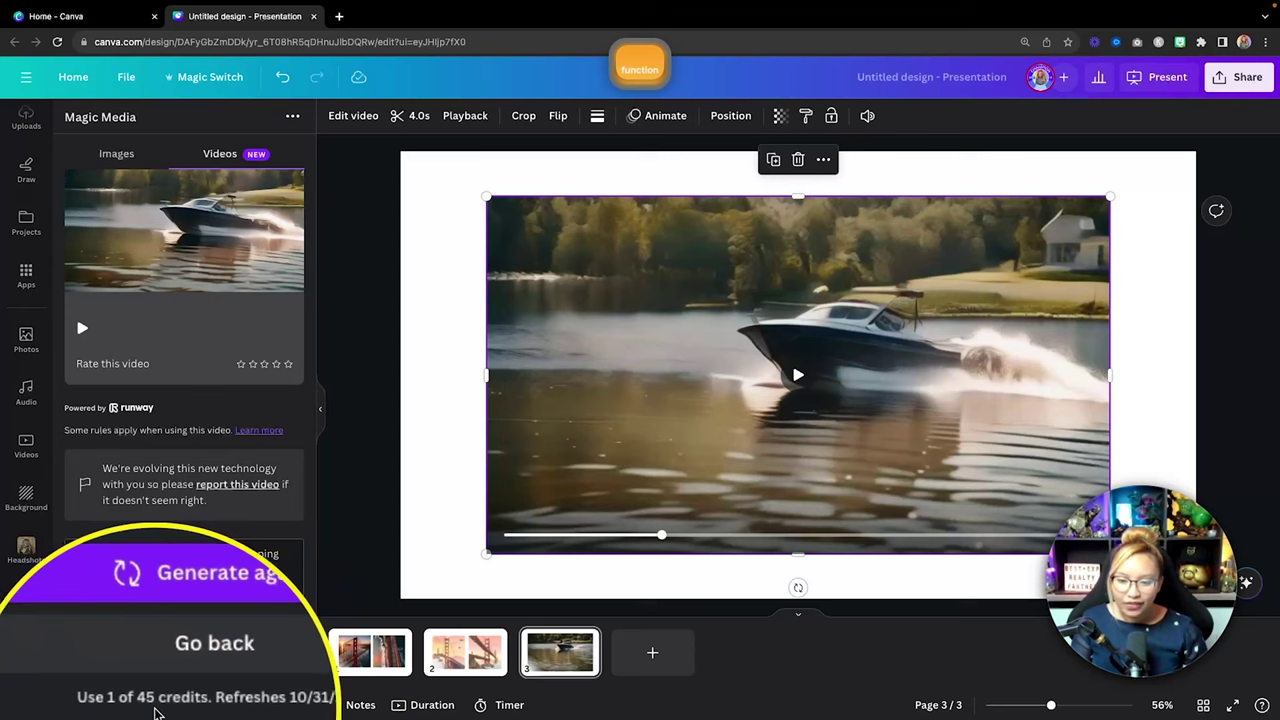
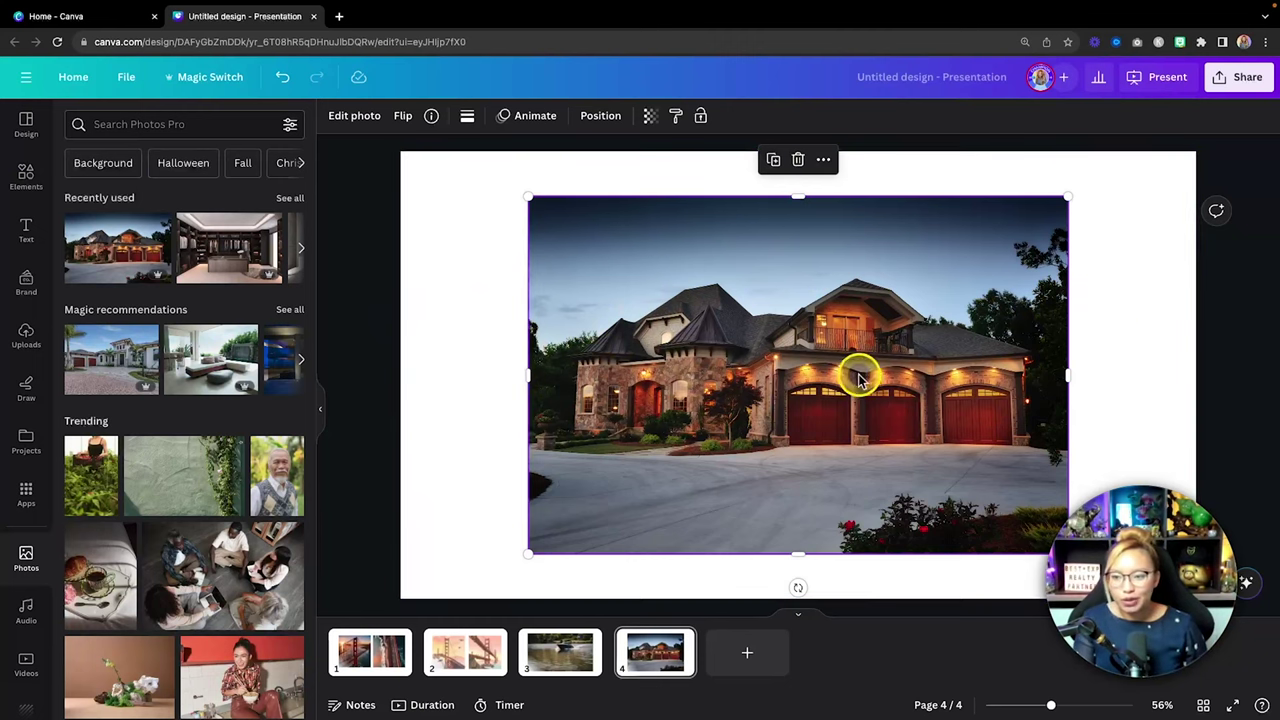
Step: Try to fill page 4 by moving the house photo into the corner and enlarging it, and undo both changes
left_click_drag(860, 371, 729, 334)
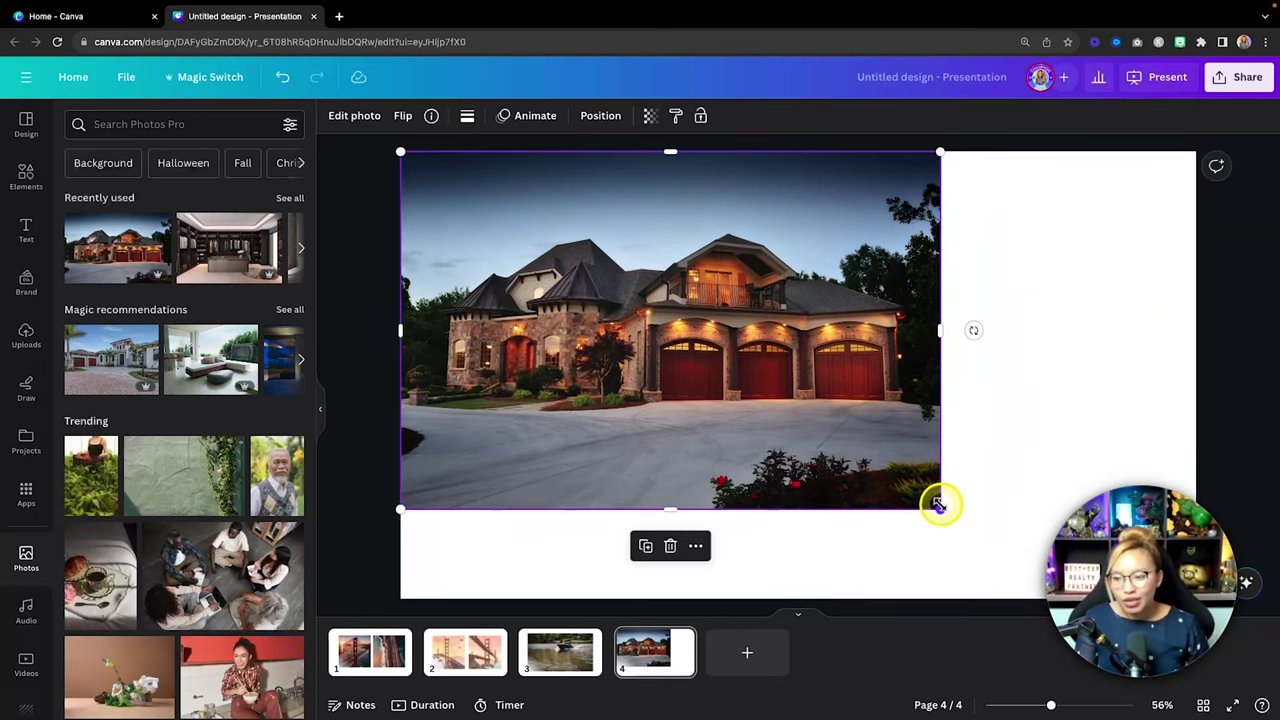
left_click_drag(940, 505, 1198, 555)
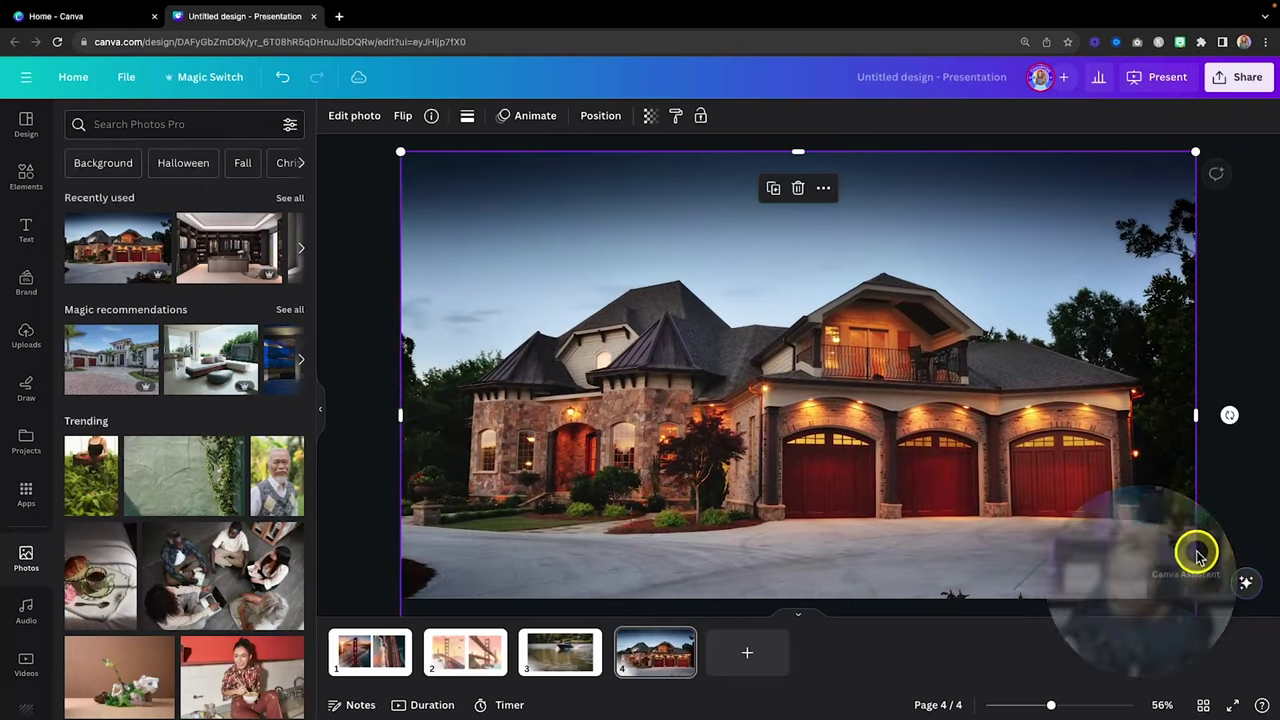
key("super+z")
key("super+z")
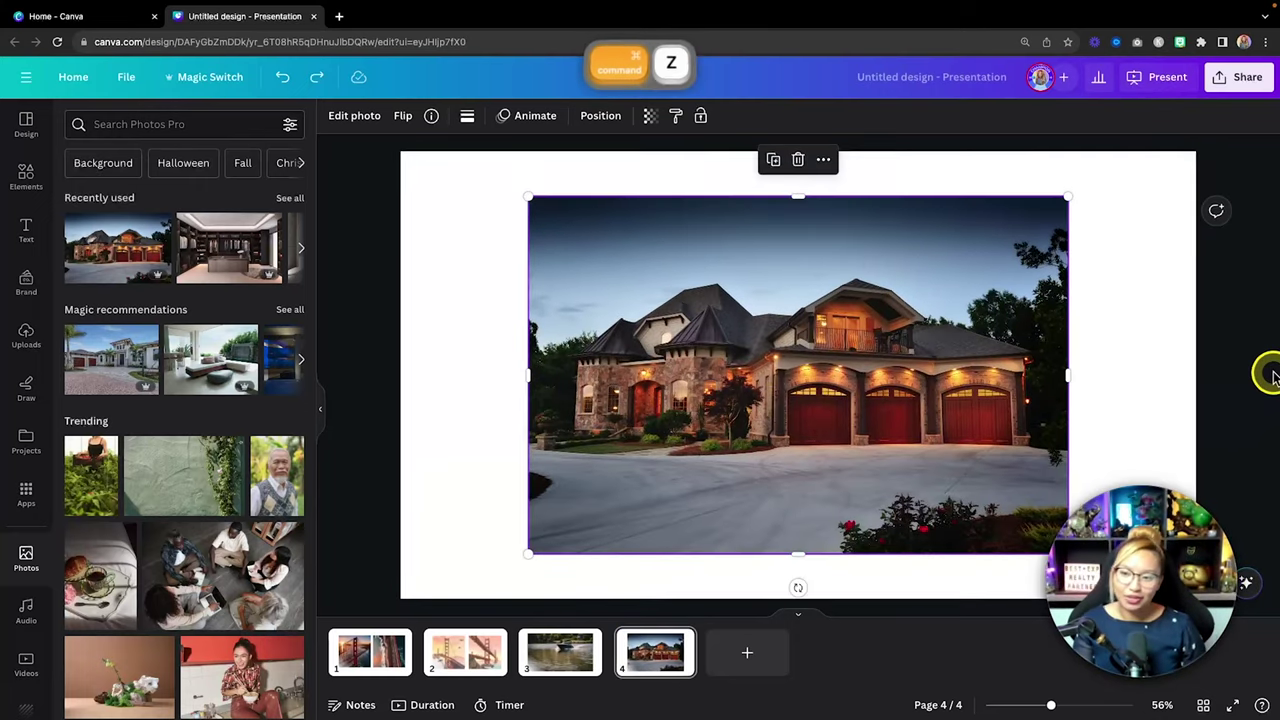
Step: Extend the house photo on page 4 with Magic Expand, using the Whole Page size
left_click(437, 337)
left_click(750, 352)
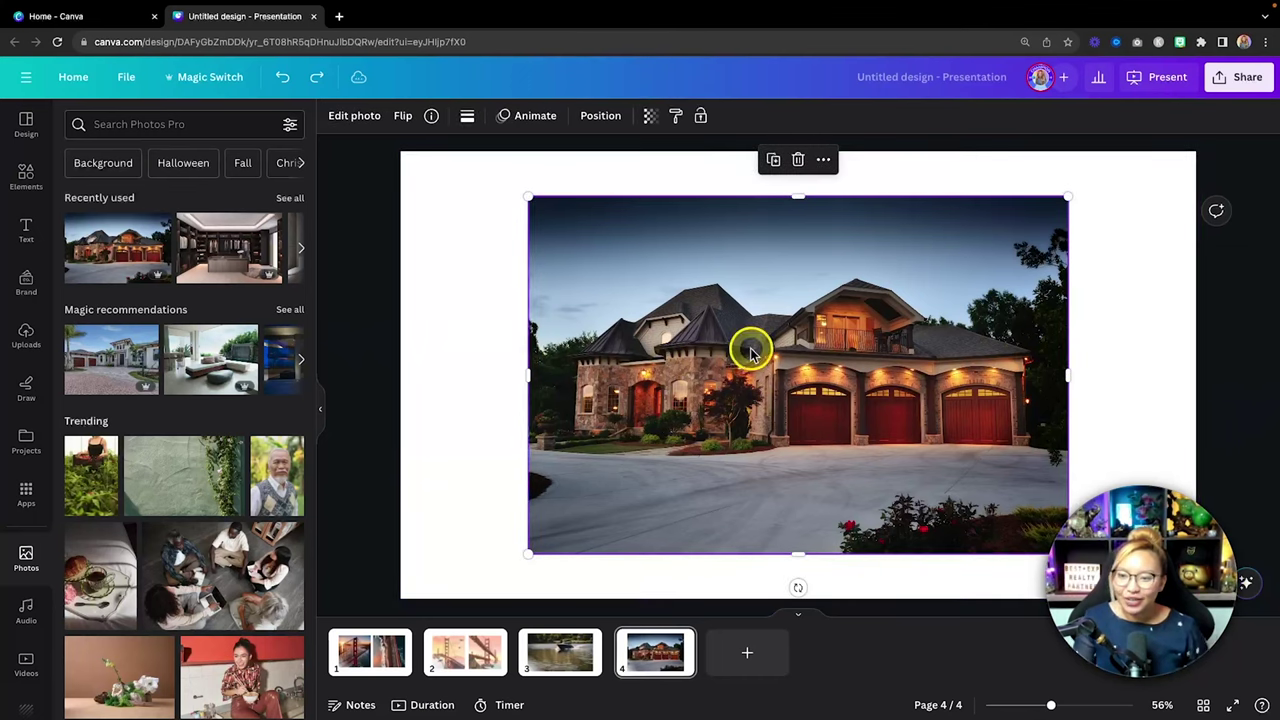
key("fn")
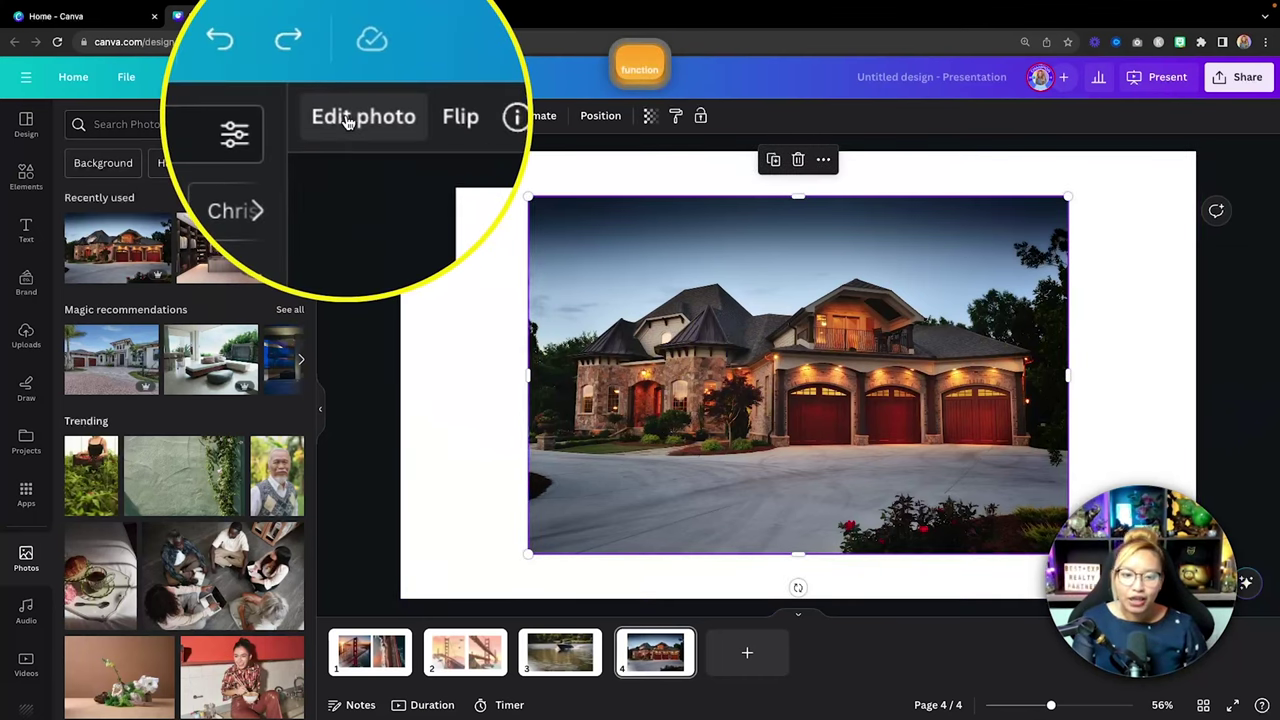
left_click(345, 115)
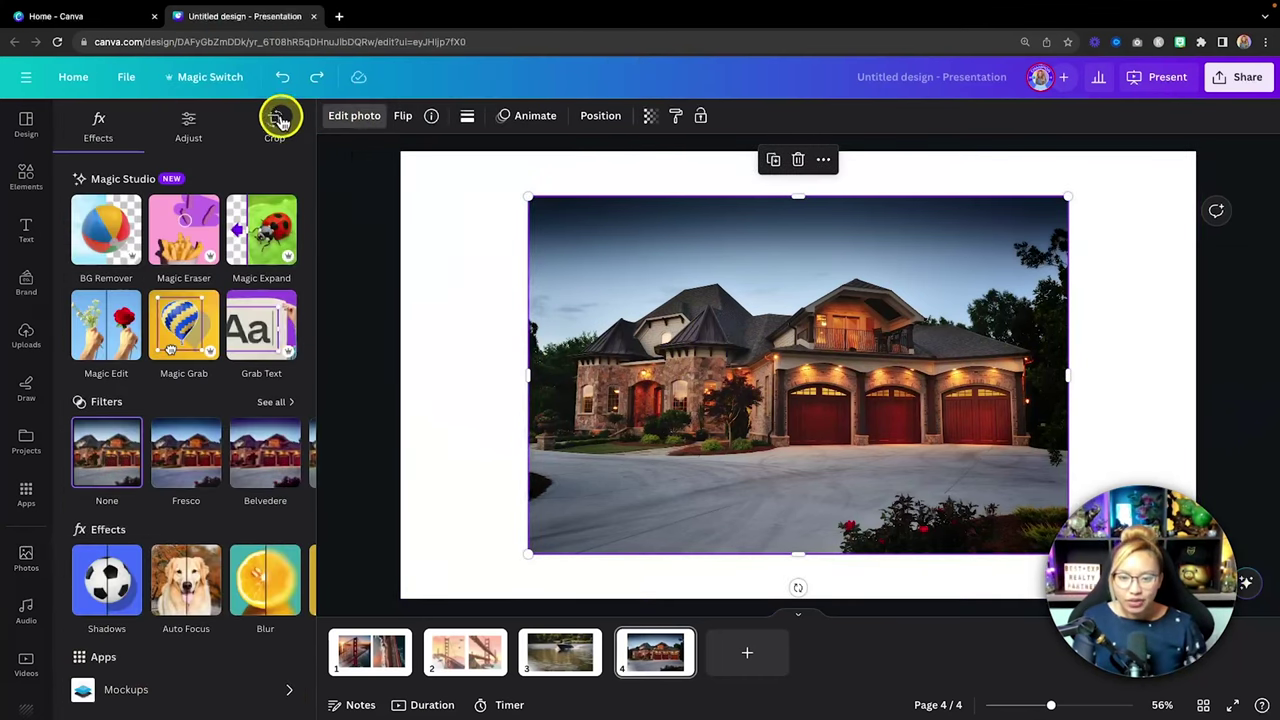
key("fn")
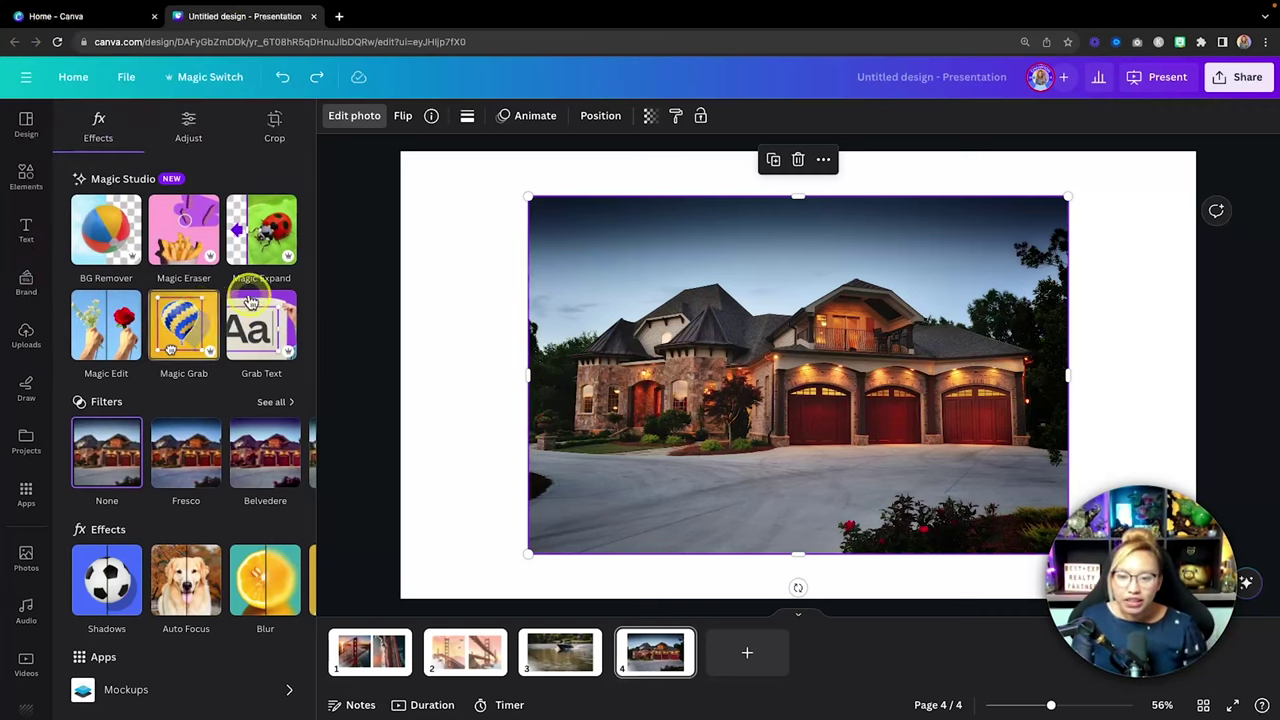
key("fn")
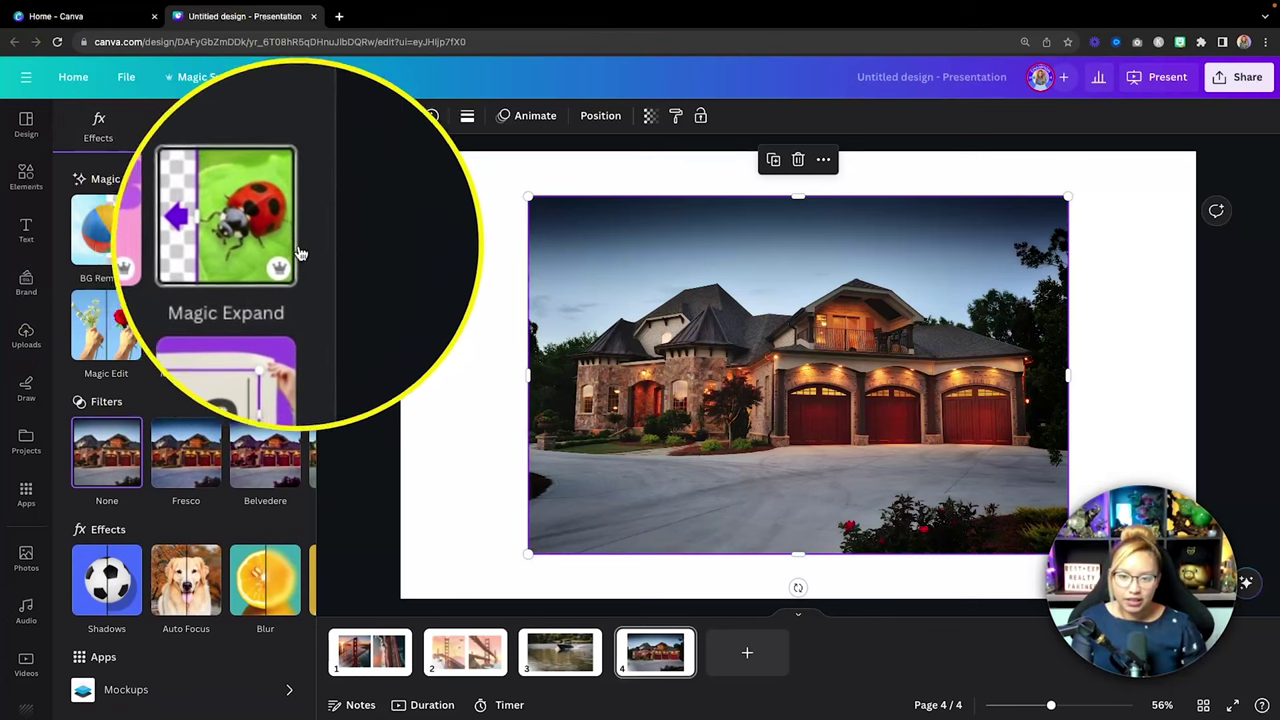
left_click(264, 235)
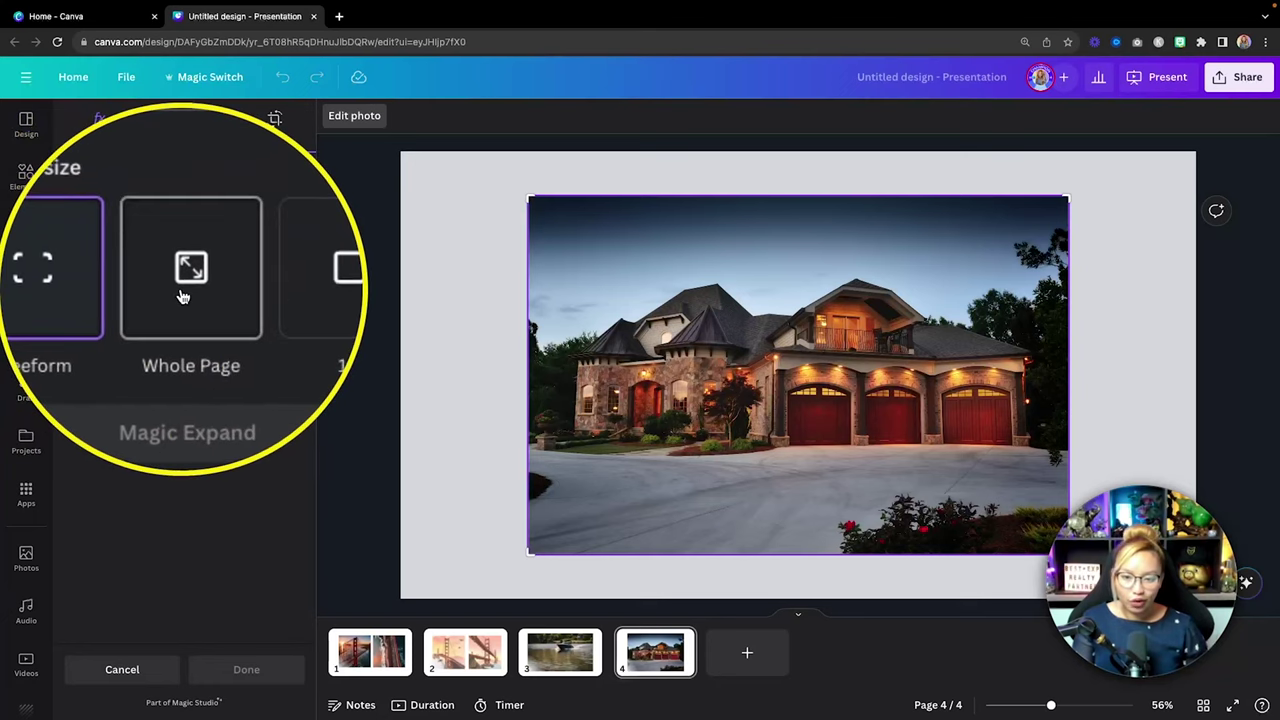
left_click(181, 292)
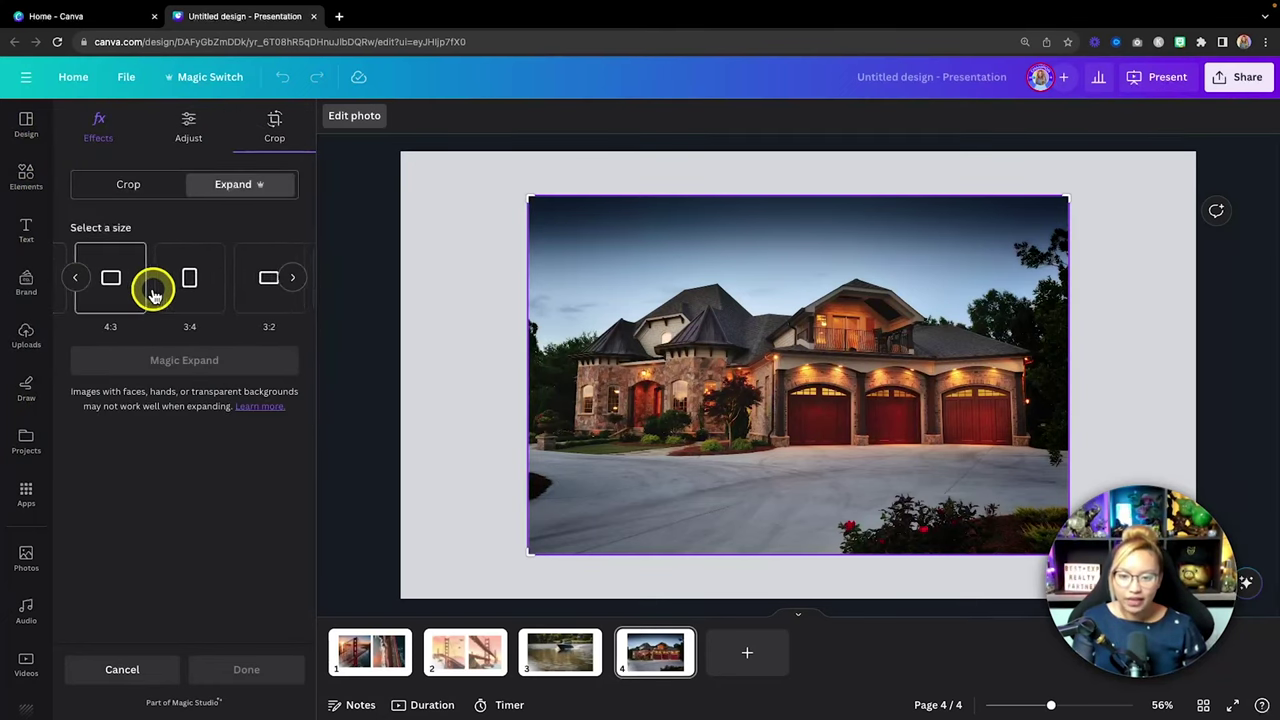
scroll(155, 296, "left", 3)
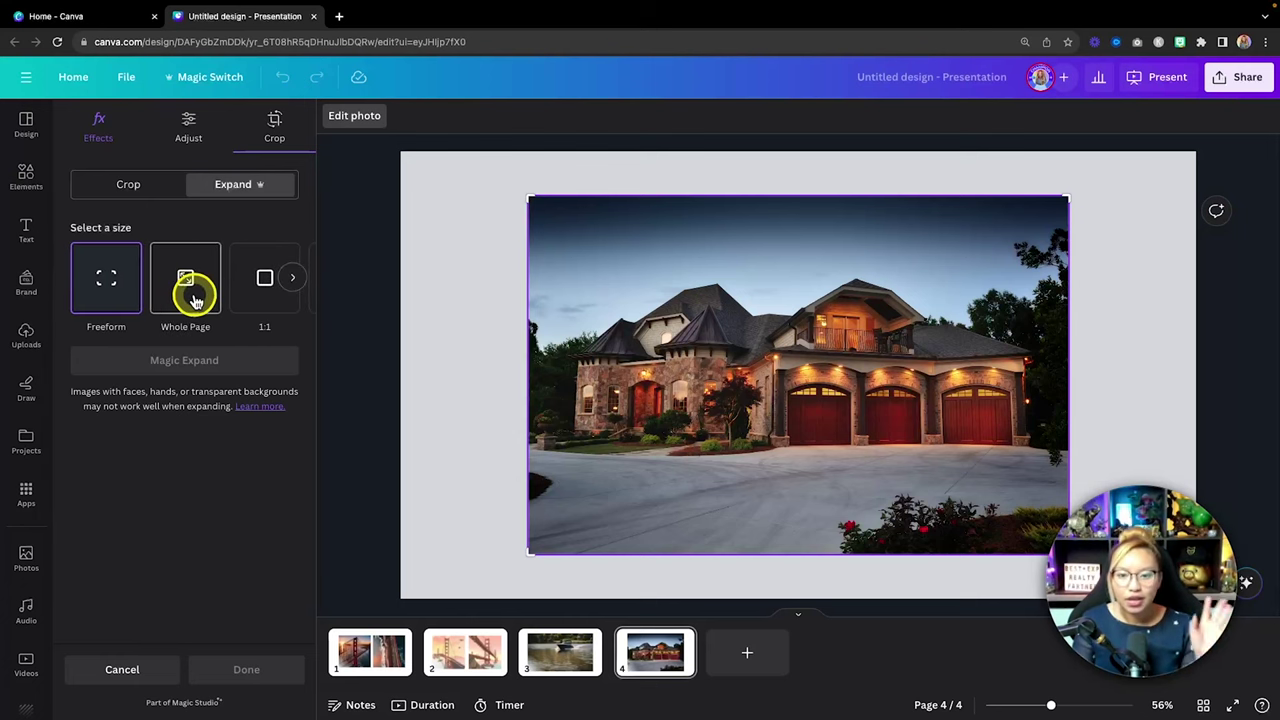
left_click(187, 297)
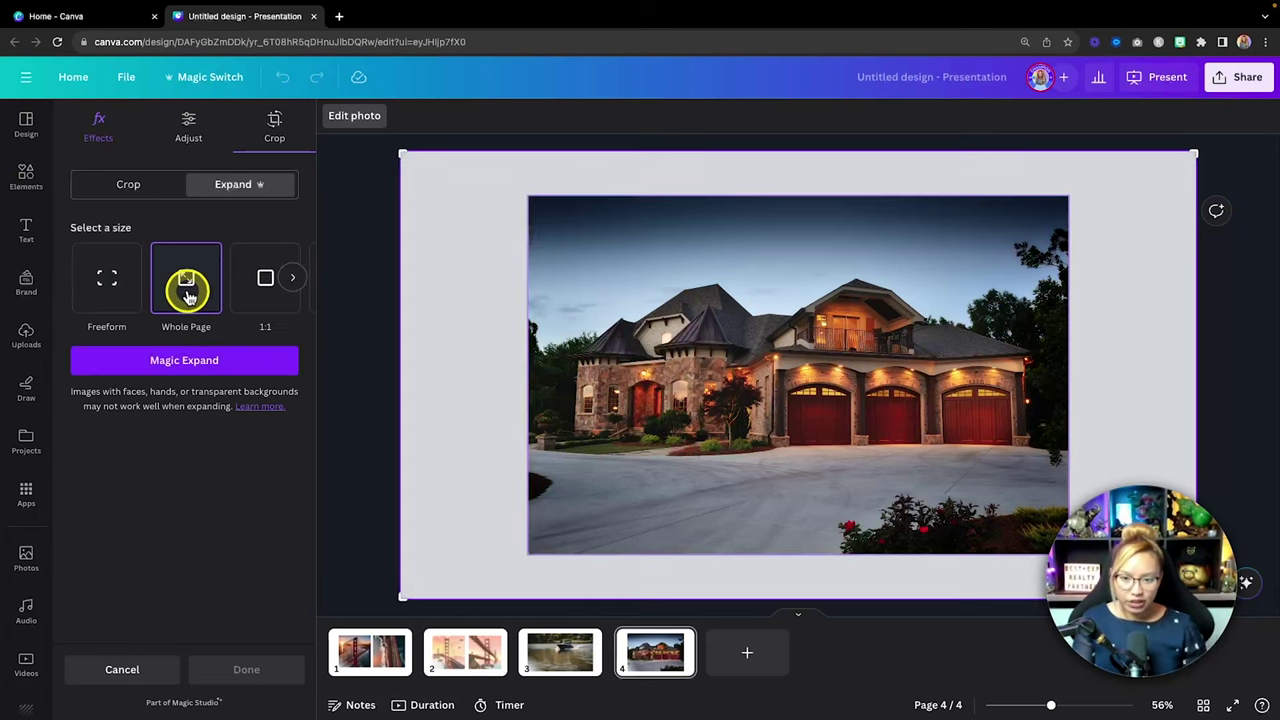
left_click(246, 365)
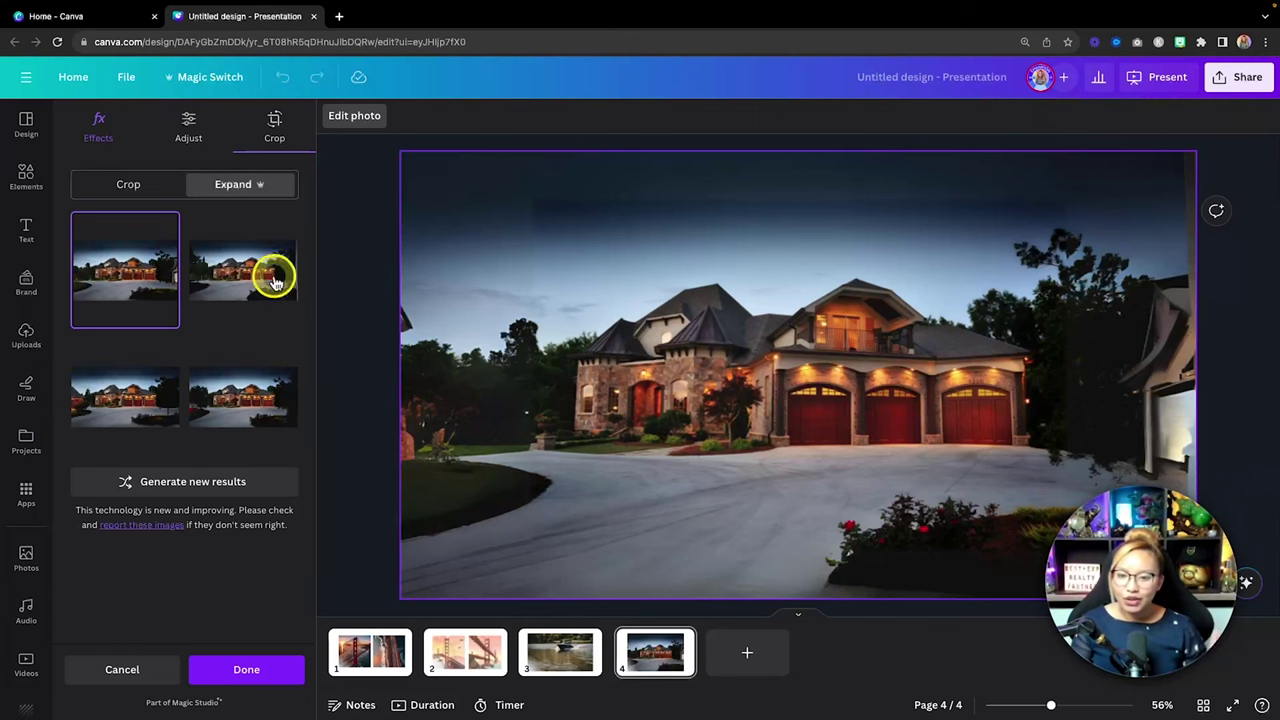
Step: Compare the generated expansions of the house photo, apply the fourth one and select page 4
left_click(228, 286)
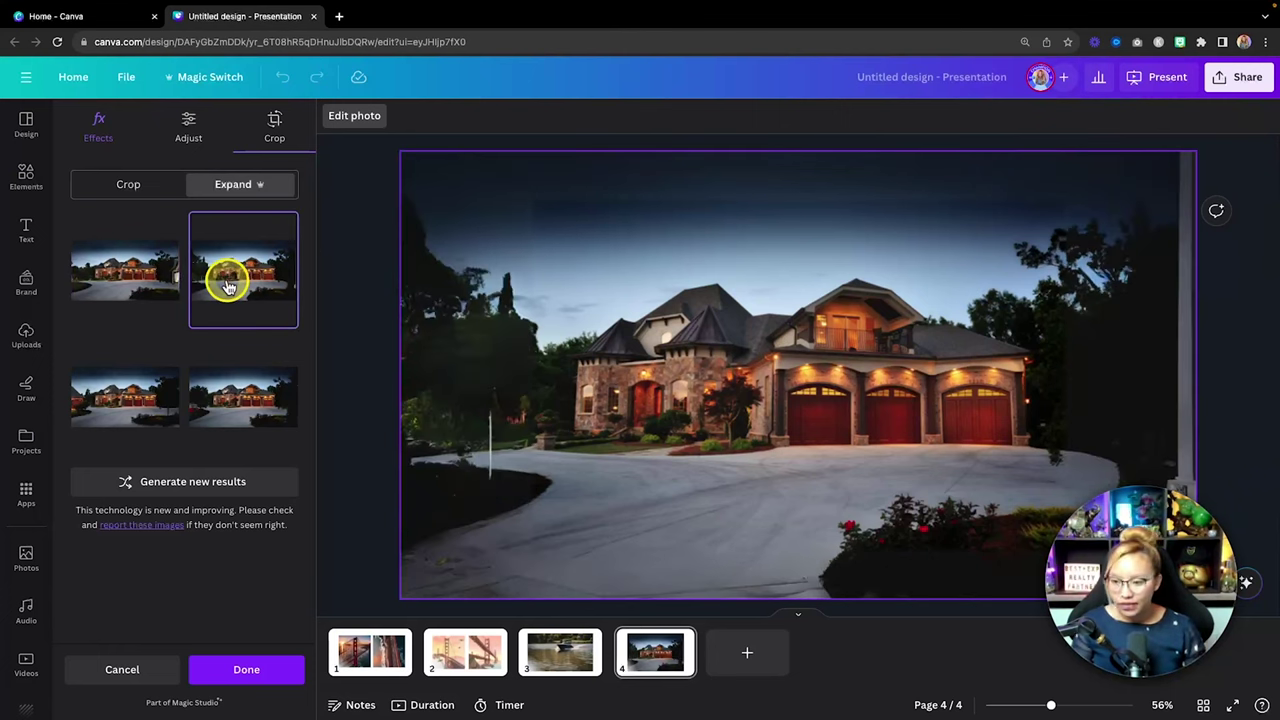
left_click(137, 400)
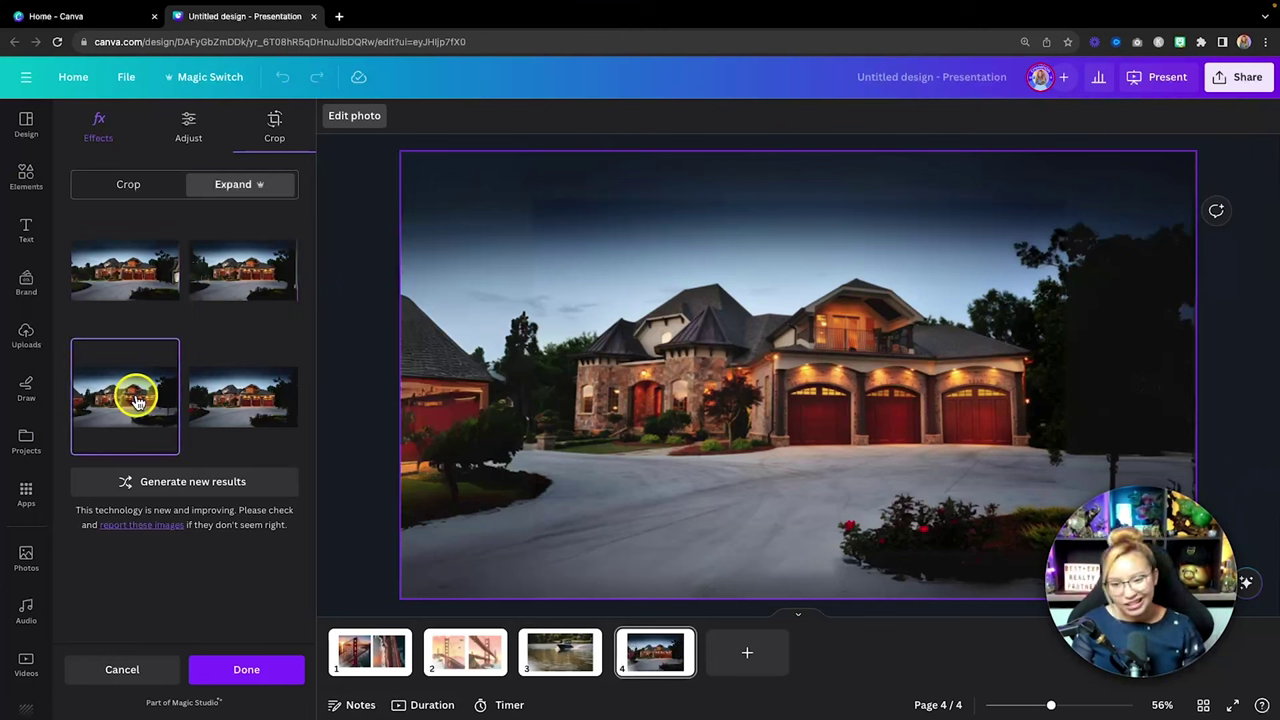
left_click(232, 402)
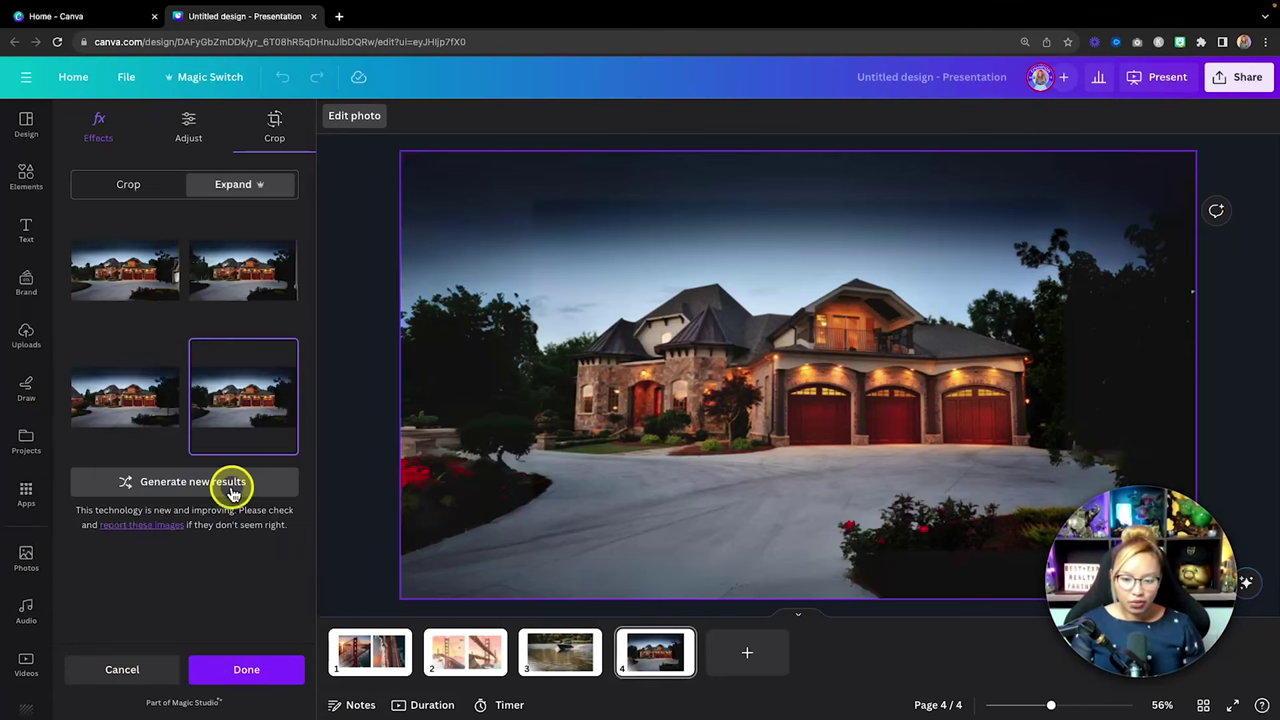
left_click(262, 672)
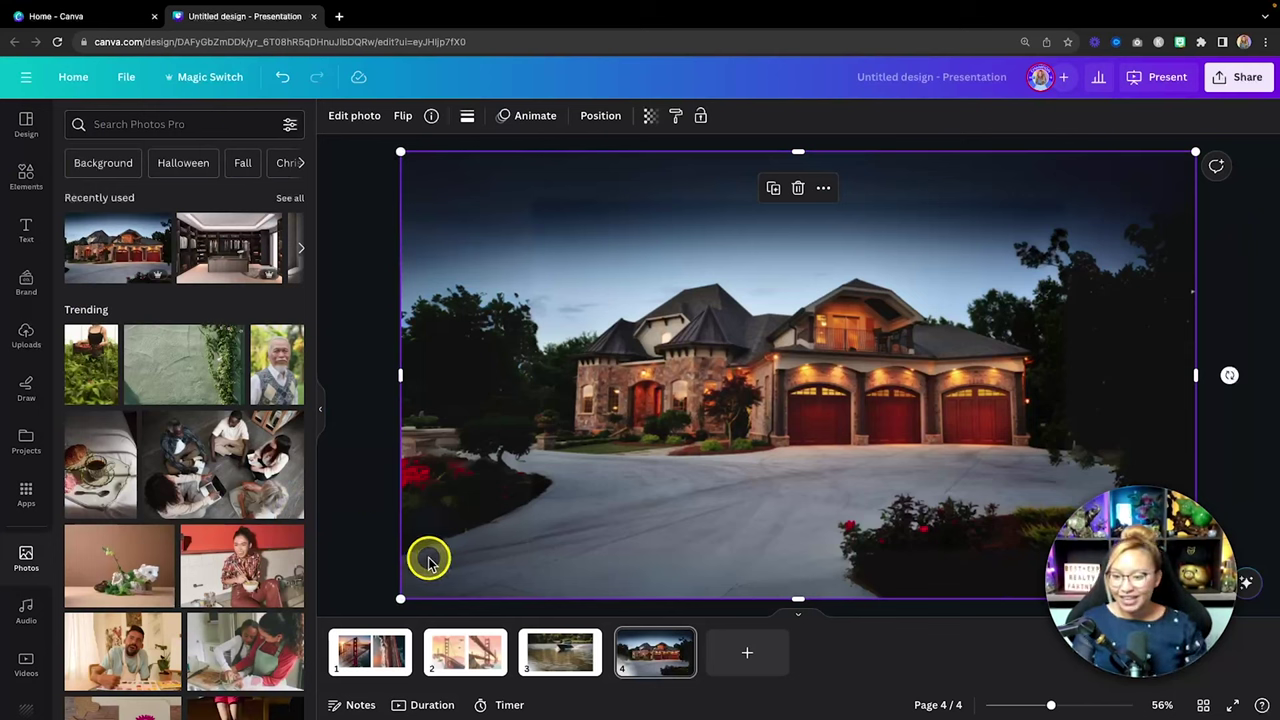
left_click(653, 655)
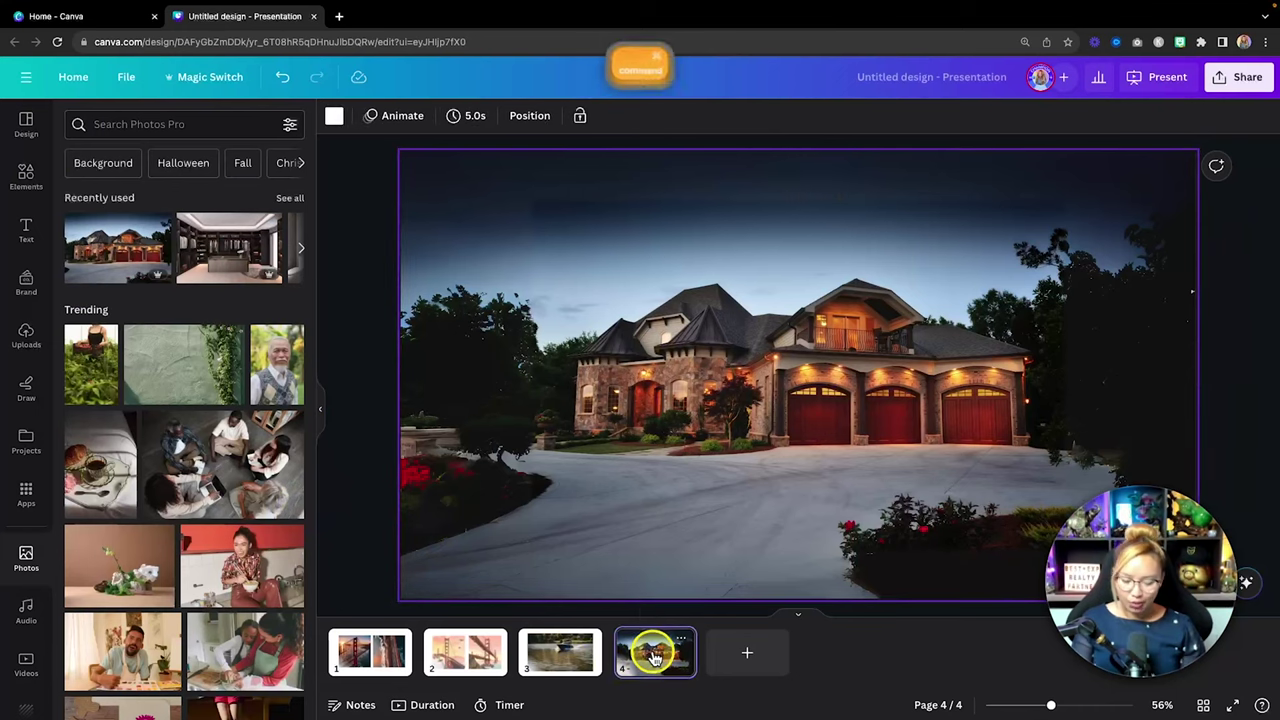
Step: Duplicate page 4 and separate the house from its sky on the new page 5 with Magic Grab
key("super+d")
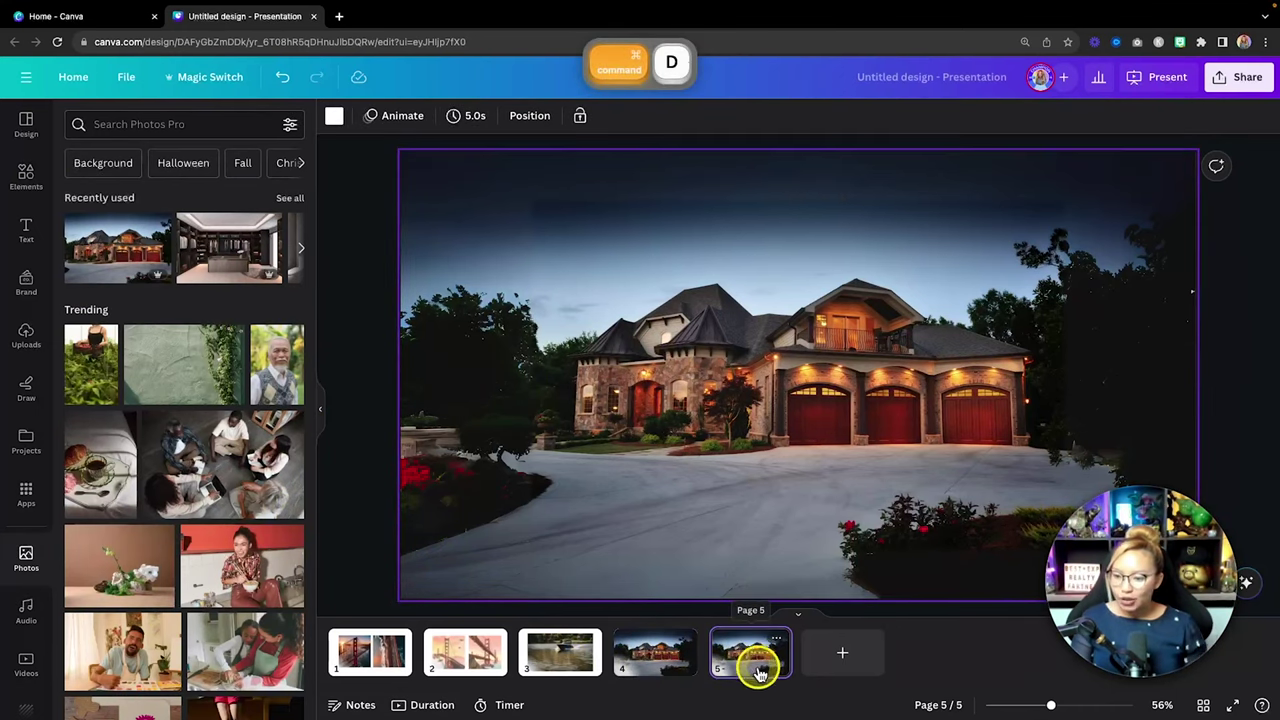
left_click(740, 328)
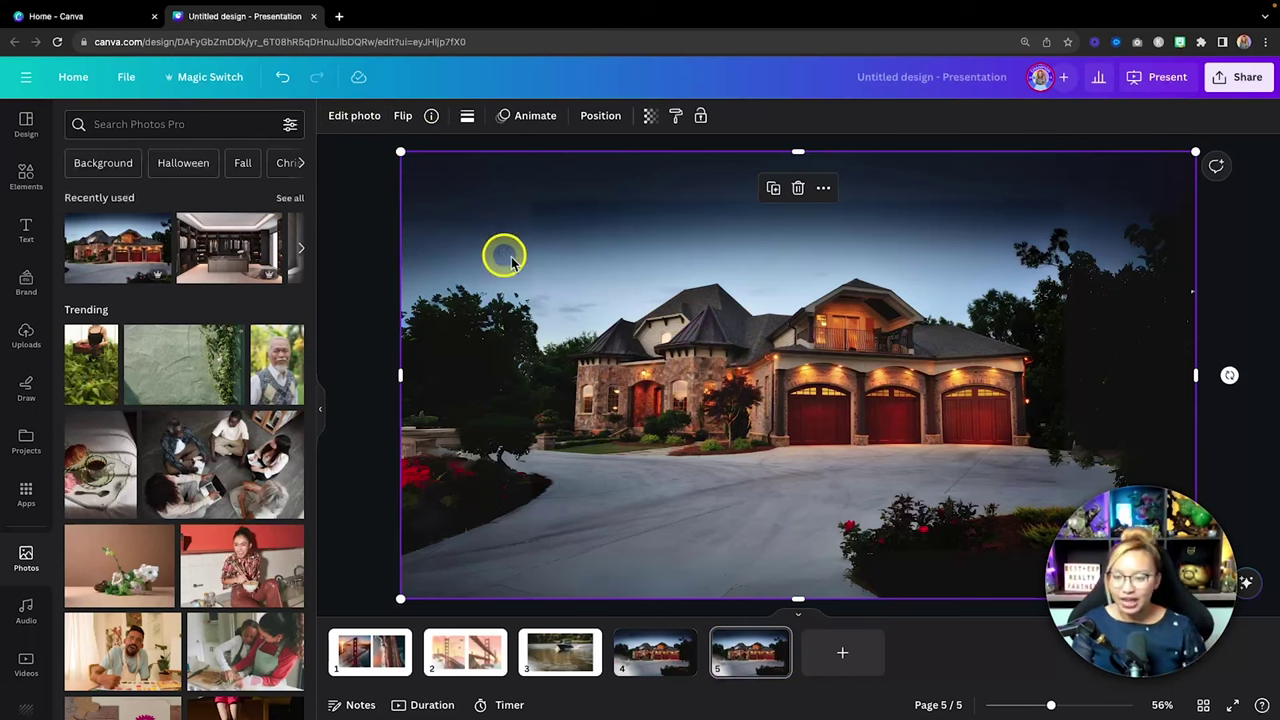
key("fn")
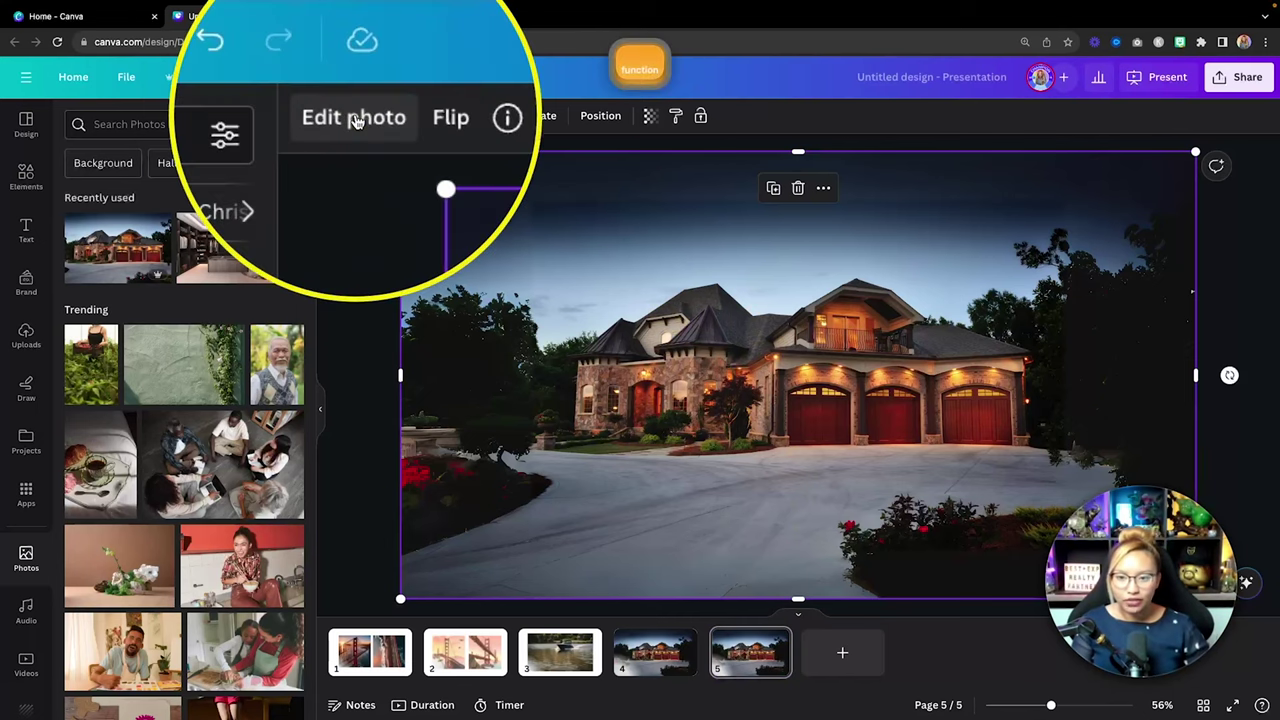
left_click(355, 116)
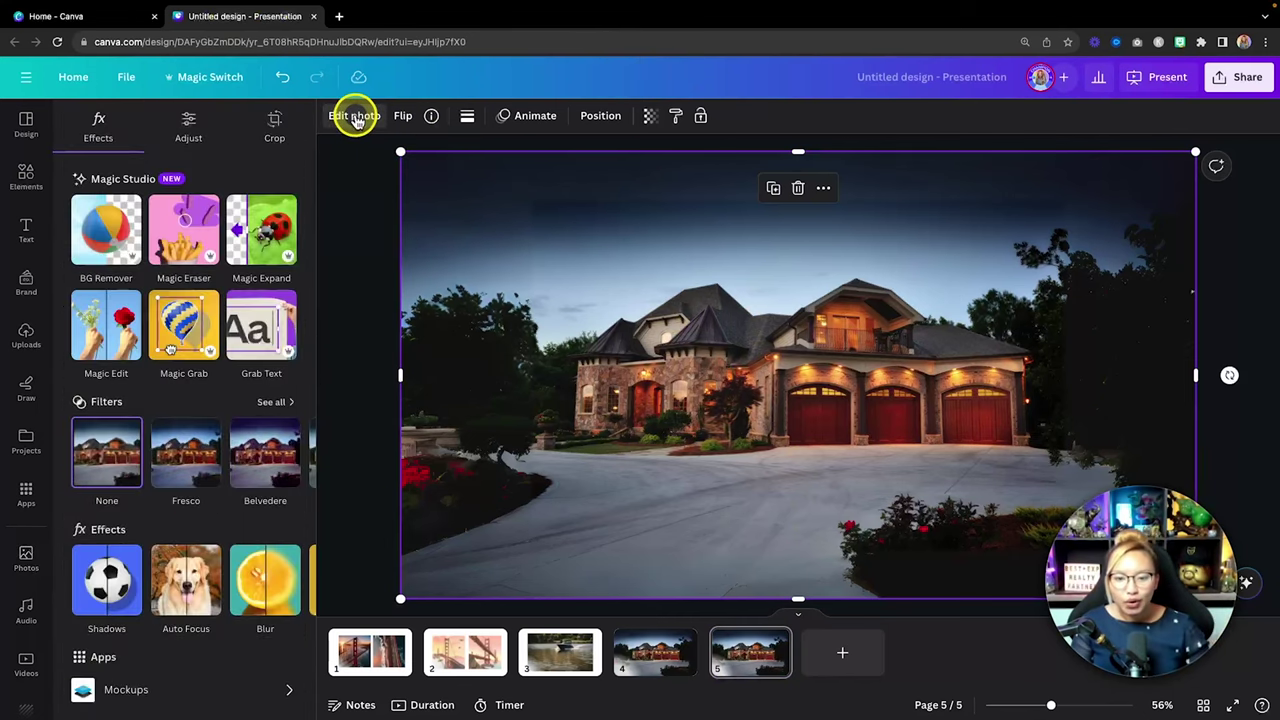
key("fn")
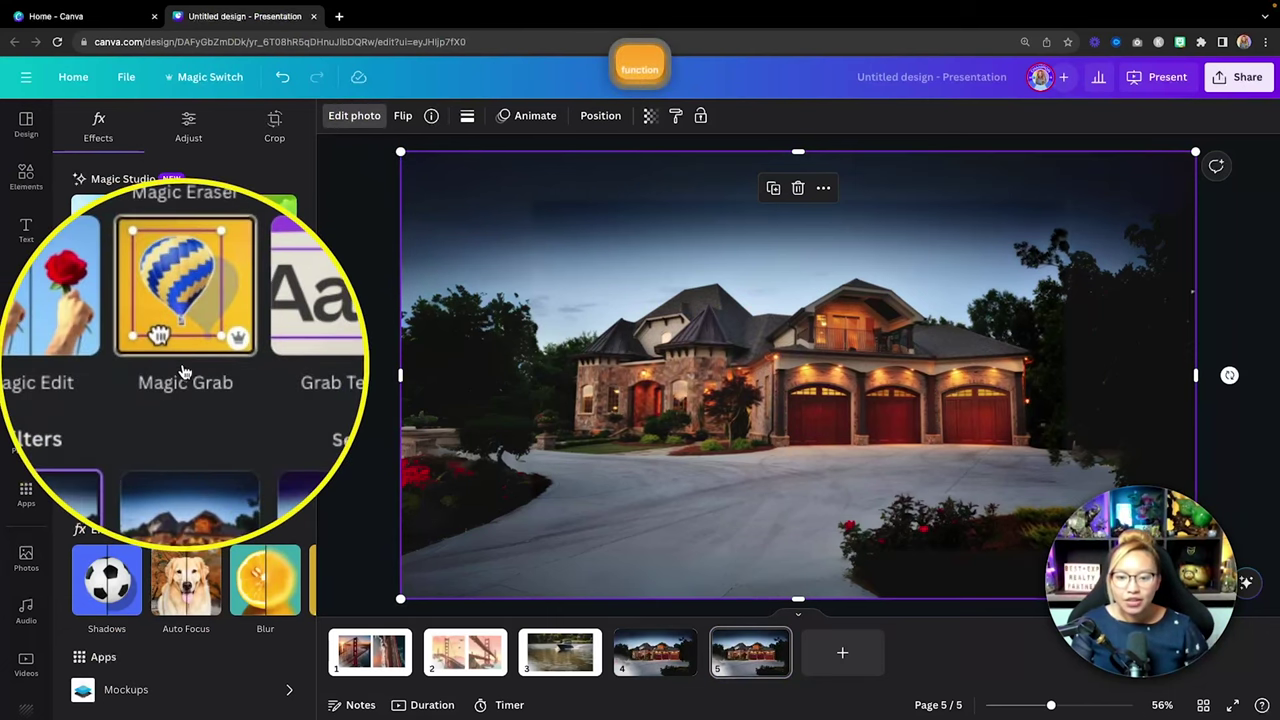
left_click(193, 345)
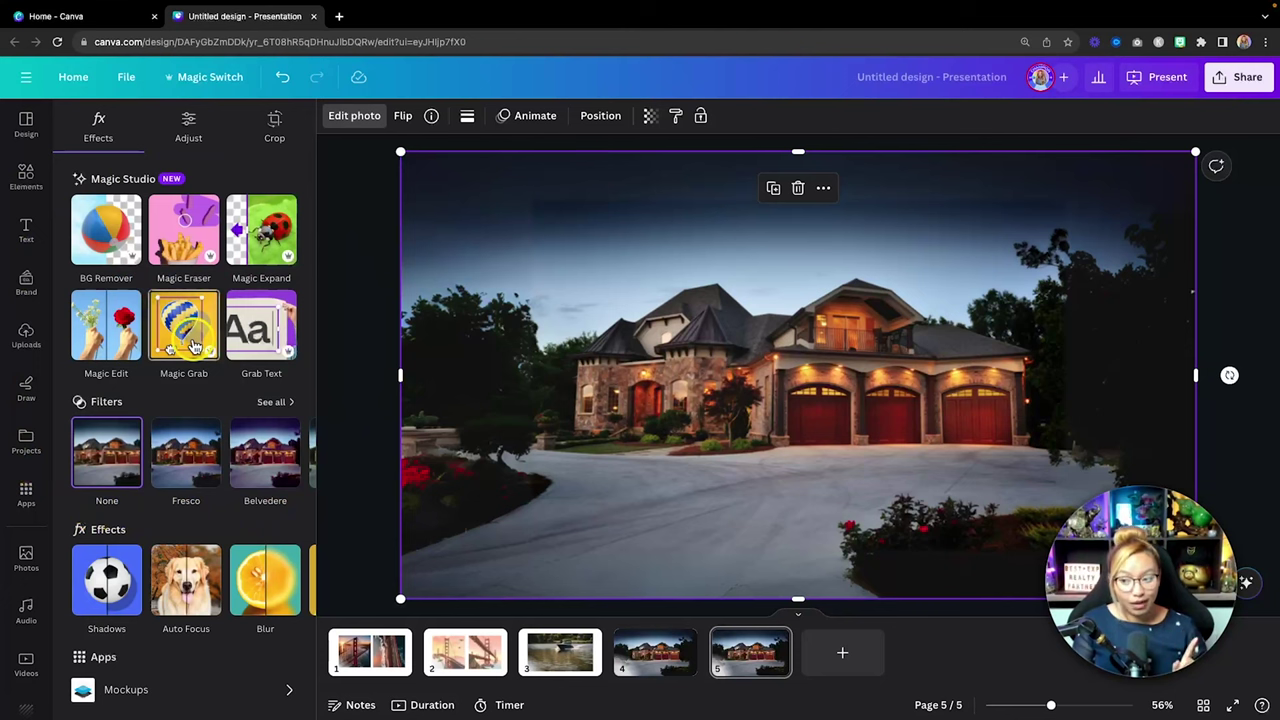
left_click(184, 333)
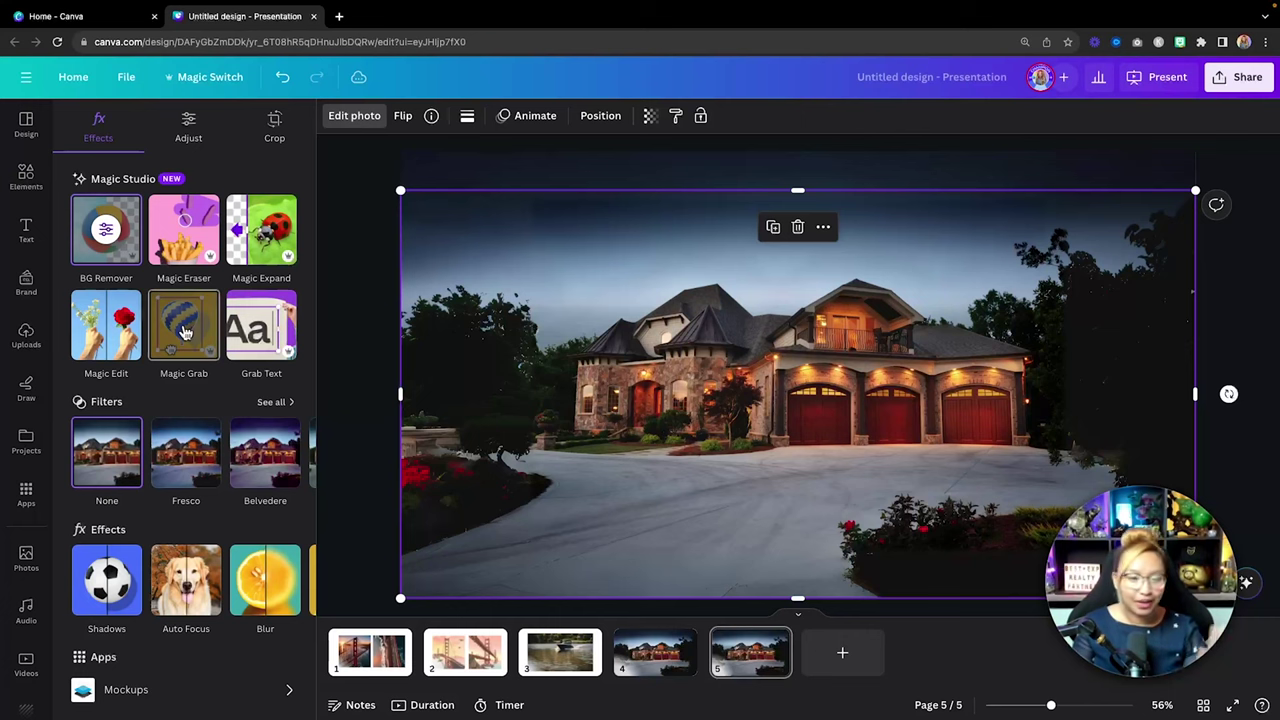
Step: Test moving the grabbed house on page 5 and examine the page's layer list
mouse_move(768, 350)
left_mouse_down()
mouse_move(823, 357)
mouse_move(757, 331)
mouse_move(820, 314)
mouse_move(711, 311)
mouse_move(1203, 323)
mouse_move(1231, 289)
mouse_move(843, 323)
mouse_move(746, 386)
mouse_move(823, 406)
mouse_move(760, 403)
mouse_move(777, 306)
mouse_move(760, 346)
mouse_move(777, 343)
left_mouse_up()
left_click_drag(1131, 323, 1031, 328)
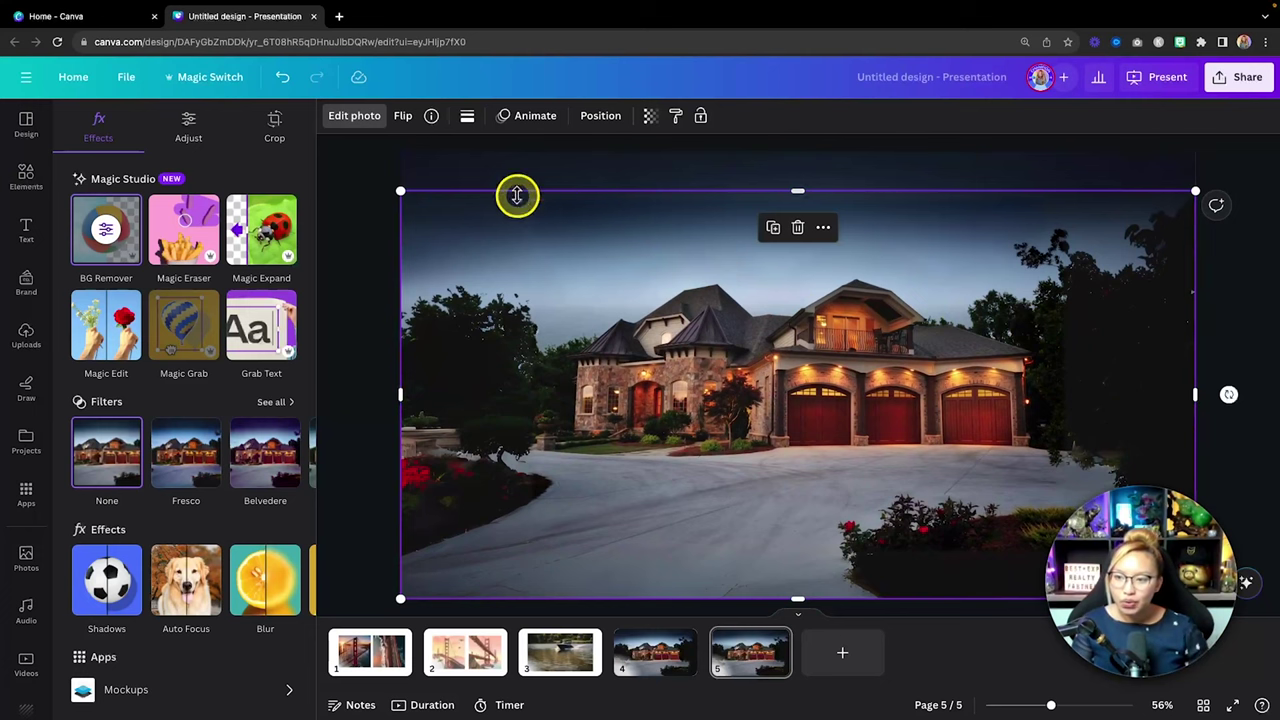
left_click(602, 122)
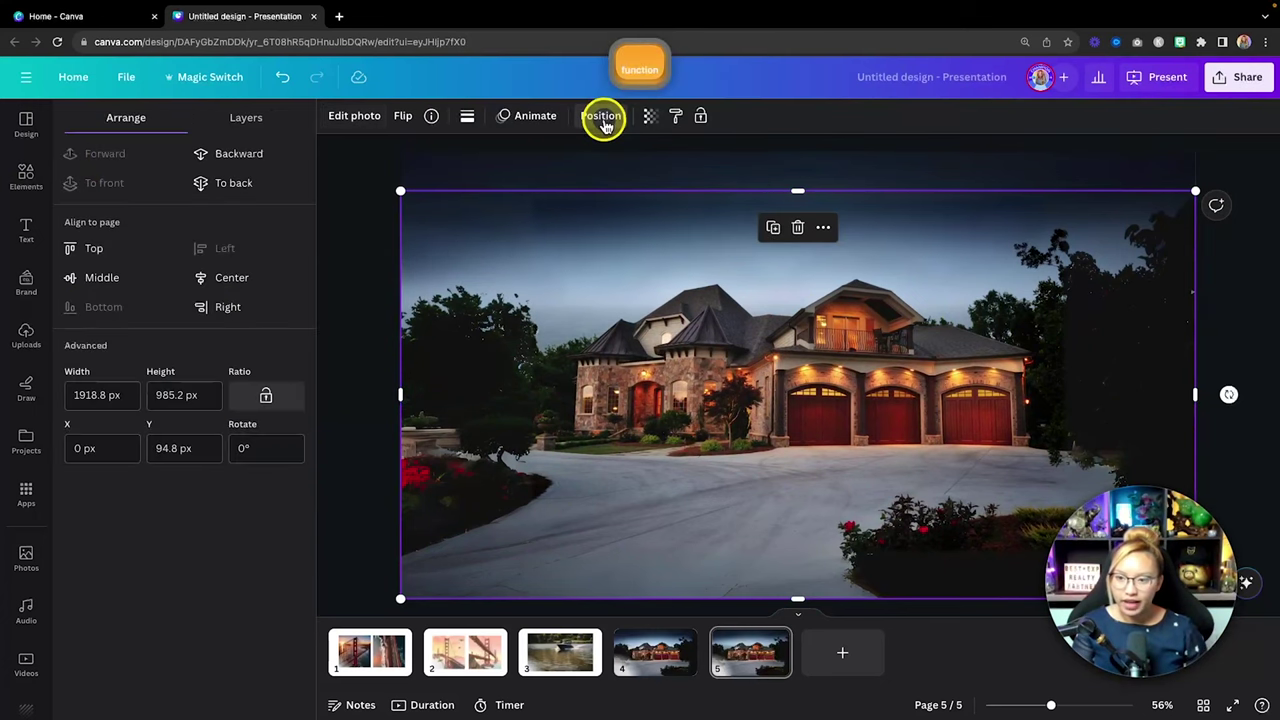
left_click(246, 120)
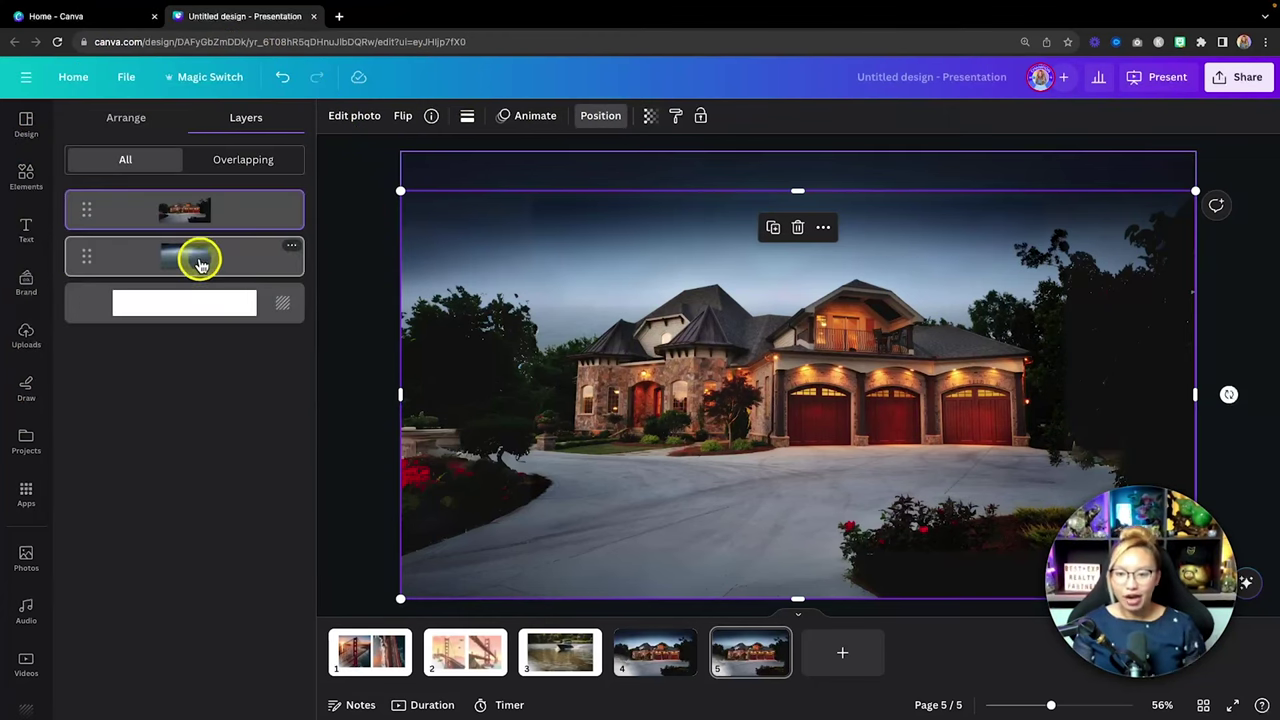
left_click(345, 268)
left_click(373, 257)
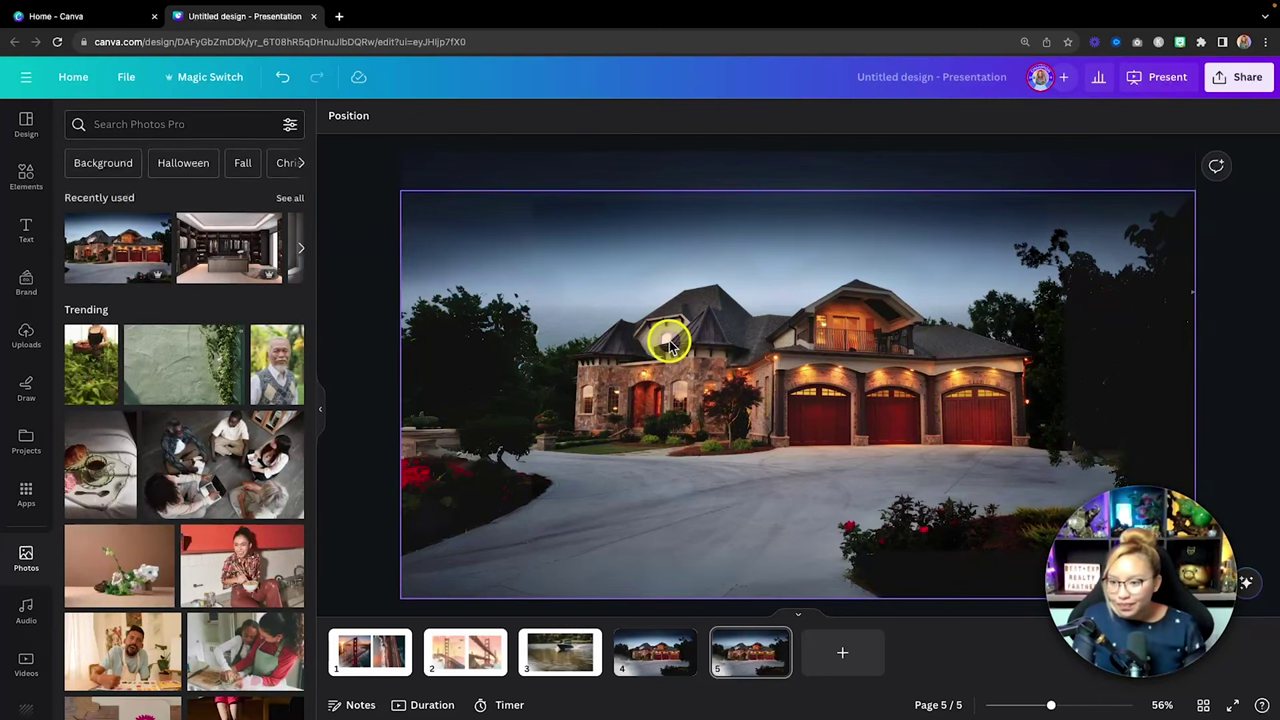
Step: Search the elements for "gradient circle" and add the blurred olive-yellow circle graphic to page 5
left_click(26, 177)
left_click(149, 124)
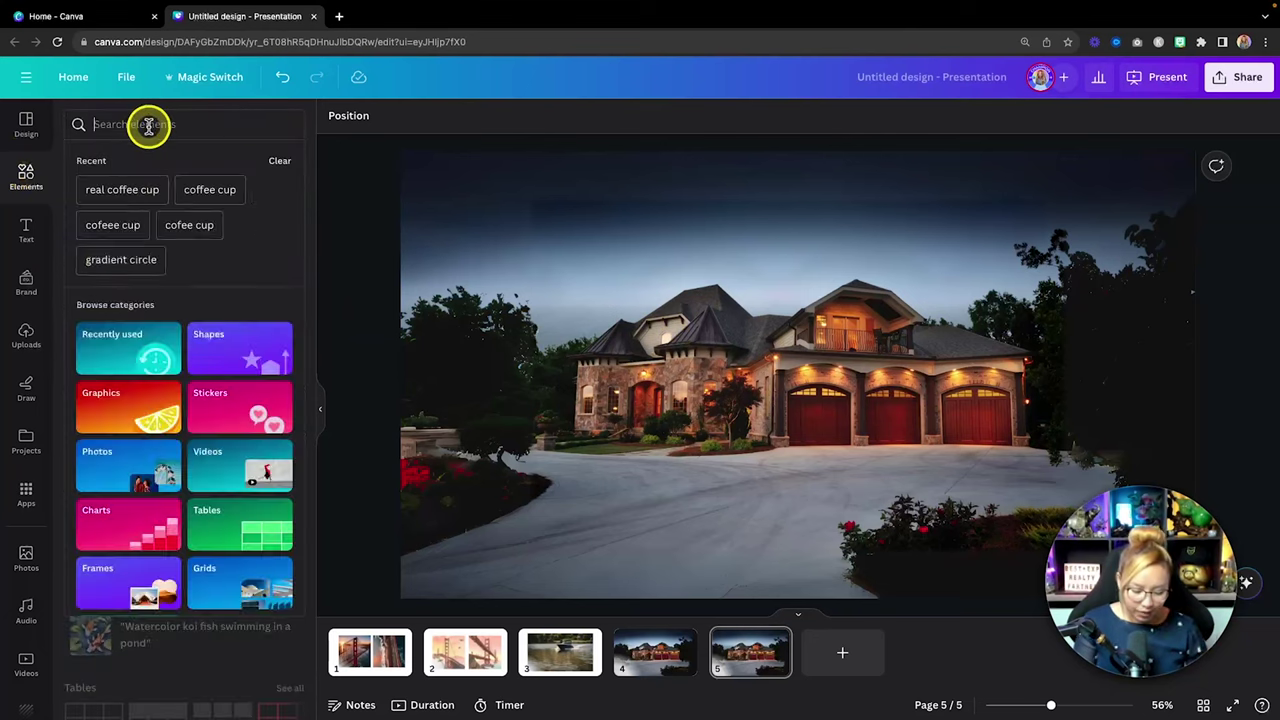
type("gradient cir")
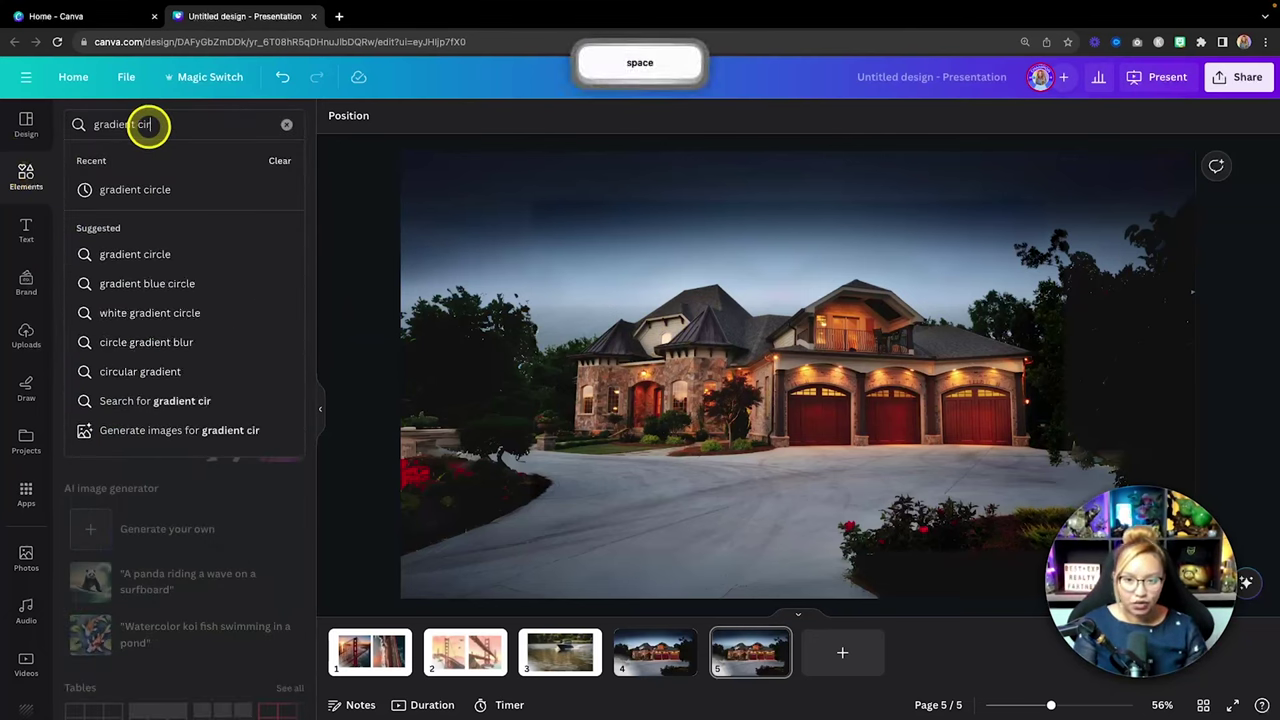
type("cle")
key("Return")
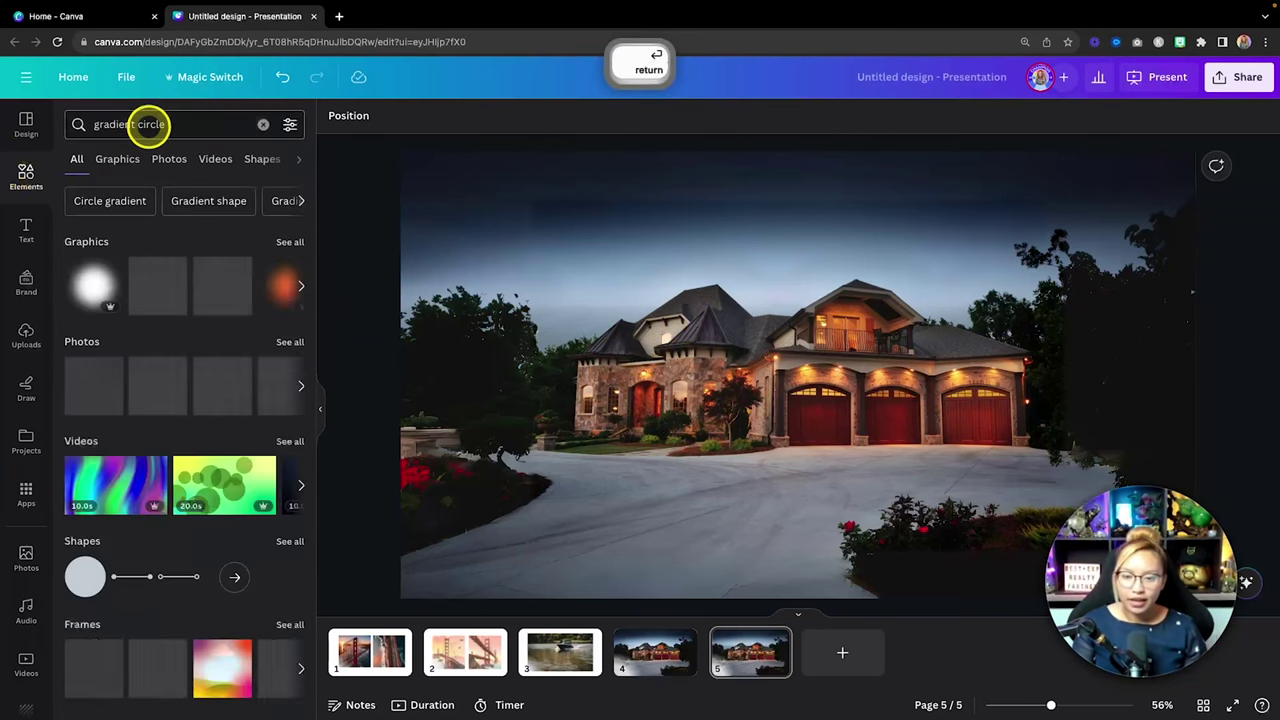
left_click(290, 243)
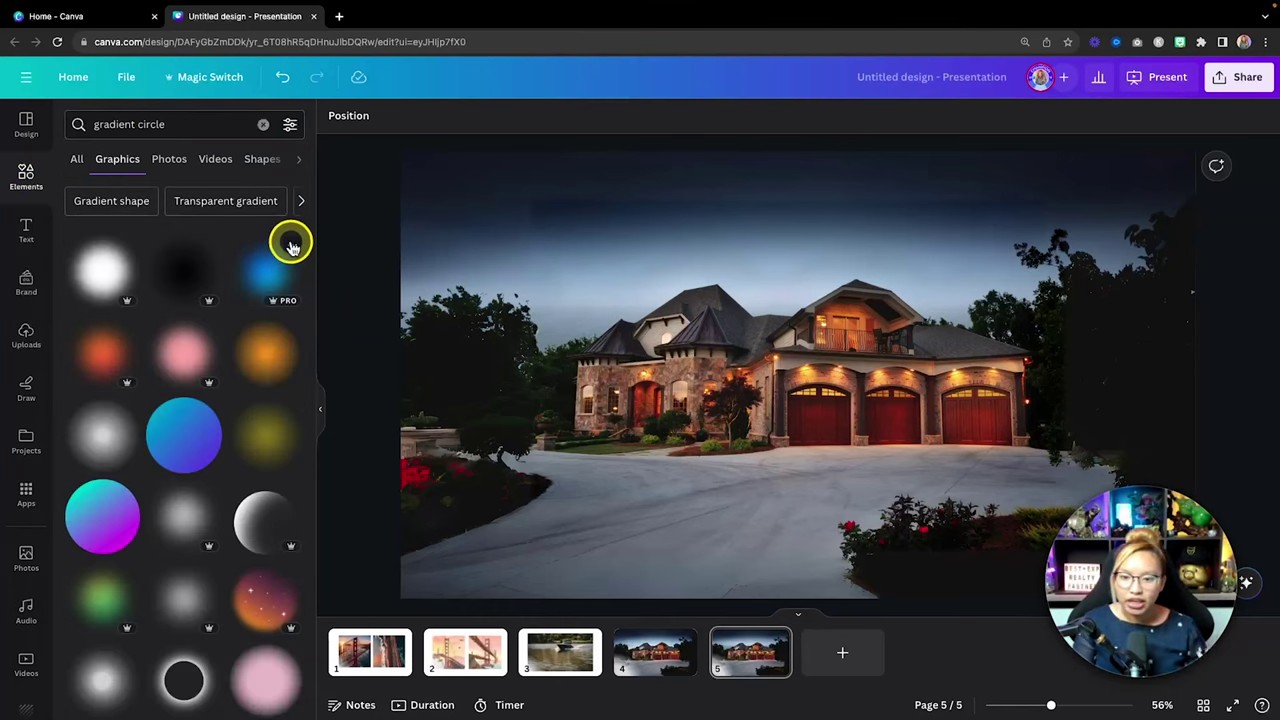
left_click(262, 440)
Step: Enlarge the yellow gradient circle over the house and duplicate it so two glows cover the house and sky
left_click_drag(551, 408, 700, 346)
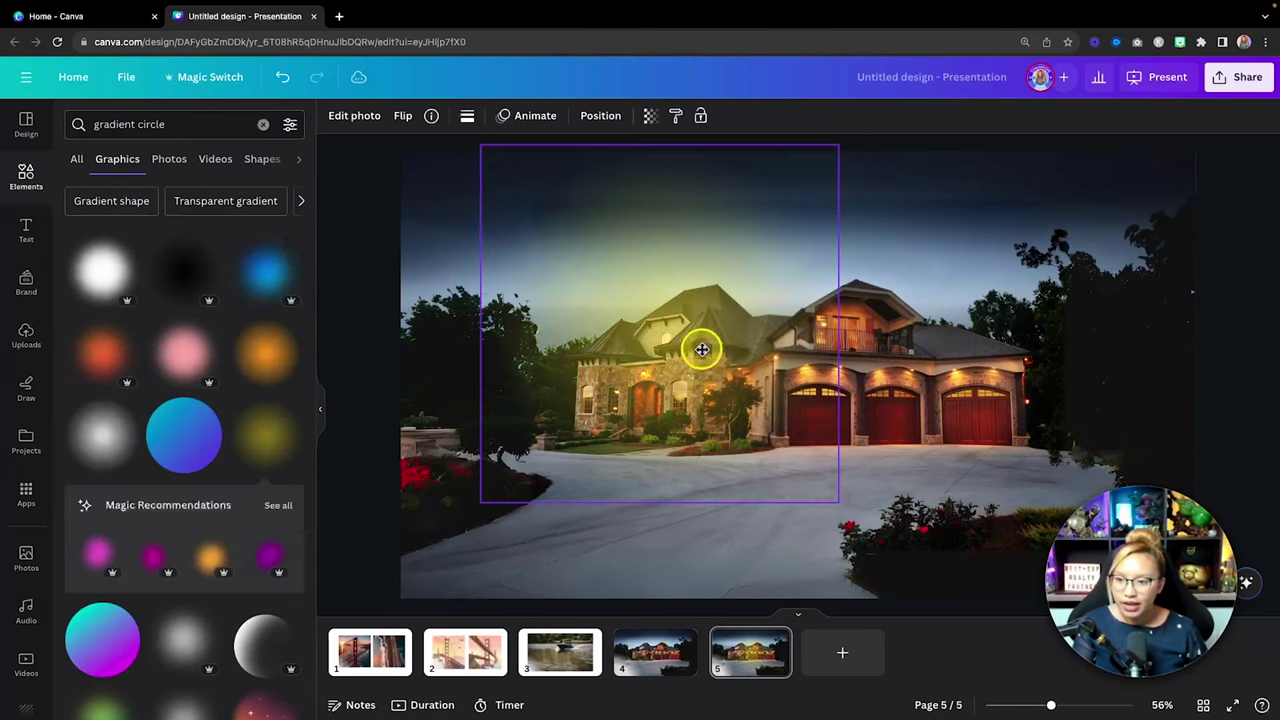
left_click_drag(840, 502, 1009, 597)
left_click_drag(714, 345, 642, 346)
right_click(642, 346)
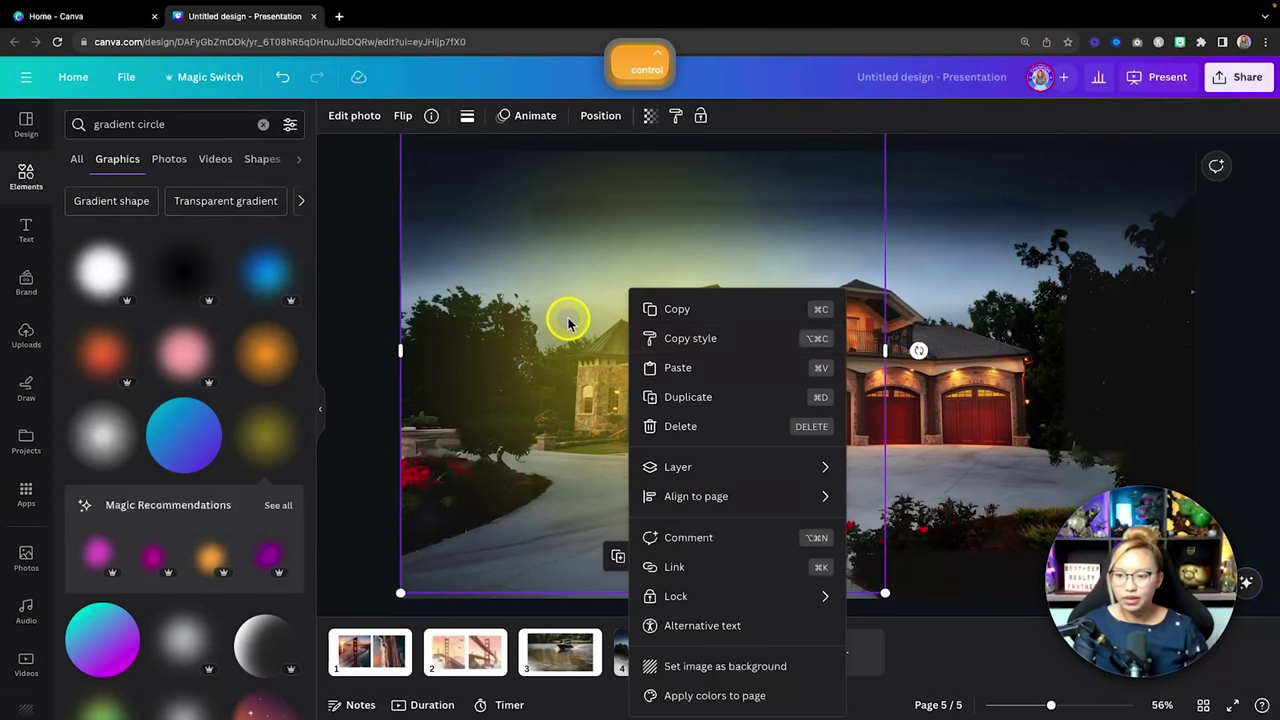
left_click(558, 321)
key("alt")
left_click_drag(617, 322, 877, 294)
left_click_drag(620, 237, 632, 249)
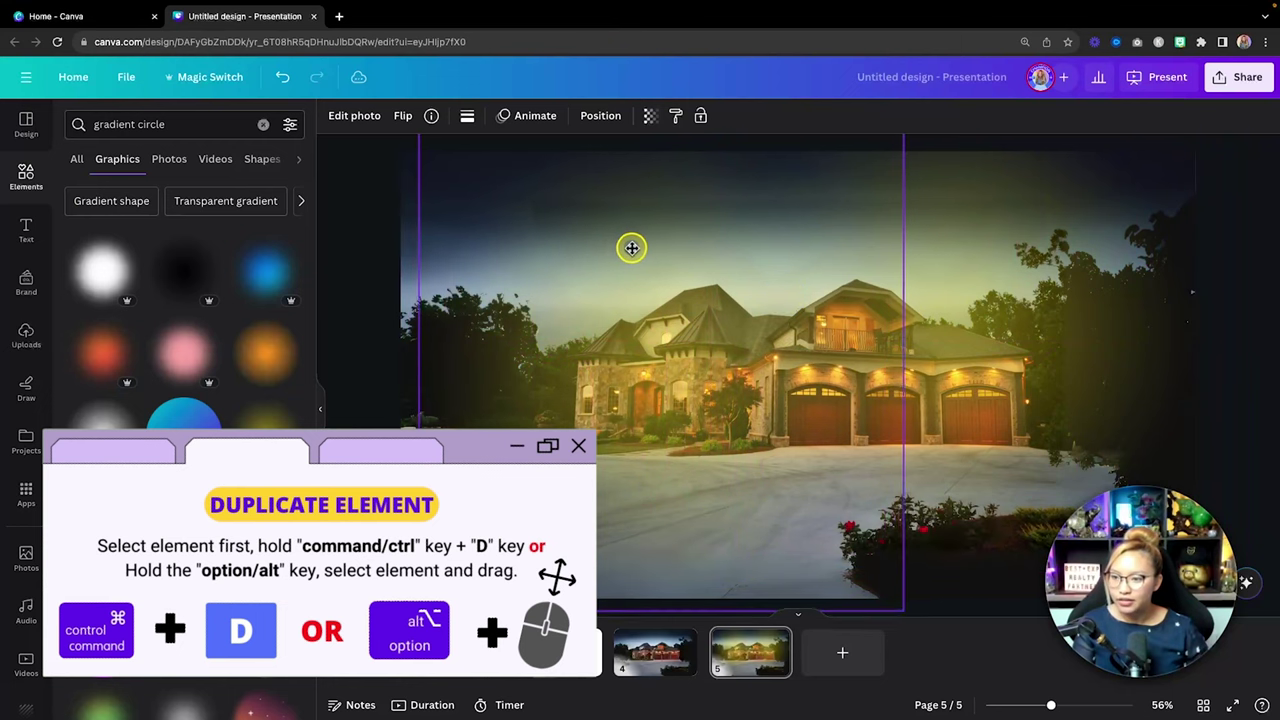
Step: Move both yellow gradient circles beneath the house layer so they sit between the house and the sky
left_click(603, 116)
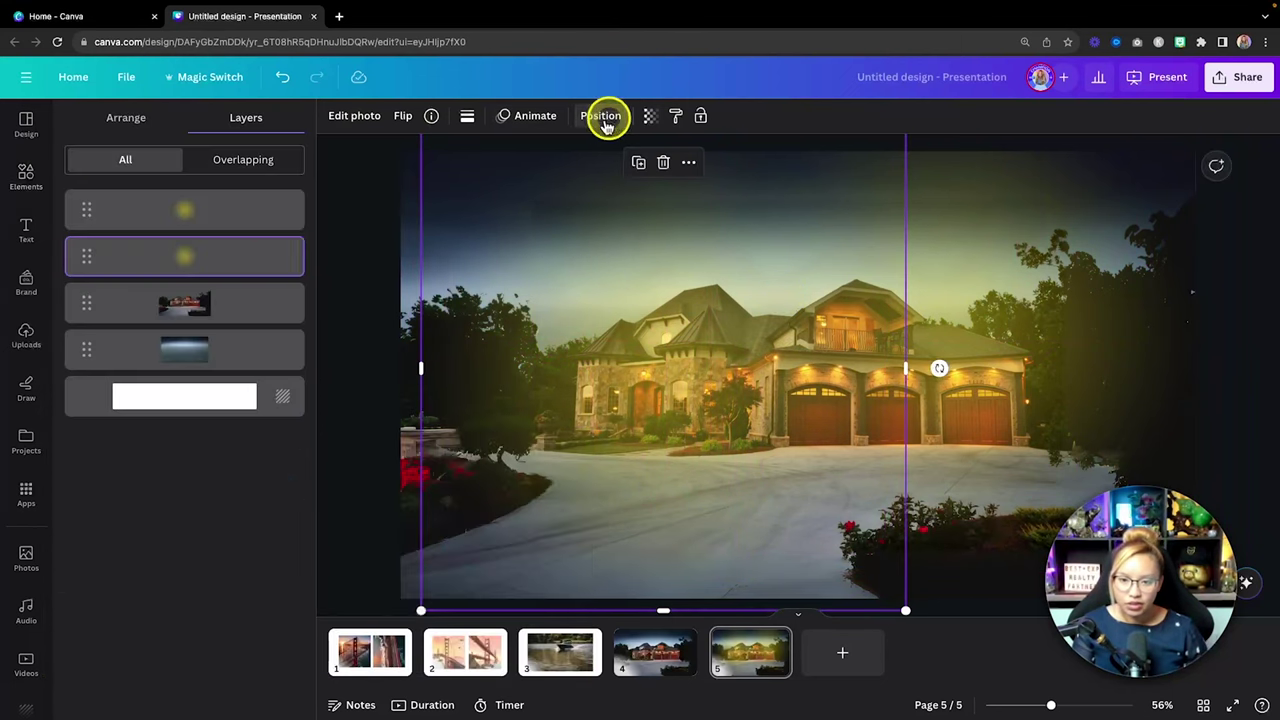
left_click(183, 210, "shift")
left_click_drag(197, 285, 194, 329)
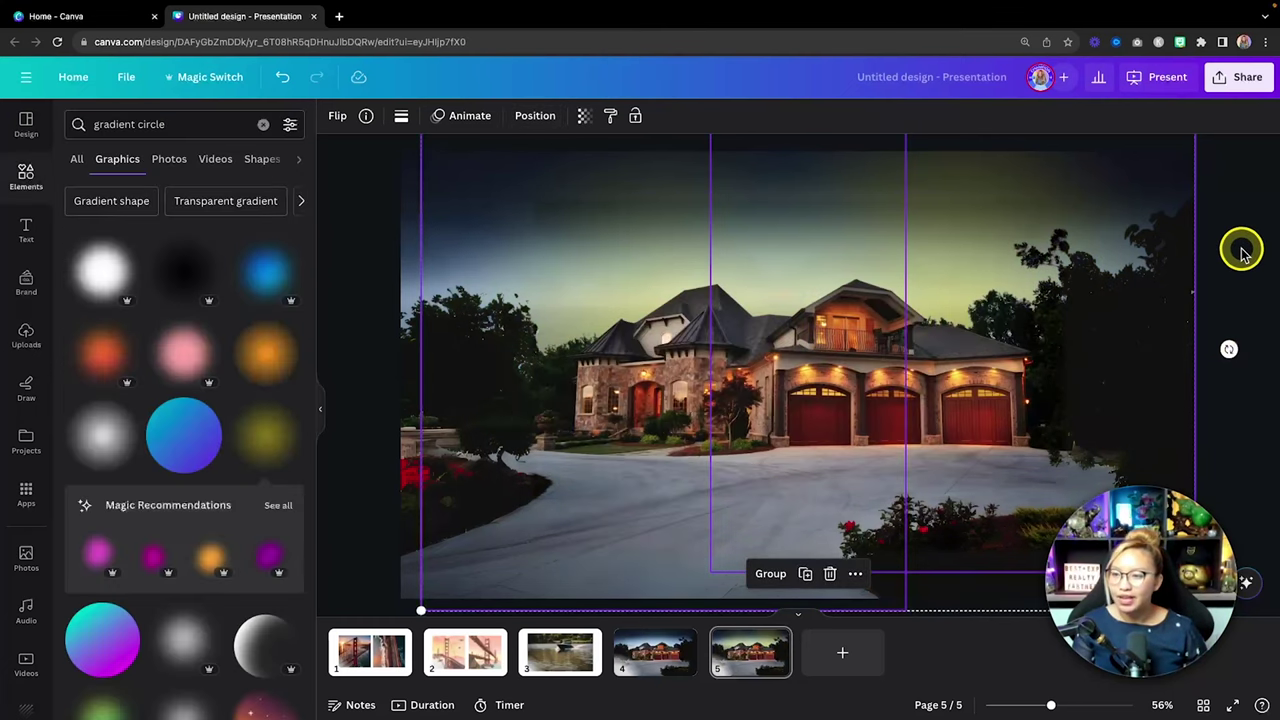
left_click(1240, 250)
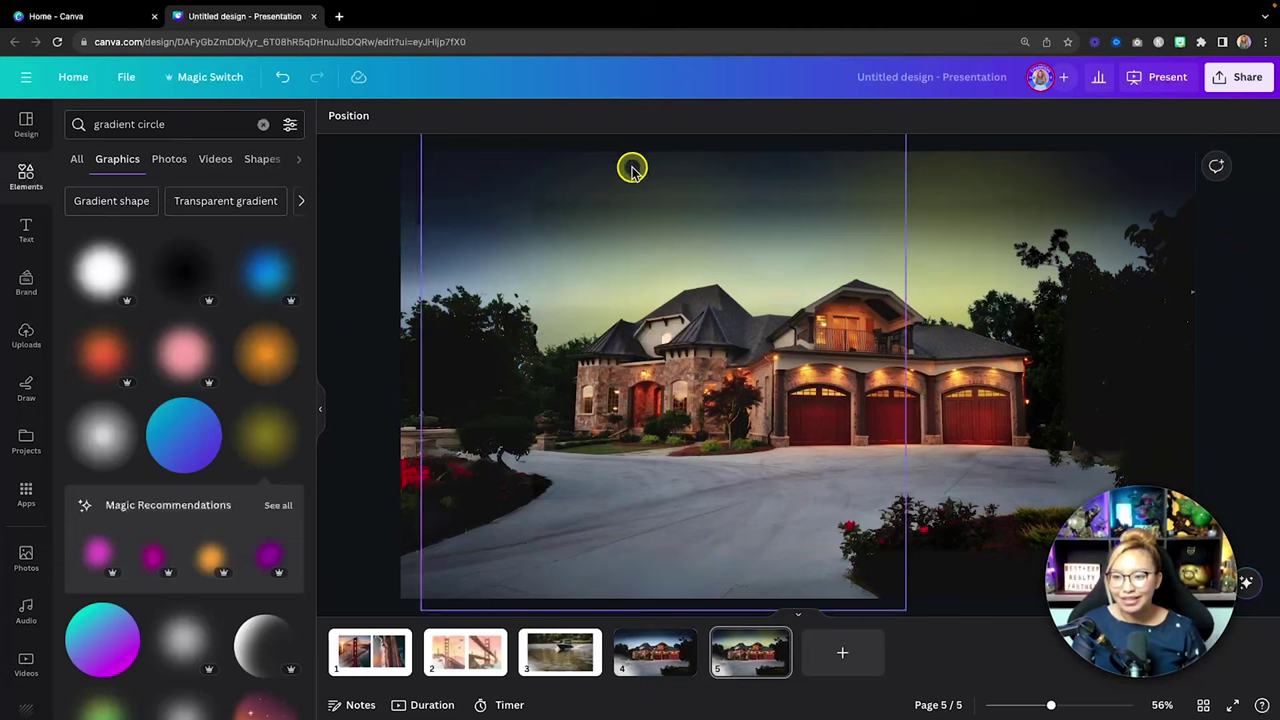
Step: Reposition the yellow gradient circles behind the house to spread the glow along the roofline
left_click_drag(631, 170, 651, 189)
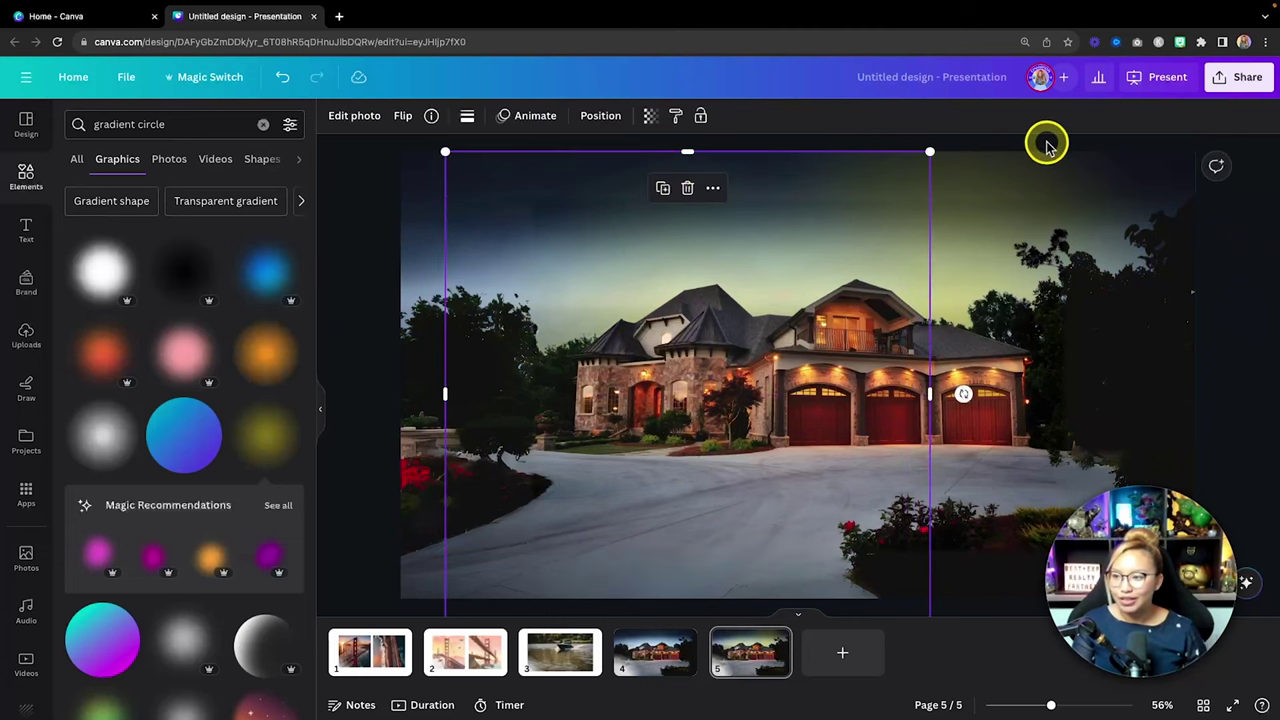
left_click_drag(780, 191, 1013, 220)
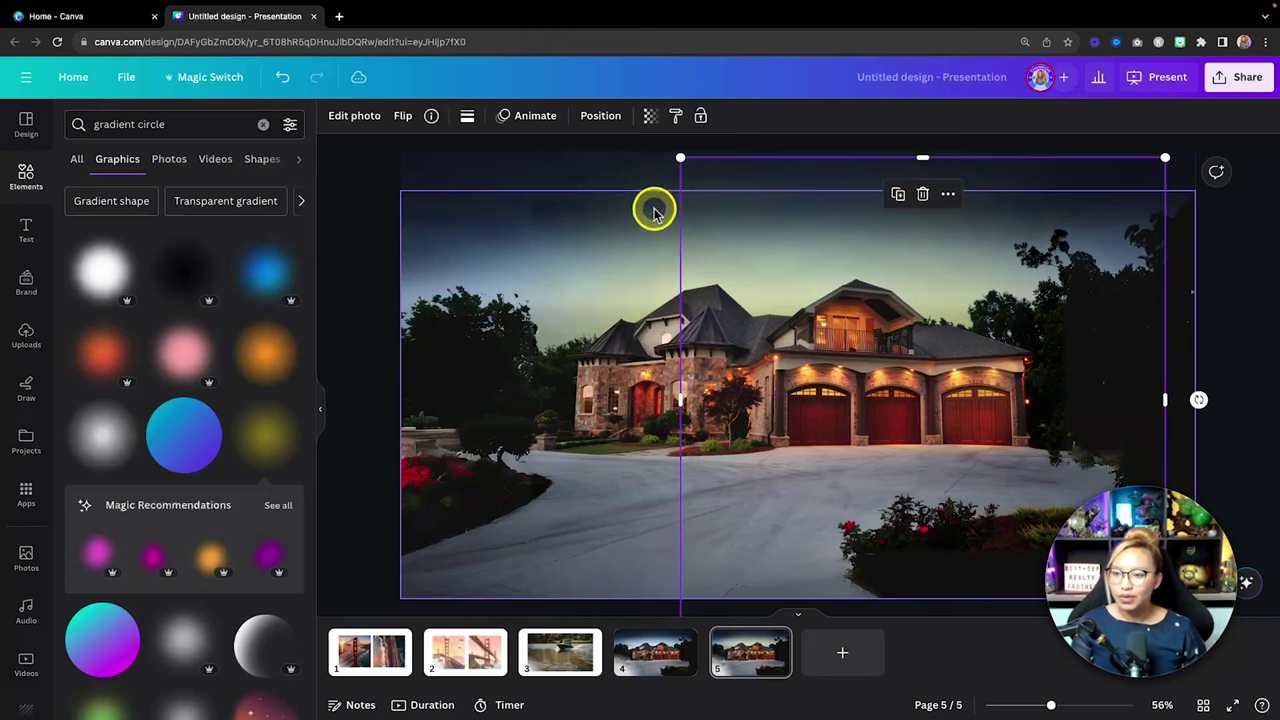
left_click_drag(654, 212, 620, 192)
left_click(1260, 303)
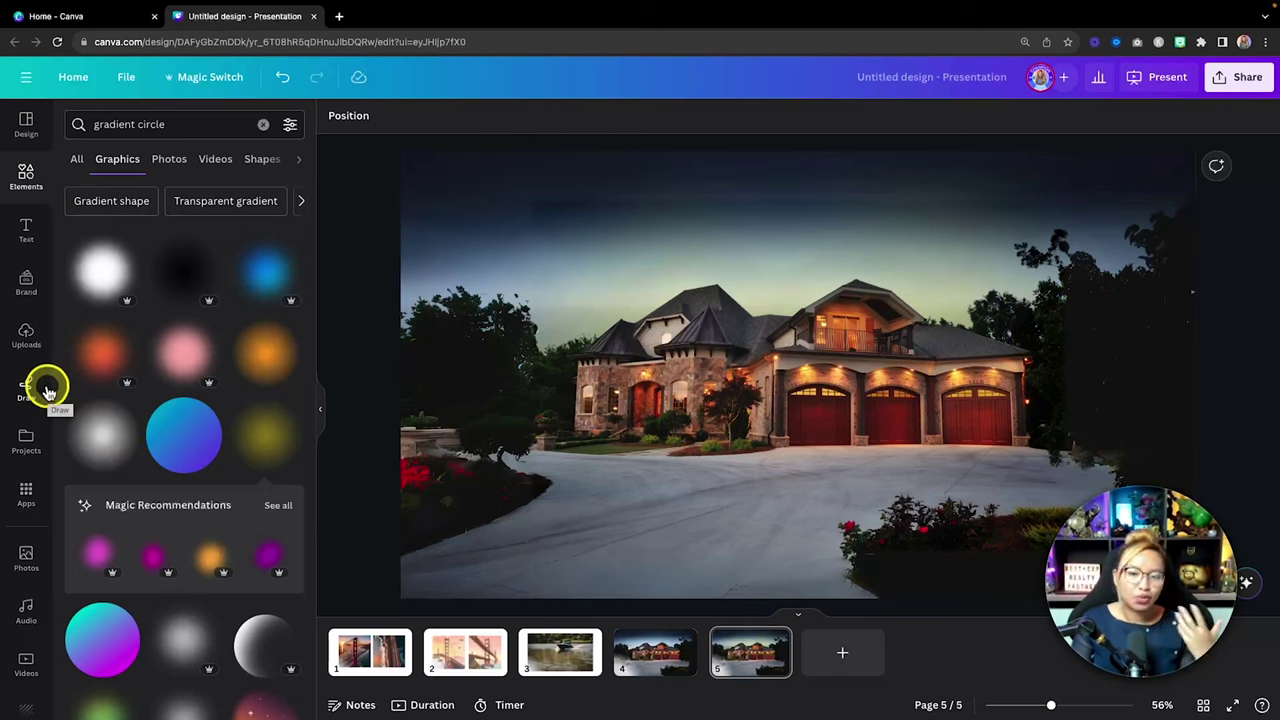
Step: Add a subheading text to page 5, color it white and make it read 1,700,000
left_click(28, 228)
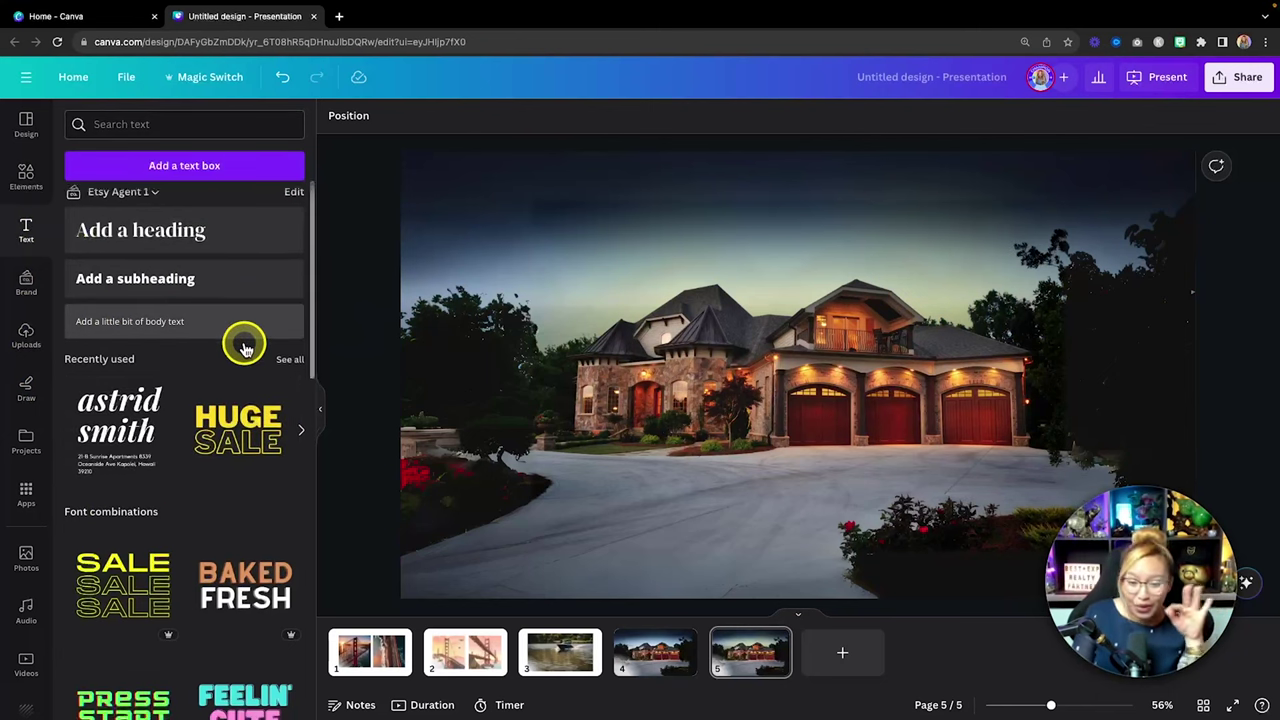
scroll(245, 347, "down", 1)
scroll(245, 347, "up", 1)
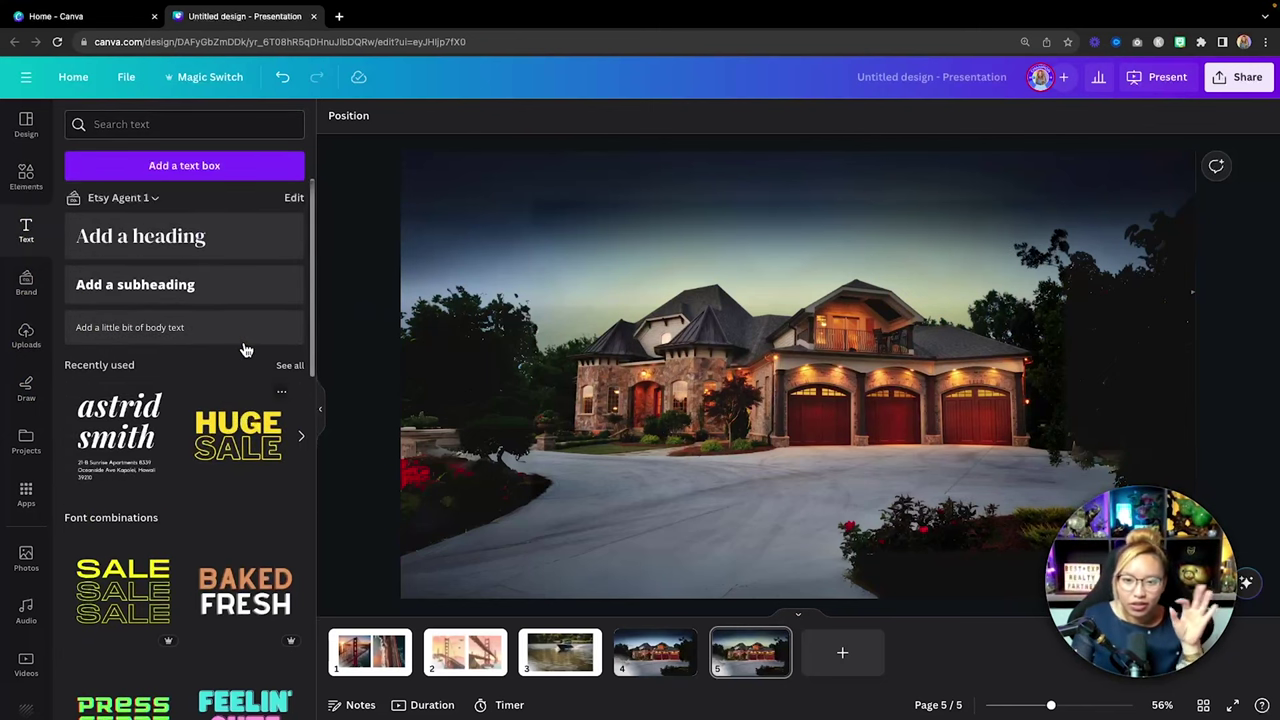
left_click(232, 343)
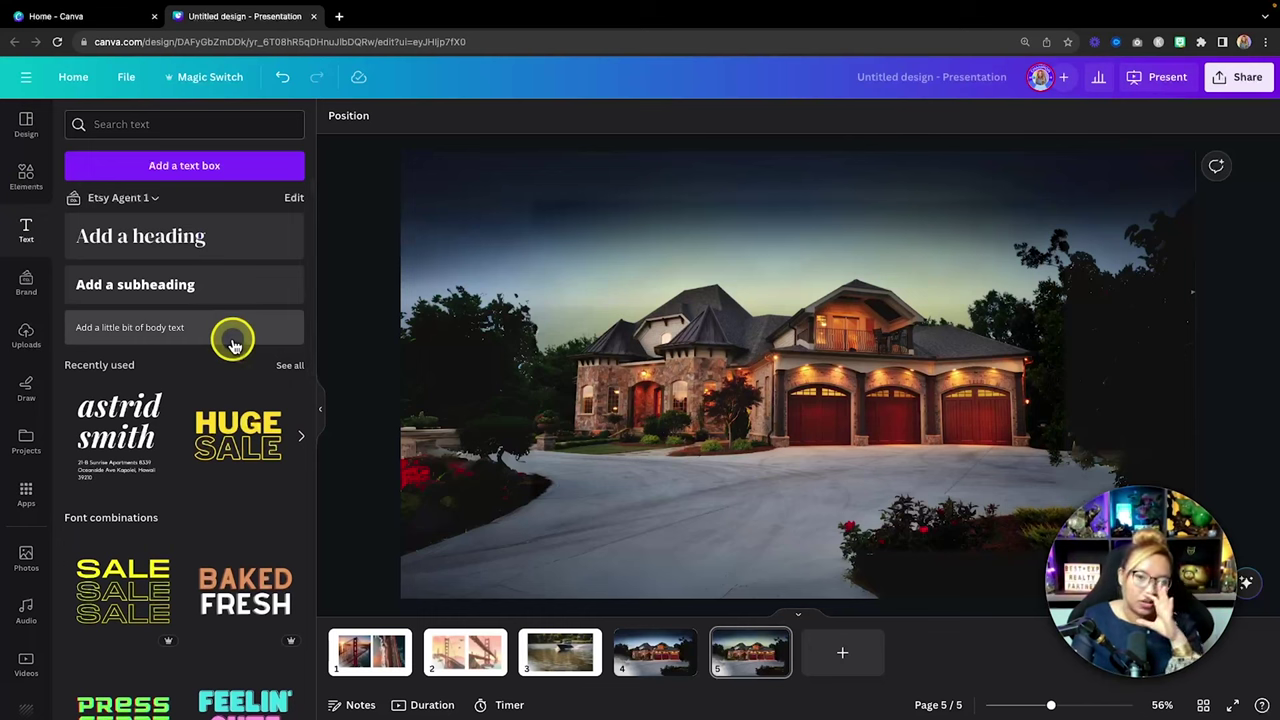
left_click(170, 293)
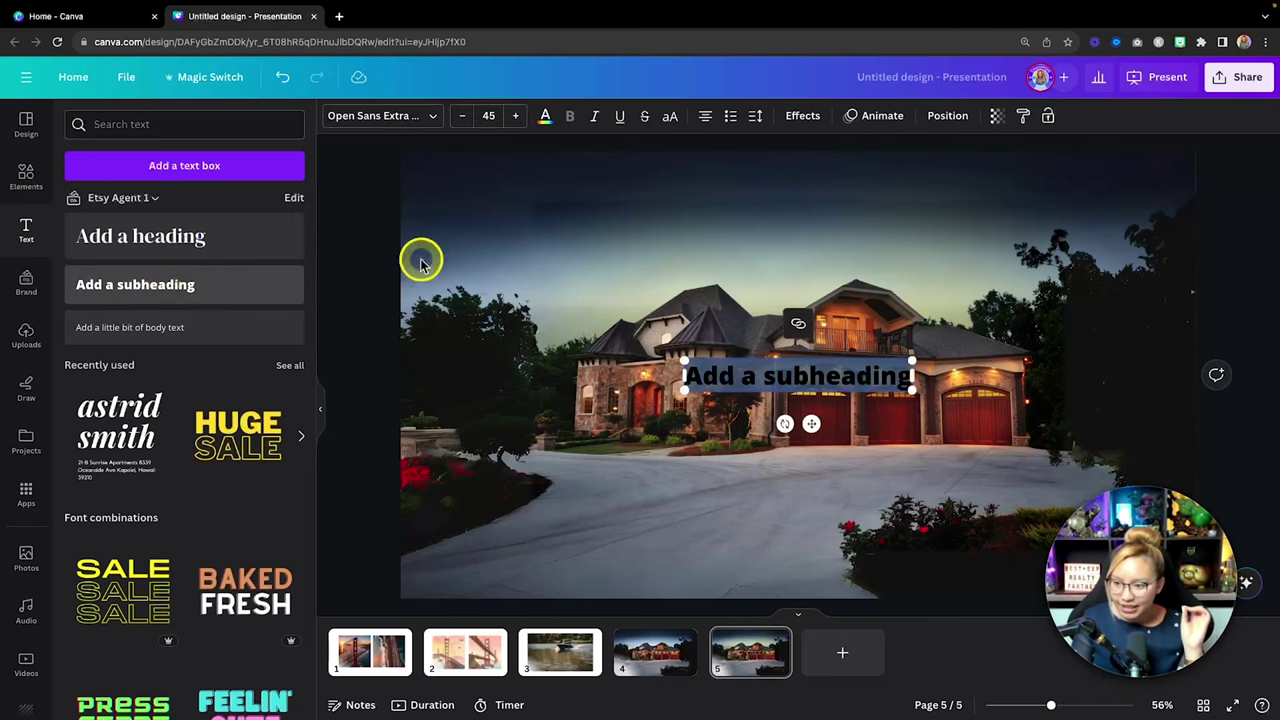
left_click(545, 116)
left_click(164, 204)
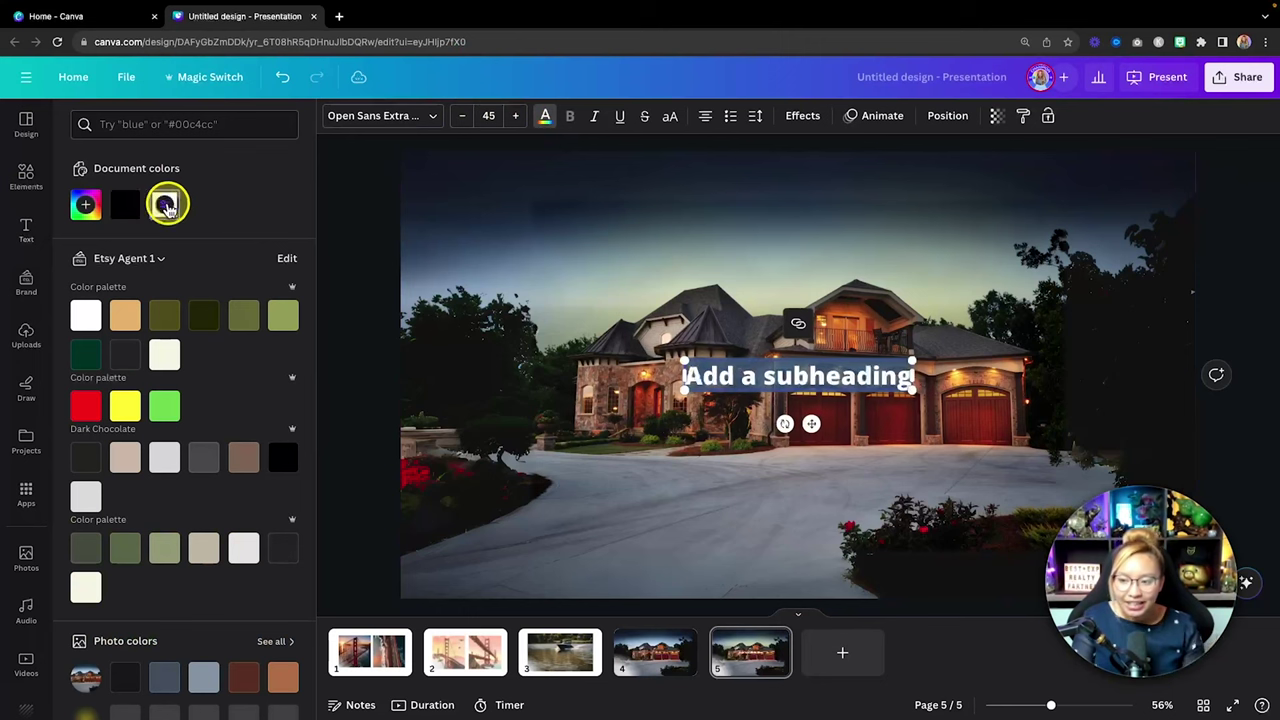
type("I")
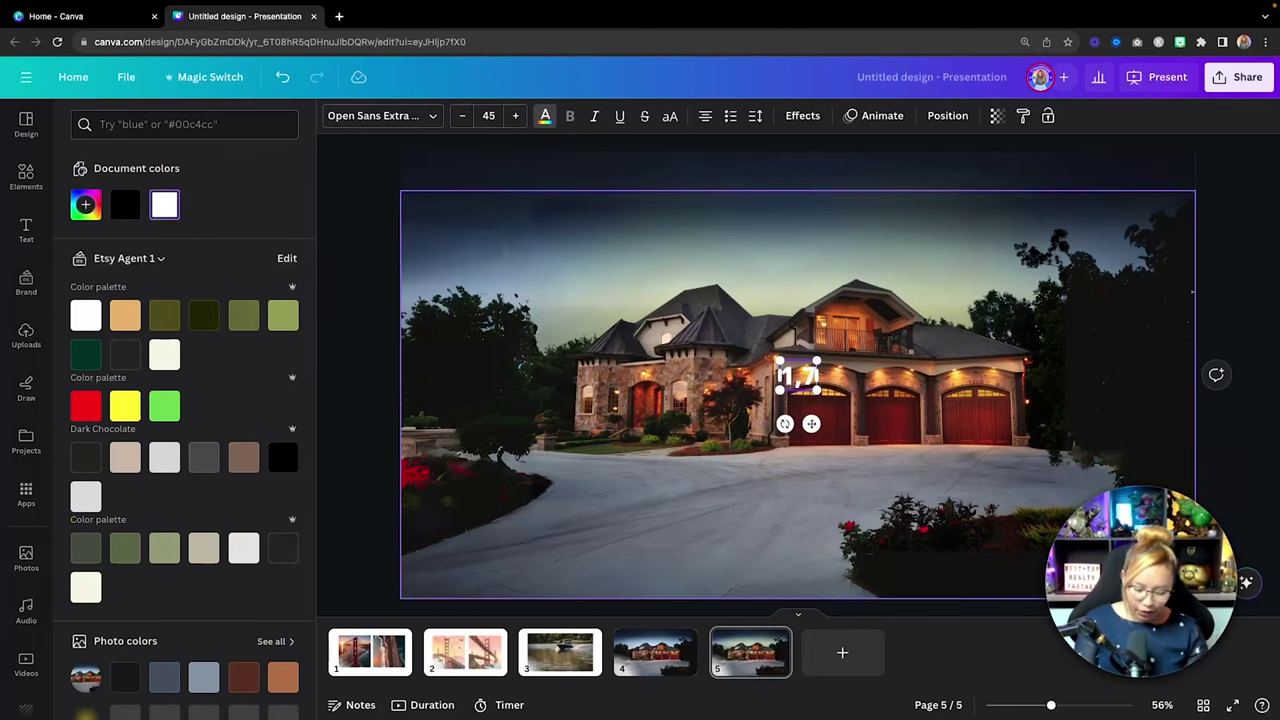
type(",700,000")
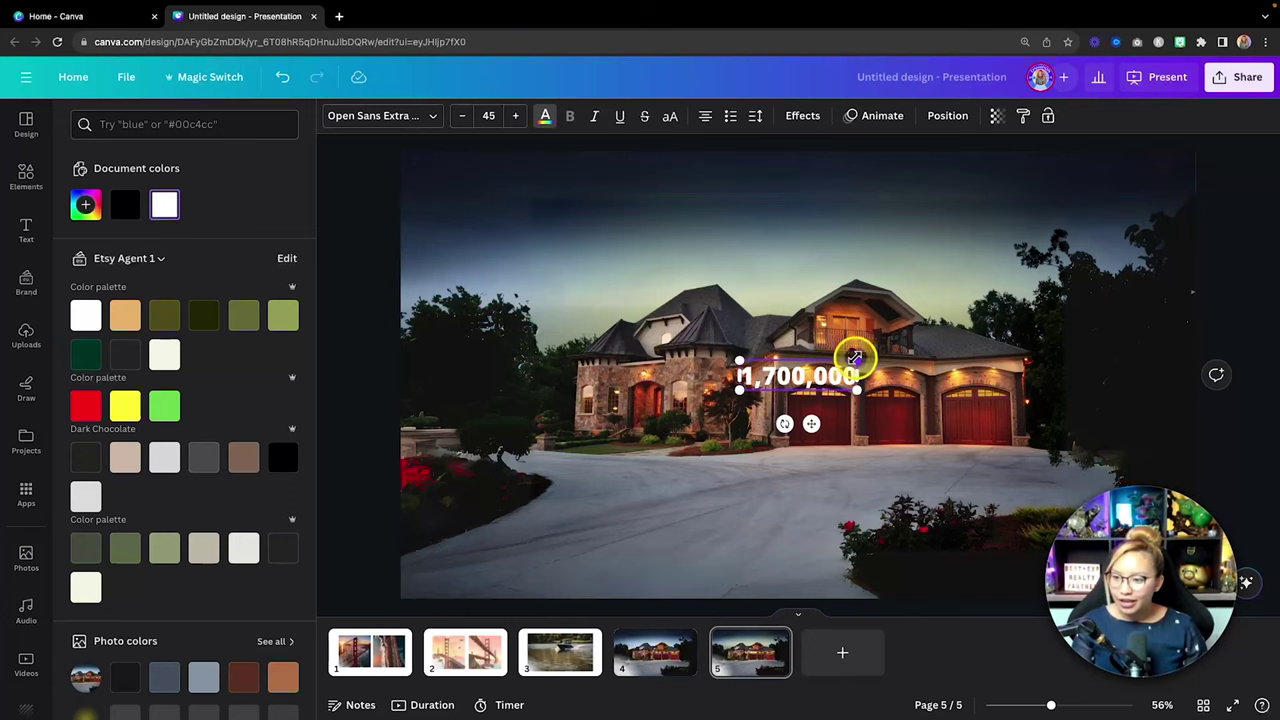
Step: Enlarge the 1,700,000 text to size 245 and place it in the sky across the top of the house
left_click_drag(857, 361, 1212, 270)
left_click_drag(739, 390, 529, 444)
left_click(915, 403)
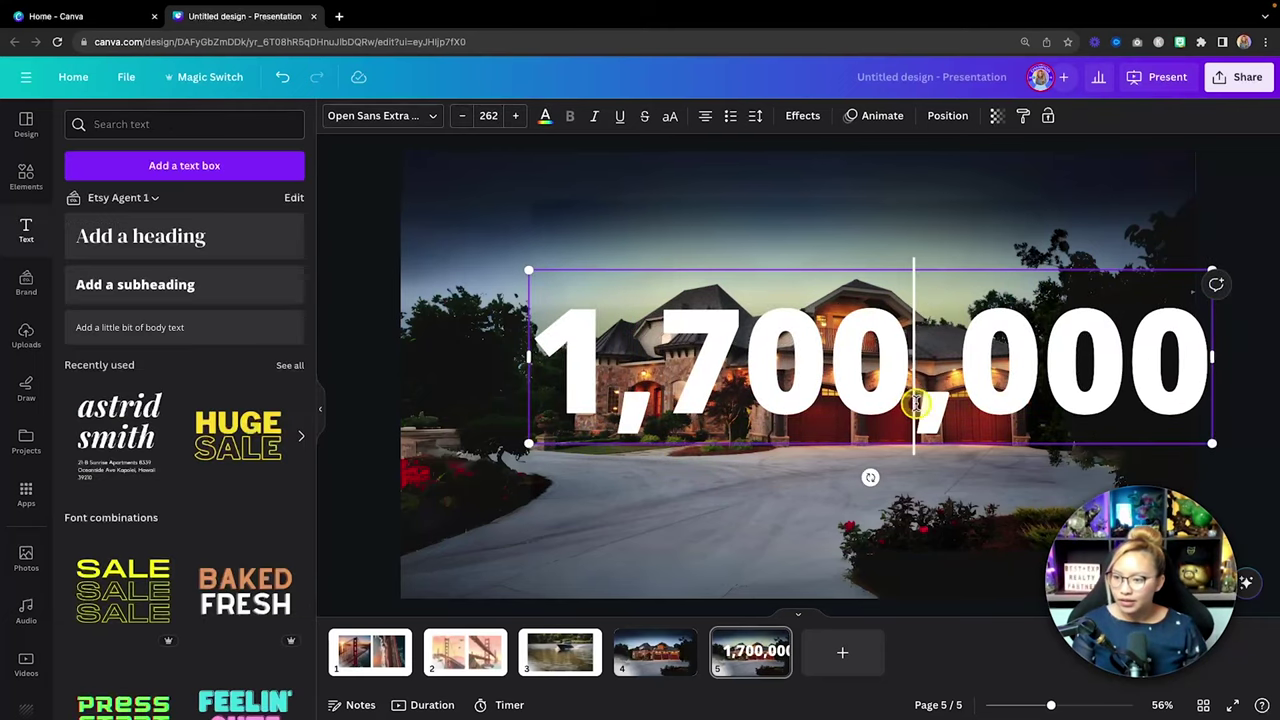
left_click_drag(857, 398, 767, 311)
left_click_drag(1122, 346, 1085, 334)
left_click_drag(976, 263, 1007, 263)
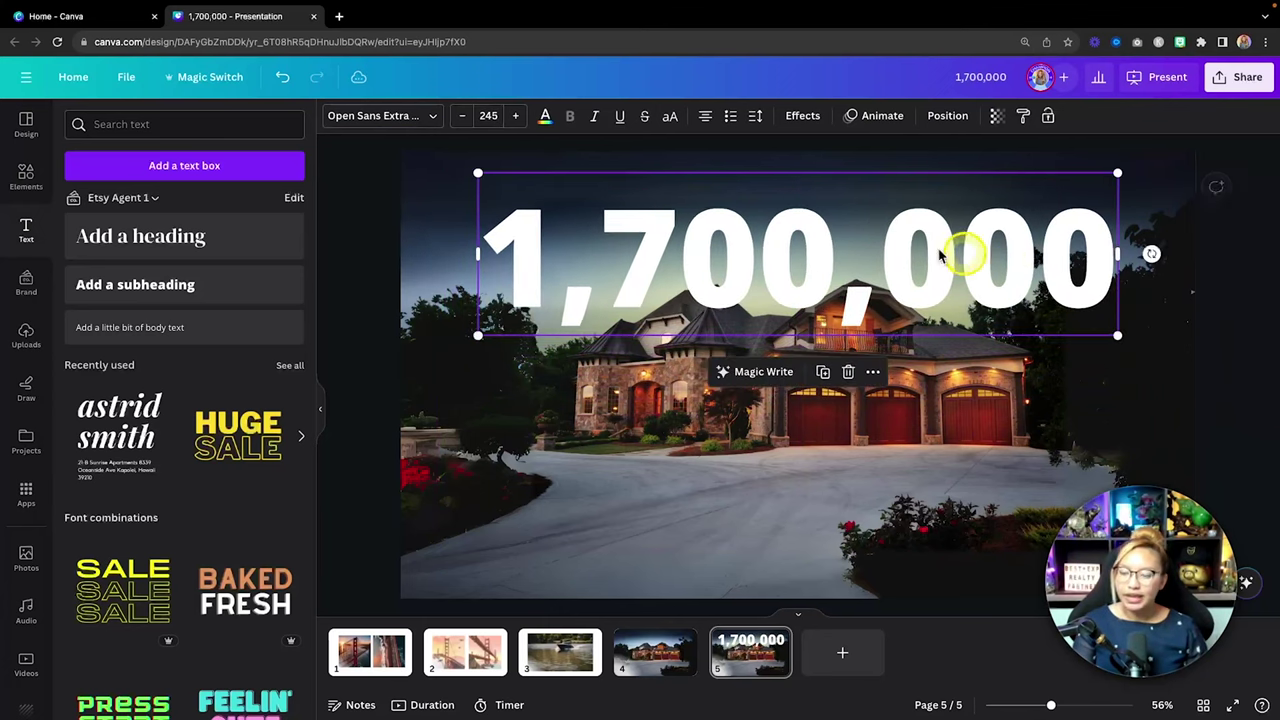
Step: Apply the Lift effect to the 1,700,000 text and move its layer directly beneath the house cutout
left_click(373, 118)
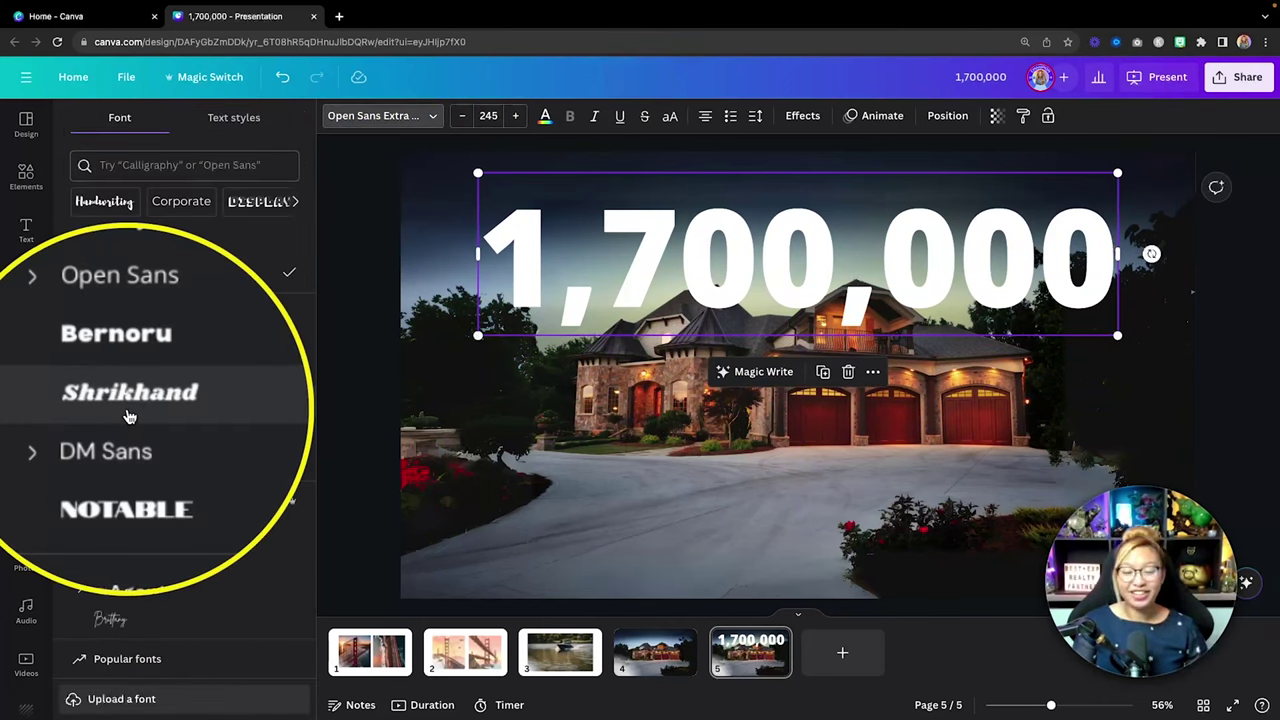
left_click(129, 414)
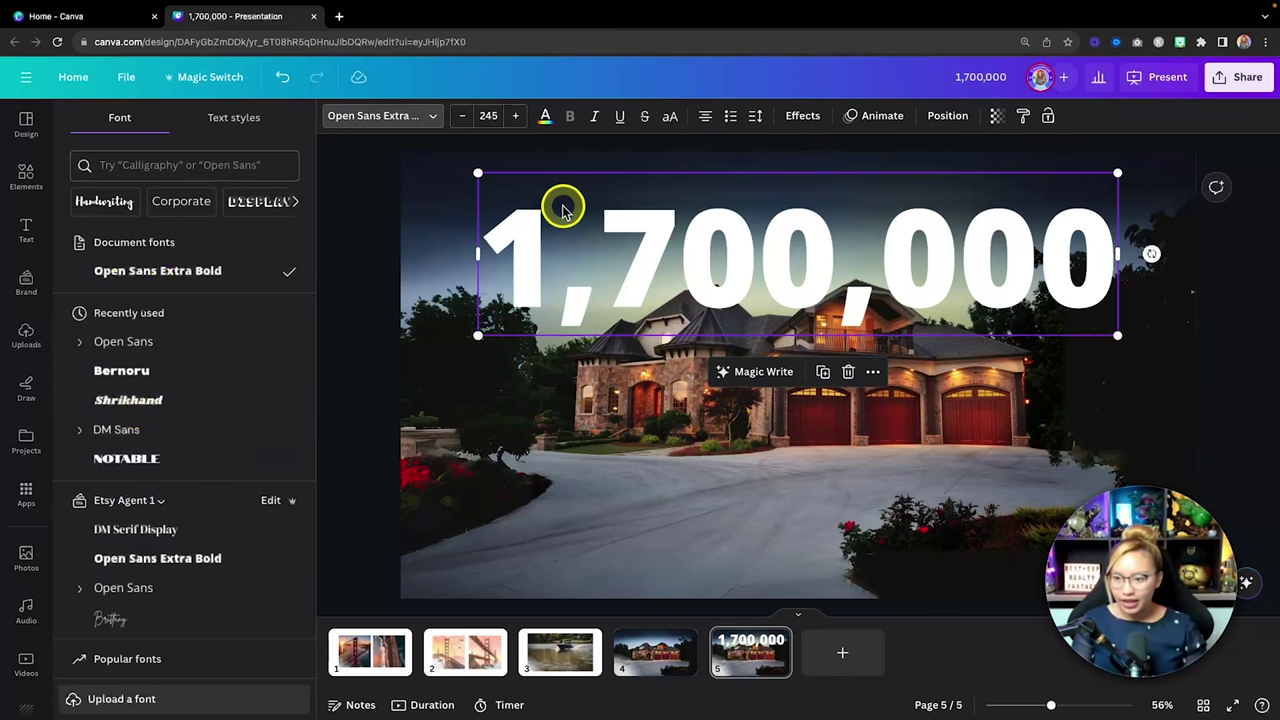
left_click(795, 116)
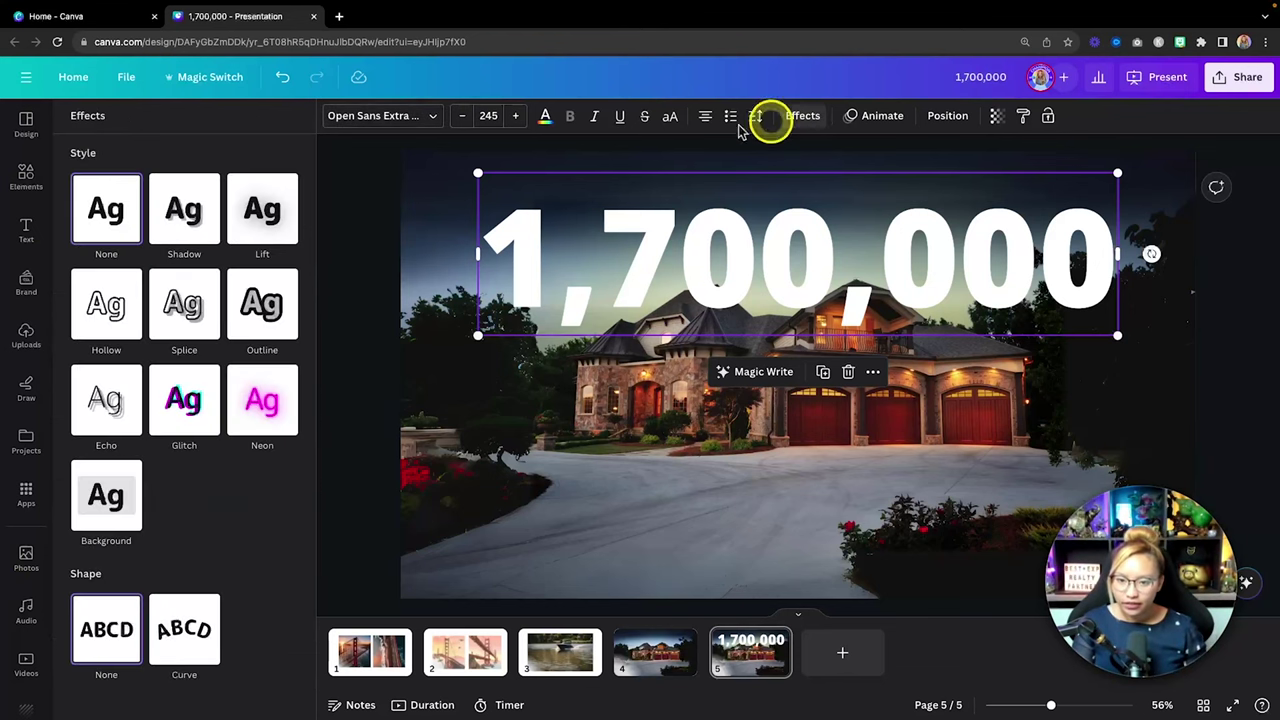
left_click(263, 211)
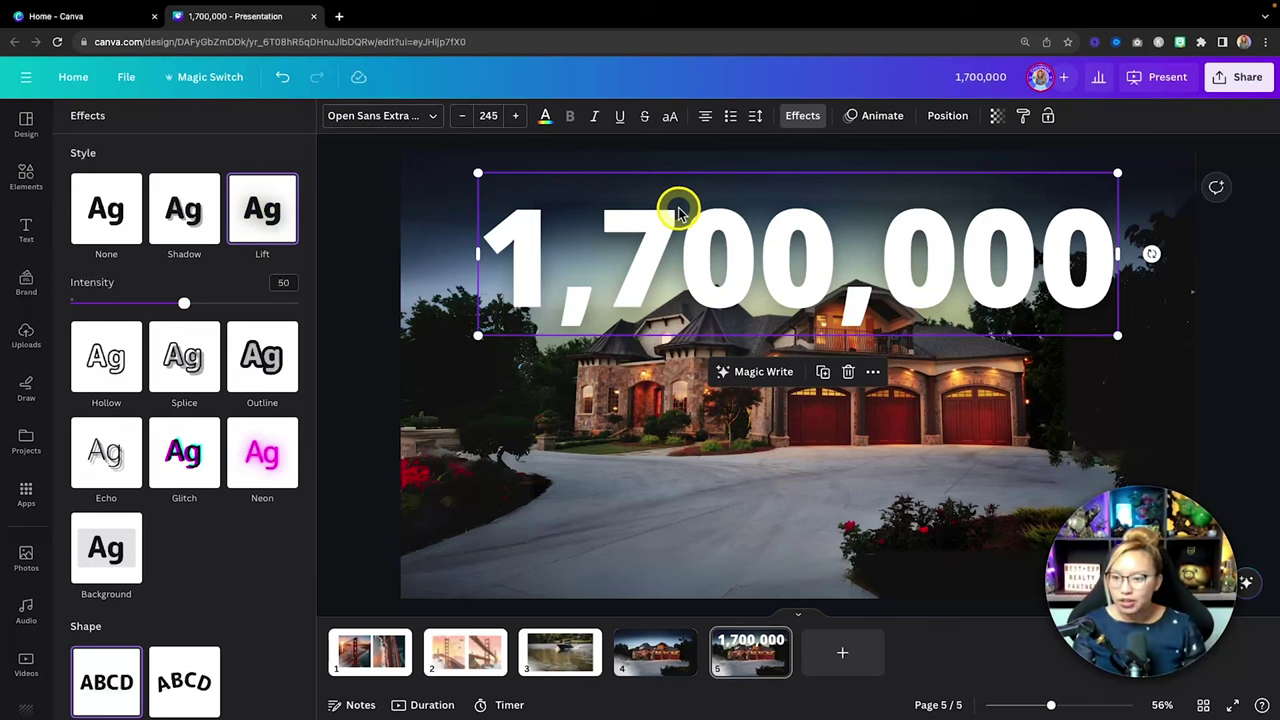
left_click(959, 125)
left_click_drag(163, 208, 200, 277)
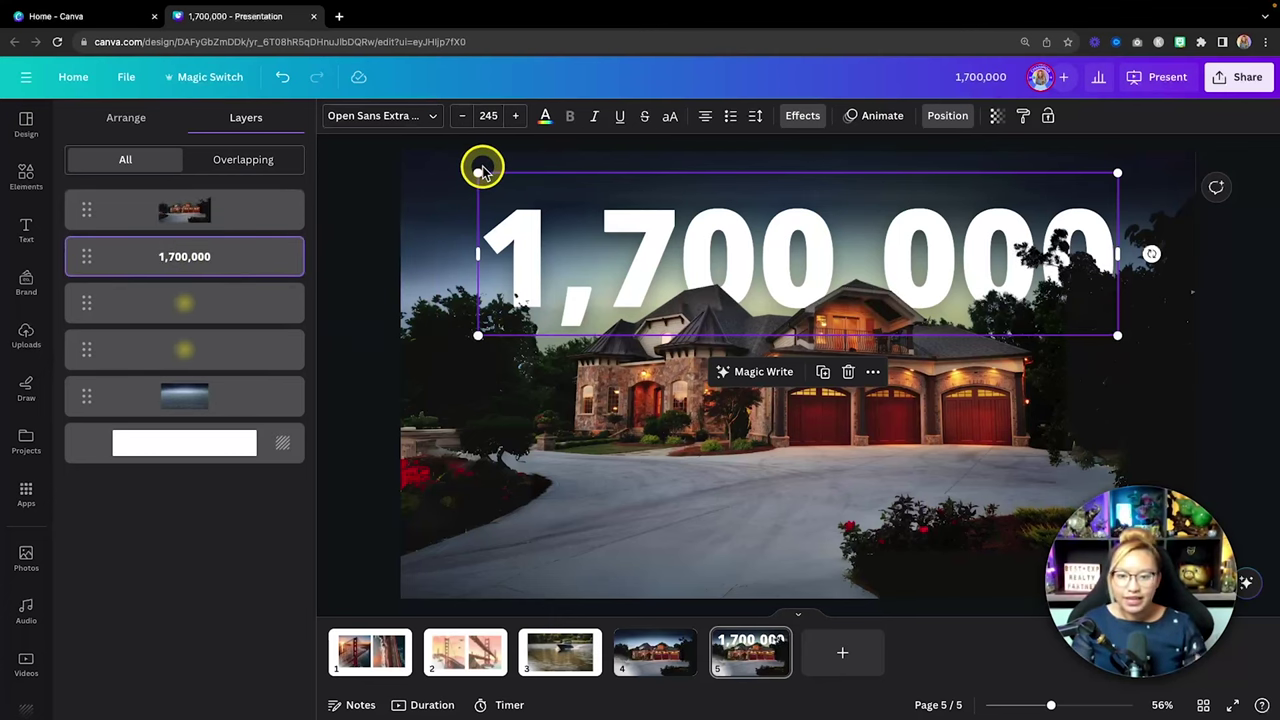
Step: Curve the 1,700,000 text with a curve value of 16 and nudge it slightly up and to the left
left_click(805, 118)
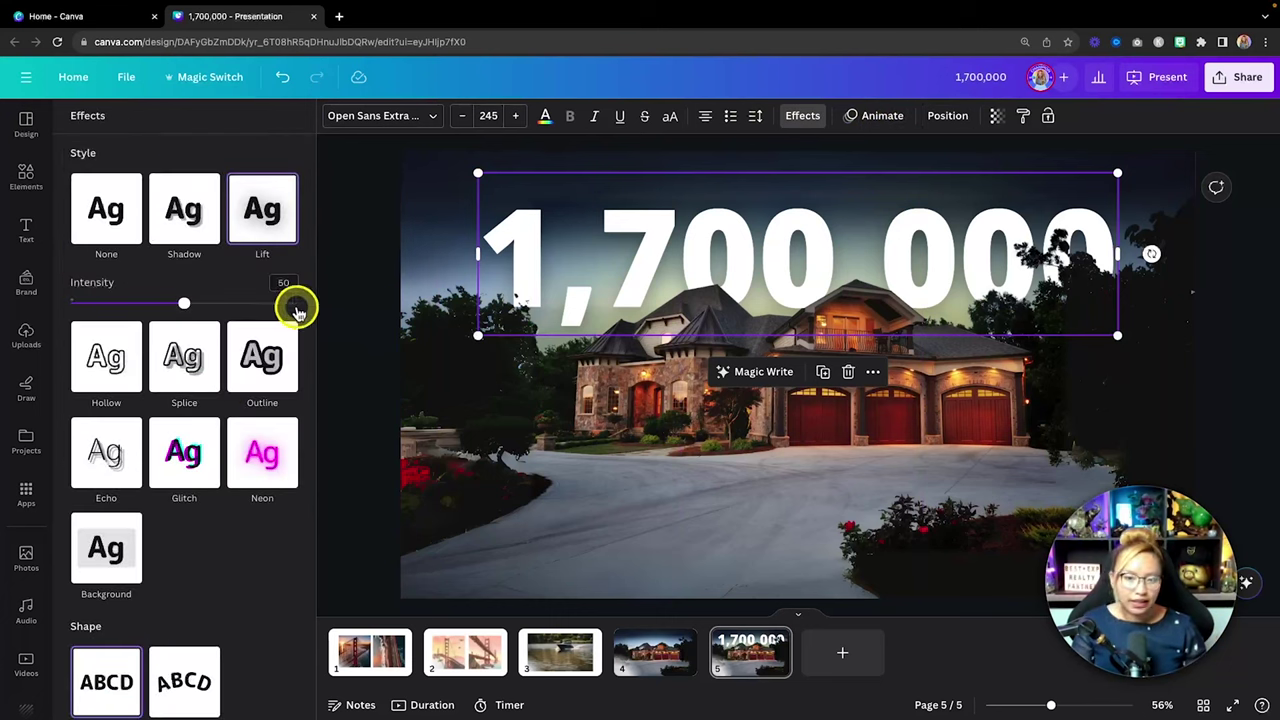
scroll(220, 400, "down", 1)
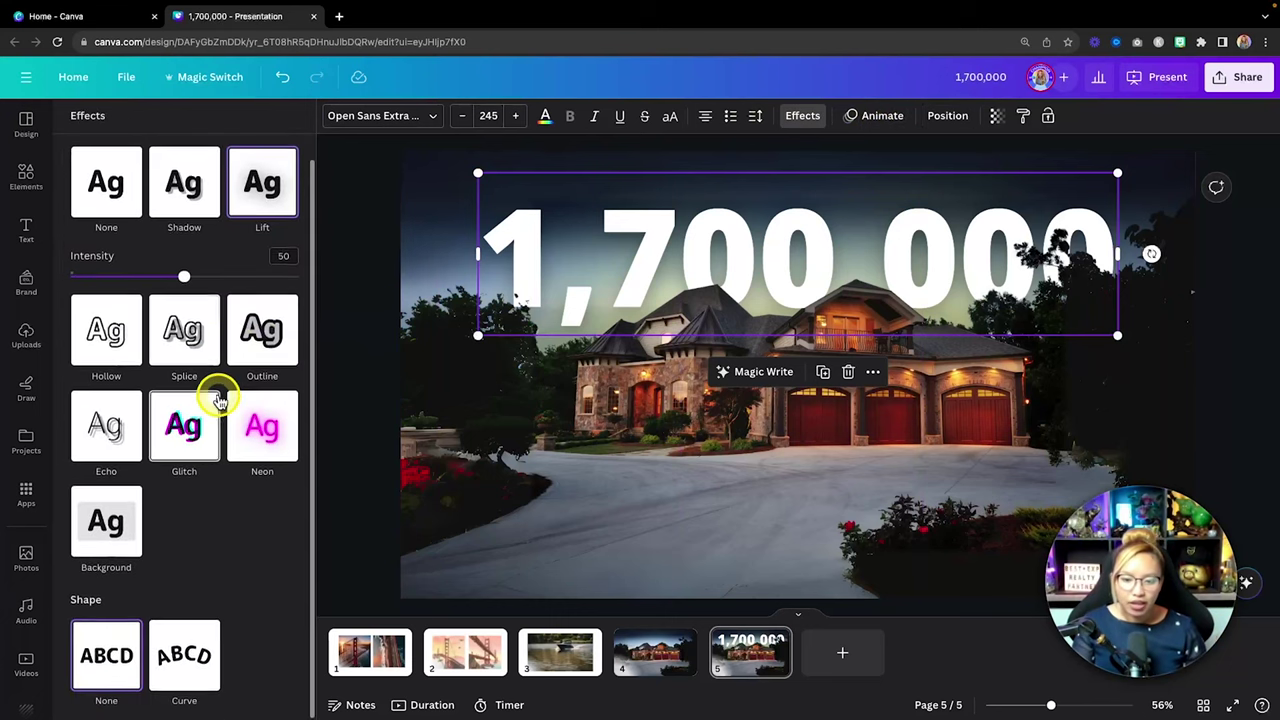
left_click(200, 653)
scroll(266, 680, "down", 2)
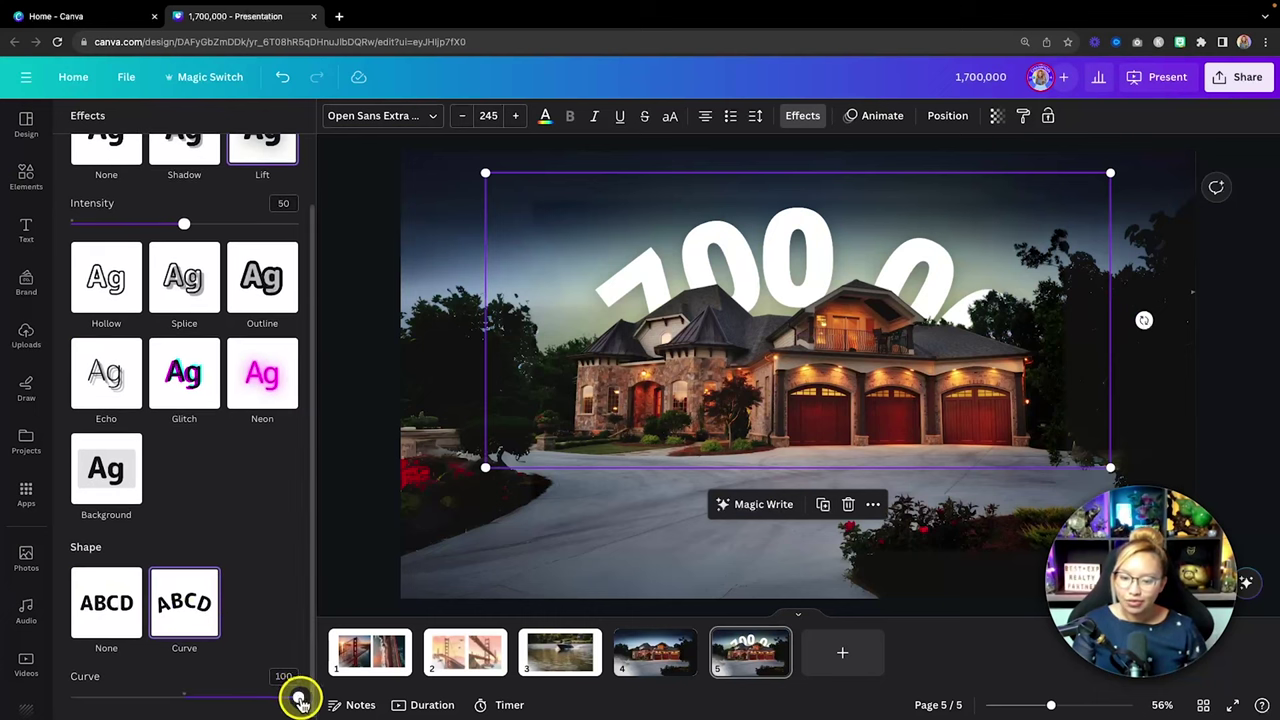
left_click_drag(300, 694, 202, 697)
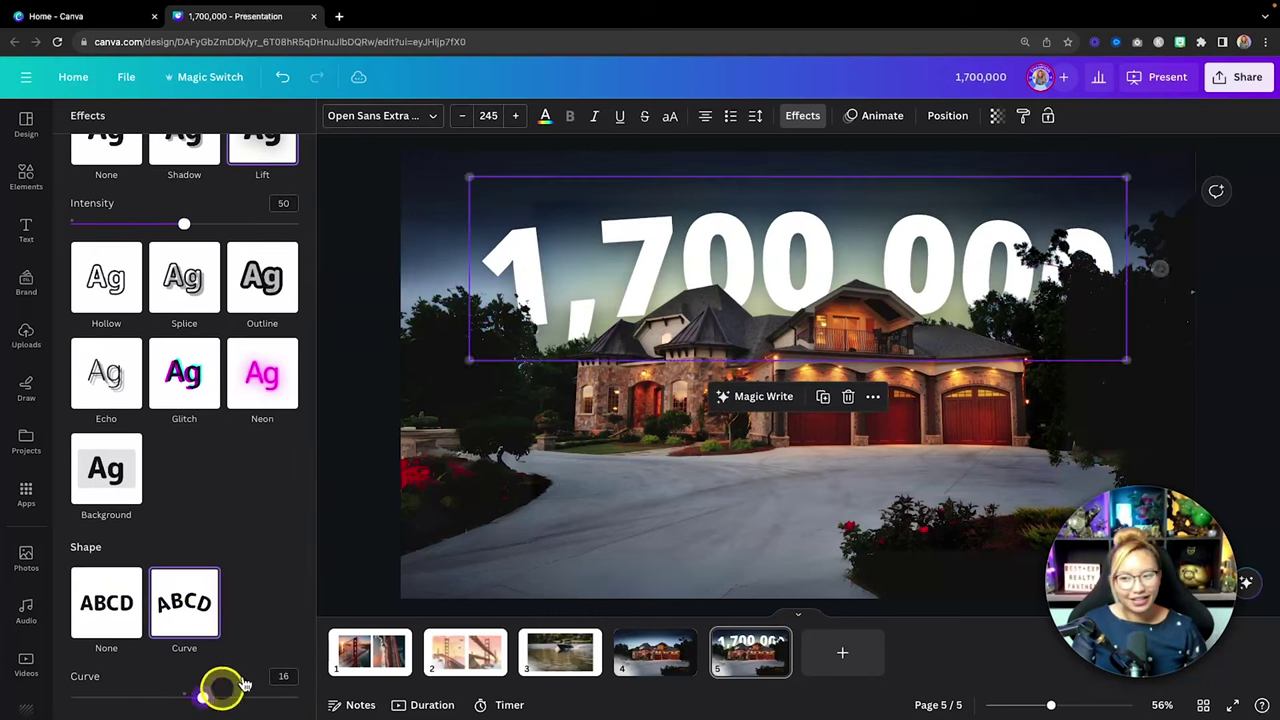
left_click_drag(797, 180, 789, 181)
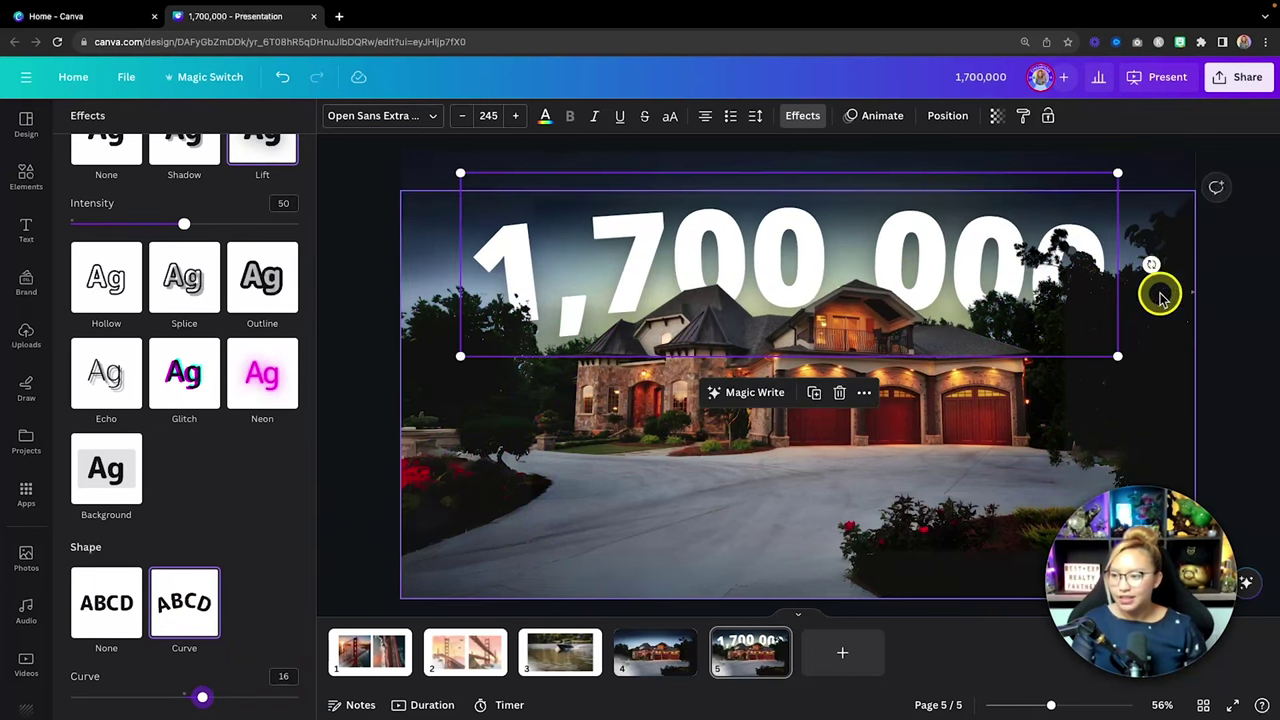
left_click(1235, 369)
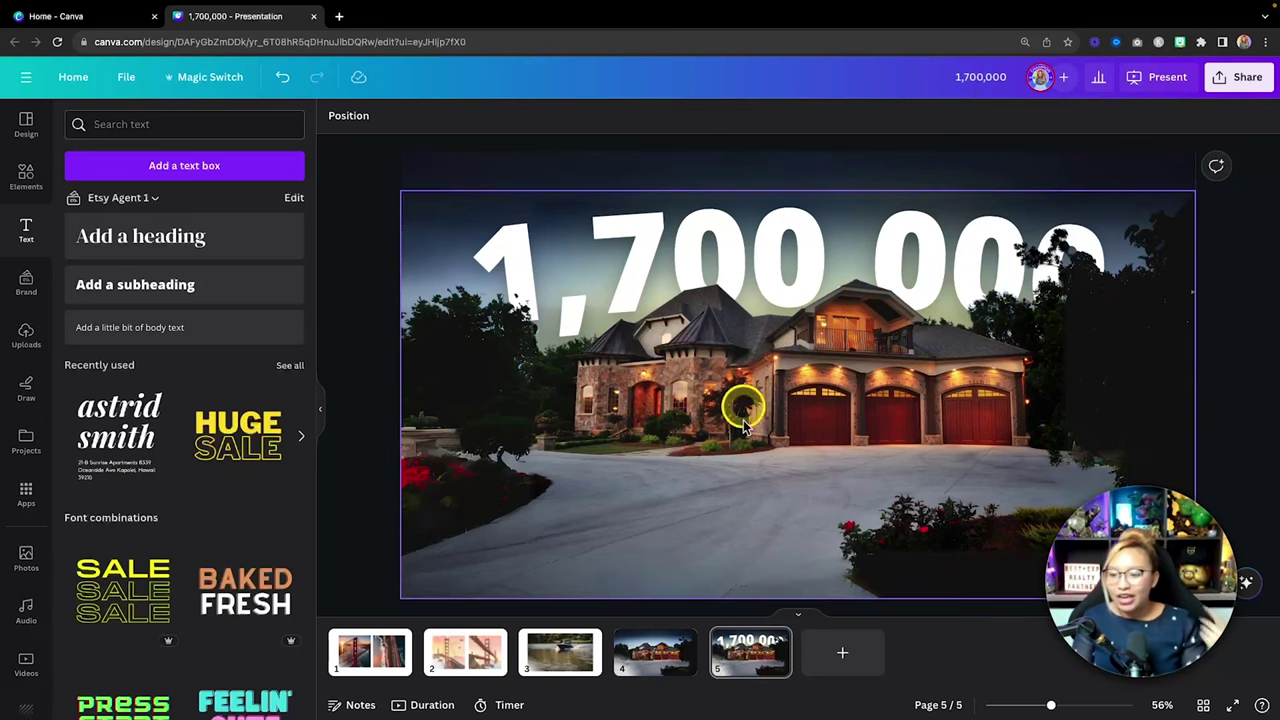
Step: Duplicate page 5 and, on the copy, move the 1,700,000 text layer above the house
left_click(760, 665)
key("super+d")
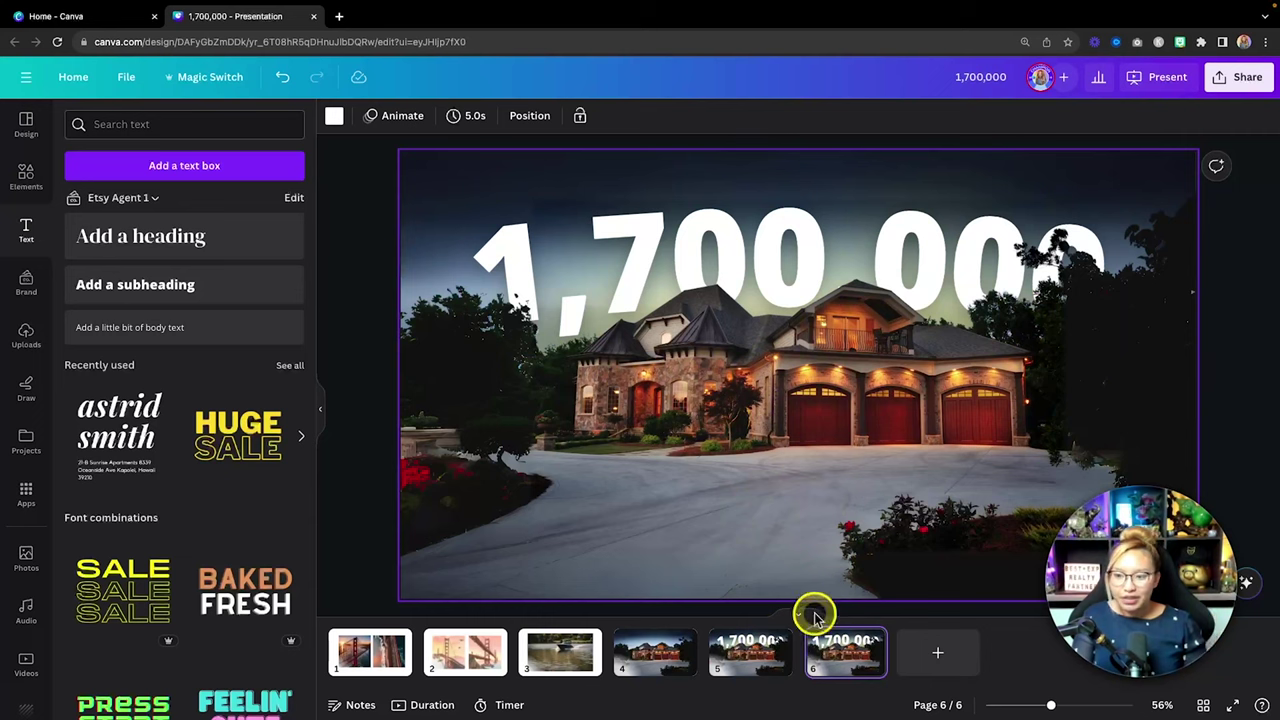
left_click(514, 234)
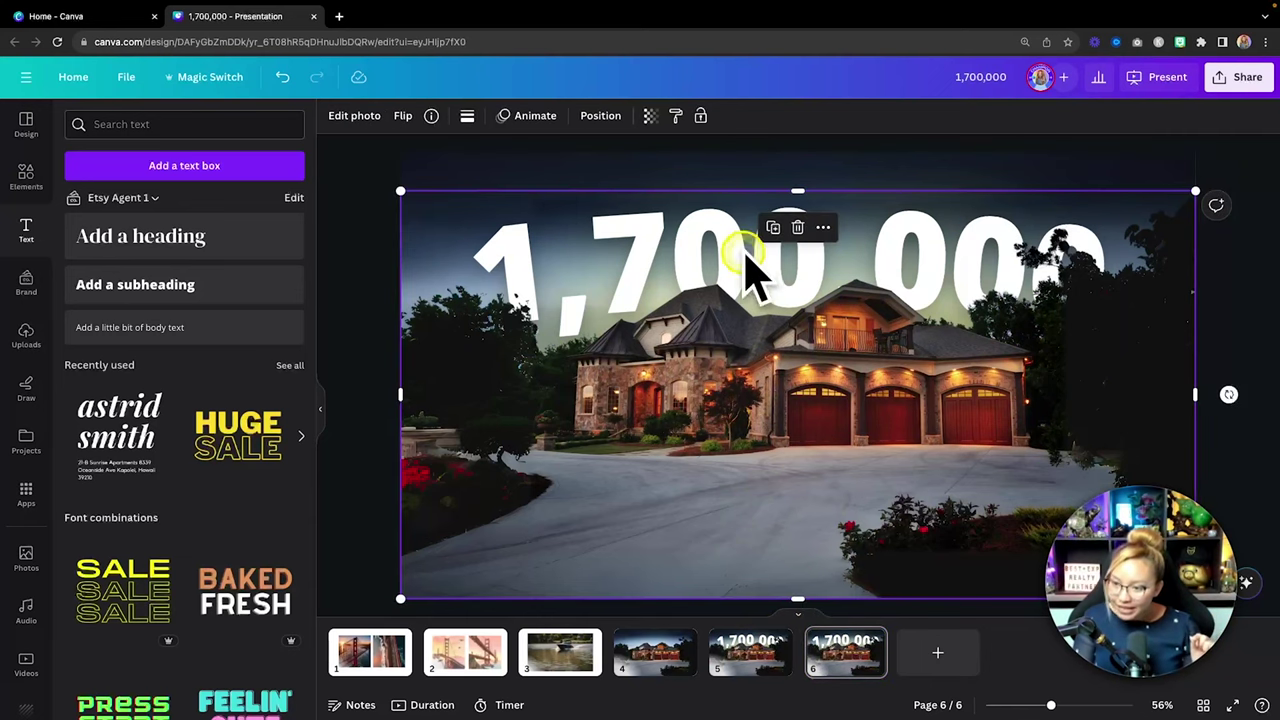
left_click(605, 118)
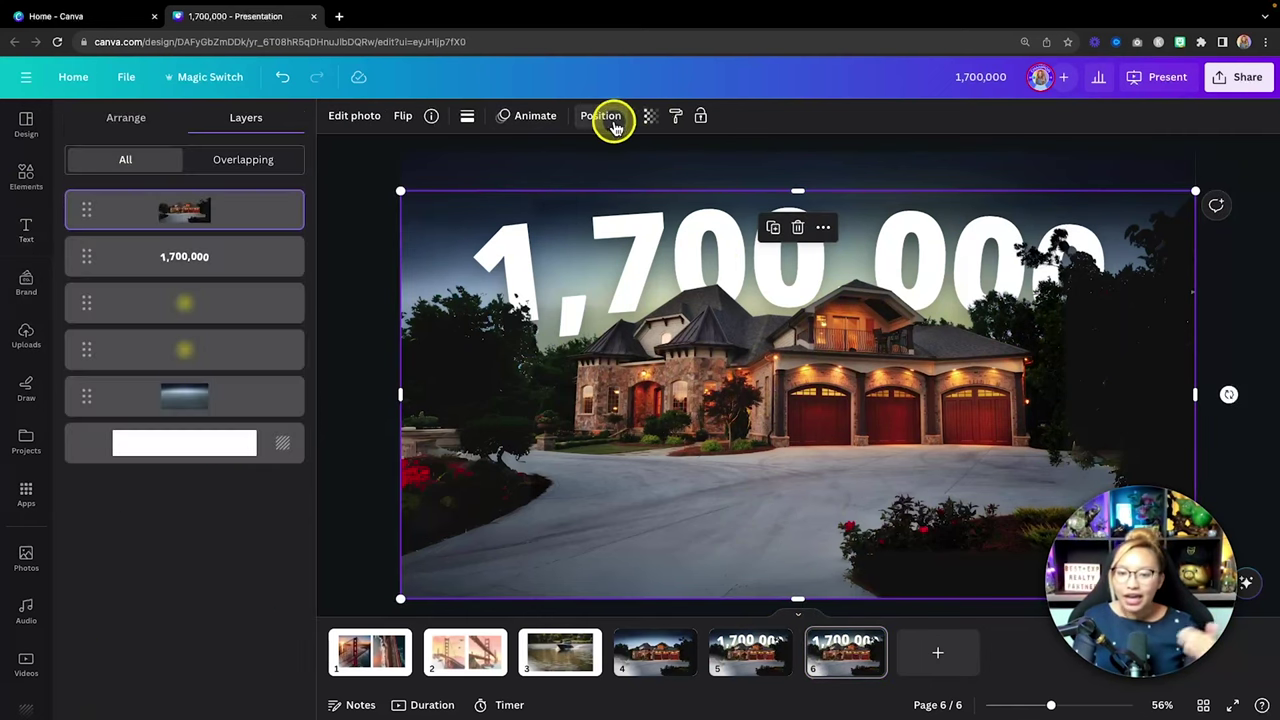
left_click_drag(206, 251, 210, 197)
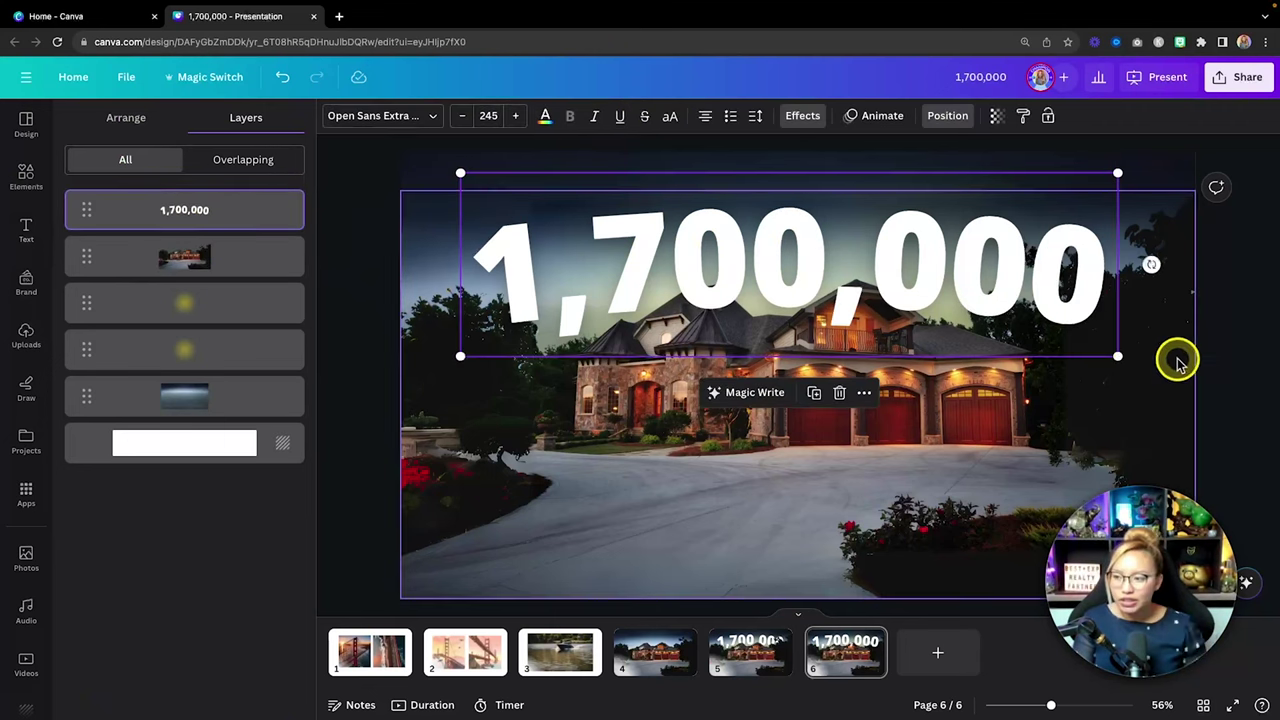
key("Escape")
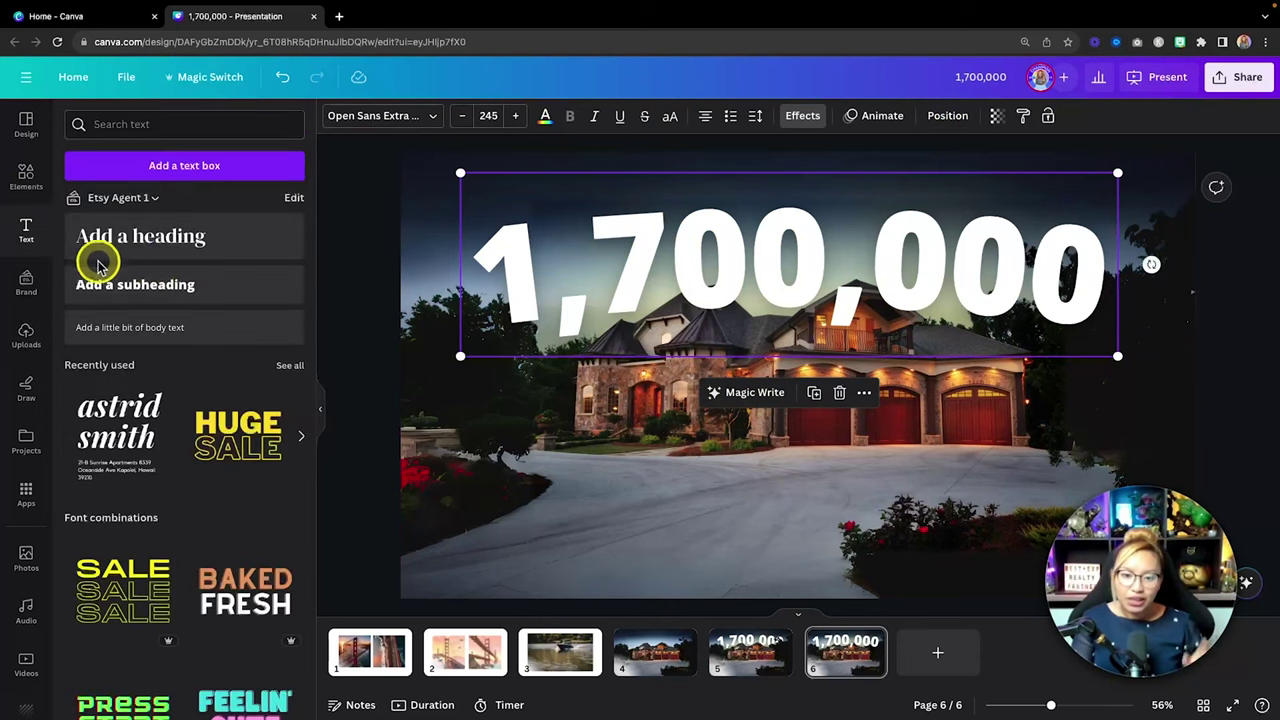
Step: Open the Magic Morph app with the 1,700,000 text on page 6 as the selected element
key("fn")
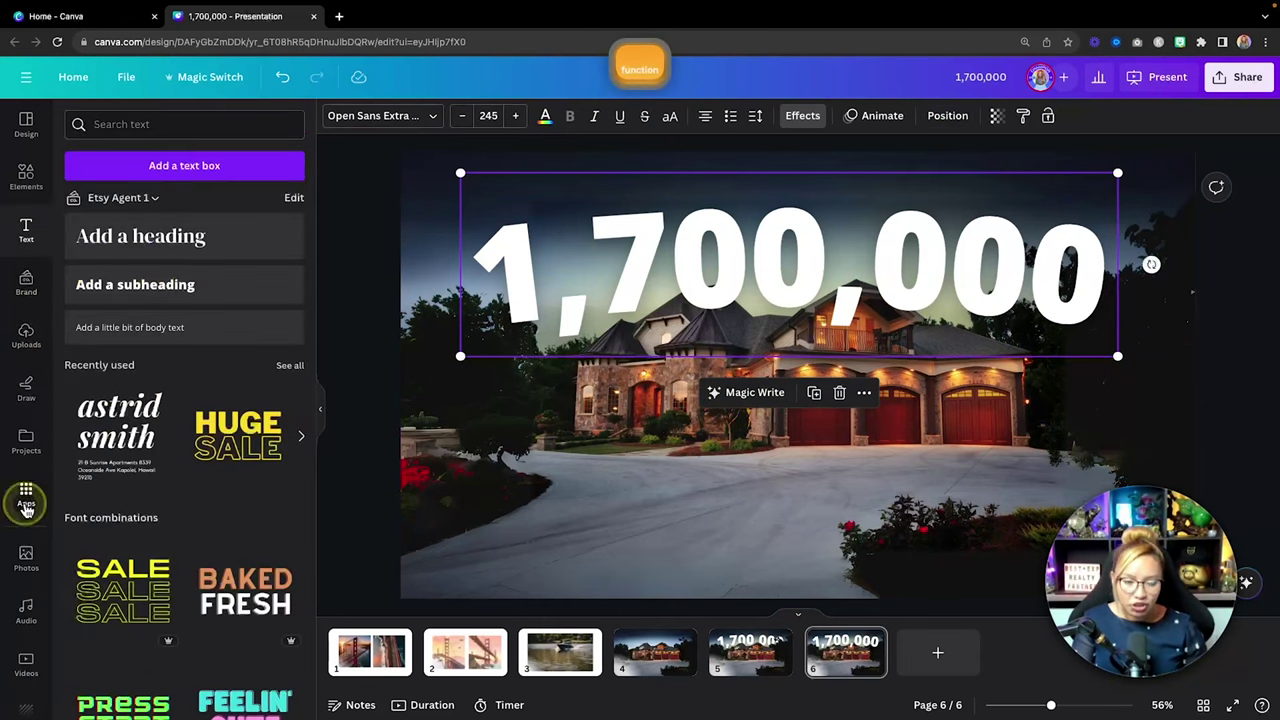
left_click(26, 505)
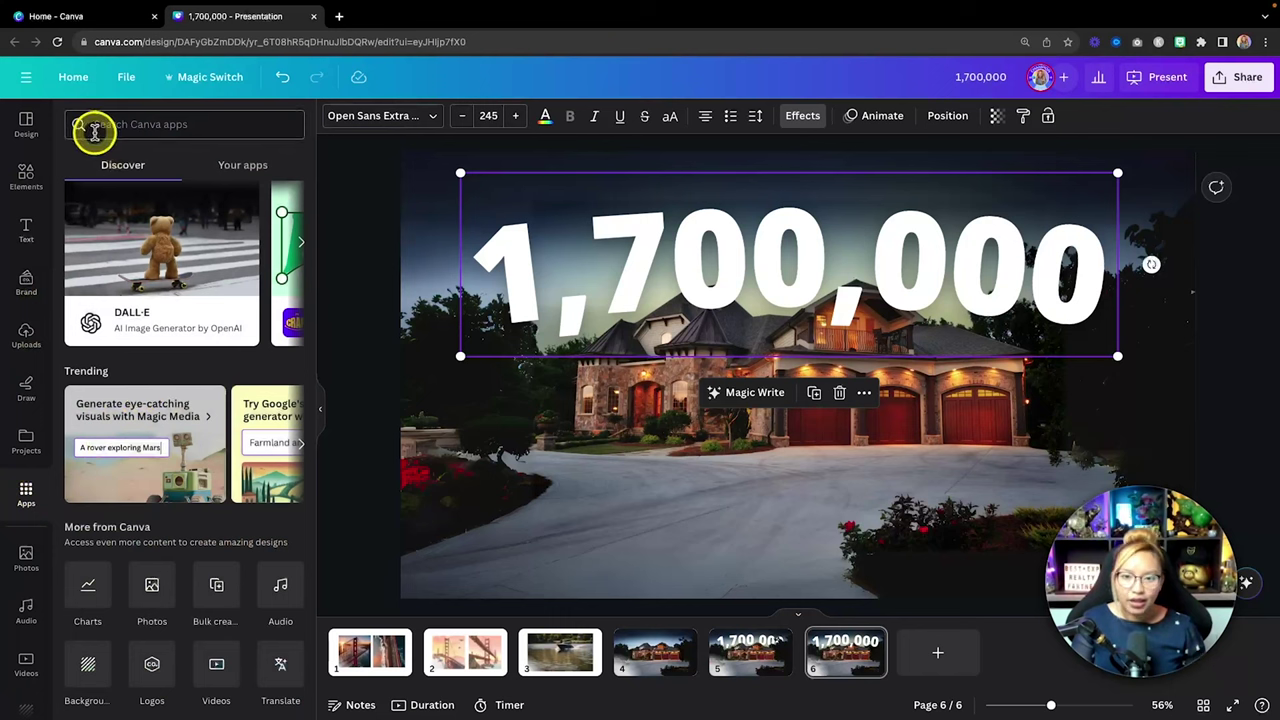
scroll(134, 500, "down", 5)
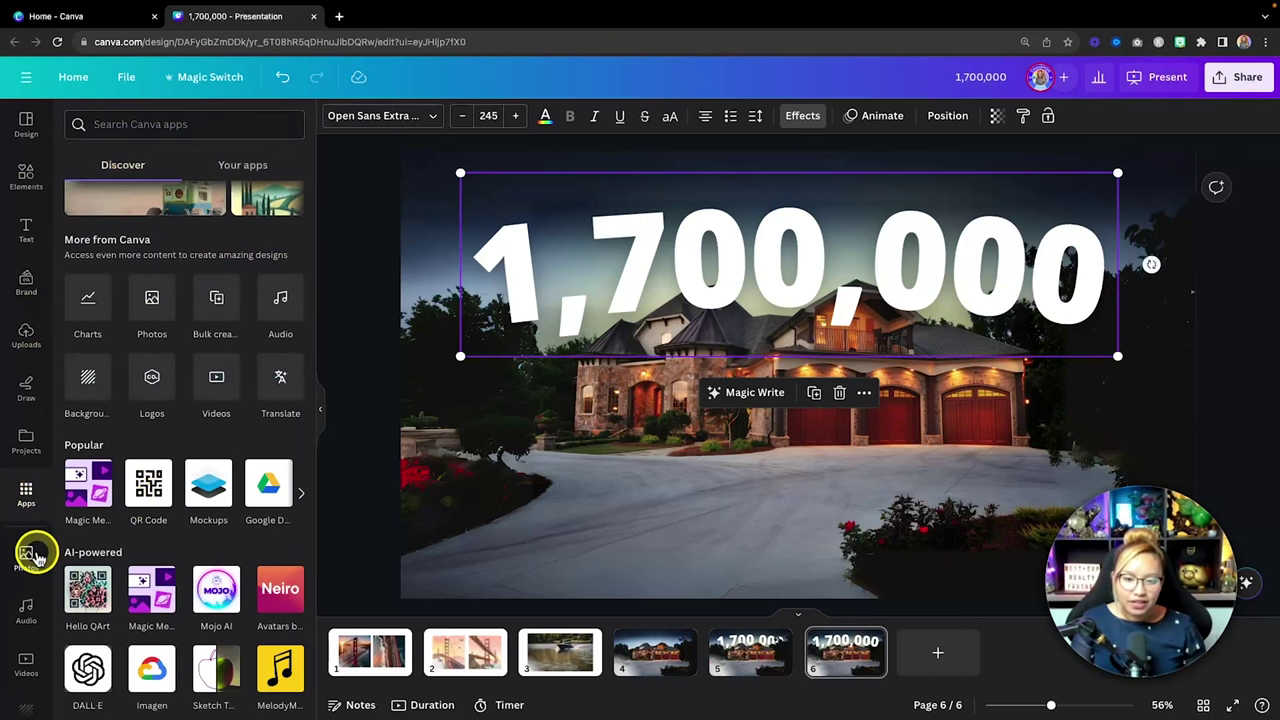
scroll(37, 556, "down", 3)
scroll(37, 556, "down", 5)
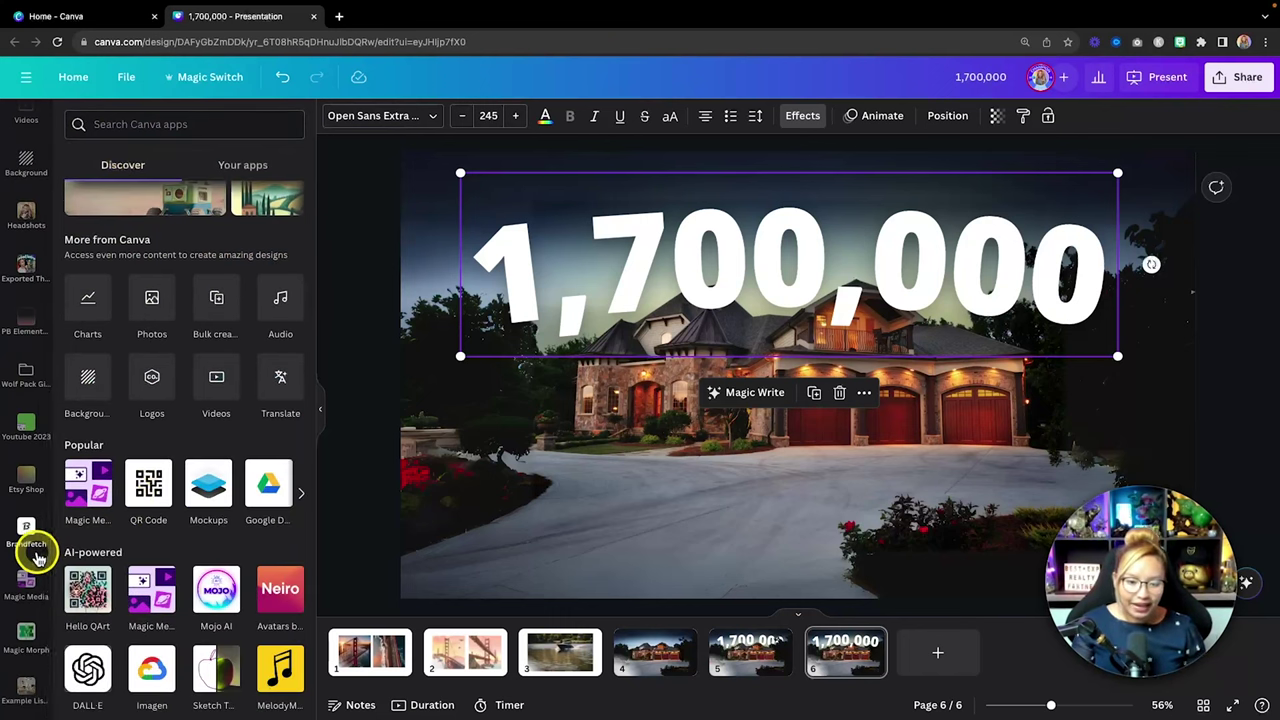
key("fn")
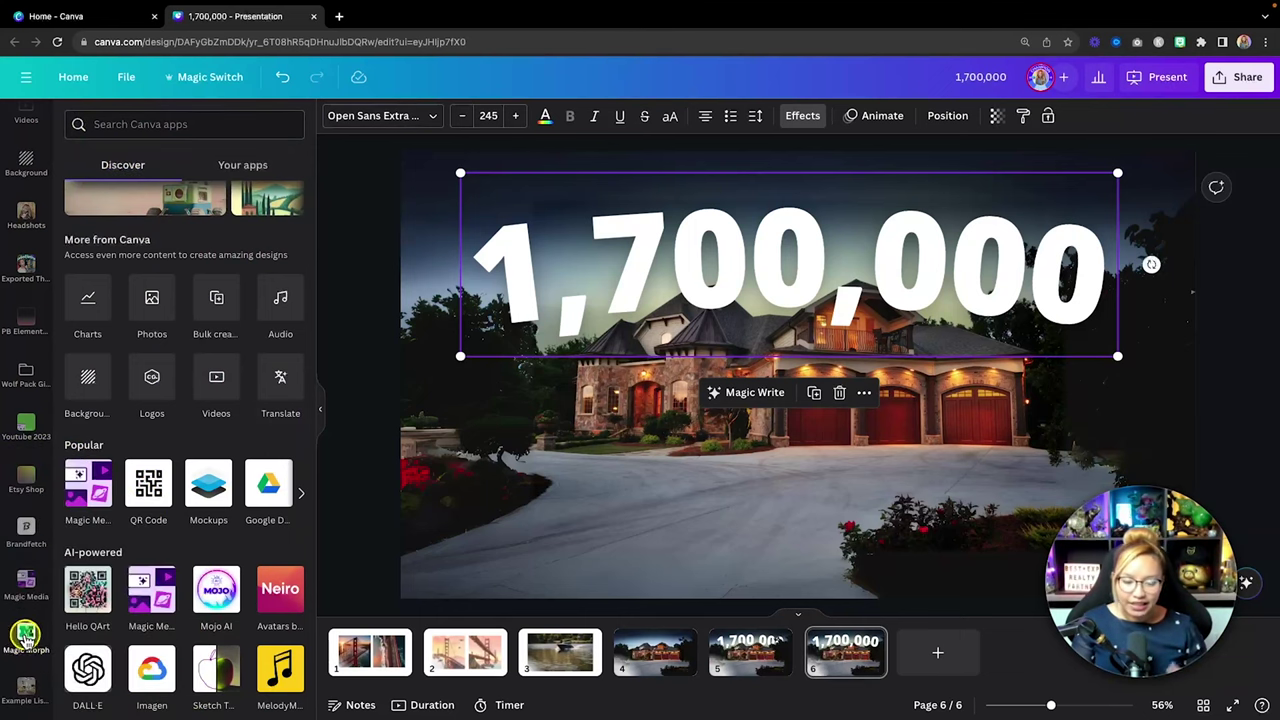
left_click(26, 635)
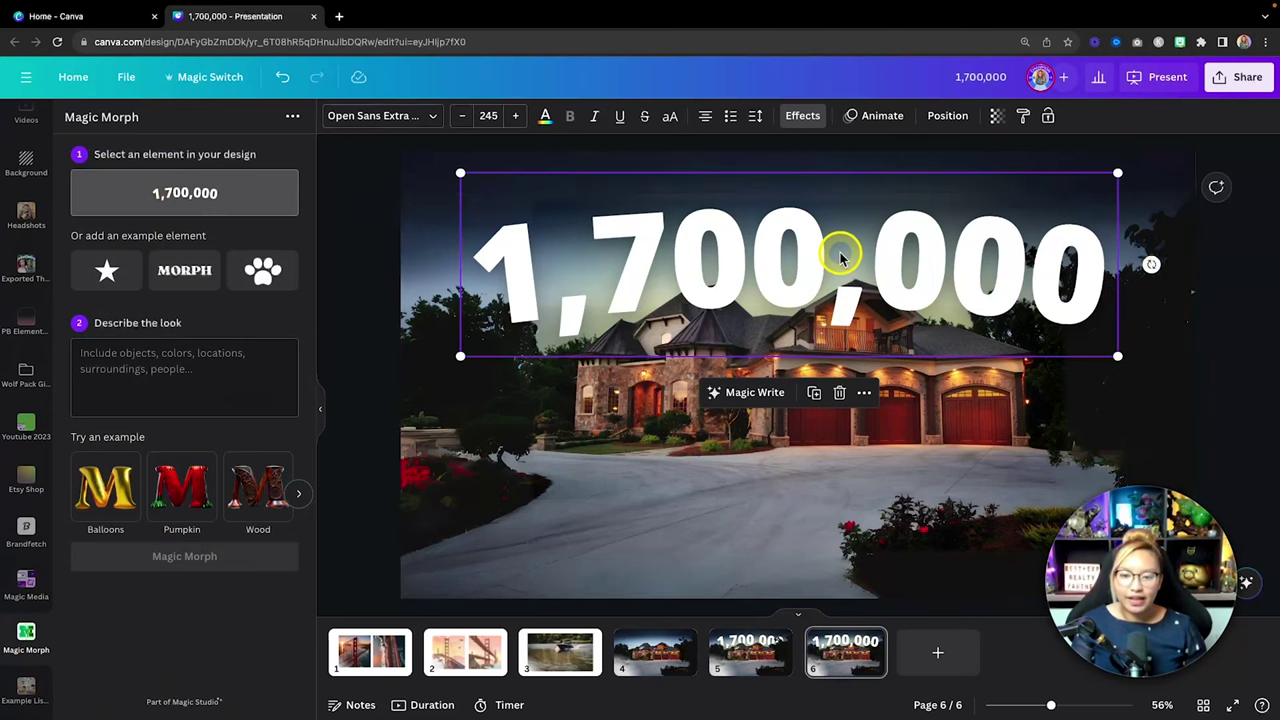
Step: Look through the Magic Morph example styles, then describe the look as "sparkly diamonds" and generate the morphed price text
scroll(186, 508, "right", 5)
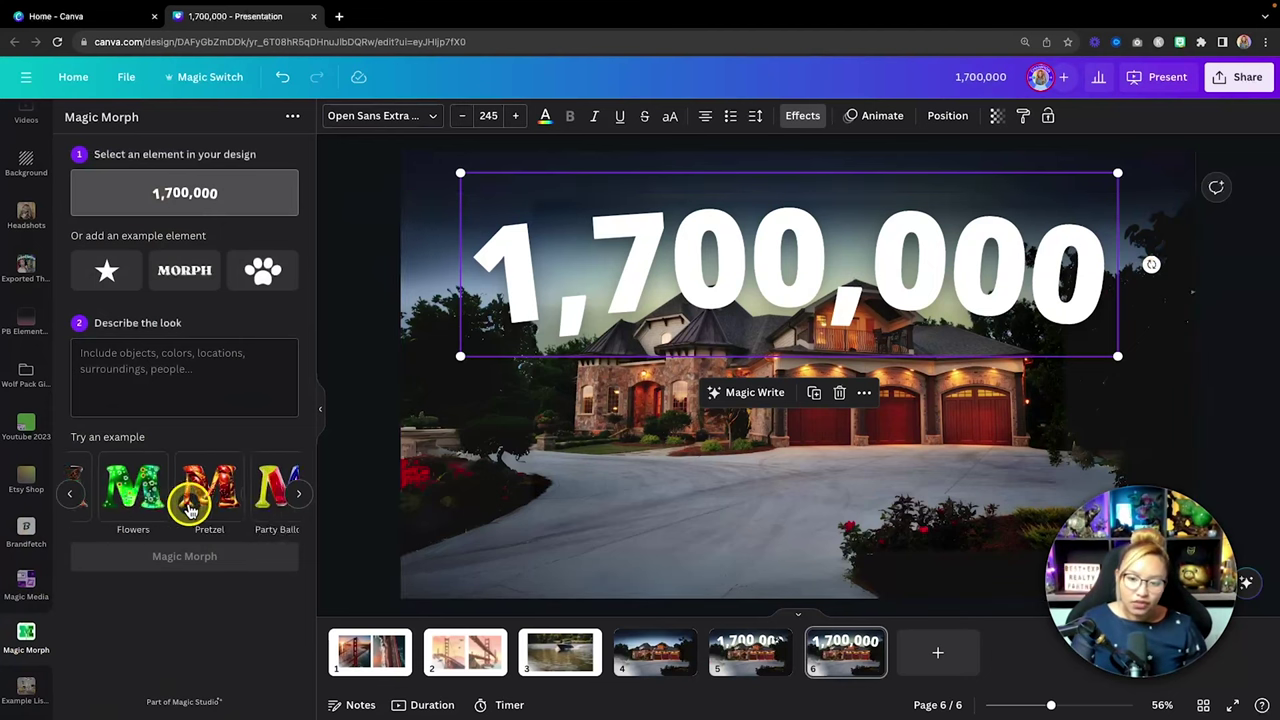
scroll(186, 508, "left", 5)
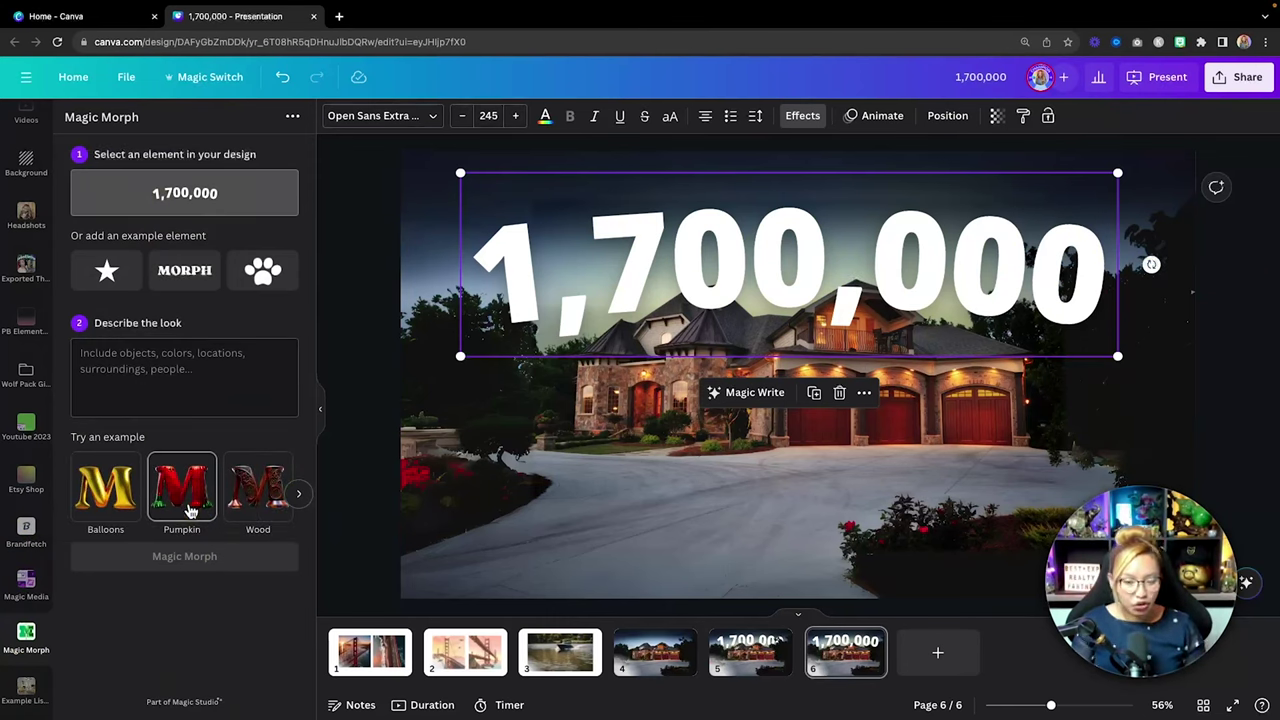
scroll(112, 505, "right", 5)
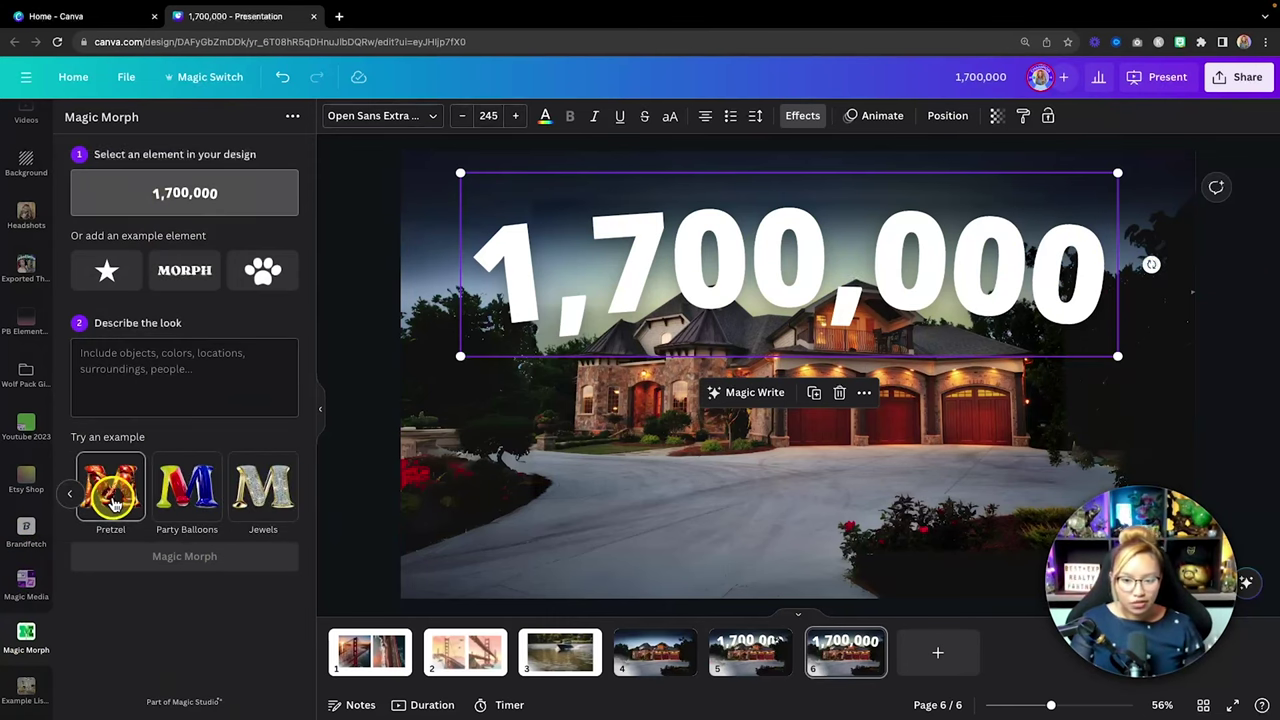
left_click(265, 500)
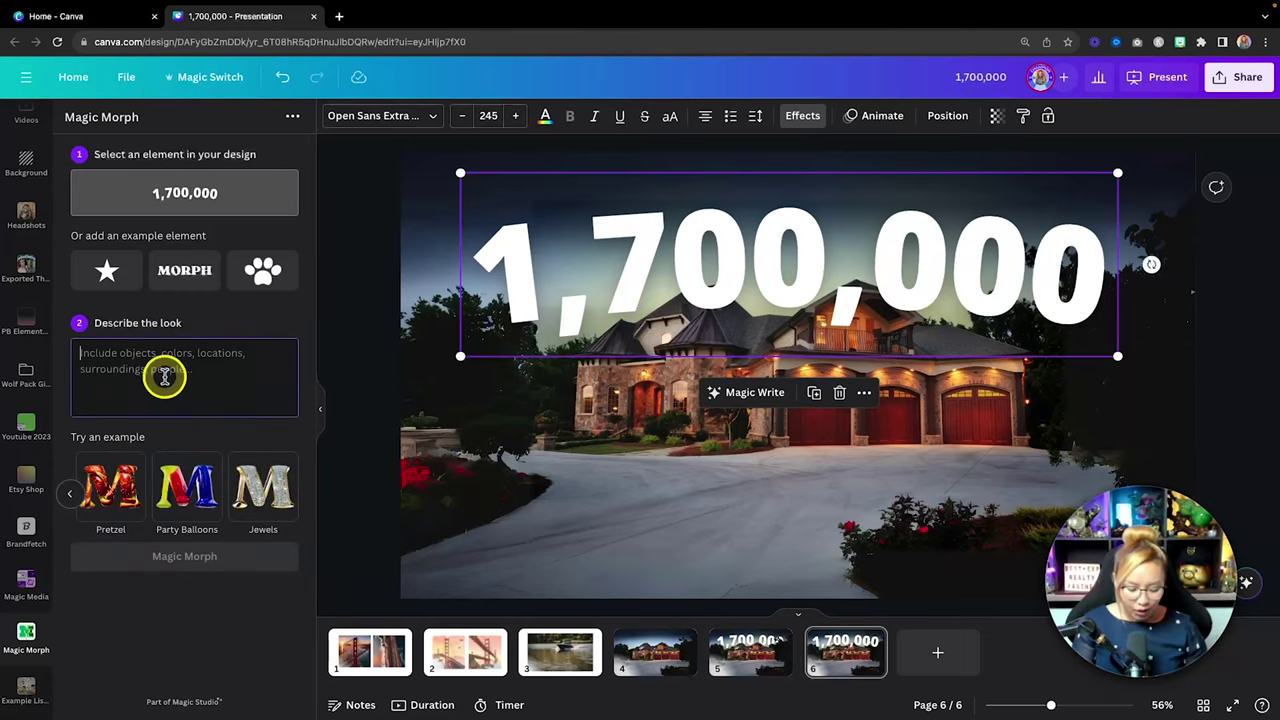
left_click(165, 375)
type("spark")
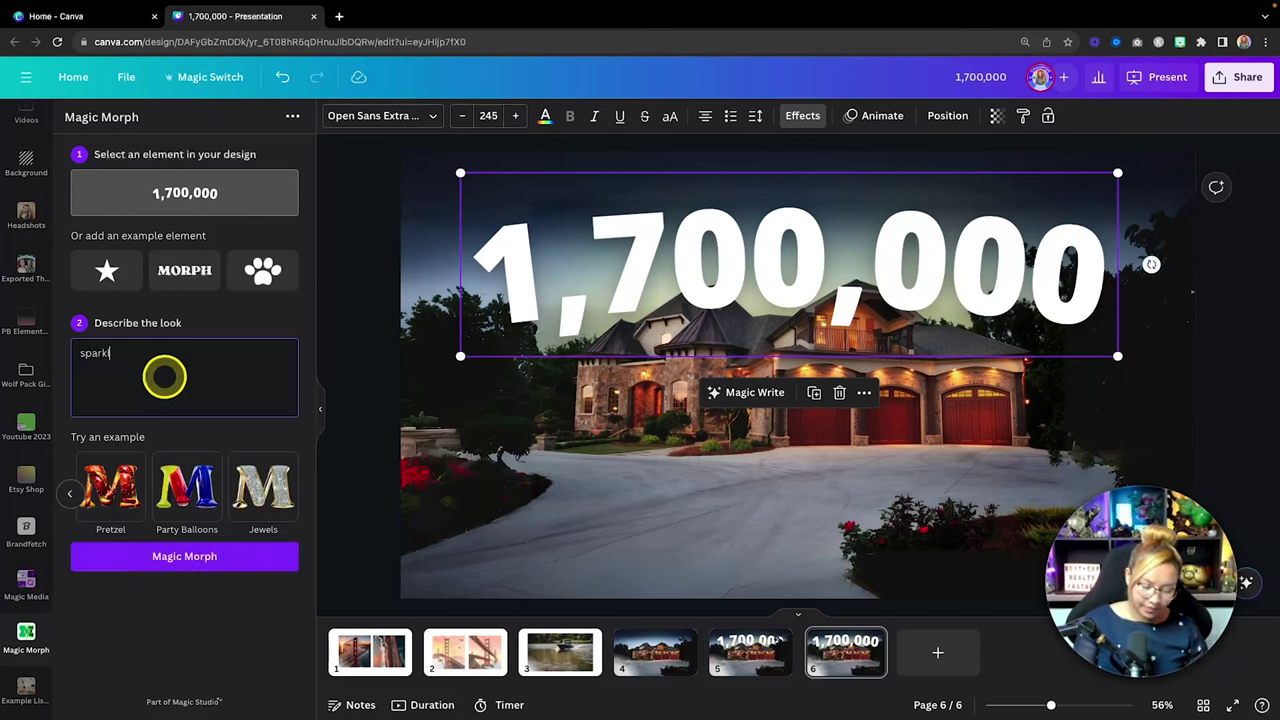
type("lu")
type("y d")
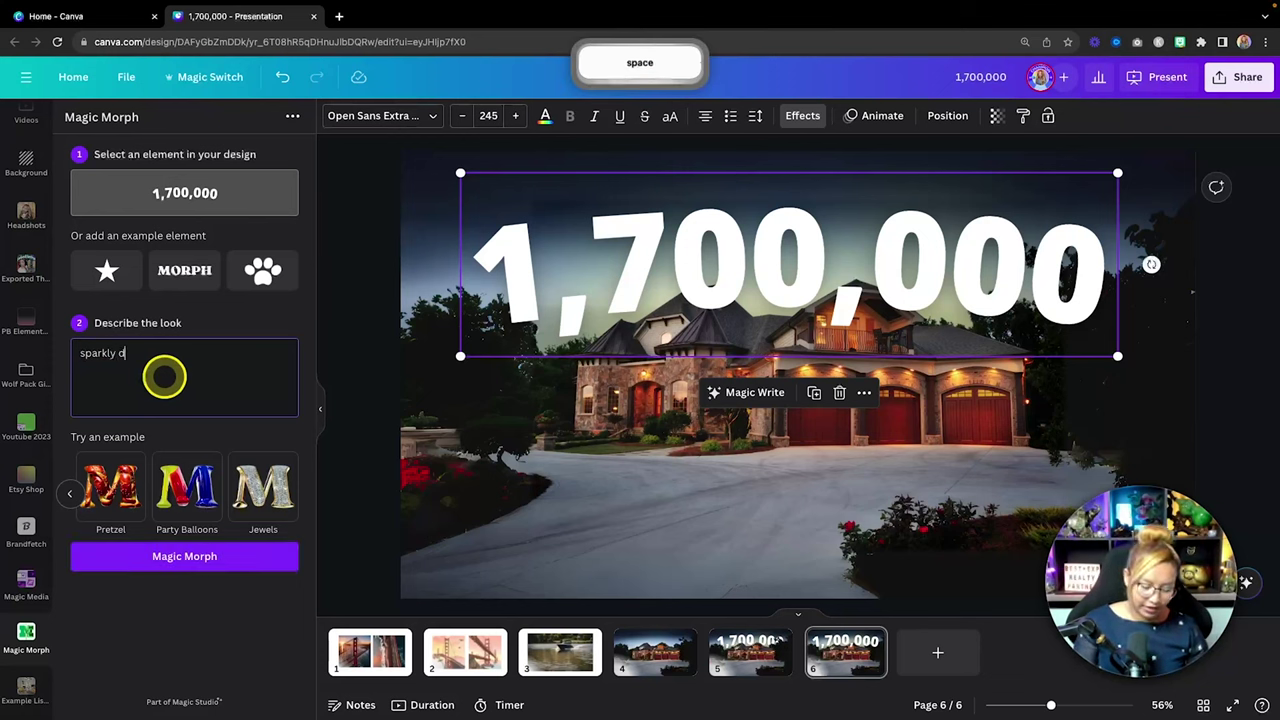
type("iamons")
key("BackSpace")
type("ds")
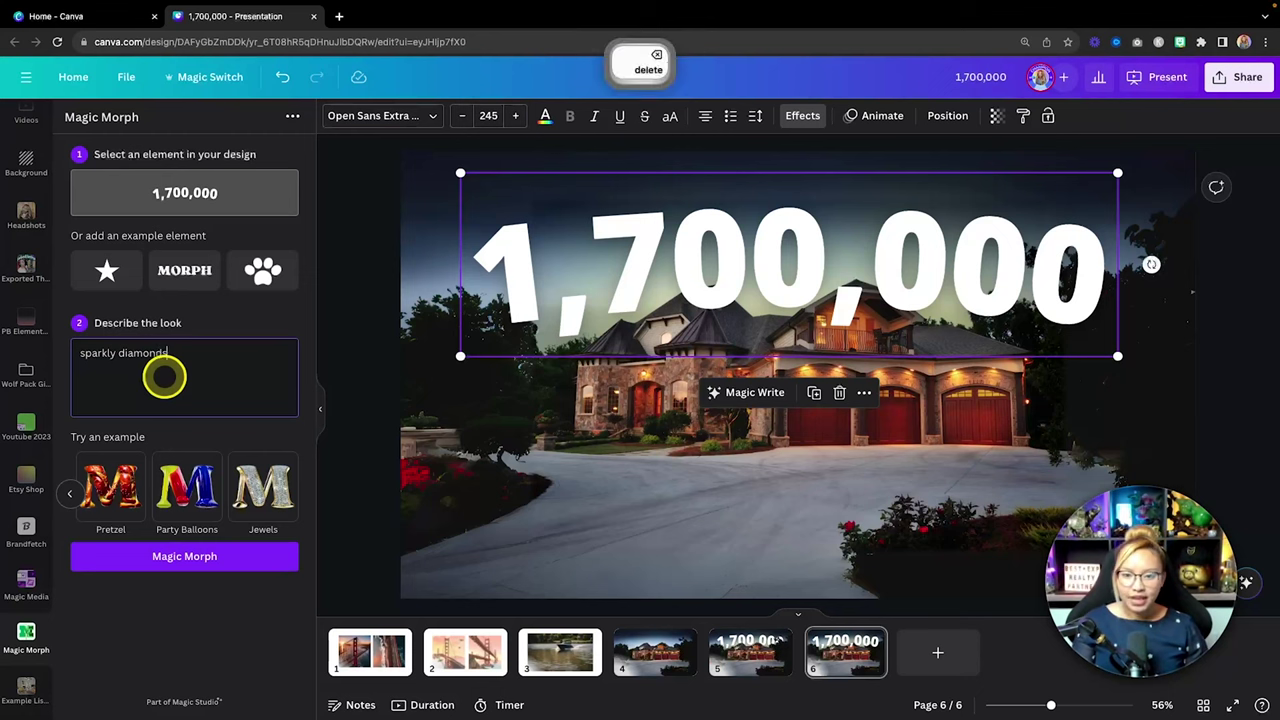
left_click(204, 557)
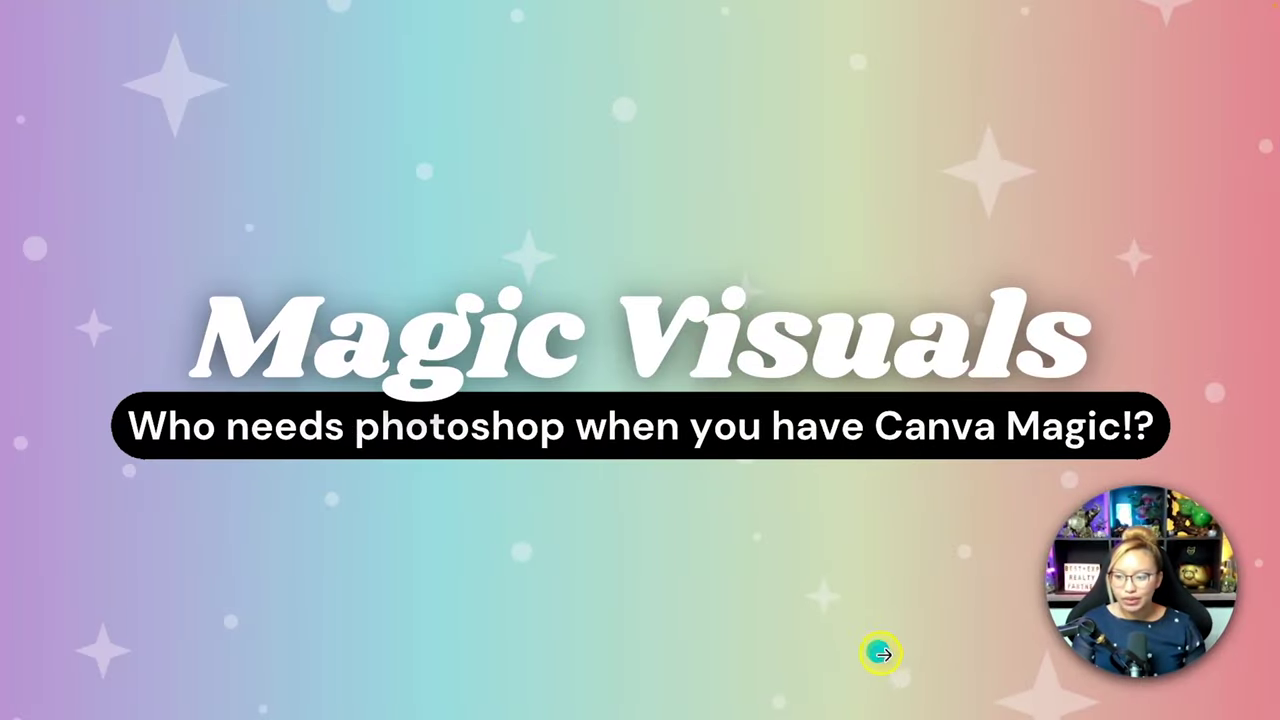
left_click(940, 677)
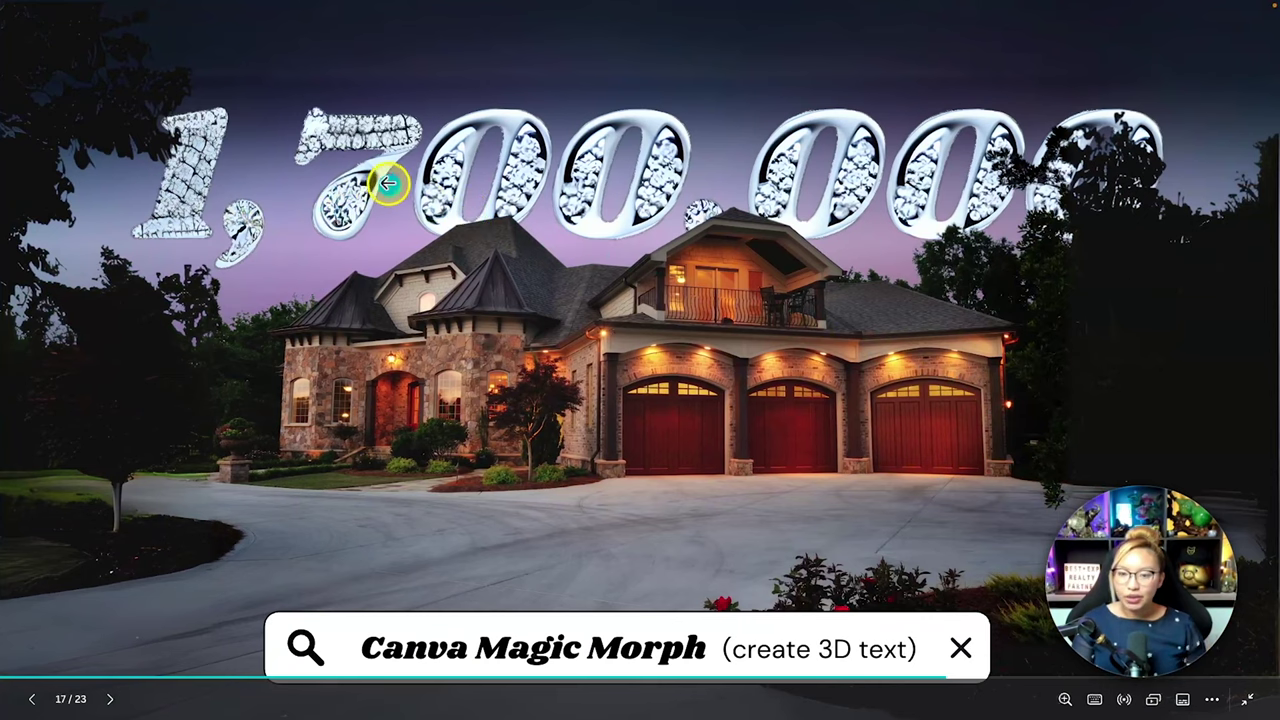
left_click(384, 180)
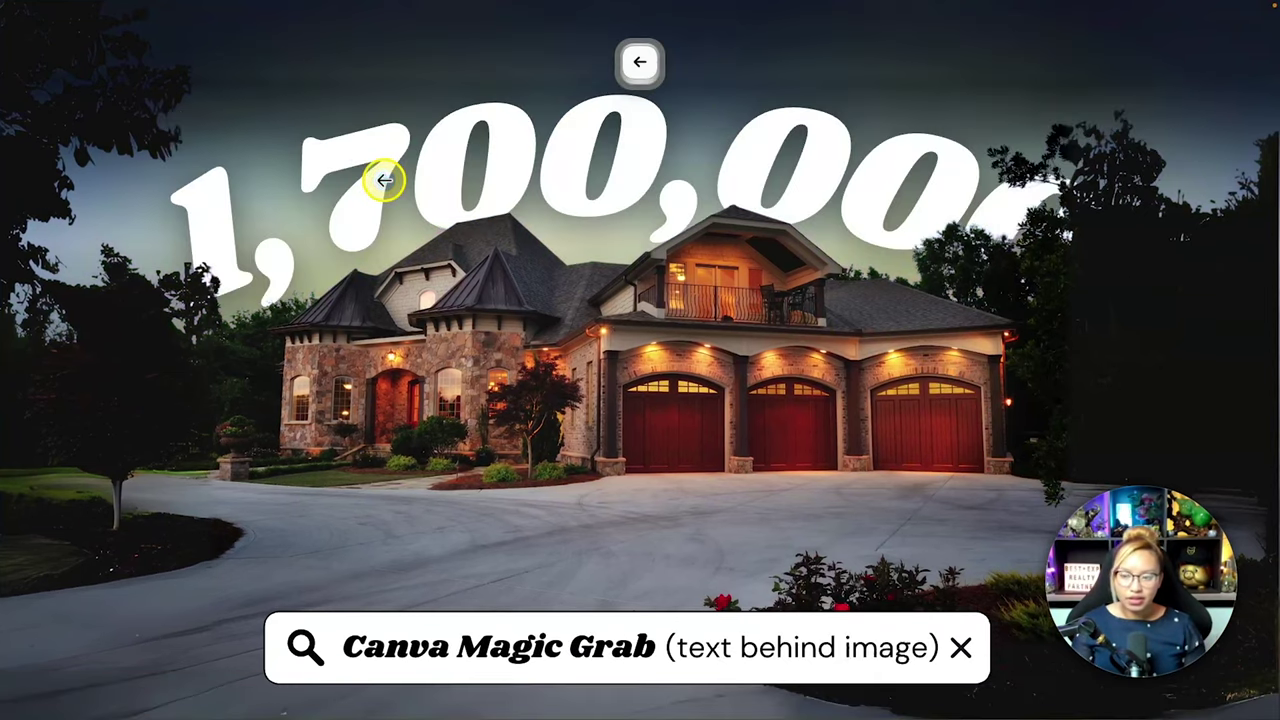
left_click(384, 180)
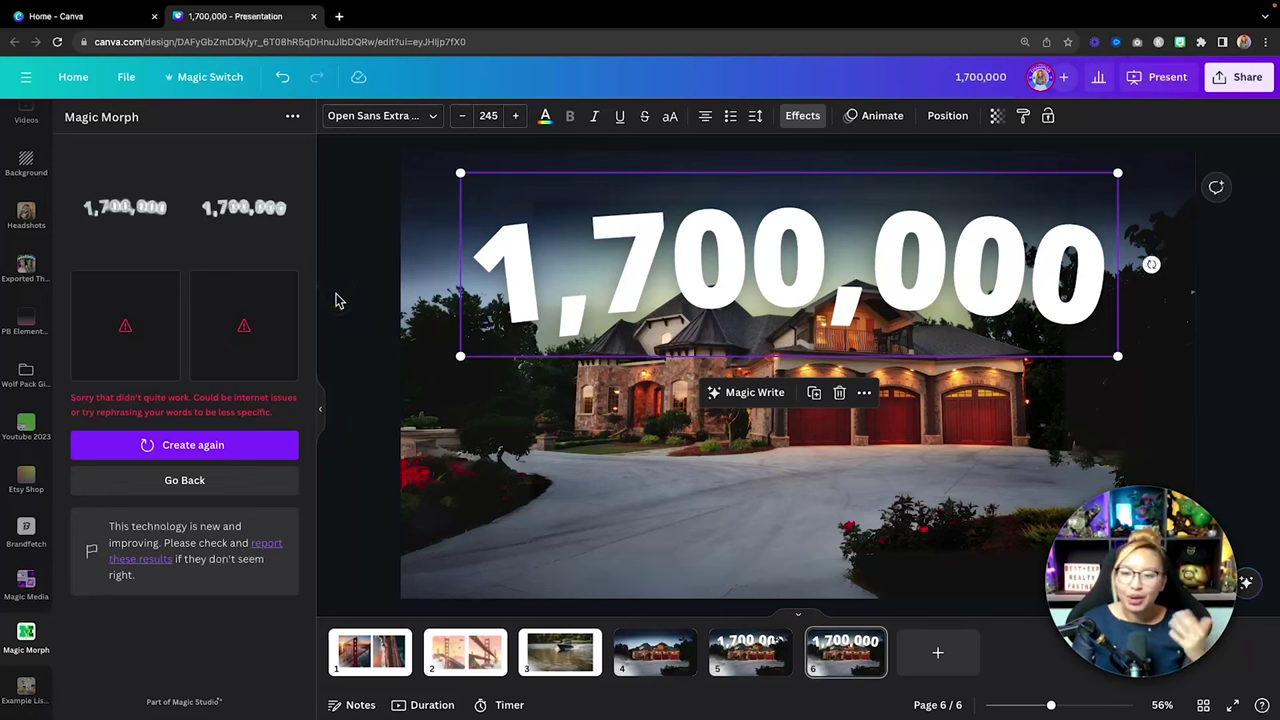
Step: Add the first sparkly diamonds result to page 6 and enlarge it to nearly the page's width across the house
left_click(116, 215)
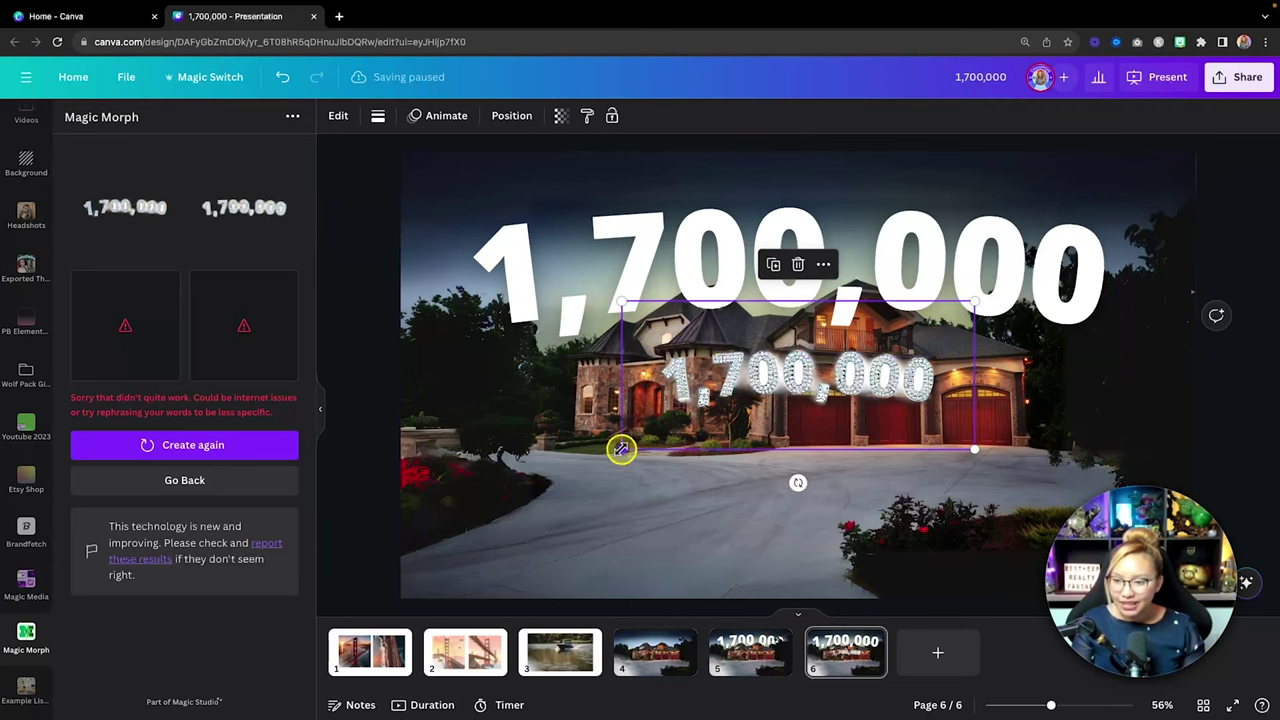
left_click_drag(620, 452, 405, 545)
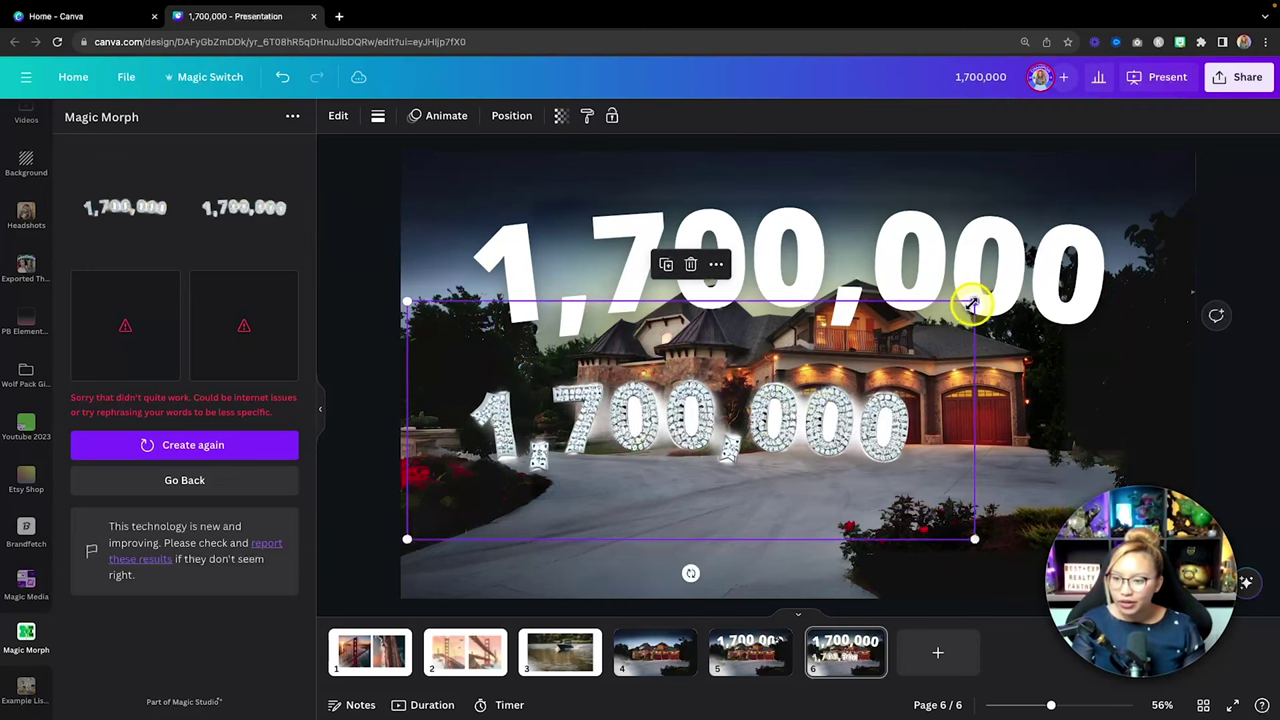
left_click_drag(978, 308, 1146, 232)
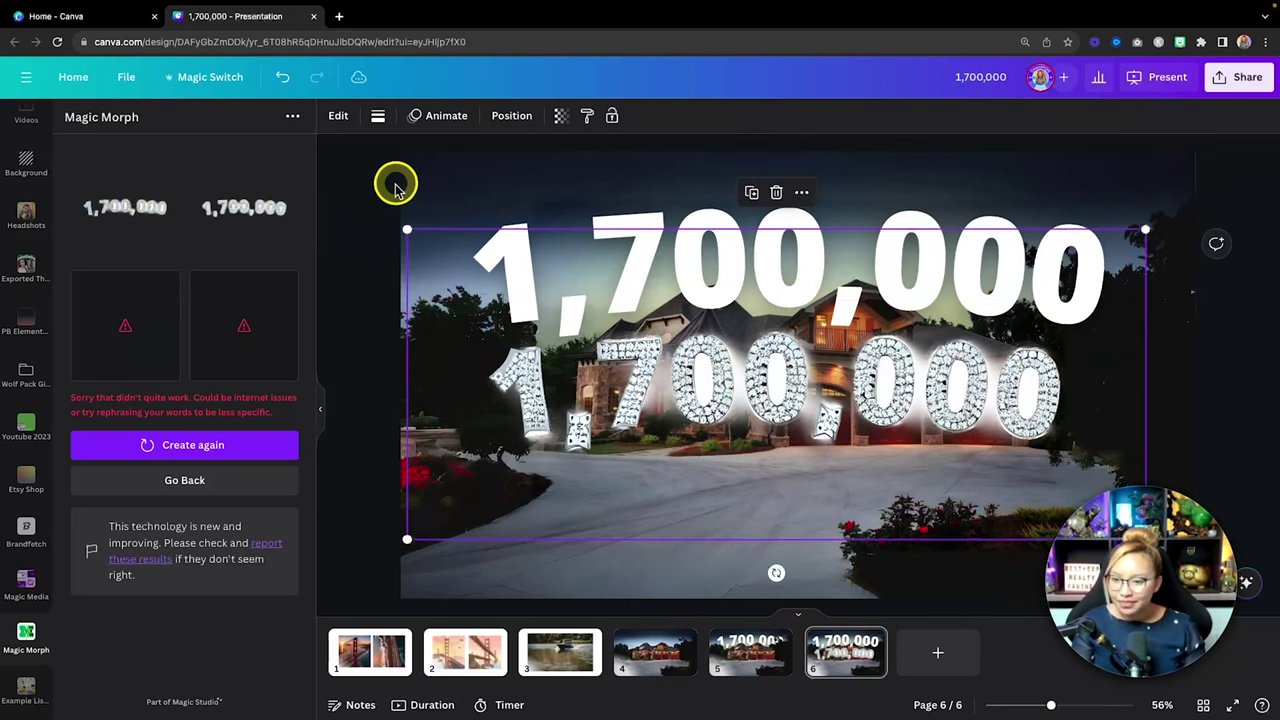
Step: Try the second sparkly diamonds result enlarged below the first one for comparison, and delete it
left_click(236, 208)
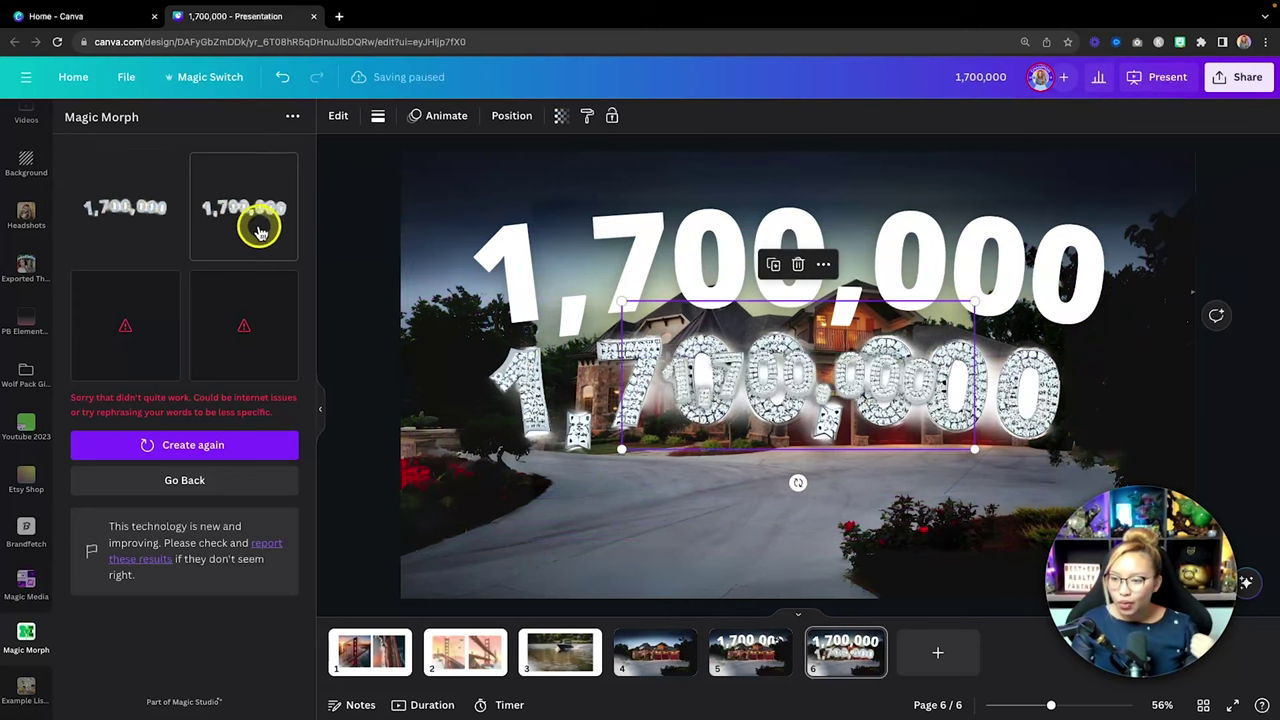
left_click_drag(723, 371, 698, 528)
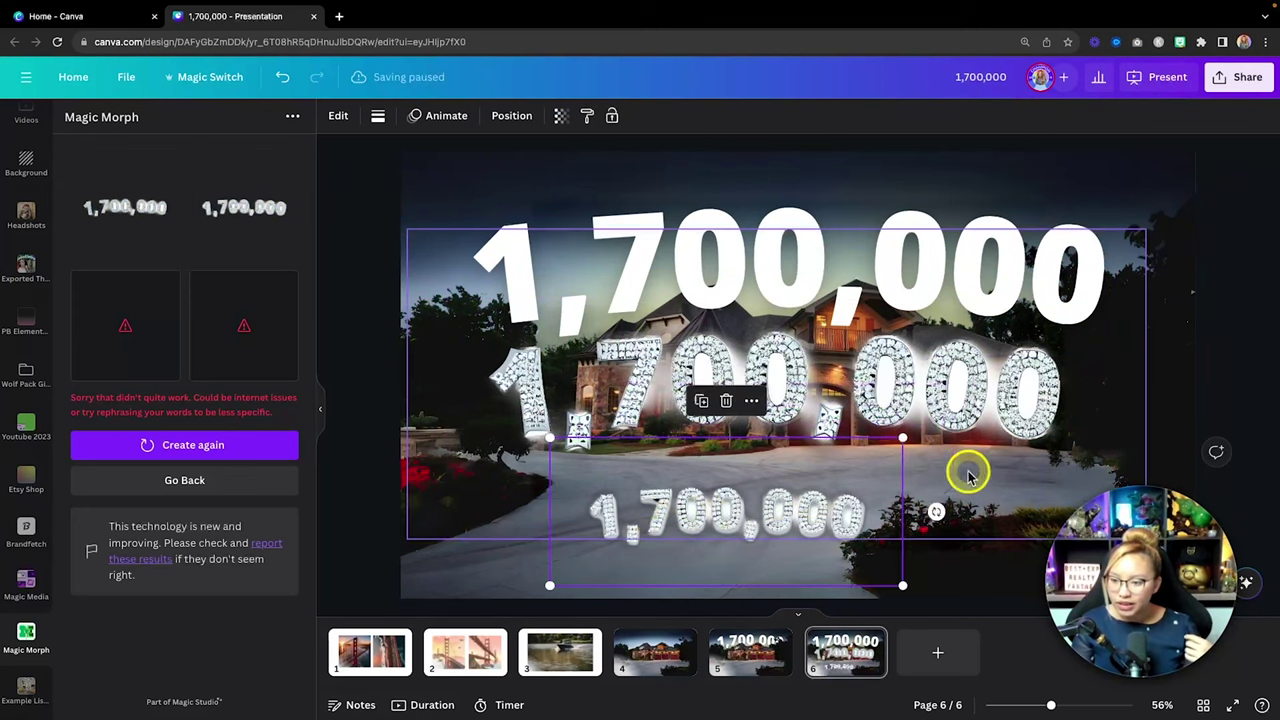
left_click(903, 434)
left_click(900, 437)
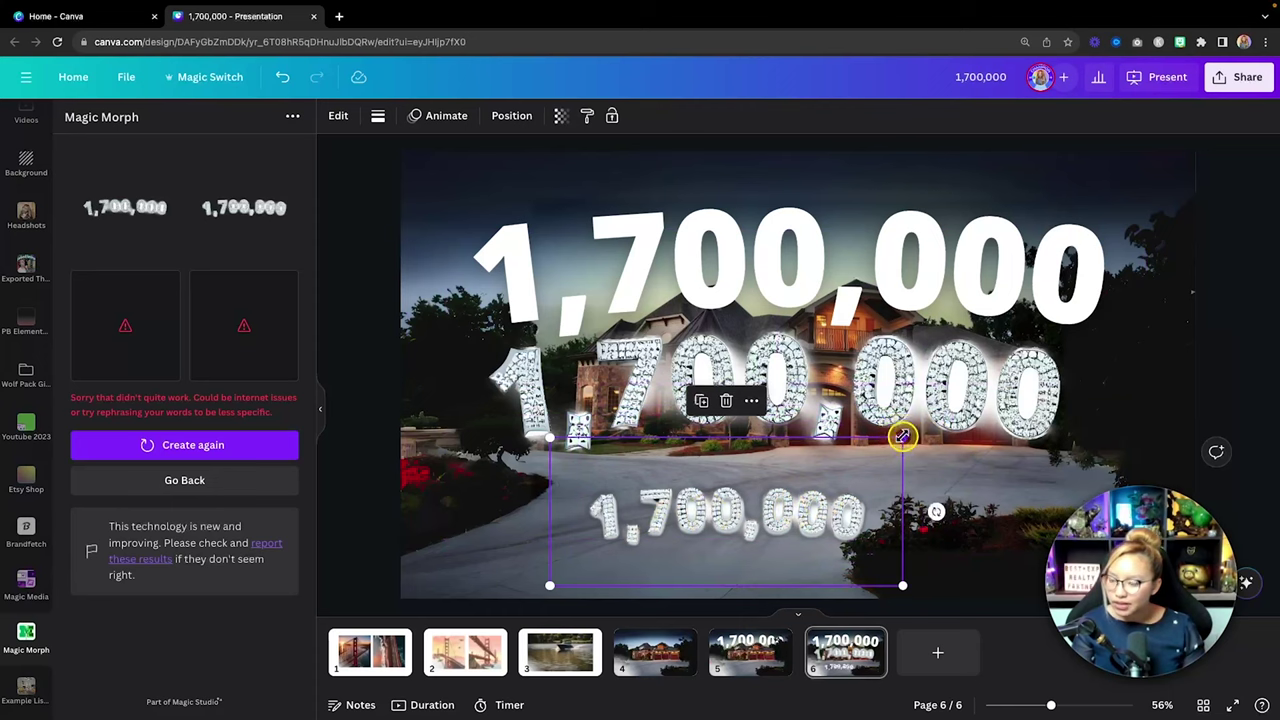
left_click_drag(903, 436, 1249, 289)
left_click_drag(951, 434, 823, 482)
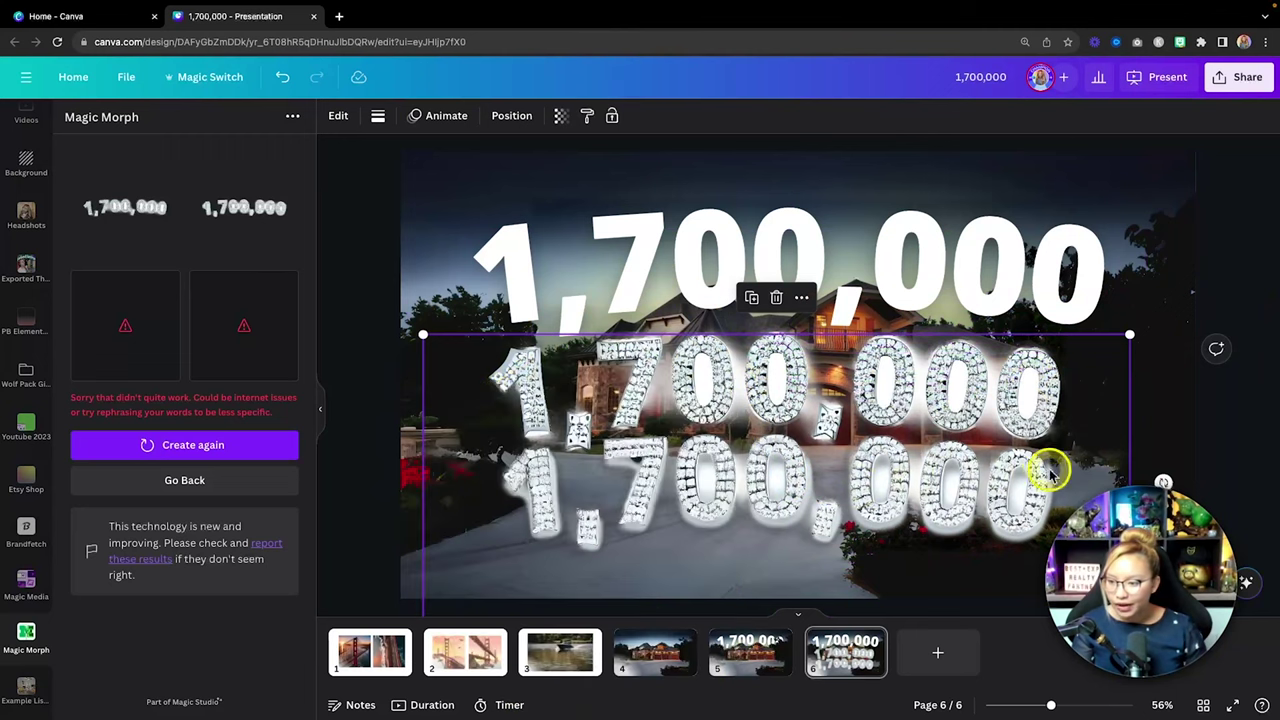
left_click(930, 486)
left_click(926, 494)
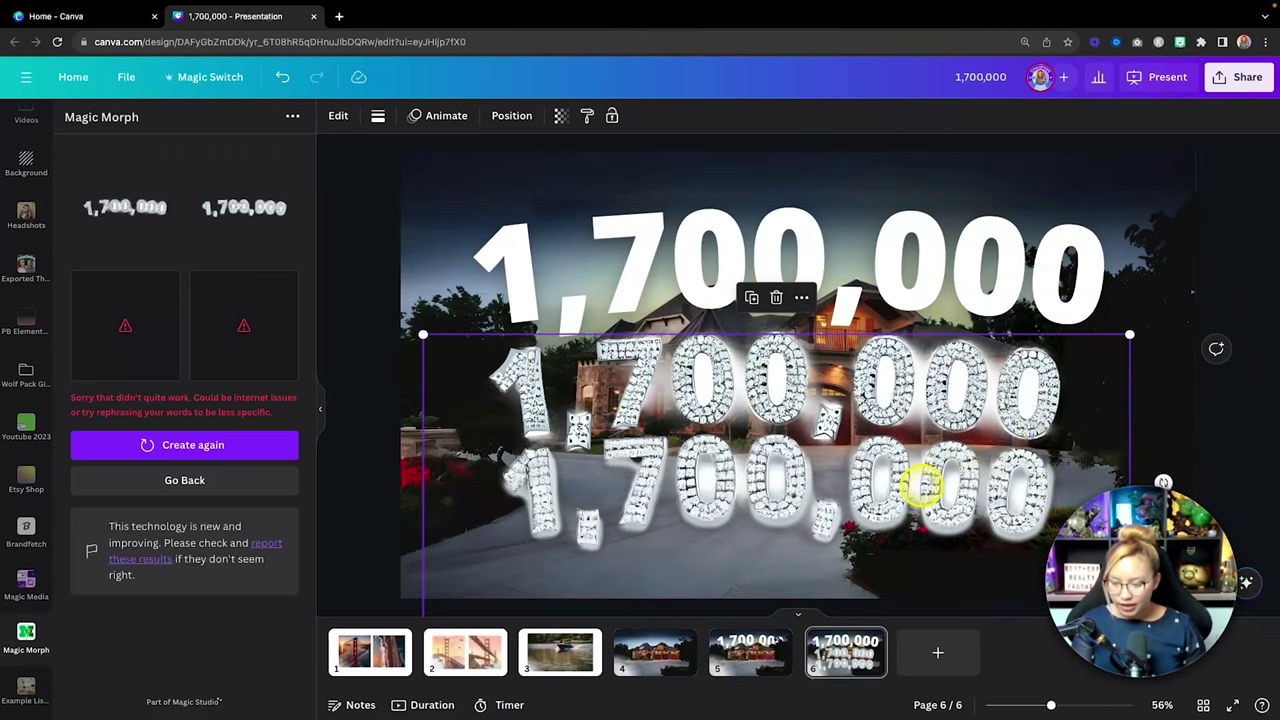
key("Delete")
Step: Remove the Lift style and the curved shape from the white 1,700,000 text on page 6
left_click(190, 480)
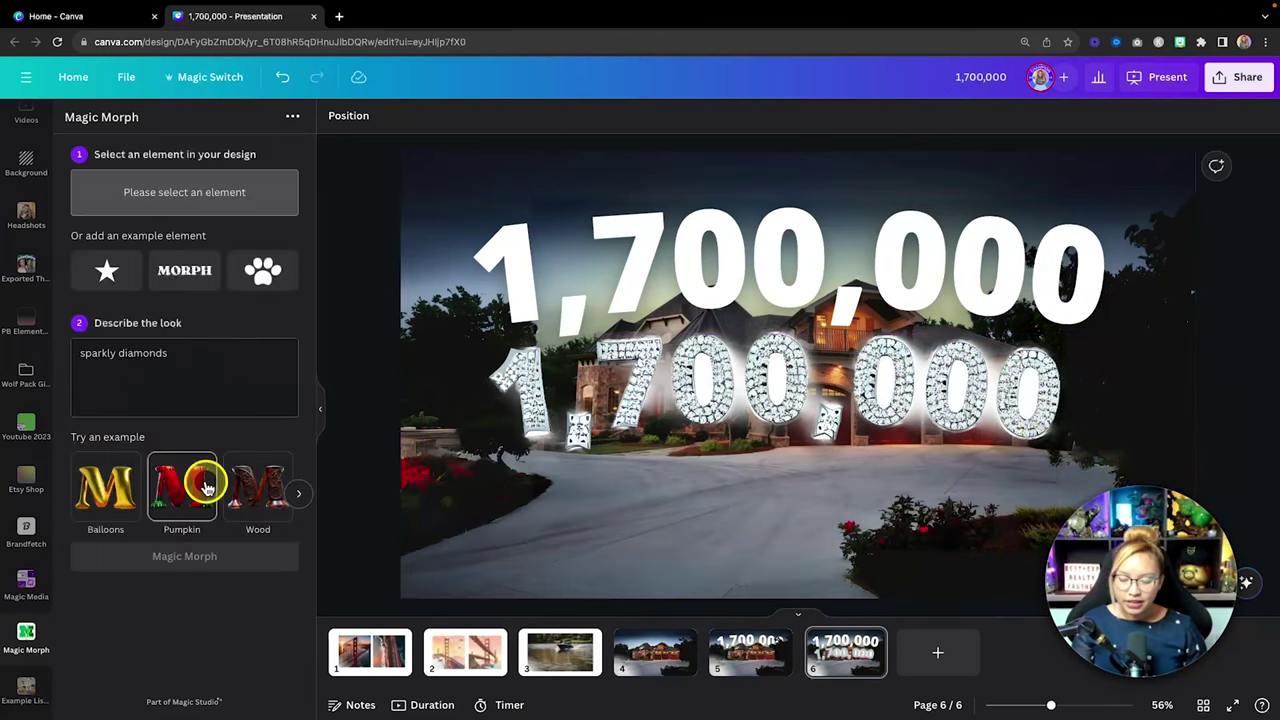
left_click(556, 208)
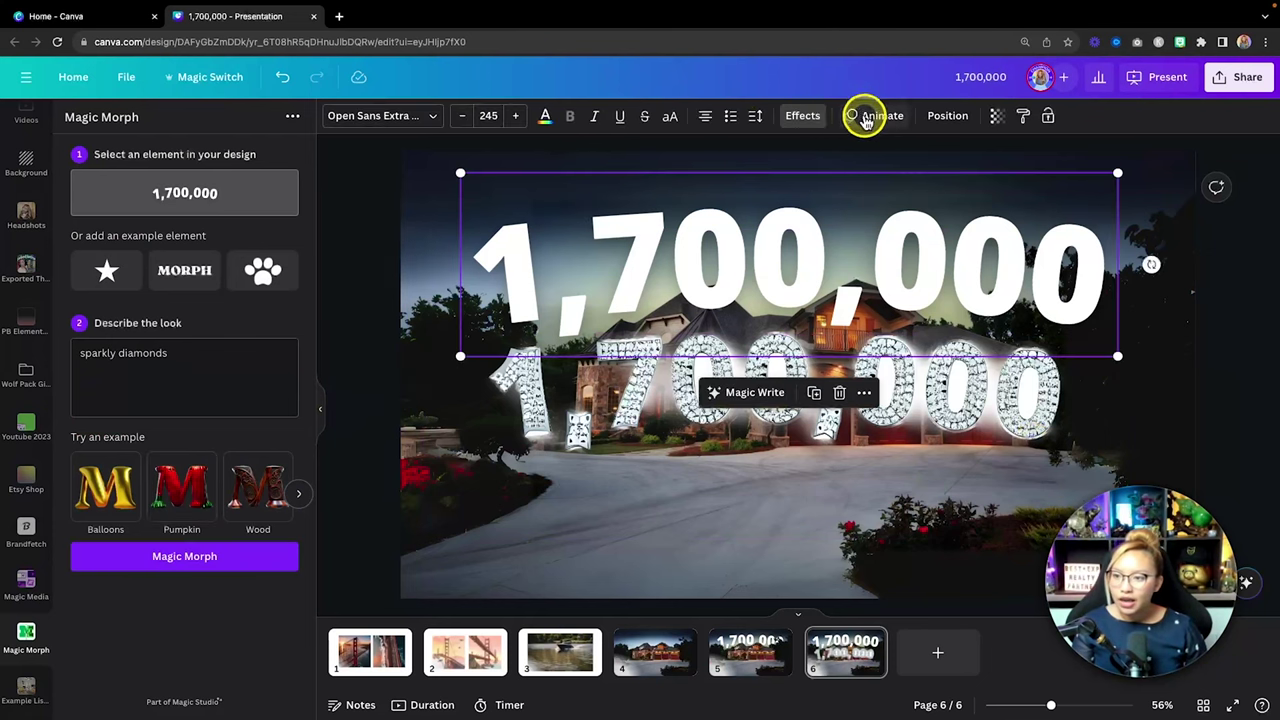
left_click(806, 115)
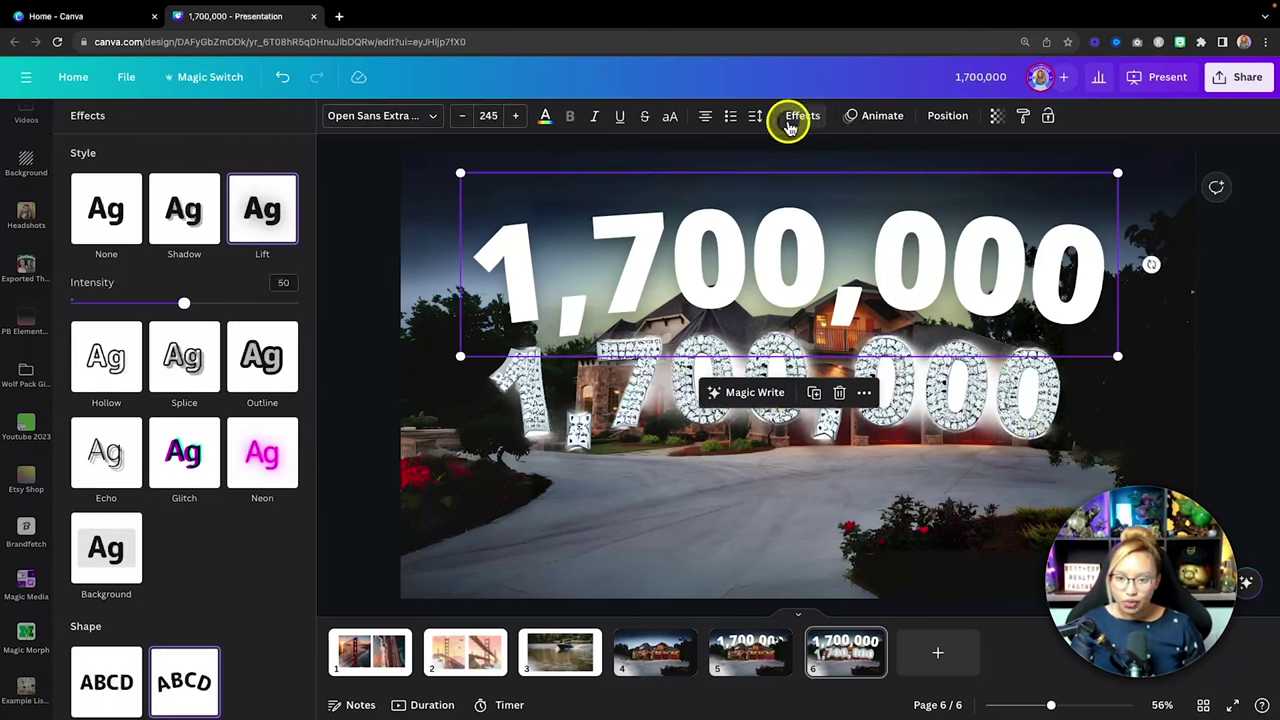
left_click(108, 225)
scroll(149, 320, "down", 1)
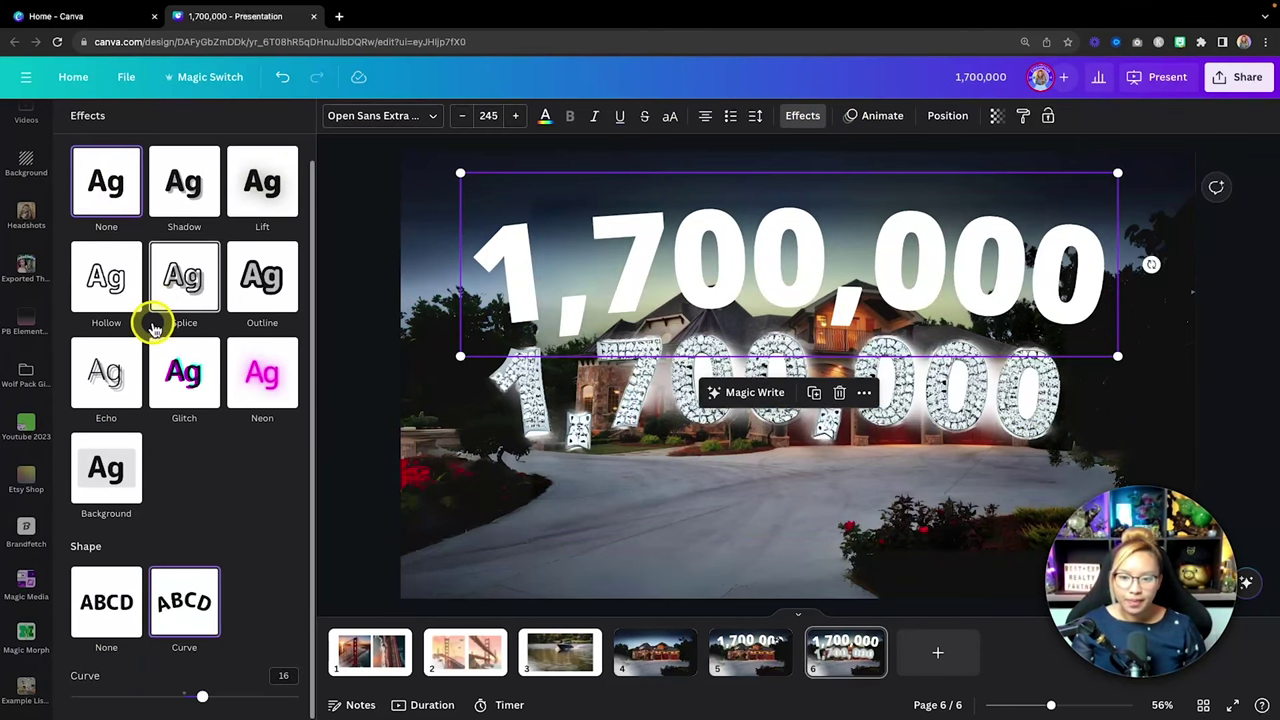
left_click(112, 622)
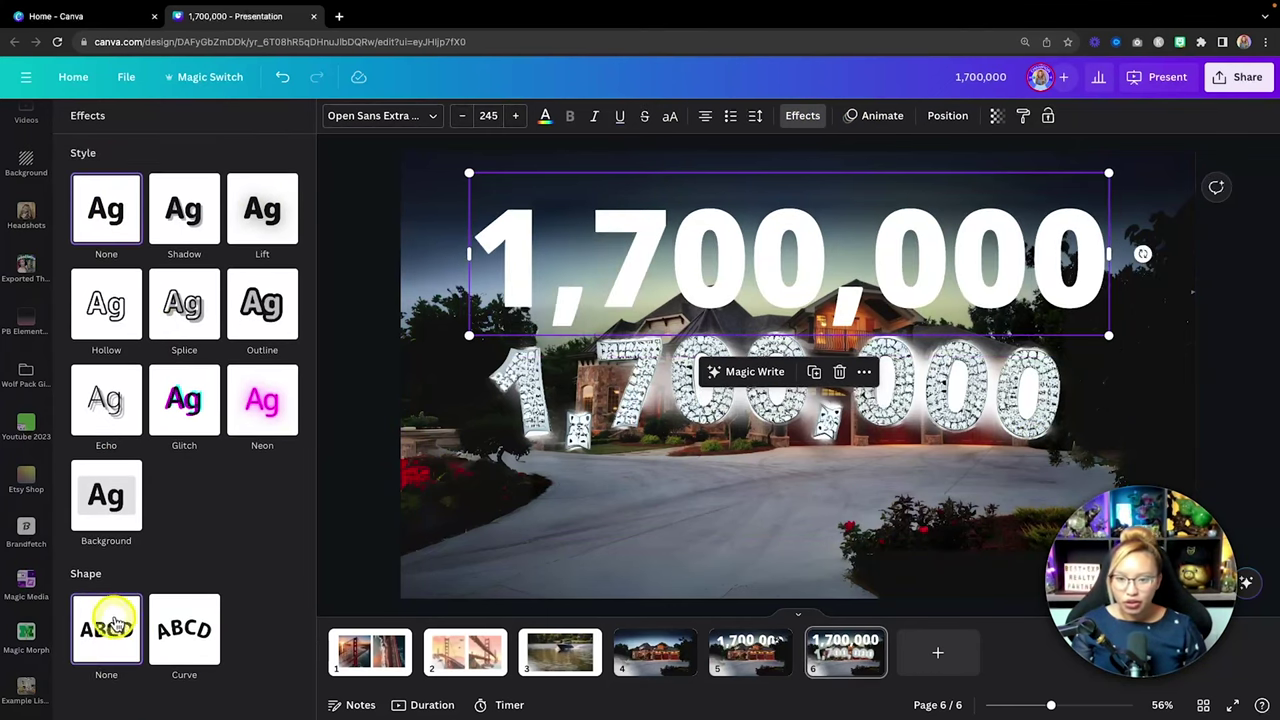
left_click(595, 186)
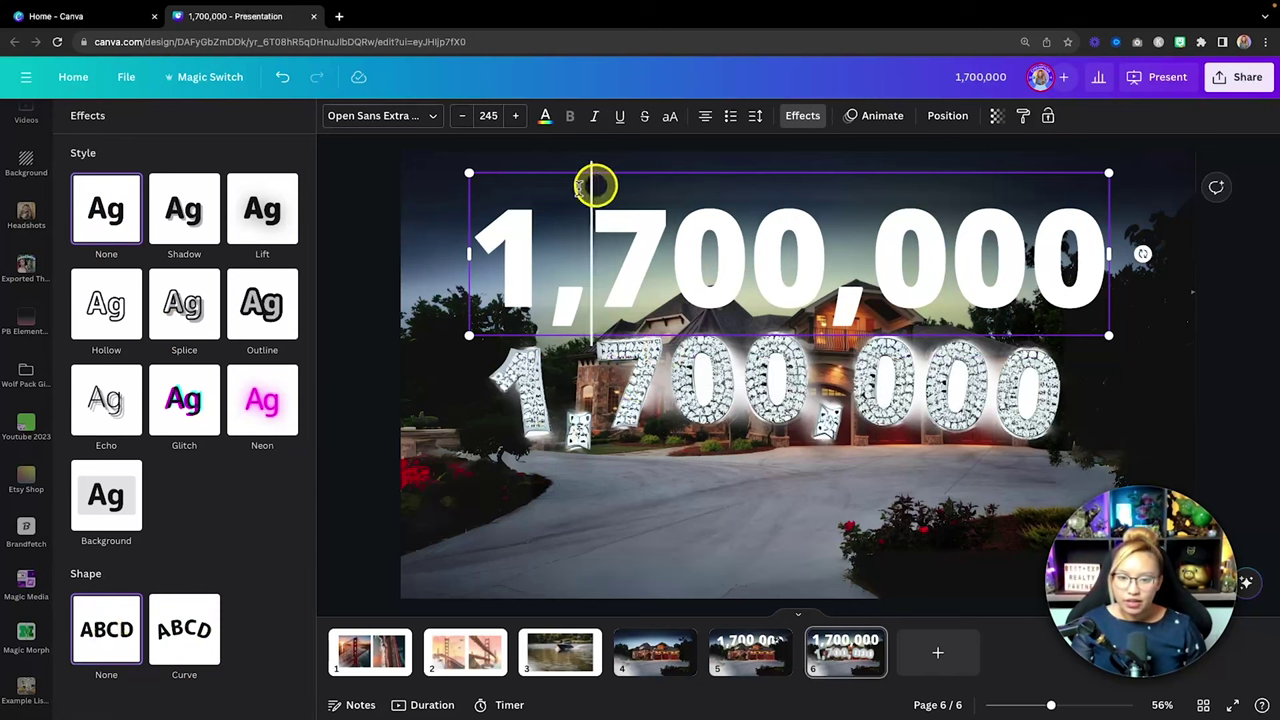
Step: Generate a Magic Morph of the straight 1,700,000 text using the Balloons example look
left_click(26, 635)
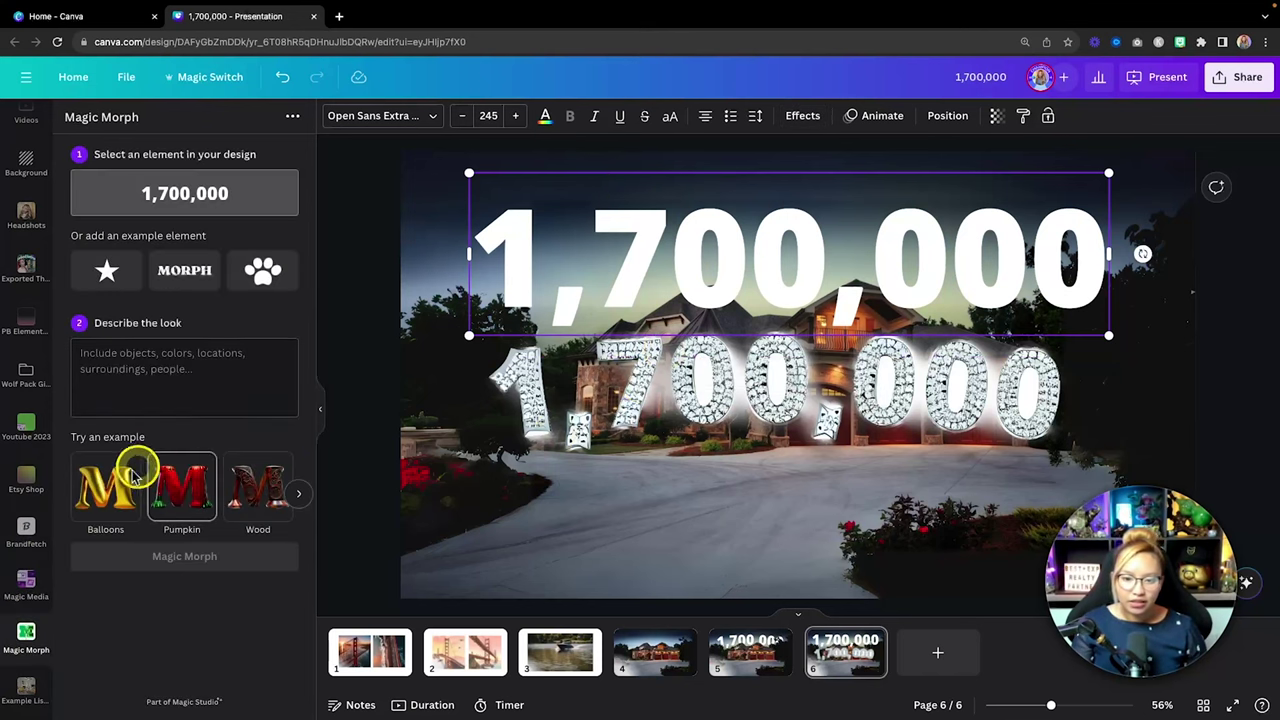
left_click(112, 502)
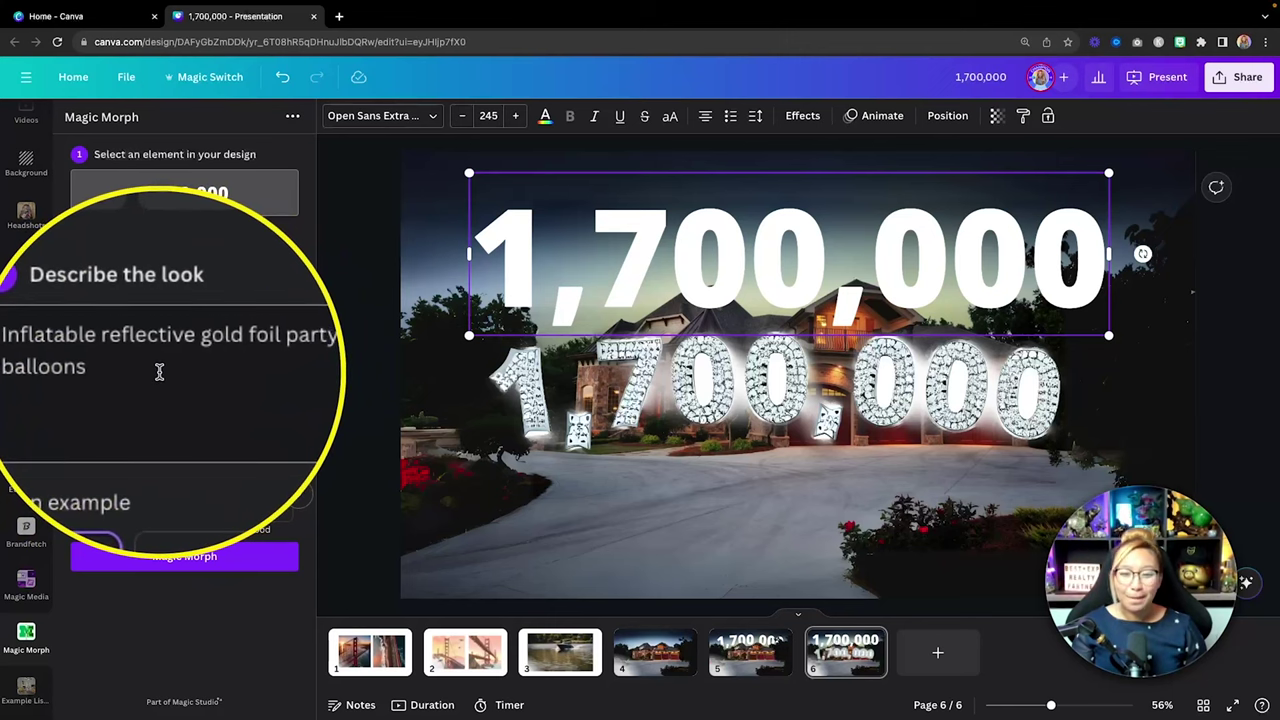
left_click(236, 558)
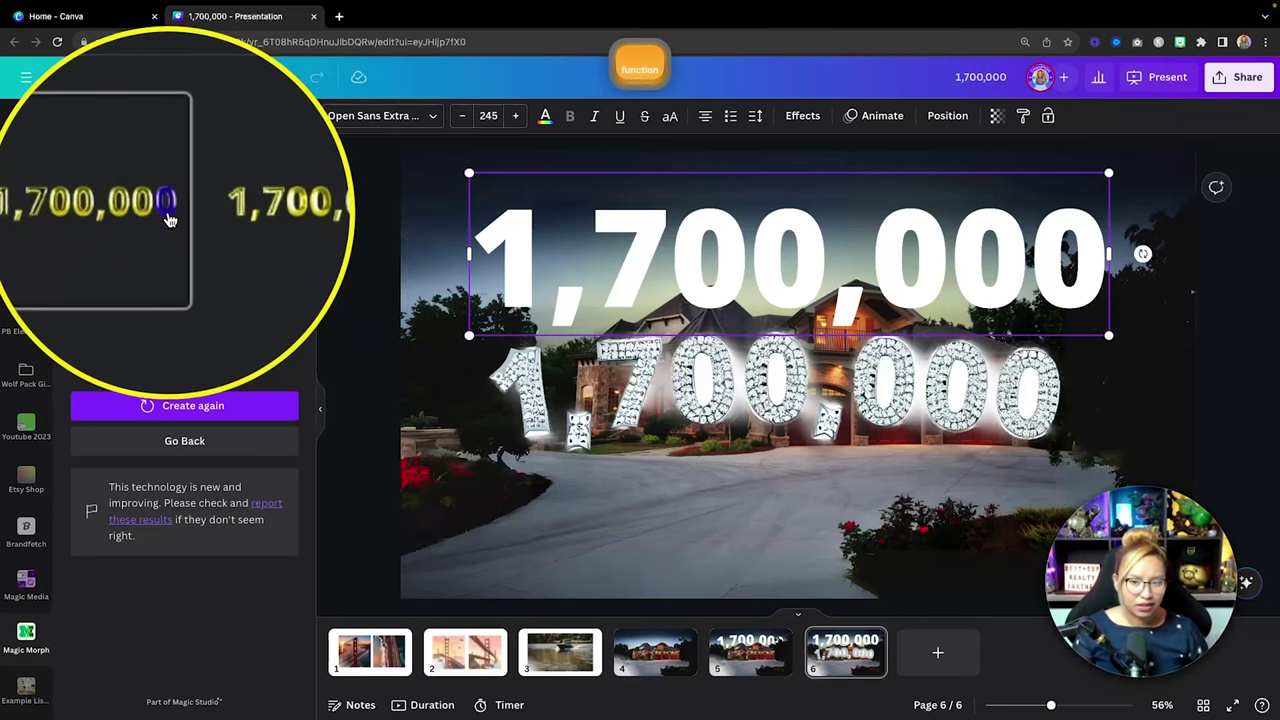
Step: Try two gold balloon results on page 6, enlarging one over the driveway, and delete both
left_click(255, 236)
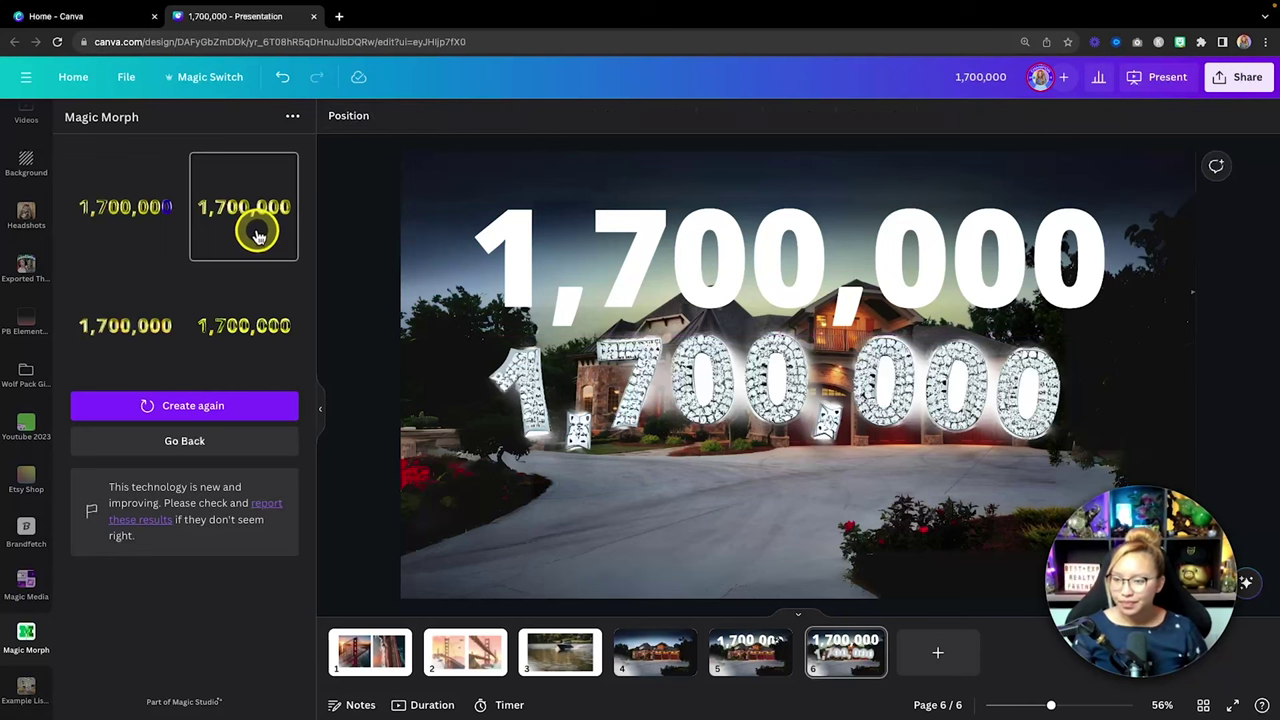
left_click(139, 326)
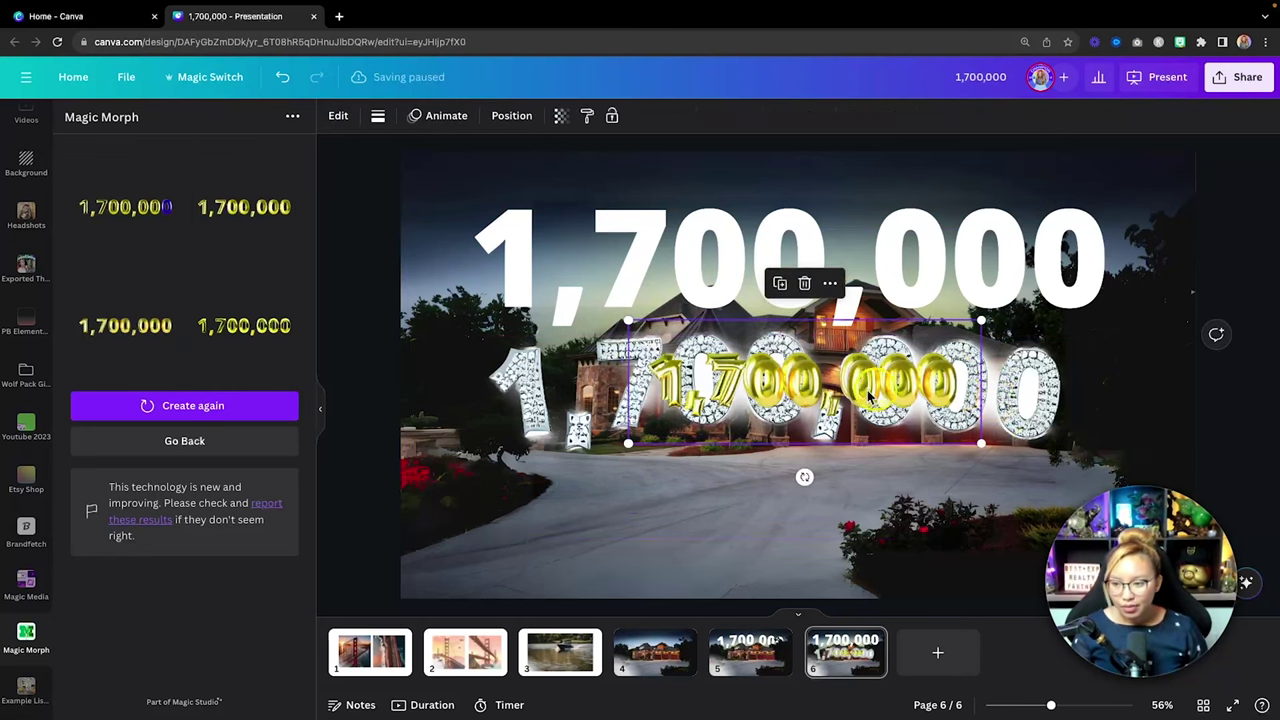
left_click_drag(853, 385, 853, 495)
left_click_drag(975, 425, 871, 454)
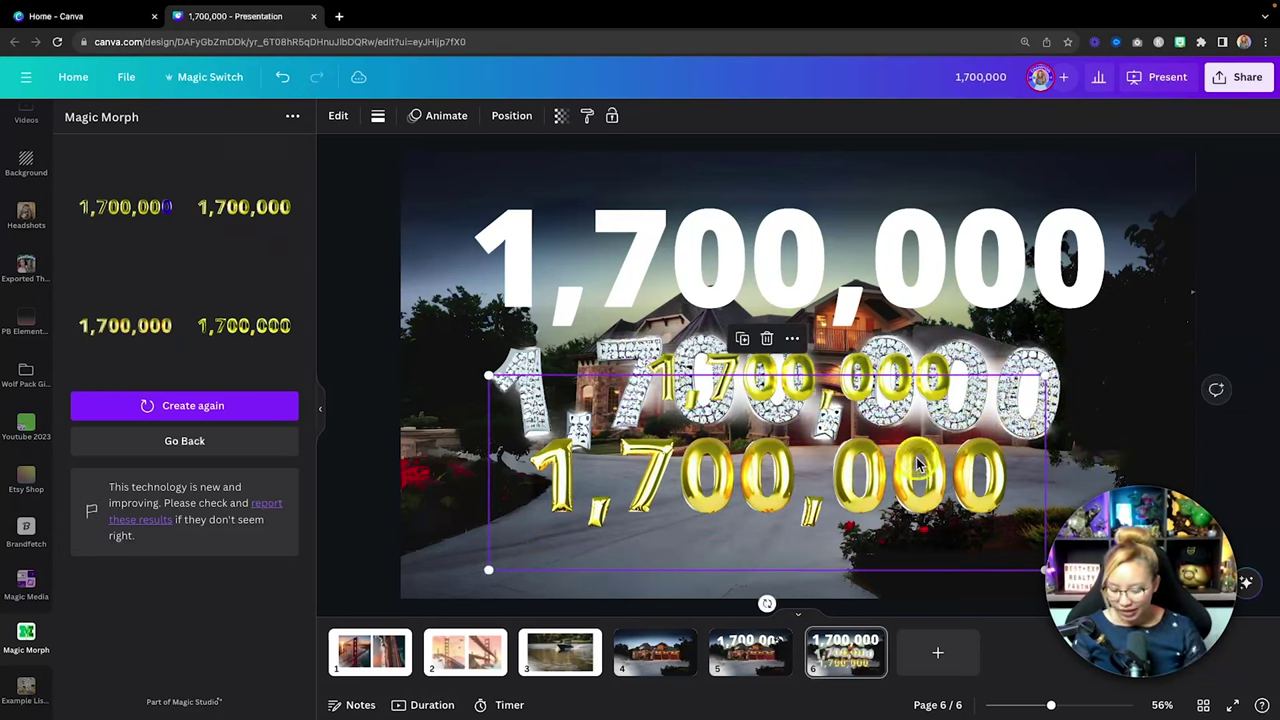
key("Delete")
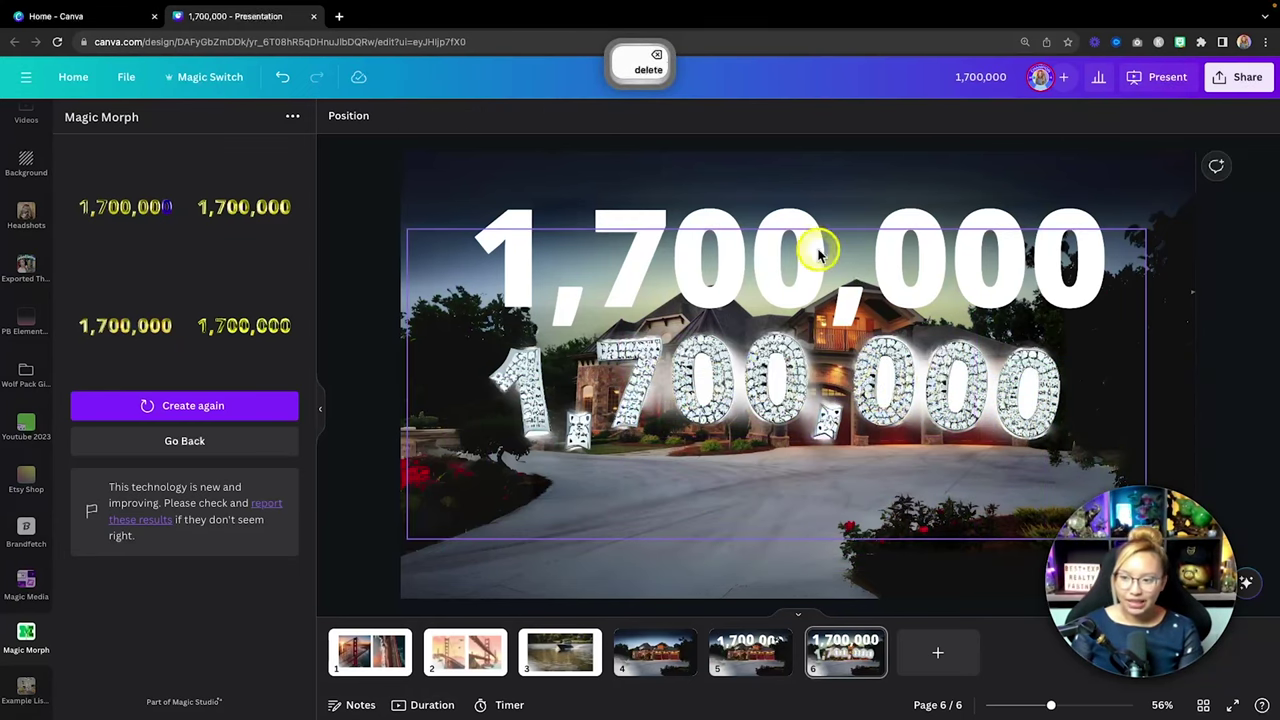
Step: Delete the plain white 1,700,000 text, and enlarge and position the diamond version in its place above the house
key("Delete")
left_click_drag(800, 329, 800, 255)
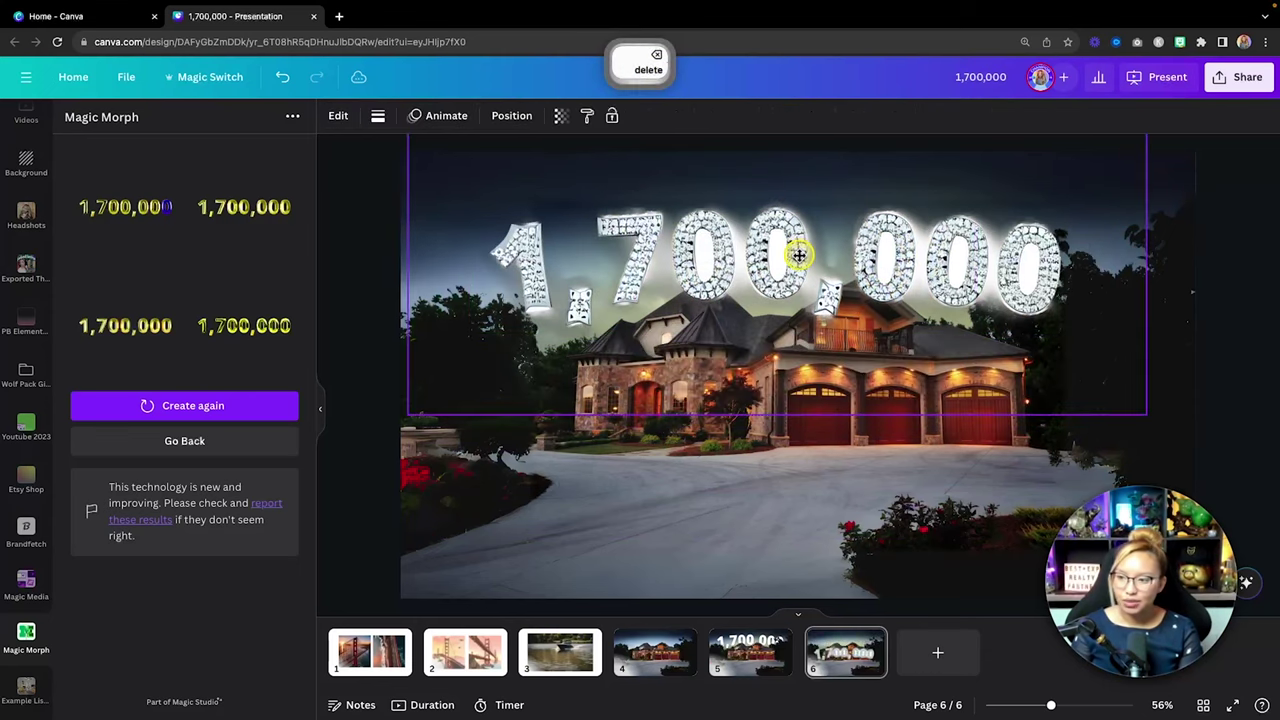
left_click_drag(409, 414, 353, 437)
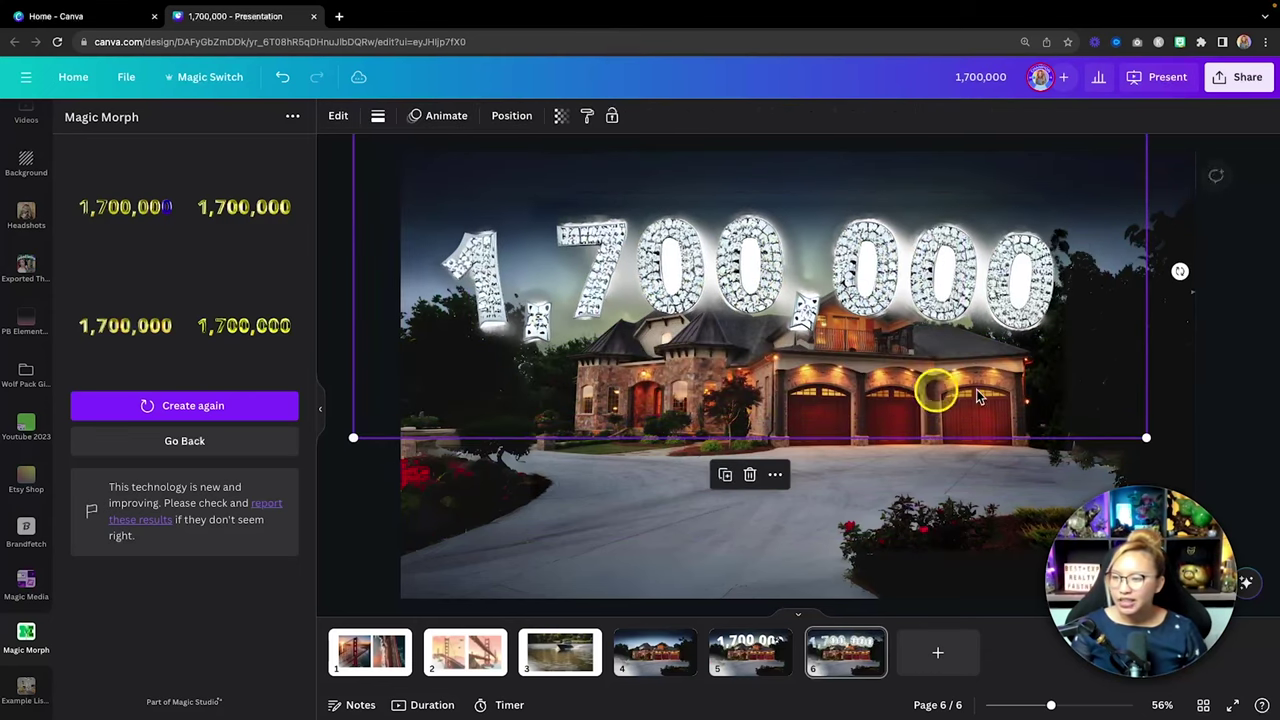
key("fn")
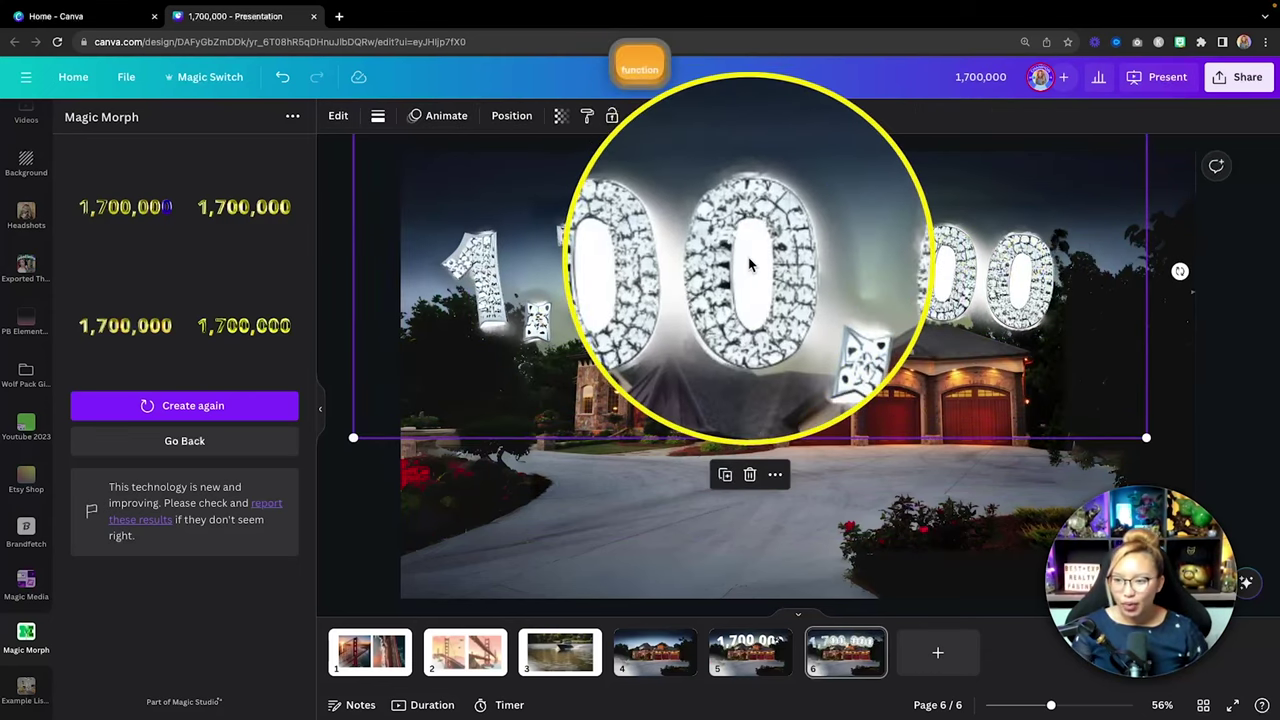
key("fn")
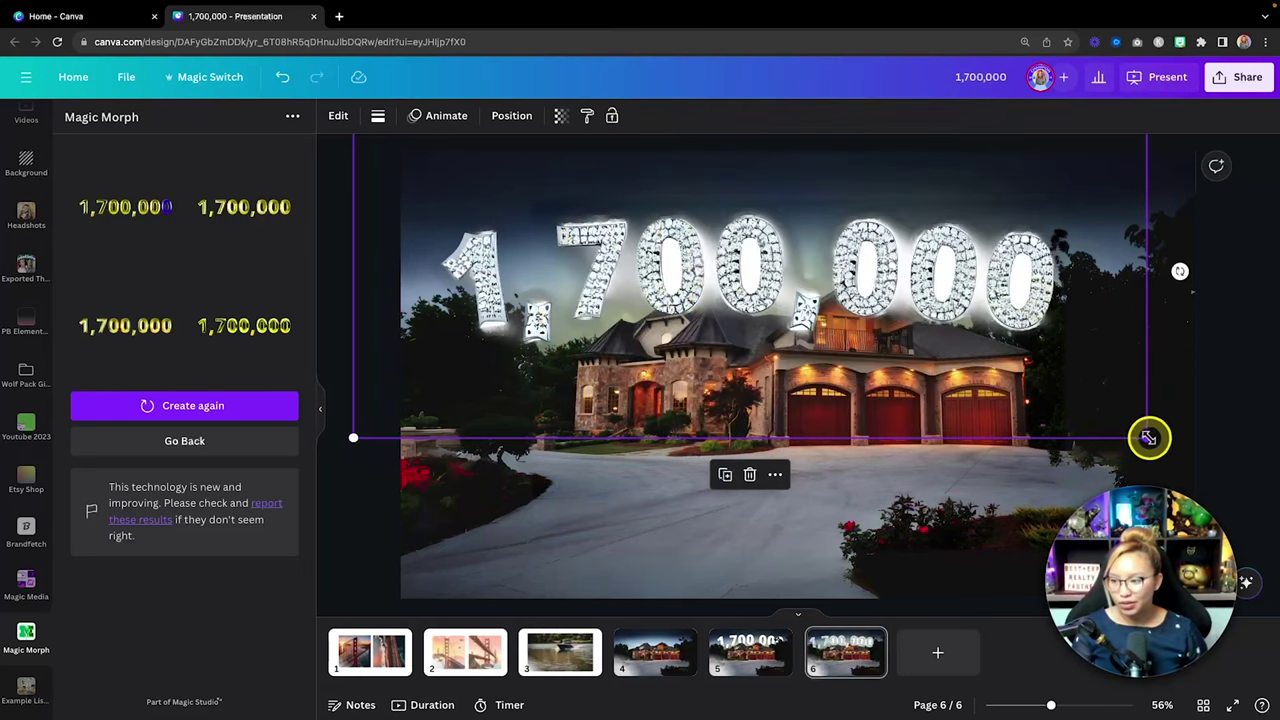
left_click_drag(1149, 437, 1186, 451)
left_click_drag(1040, 337, 1017, 281)
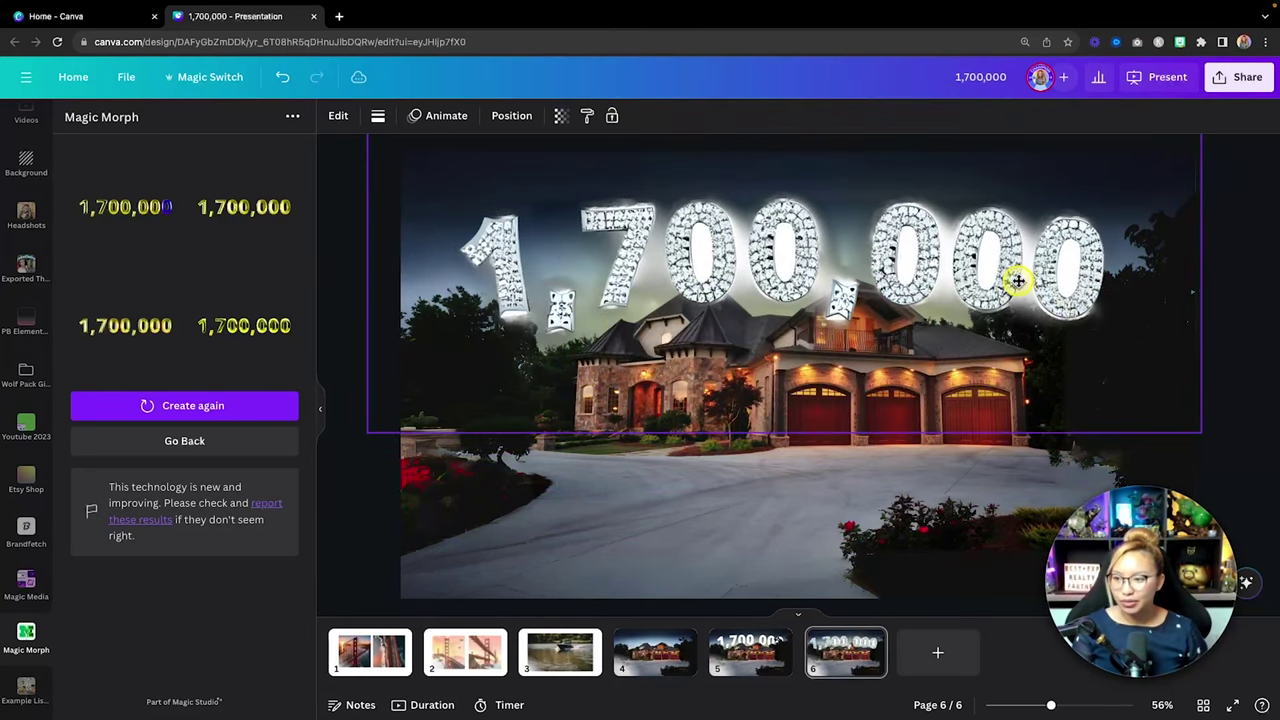
Step: Send the diamond 1,700,000 backward behind the house cutout, check the layer order and deselect it
key("super+bracketleft")
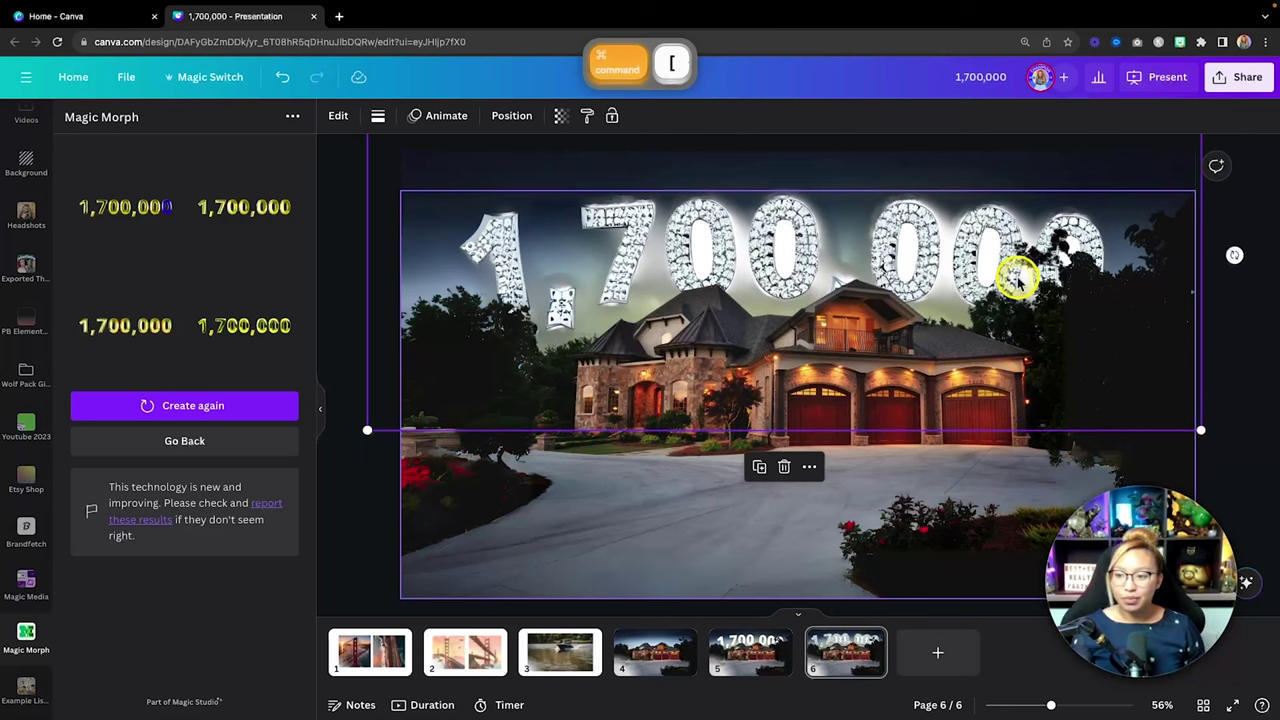
left_click(511, 115)
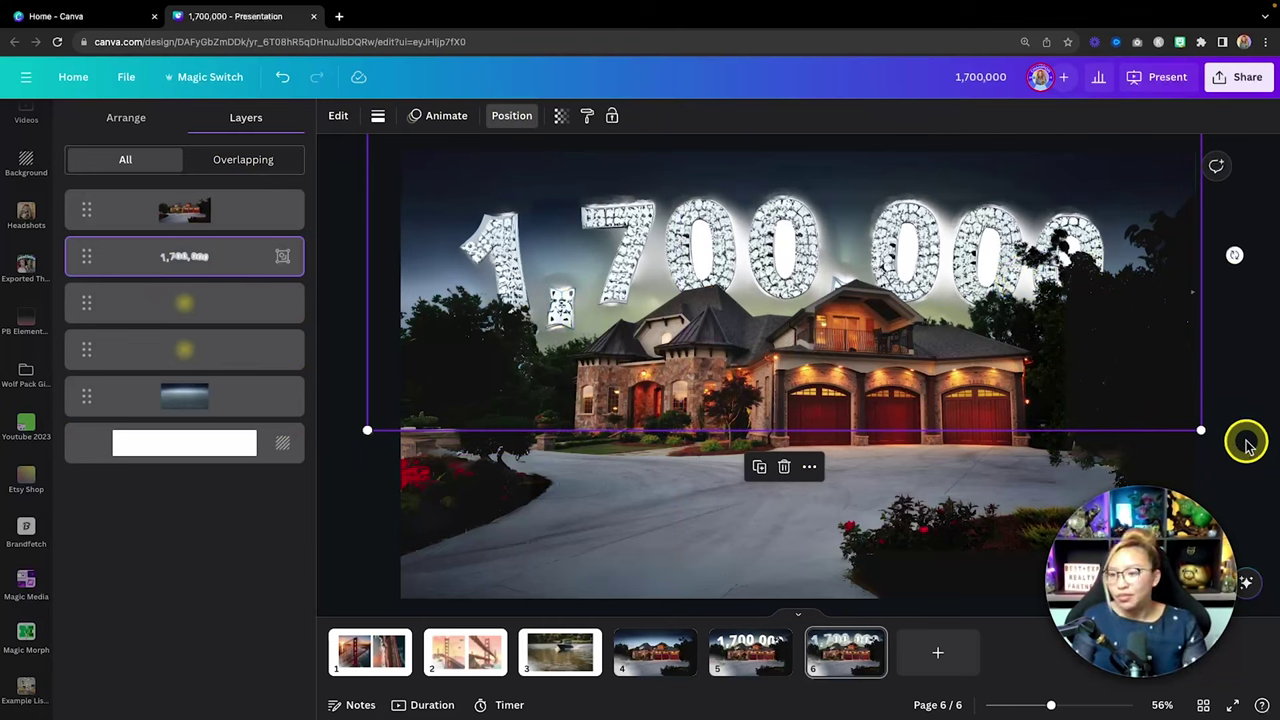
key("Escape")
left_click(1230, 462)
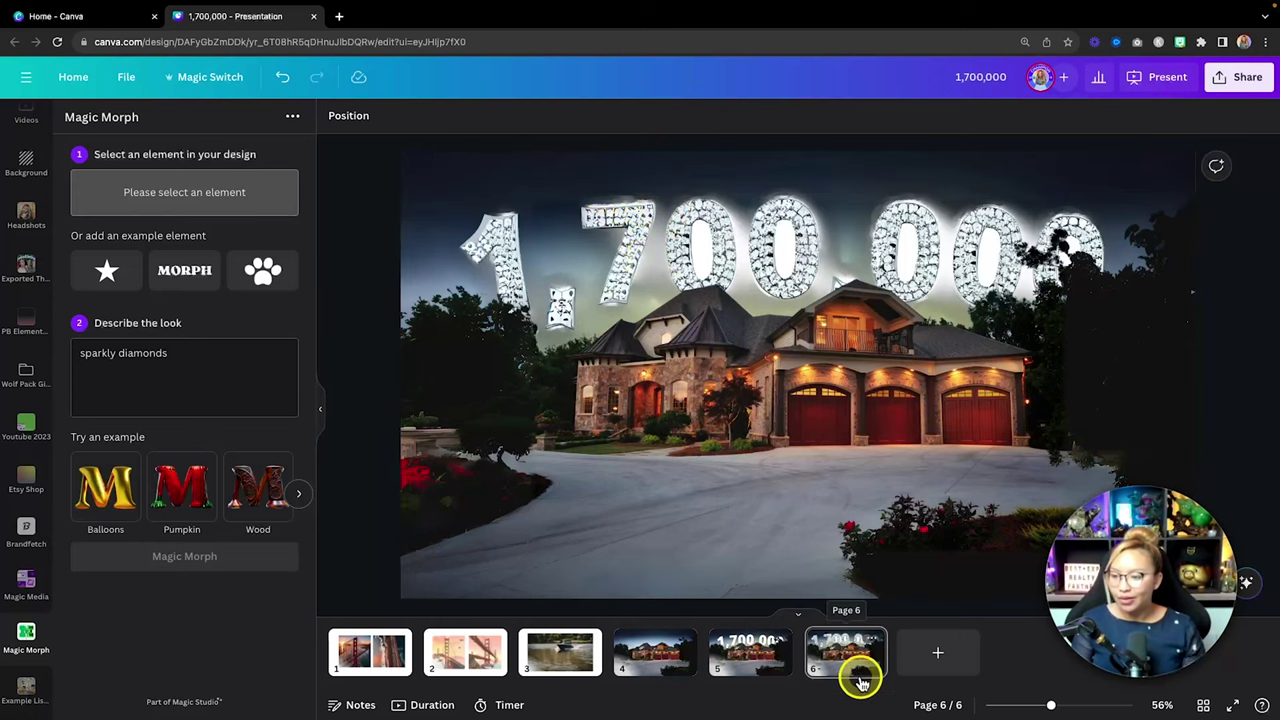
Step: Duplicate page 5 and select the house cutout on the copy
left_click(752, 662)
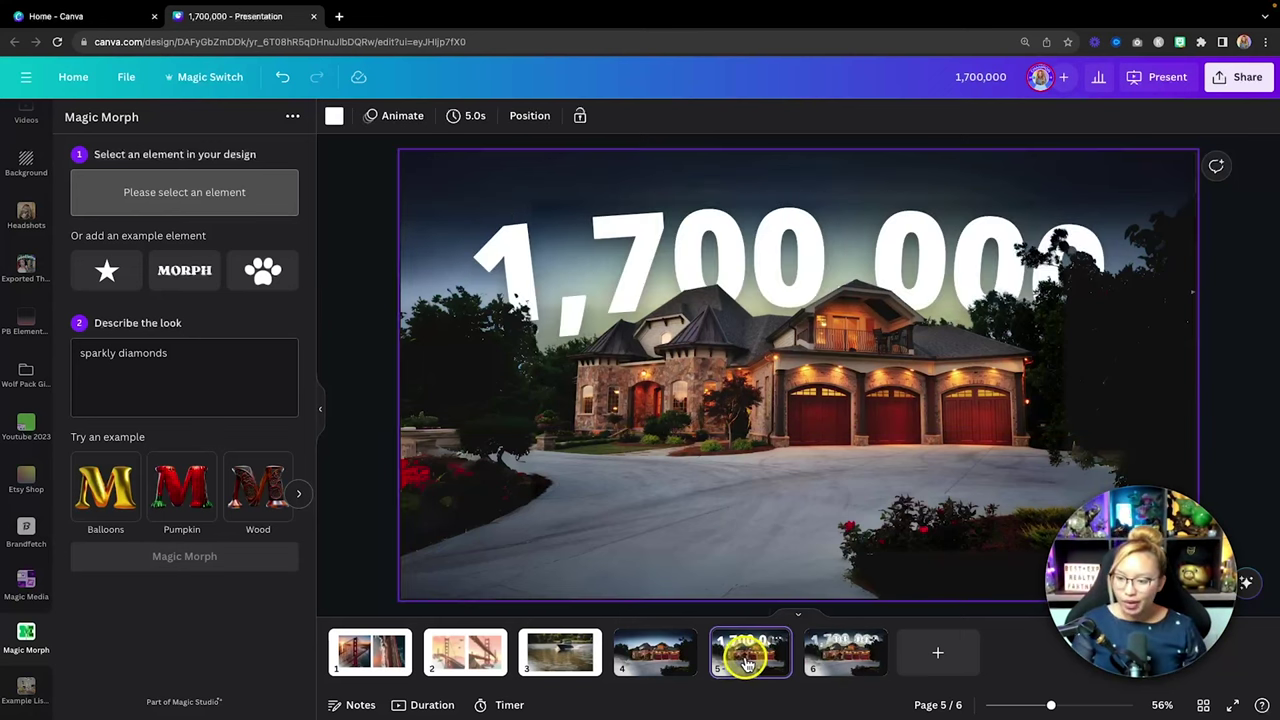
key("super+d")
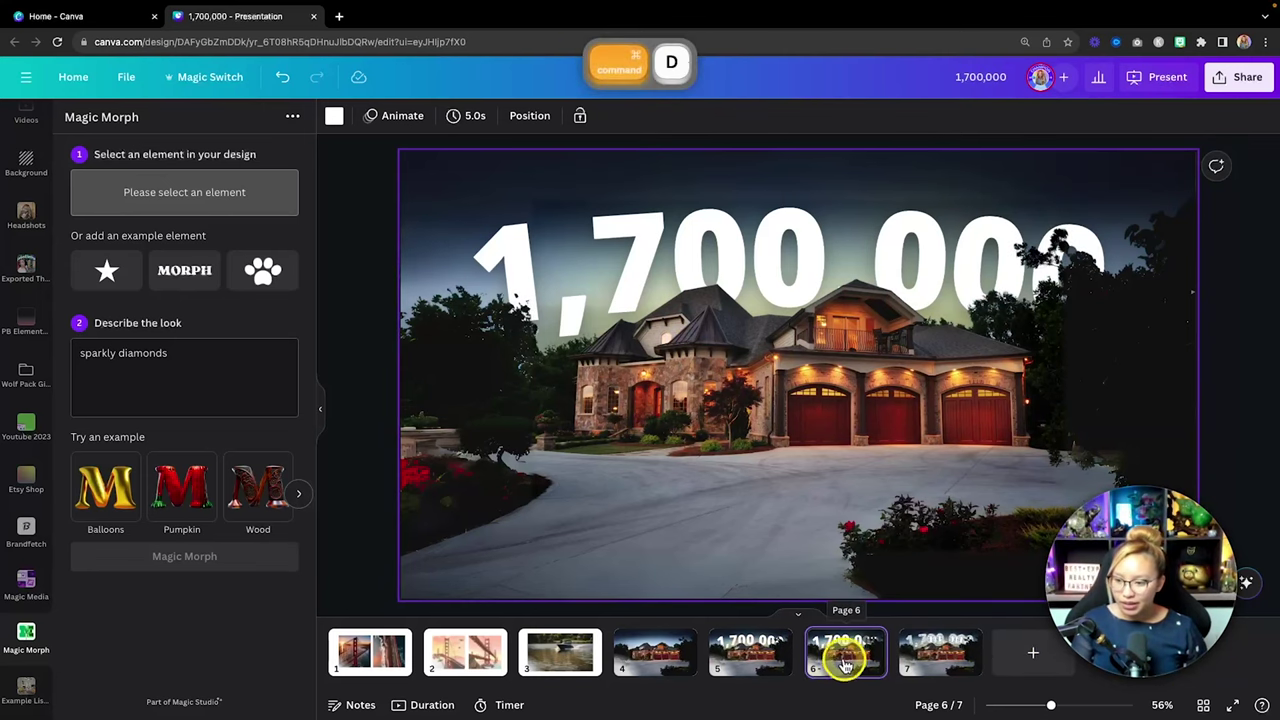
left_click(591, 545)
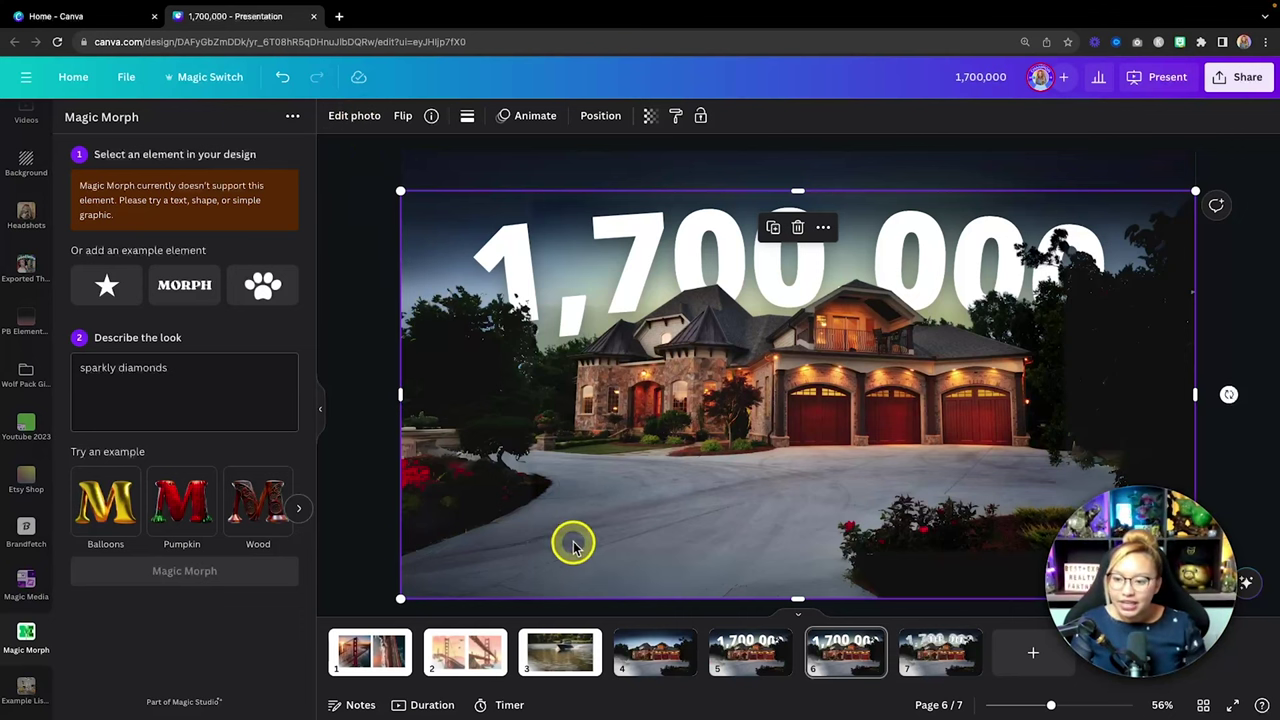
Step: Try shifting the house cutout on the page 5 copy and undo the move
left_click_drag(769, 517, 729, 500)
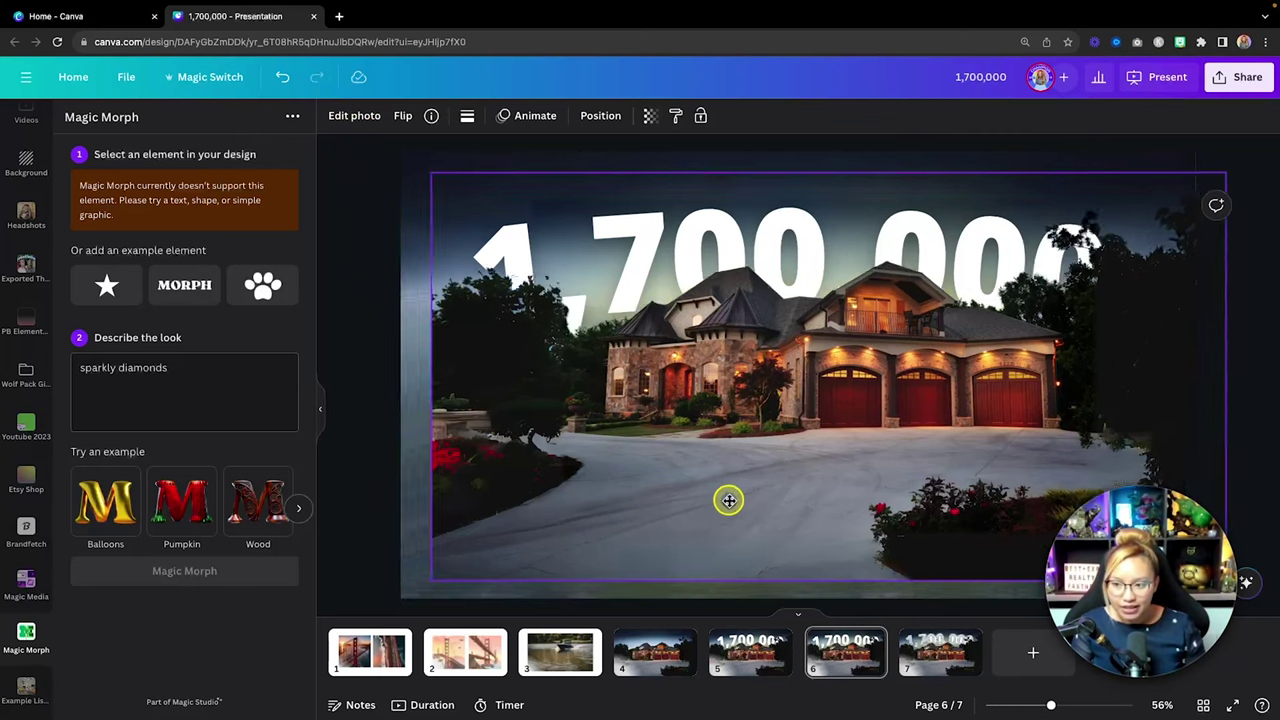
key("super")
key("super+z")
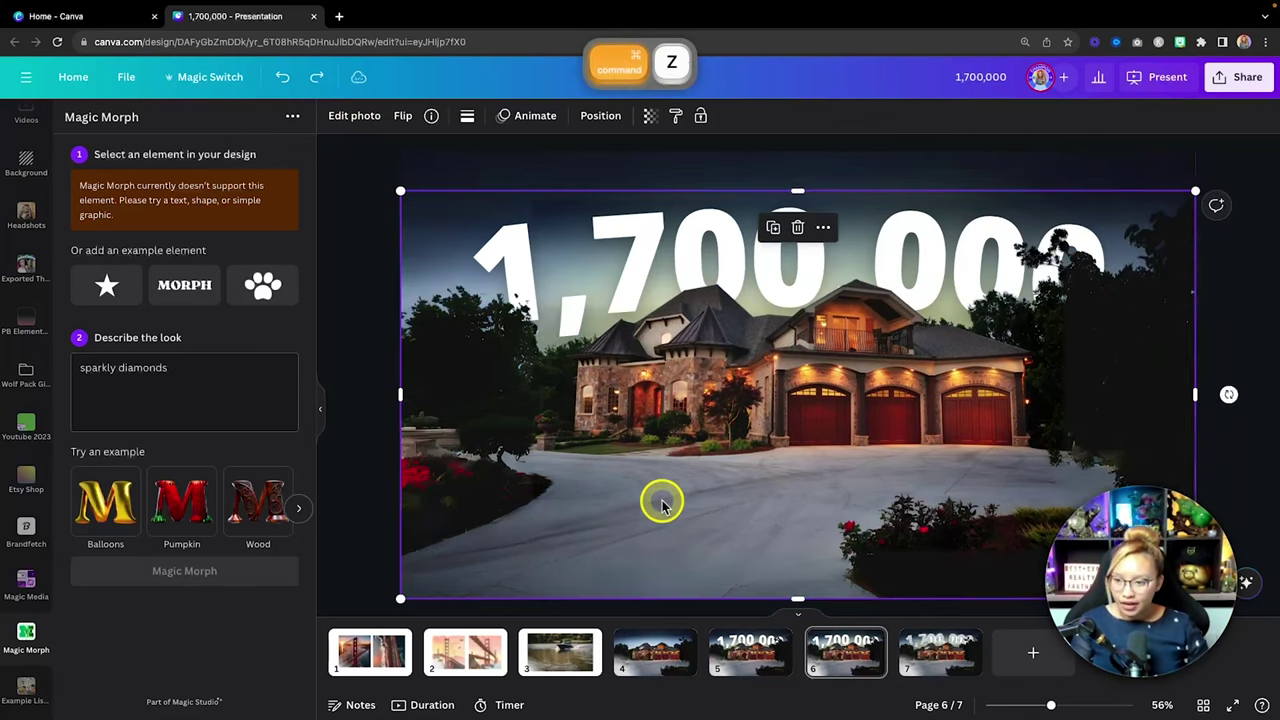
Step: Use Magic Eraser at brush size 60 on the house cutout to remove the marks across the driveway's left and middle
left_click(350, 116)
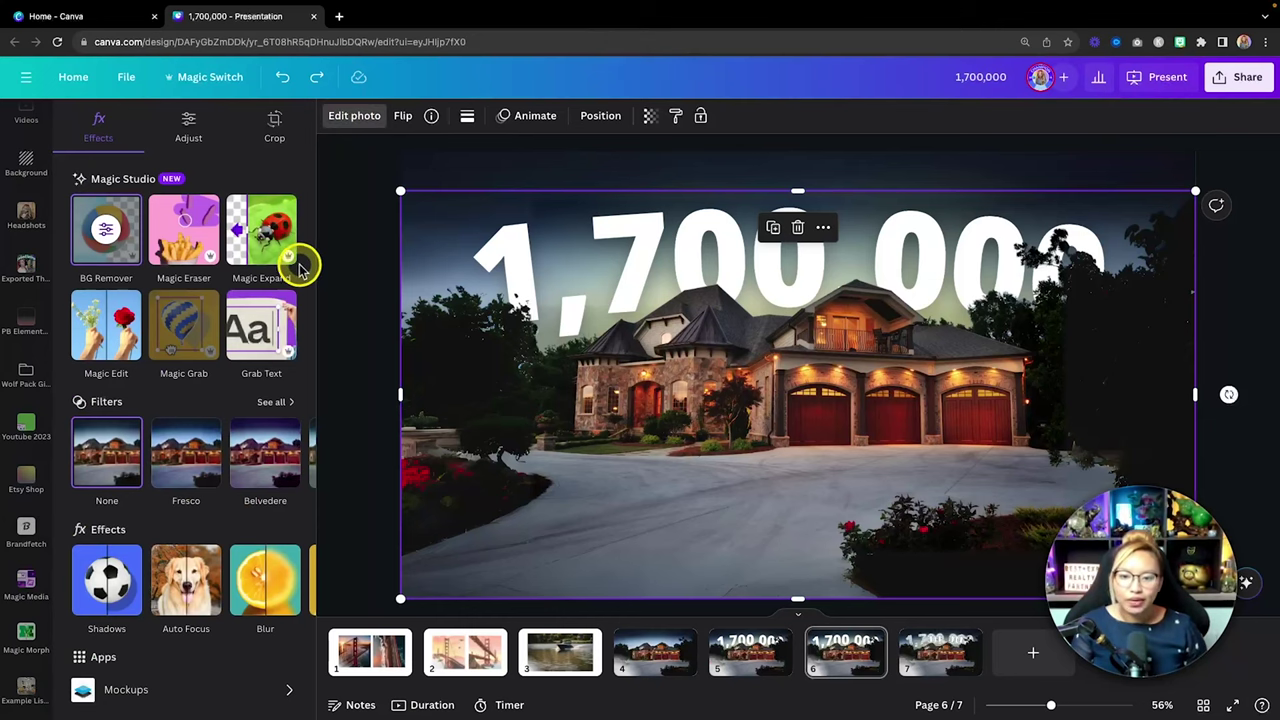
key("fn")
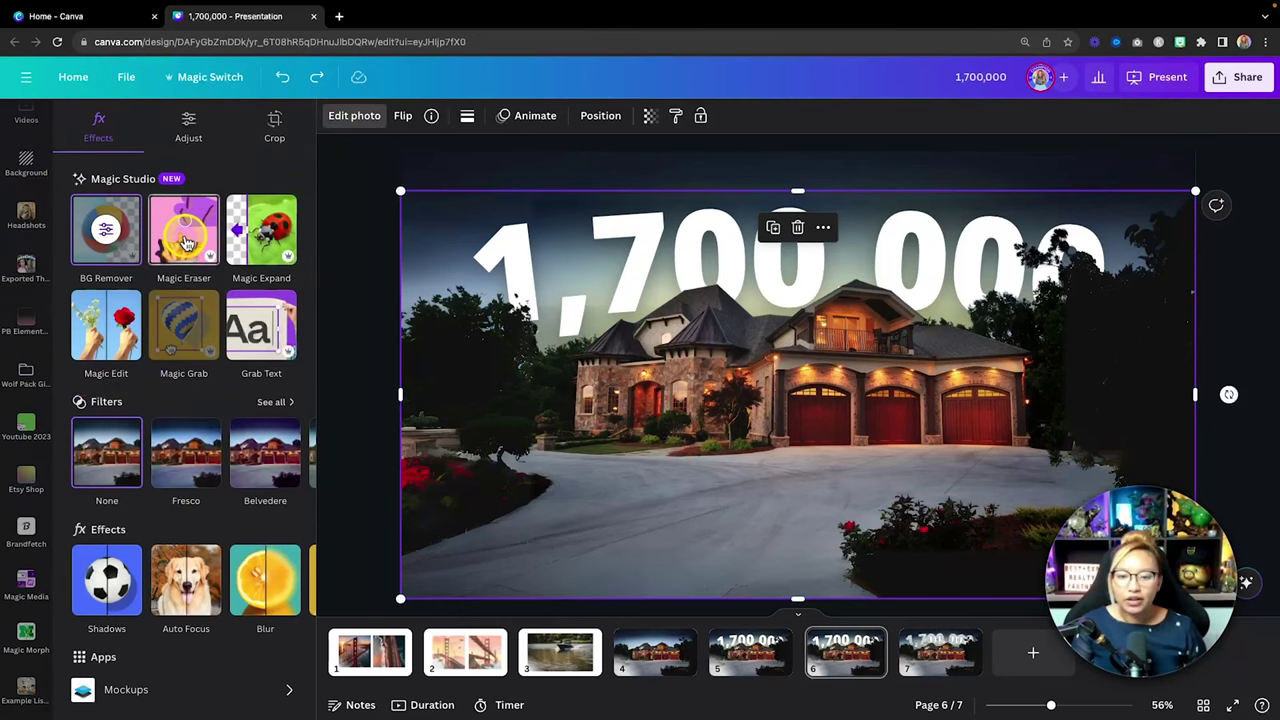
left_click(185, 240)
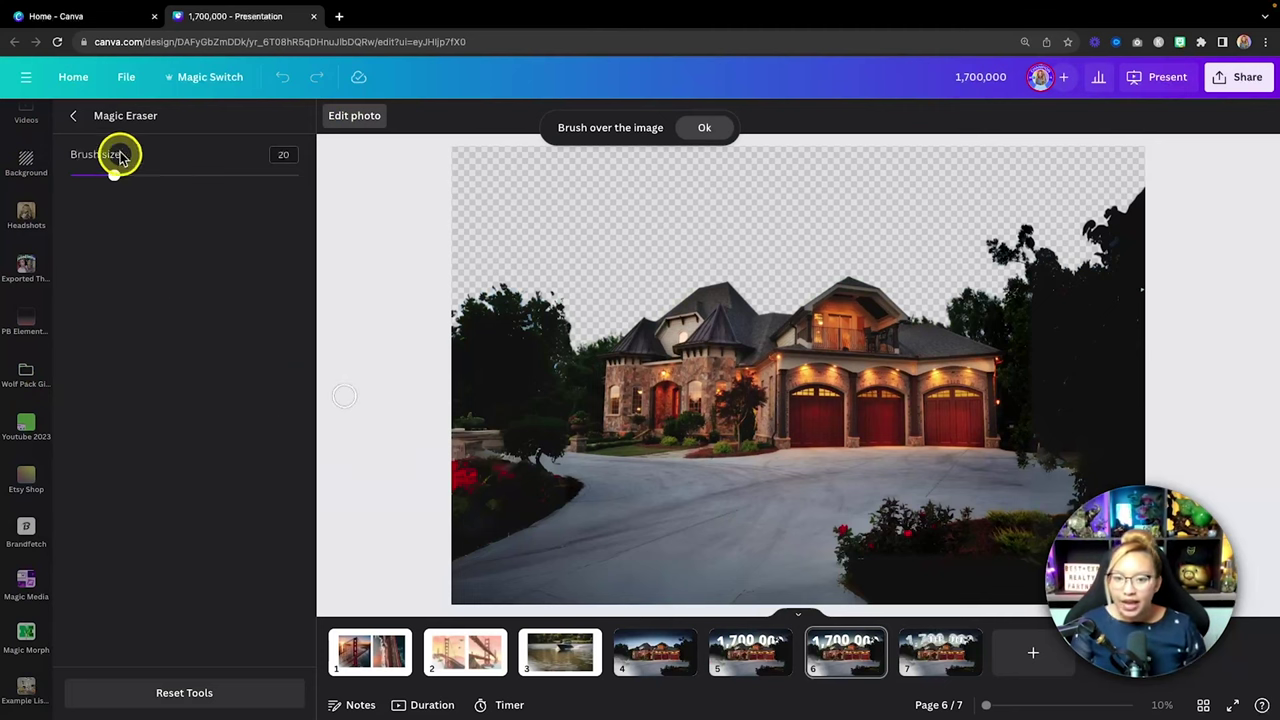
left_click_drag(112, 172, 206, 176)
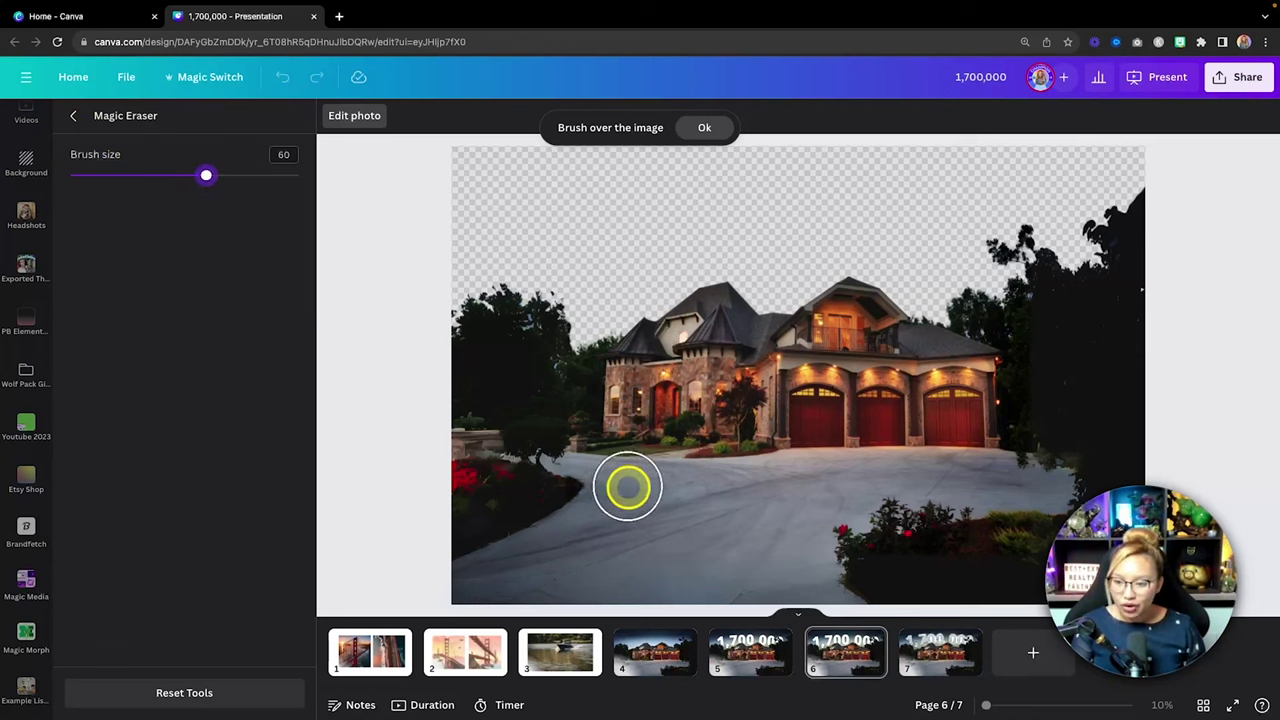
mouse_move(620, 497)
left_mouse_down()
mouse_move(601, 544)
mouse_move(462, 600)
left_mouse_up()
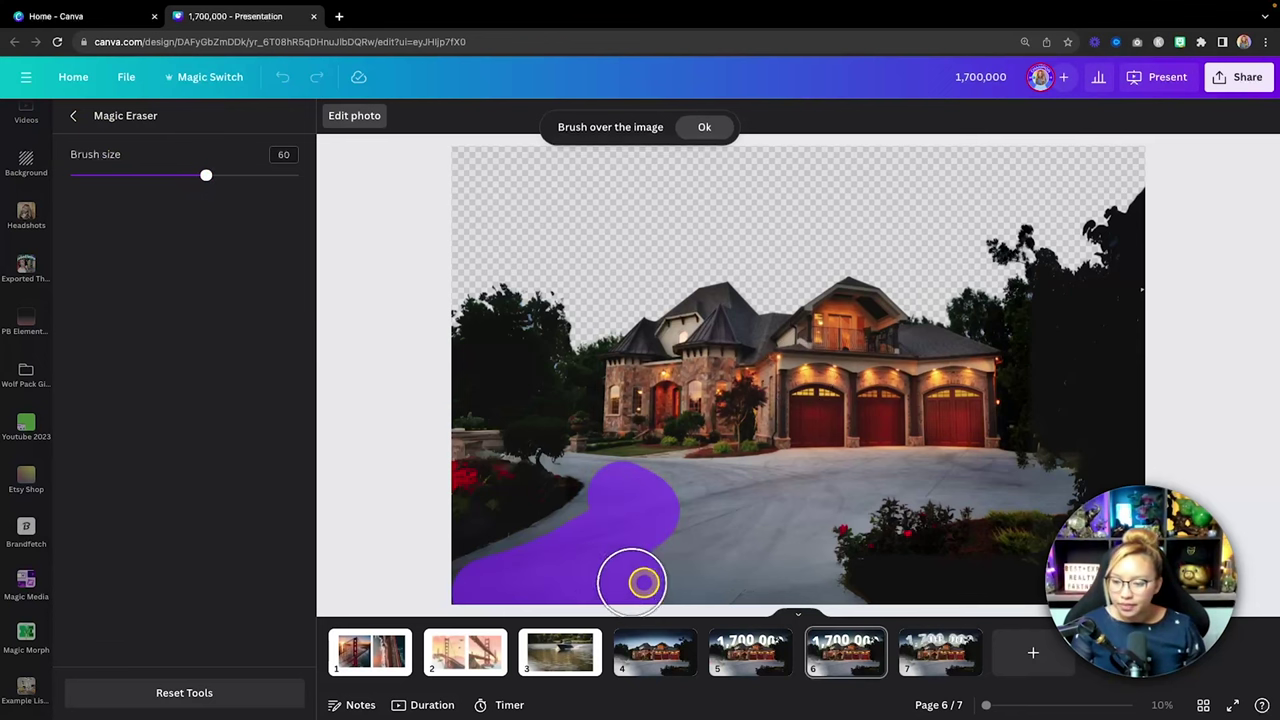
mouse_move(643, 582)
left_mouse_down()
mouse_move(803, 578)
mouse_move(783, 508)
mouse_move(679, 497)
mouse_move(684, 528)
mouse_move(769, 479)
mouse_move(860, 462)
left_mouse_up()
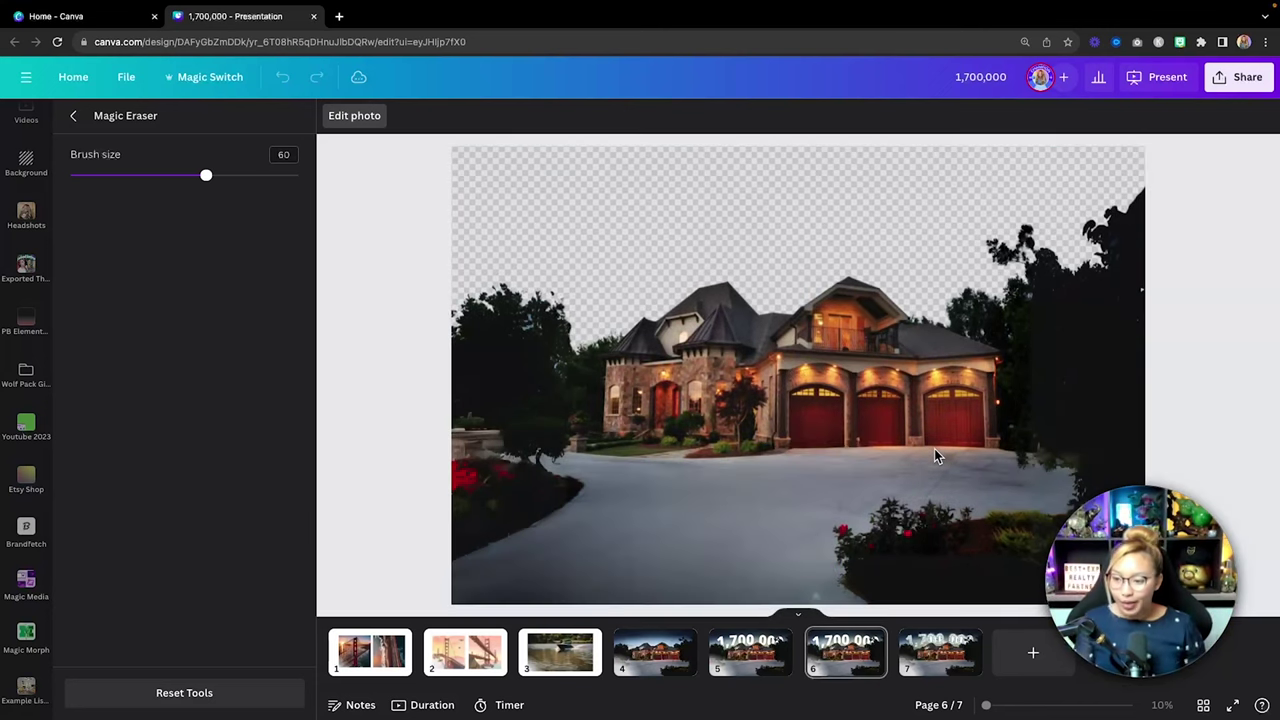
key("fn")
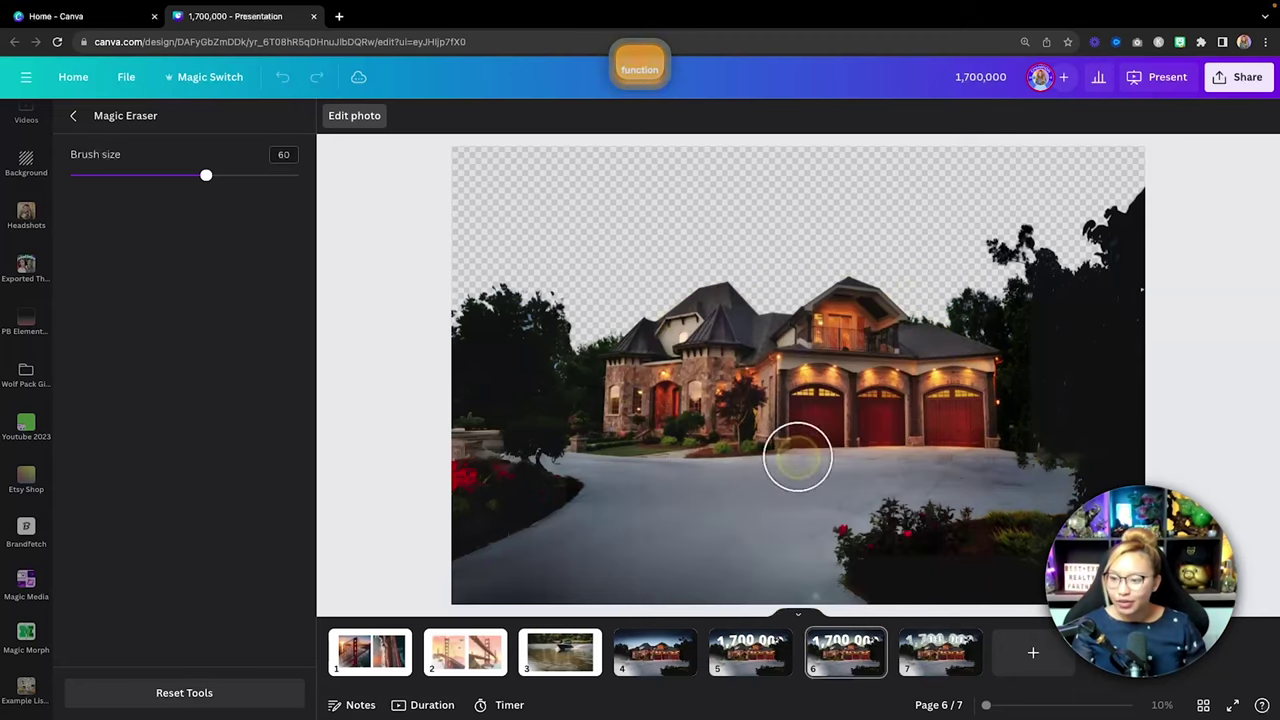
Step: Erase the remaining driveway marks in front of the garage and beside the flower bed at brush size 28, and leave Magic Eraser
left_click(150, 176)
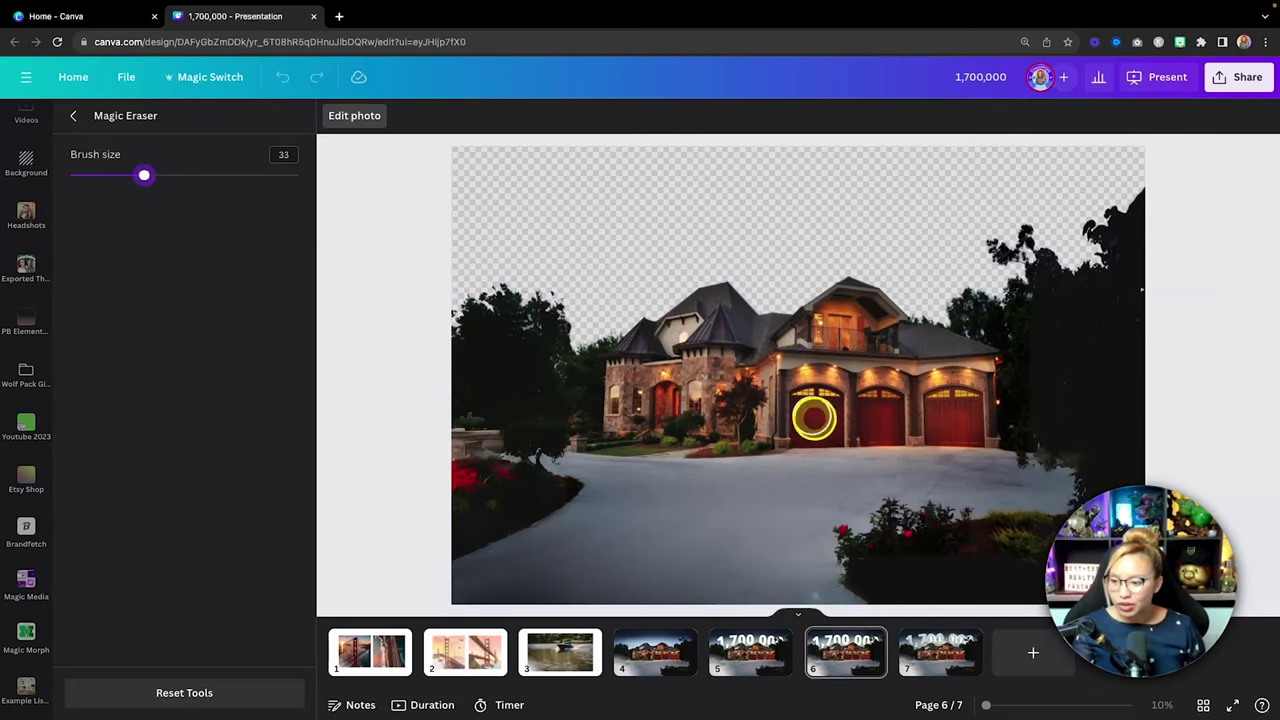
left_click_drag(143, 176, 132, 176)
left_click_drag(854, 464, 949, 466)
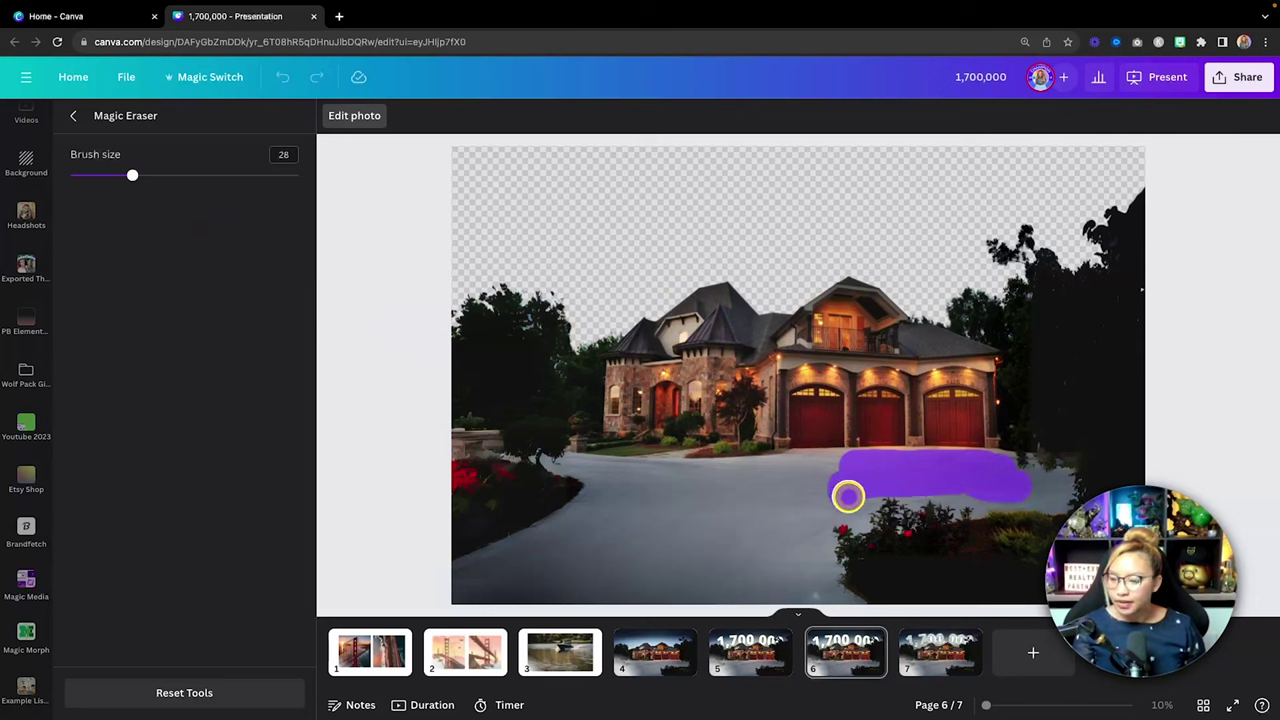
mouse_move(814, 518)
left_mouse_down()
mouse_move(807, 558)
mouse_move(823, 600)
left_mouse_up()
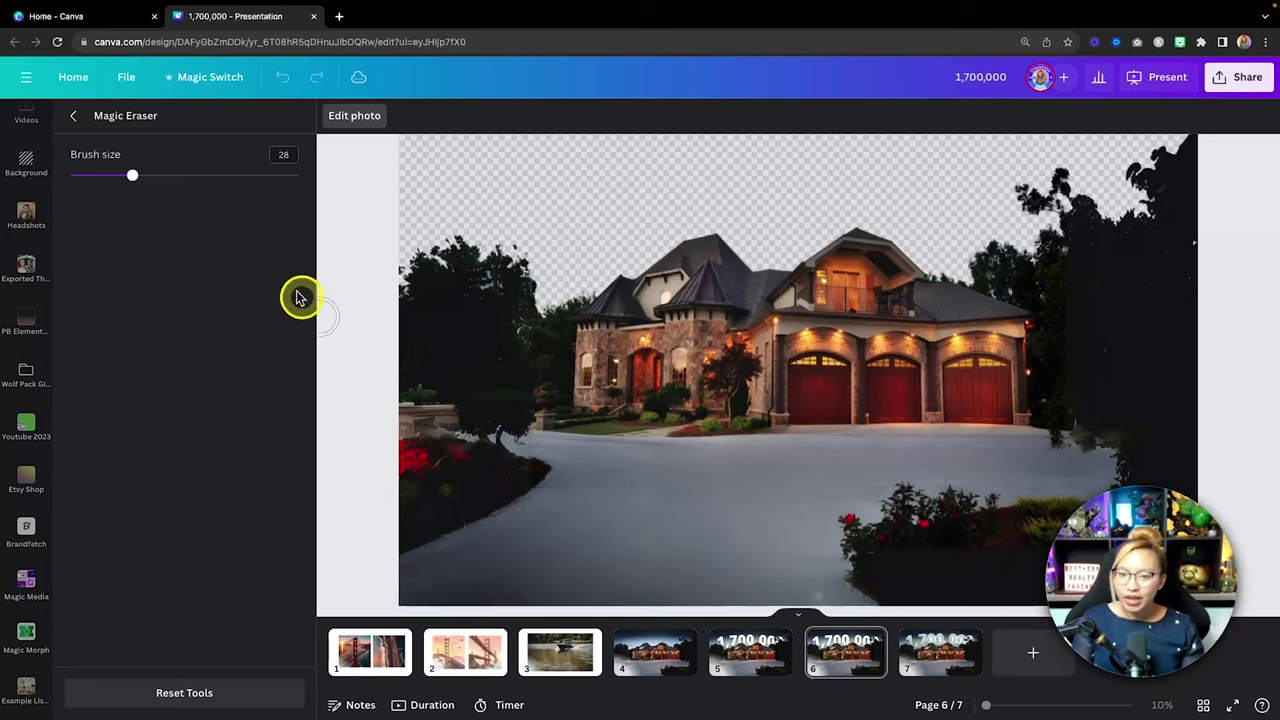
left_click(77, 118)
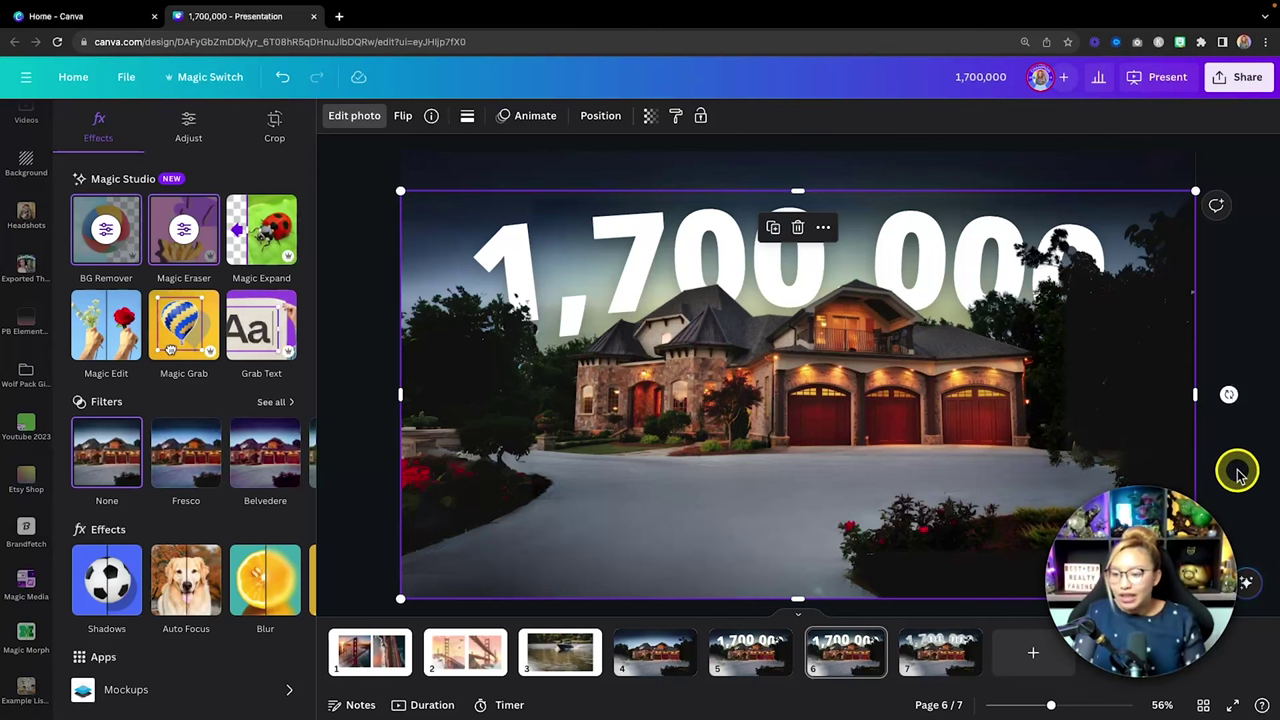
Step: Flip between pages 5 and 6 to compare the driveway before and after erasing
left_click(746, 655)
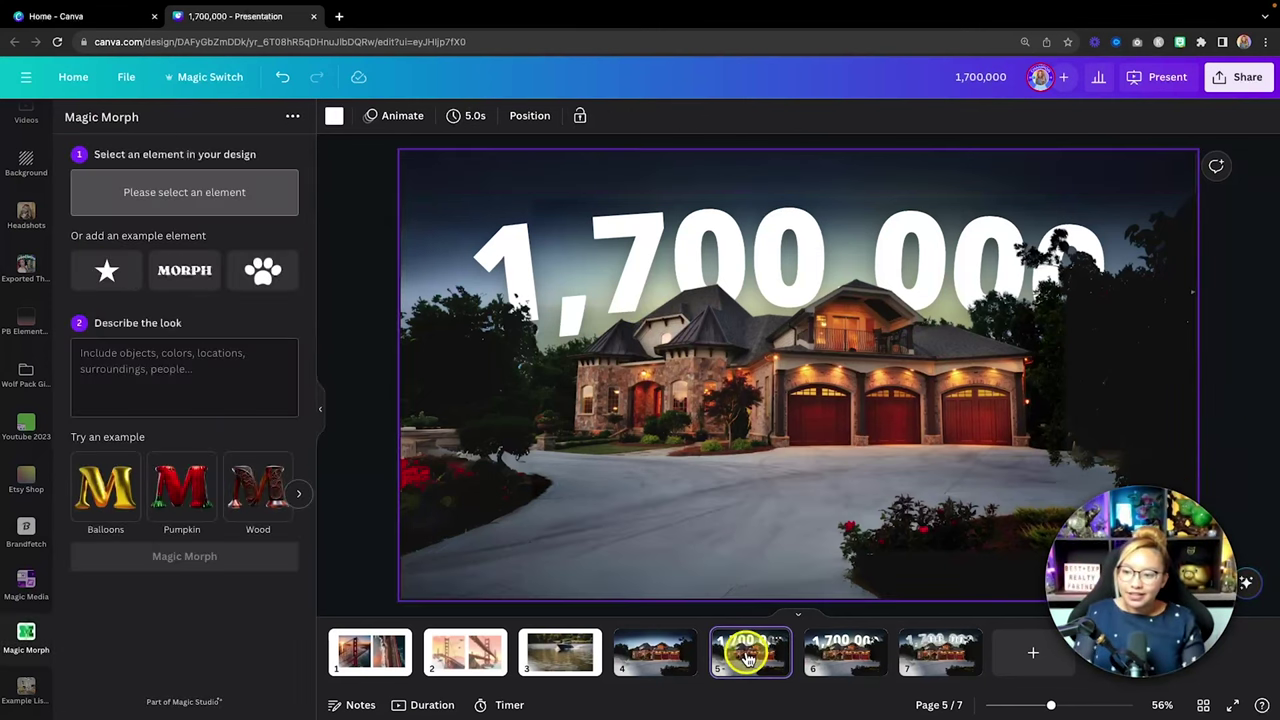
key("Right")
key("Left")
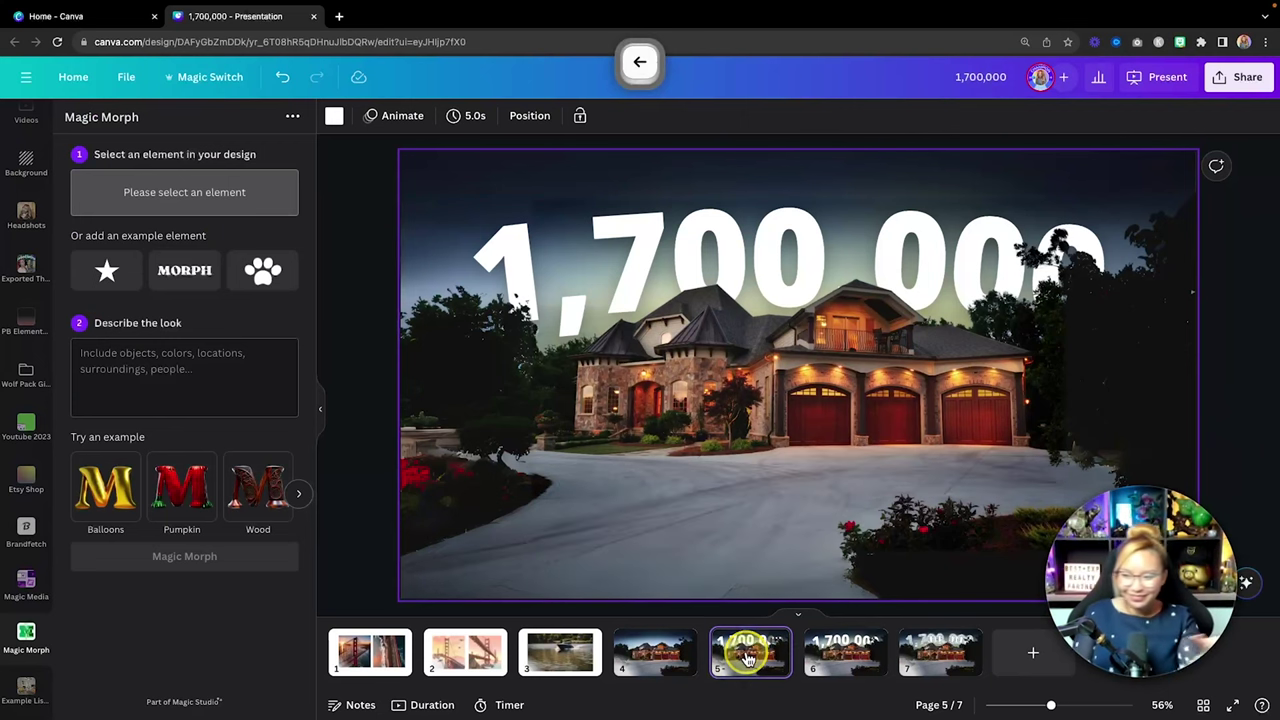
key("Right")
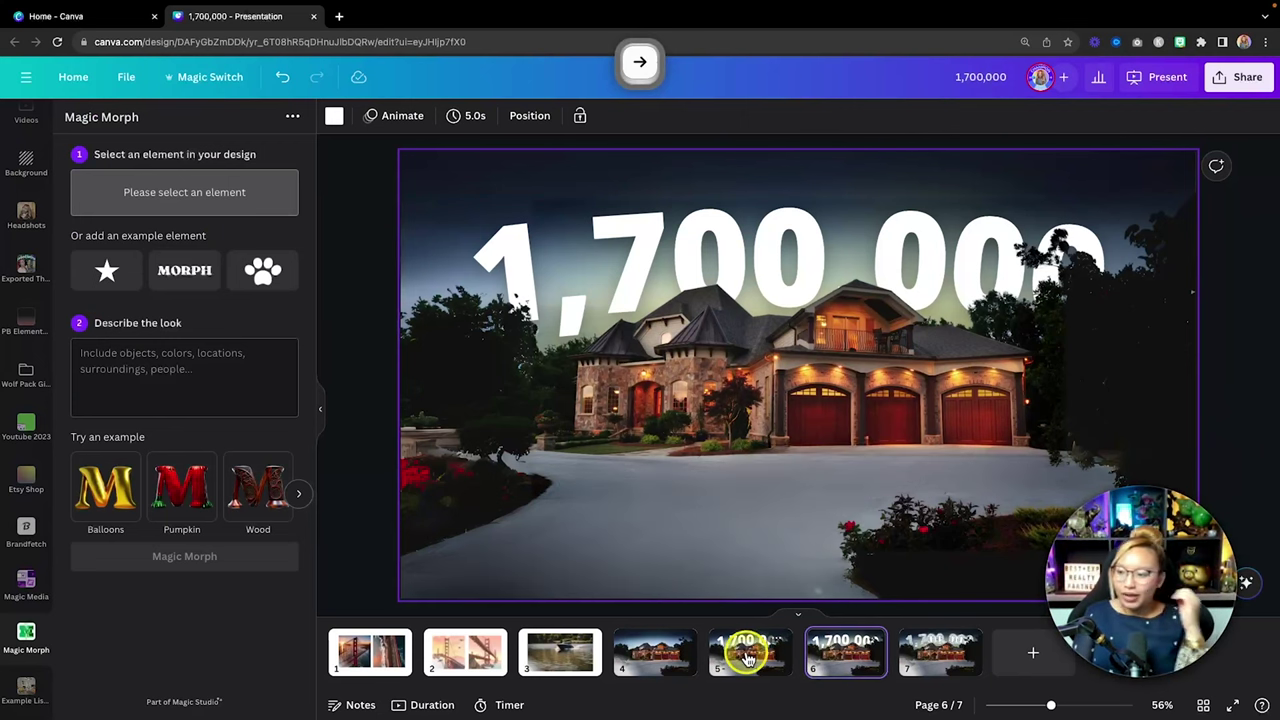
key("Left")
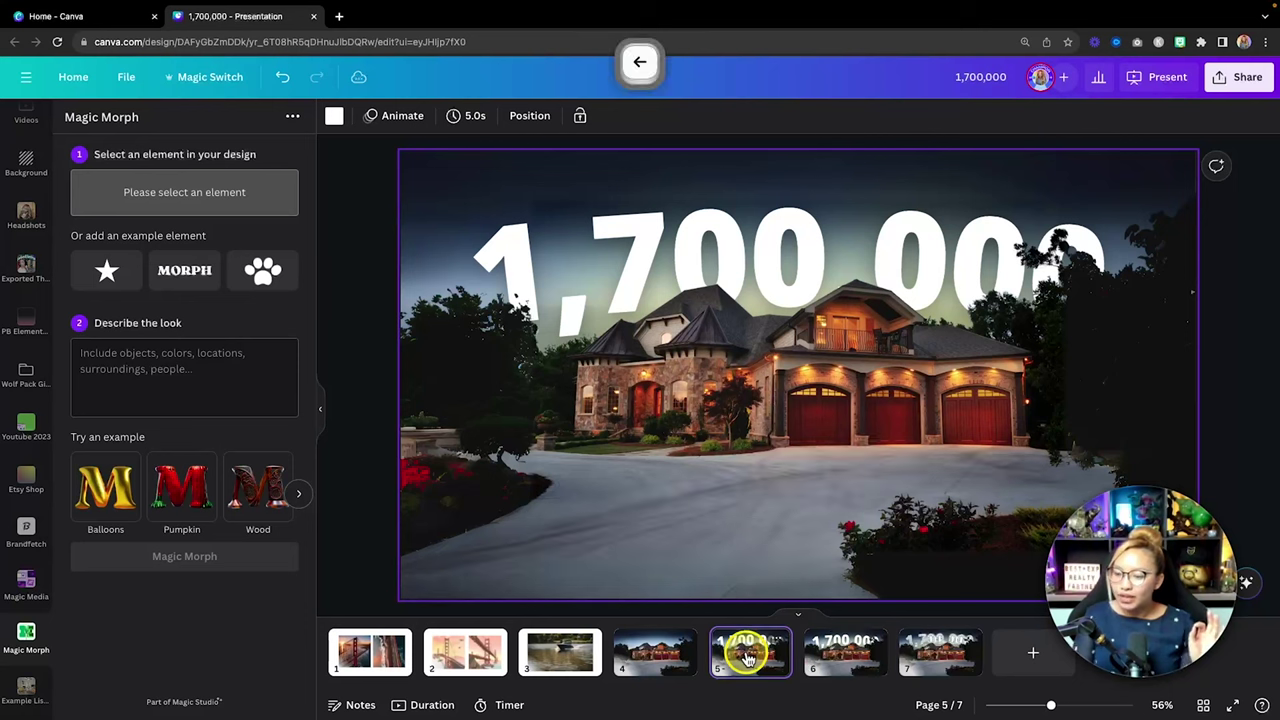
key("Right")
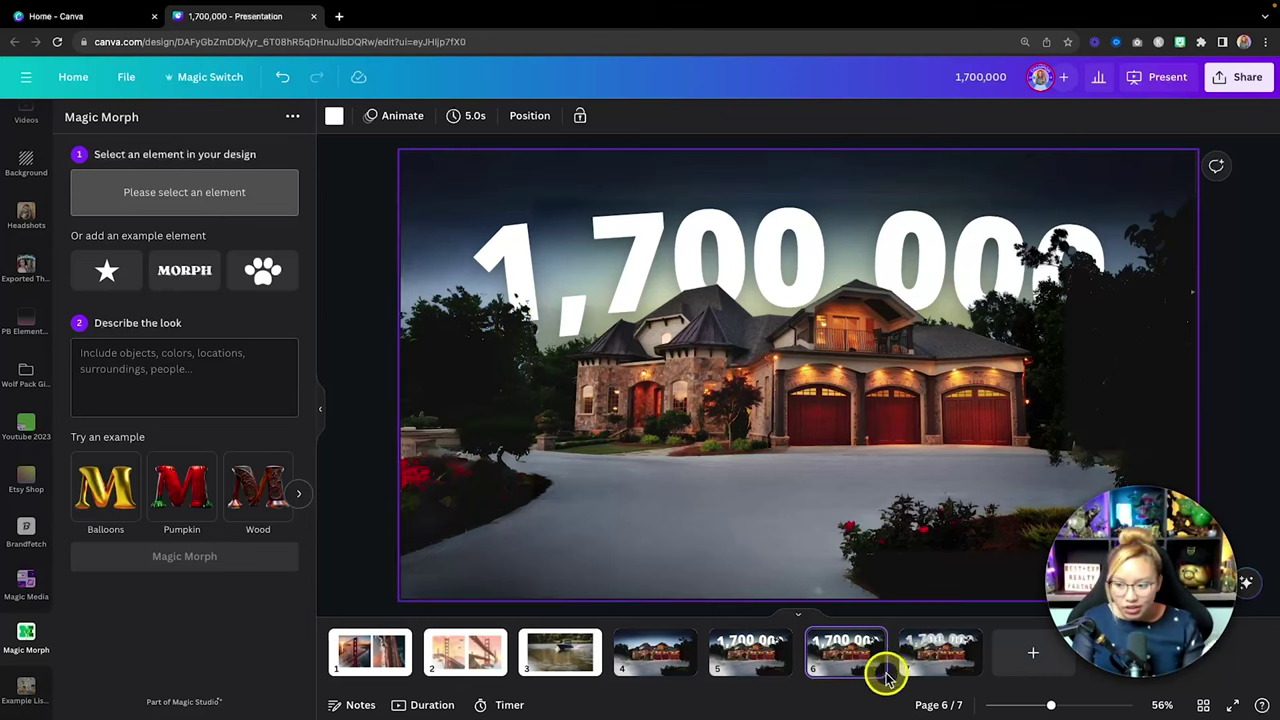
Step: Duplicate page 6 and select the house cutout on the copy
key("super+d")
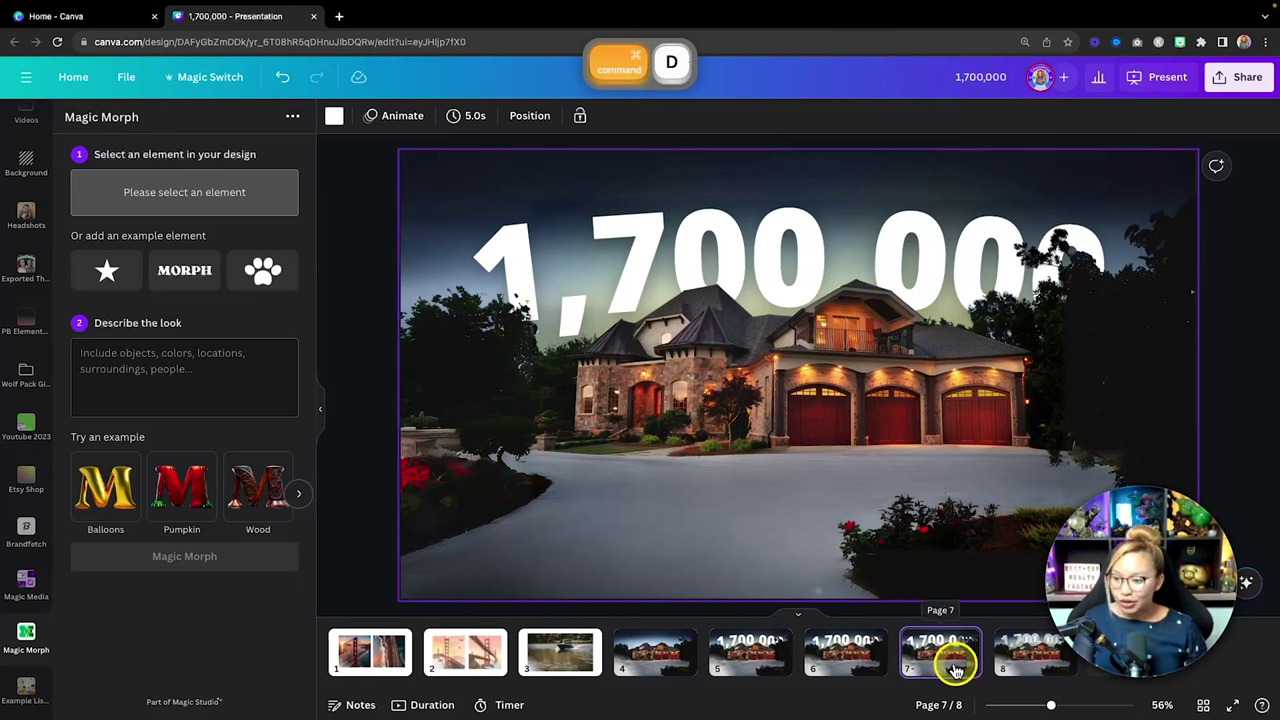
left_click(532, 412)
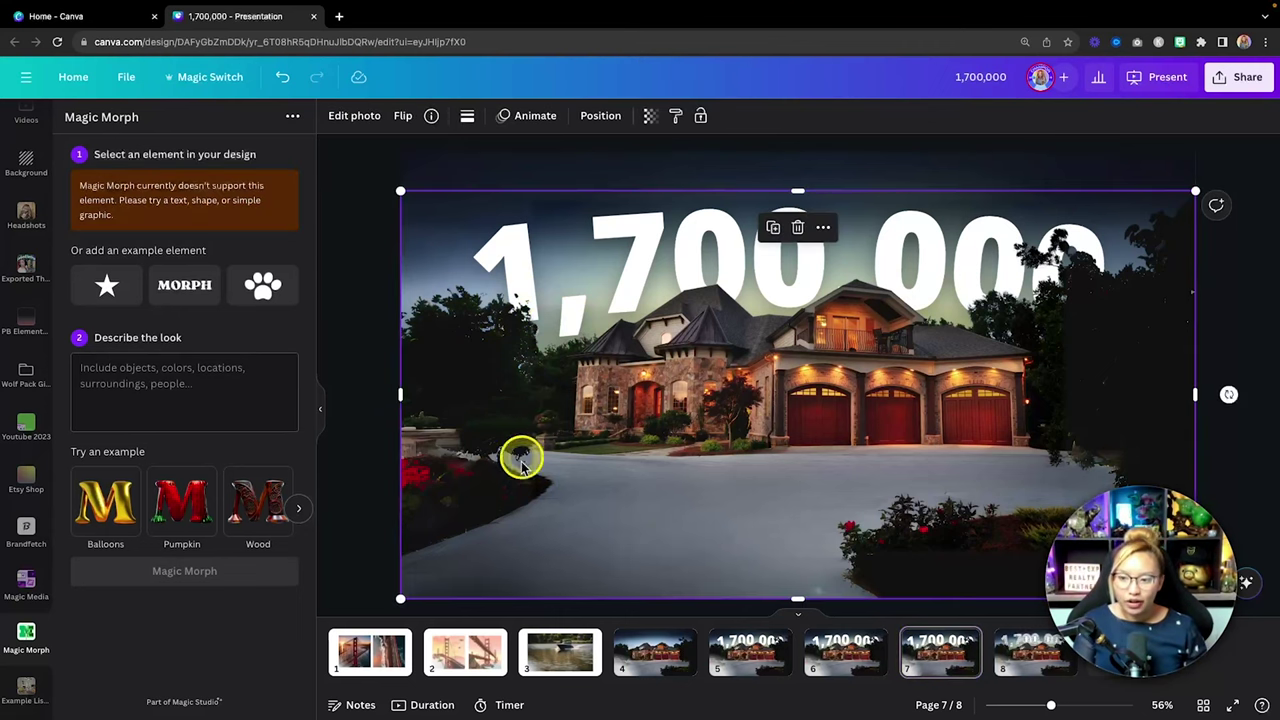
left_click_drag(517, 457, 543, 460)
key("super+z")
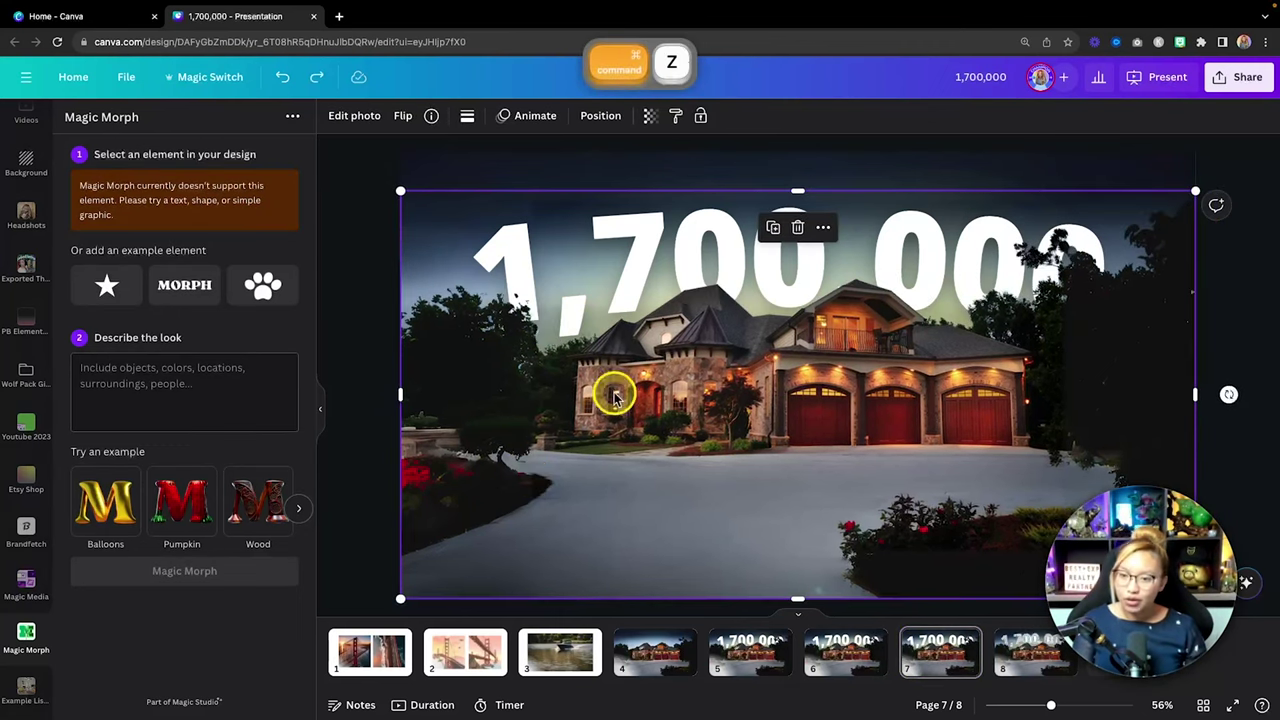
Step: Mark the large tree and flower bed at the house photo's left edge for Magic Edit with brush size 62
left_click(356, 117)
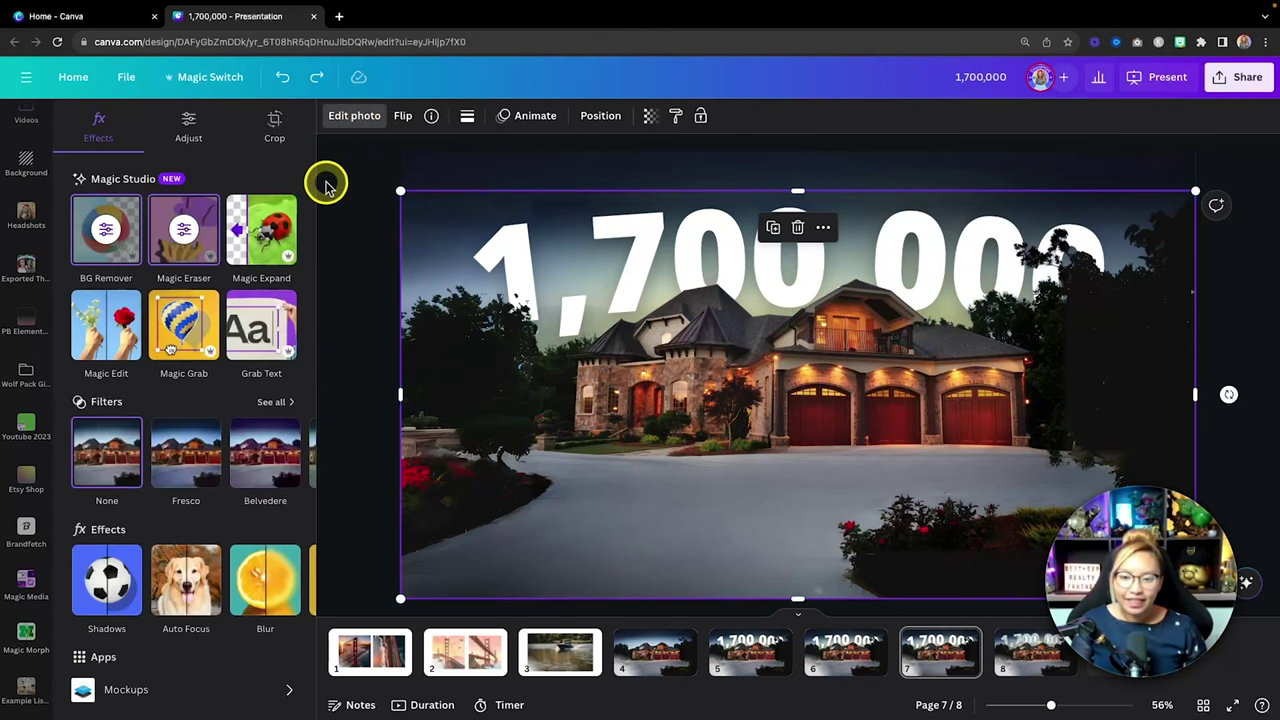
left_click(110, 333)
left_click_drag(114, 211, 211, 211)
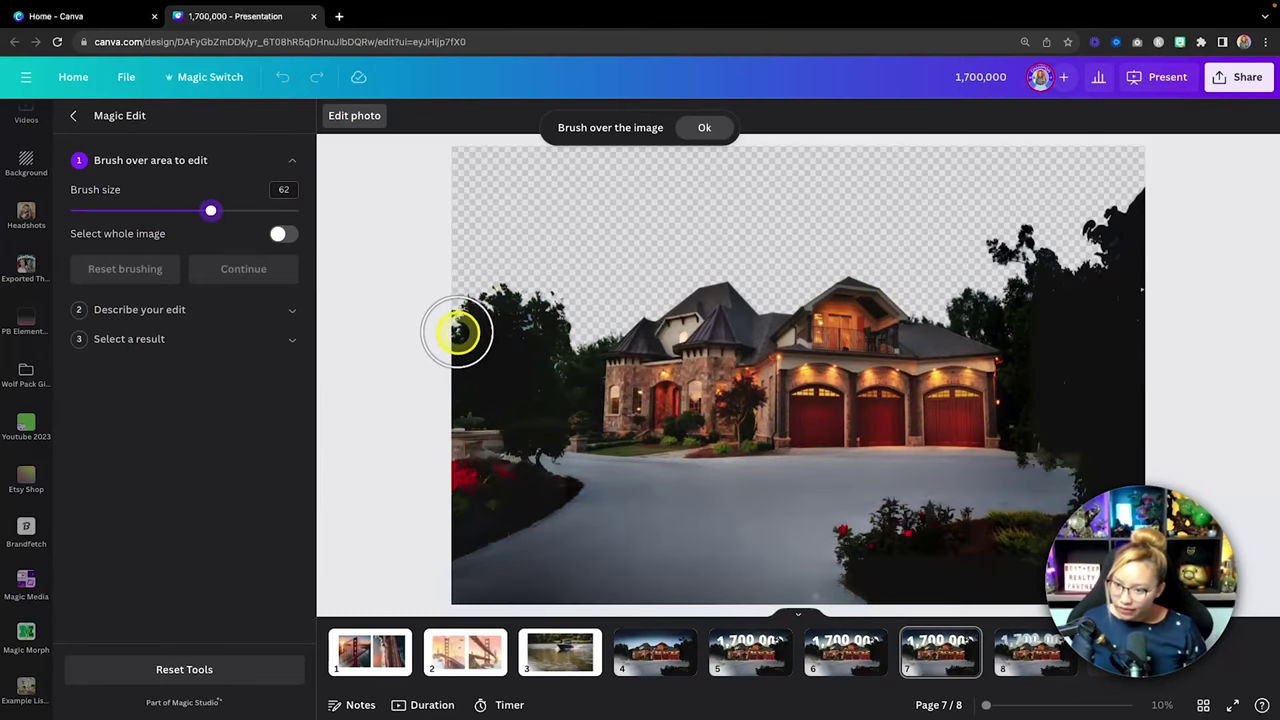
mouse_move(457, 333)
left_mouse_down()
mouse_move(512, 312)
mouse_move(547, 340)
mouse_move(540, 473)
mouse_move(554, 482)
mouse_move(479, 514)
mouse_move(502, 416)
mouse_move(498, 351)
mouse_move(476, 348)
mouse_move(456, 507)
mouse_move(440, 531)
mouse_move(487, 435)
left_mouse_up()
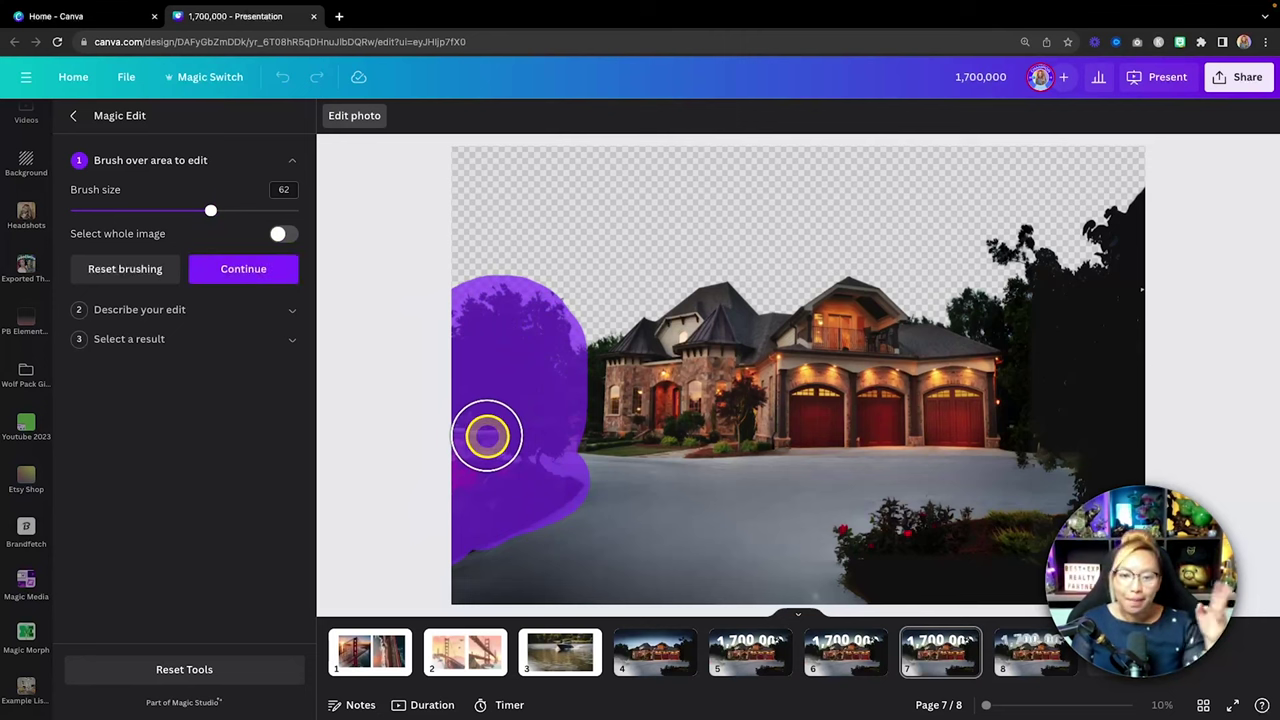
left_click(252, 267)
Step: Try generating a Magic Edit with the description "replace with poplar tree", and cancel the edit
left_click(144, 254)
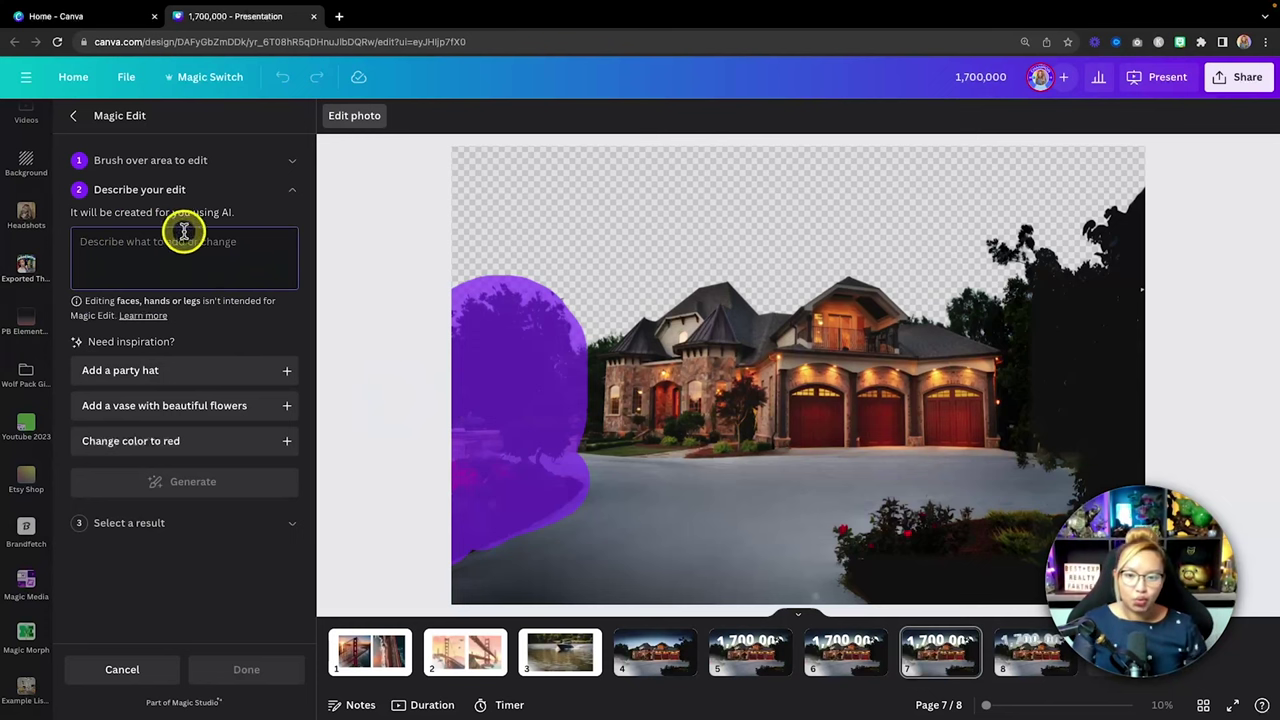
type("replace ")
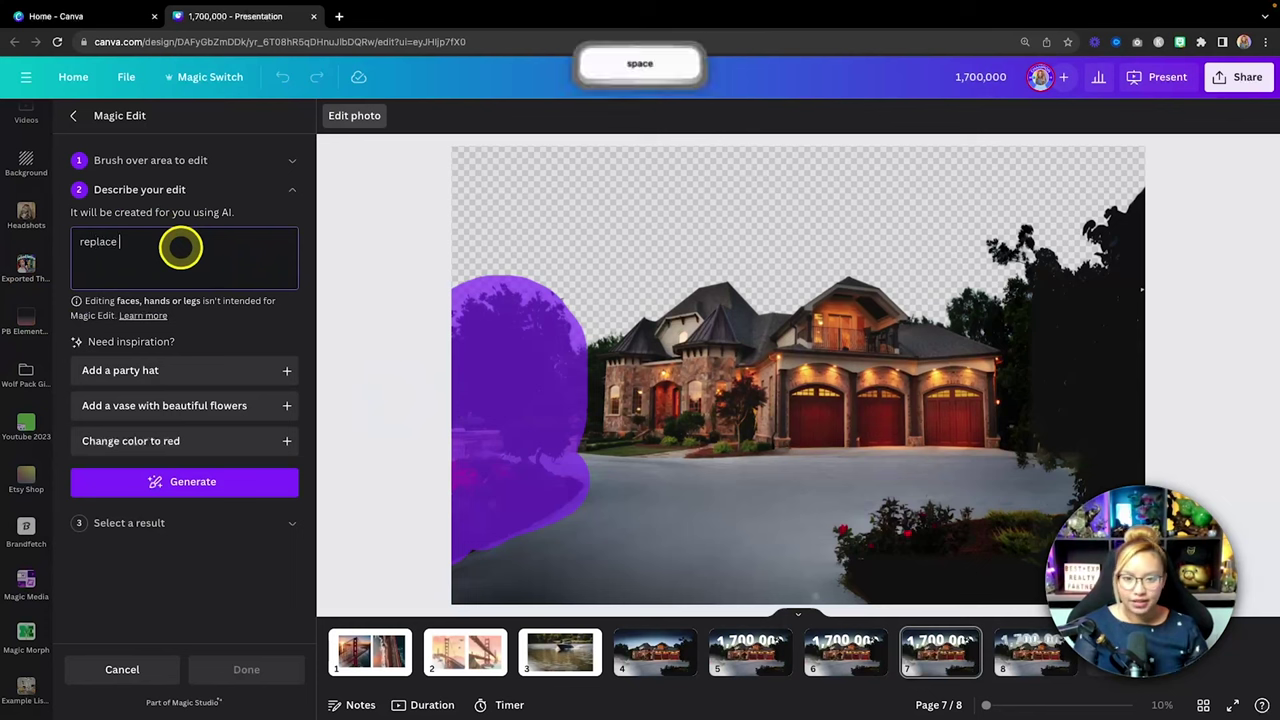
type("with poplar")
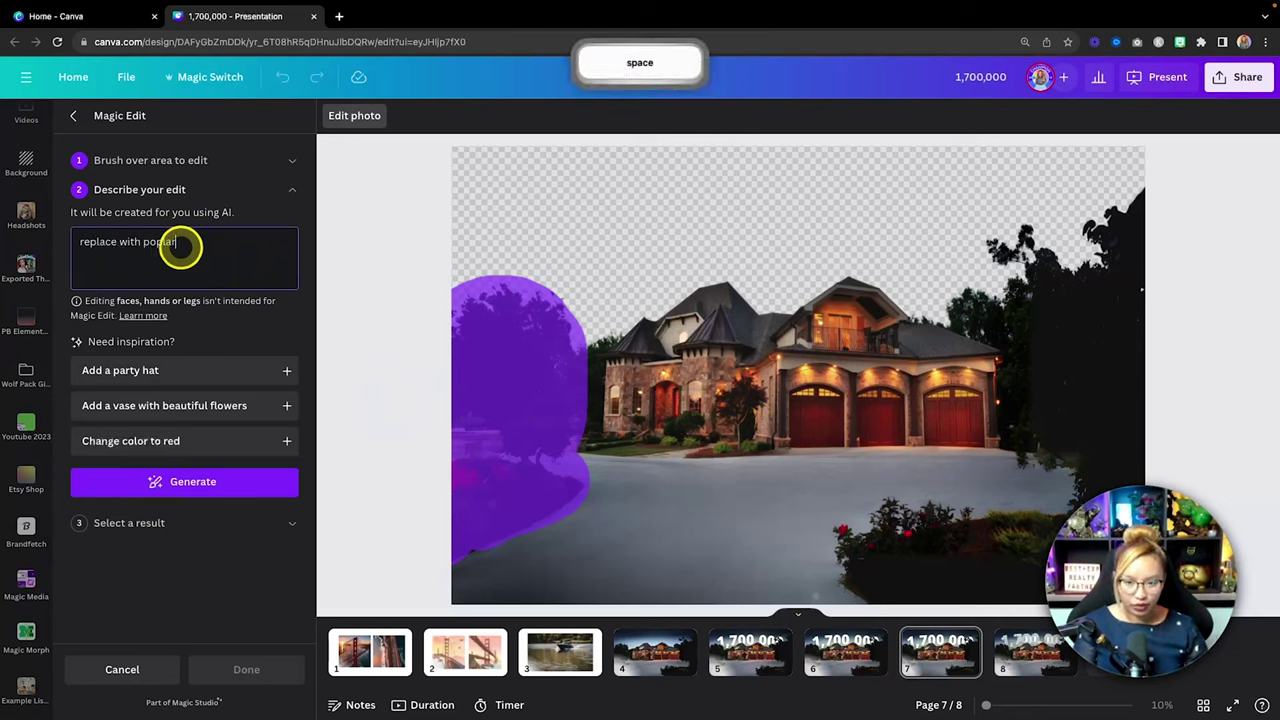
type(" tree")
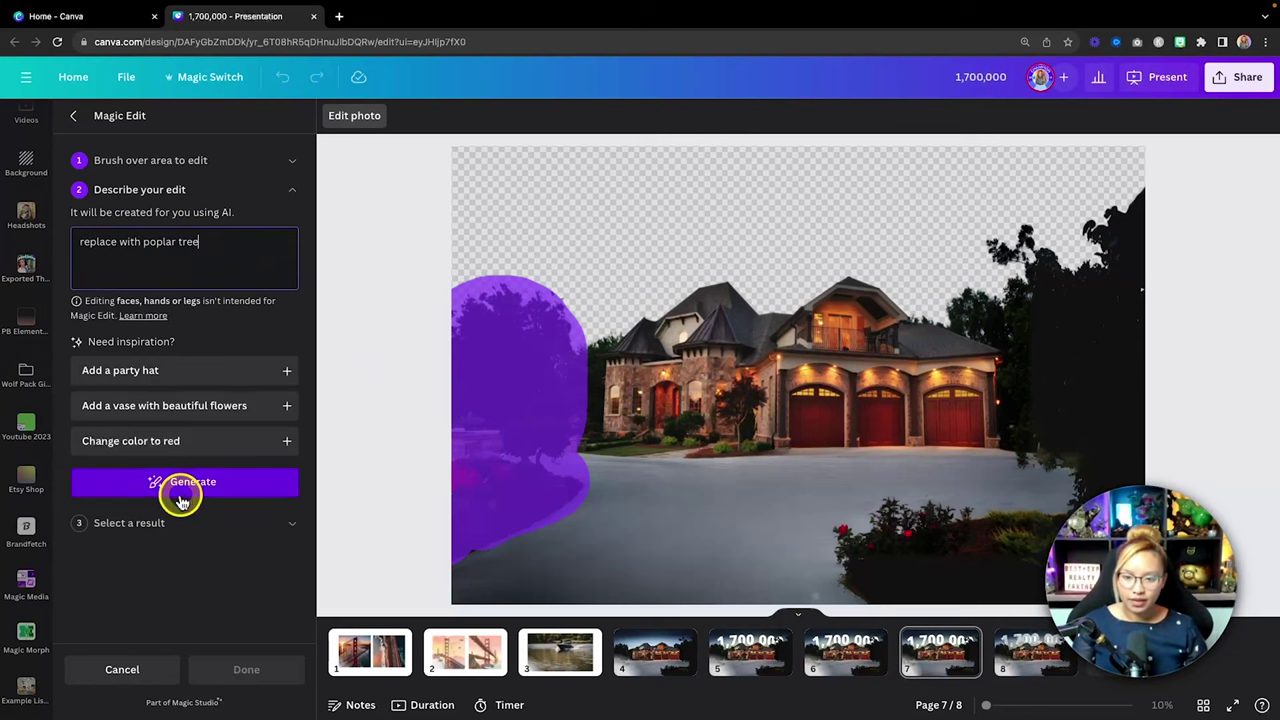
left_click(182, 481)
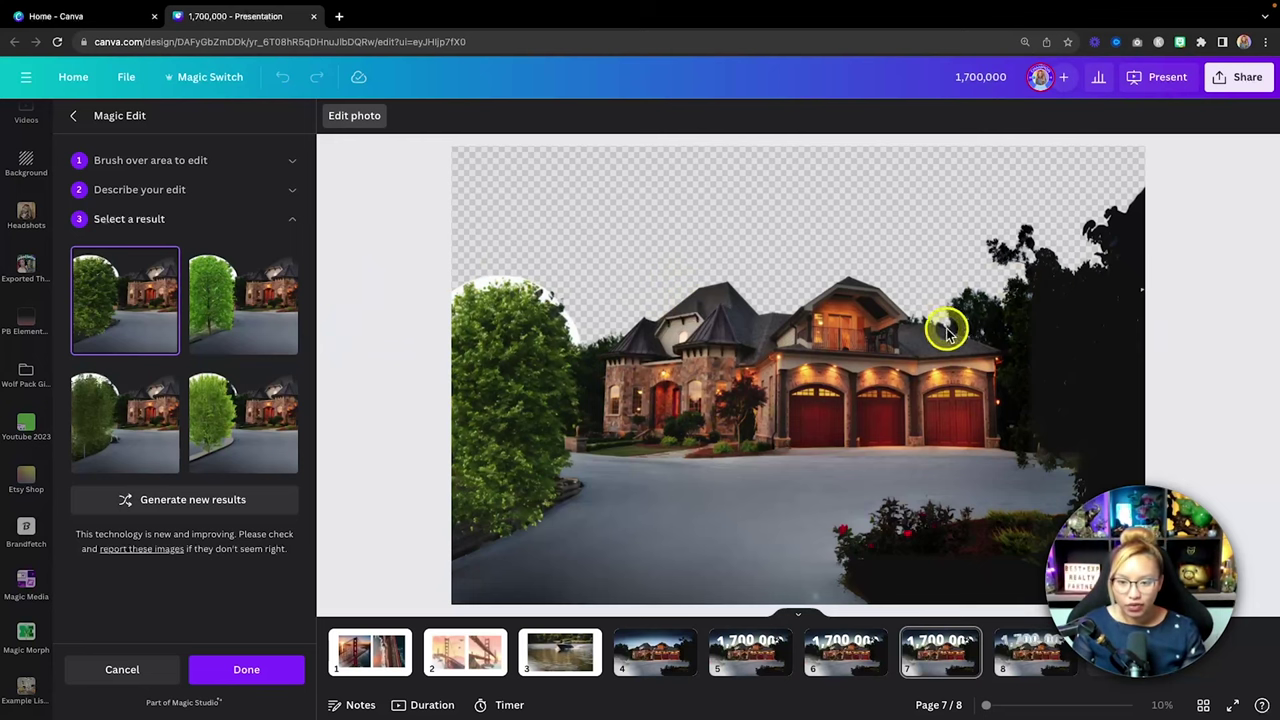
left_click(147, 678)
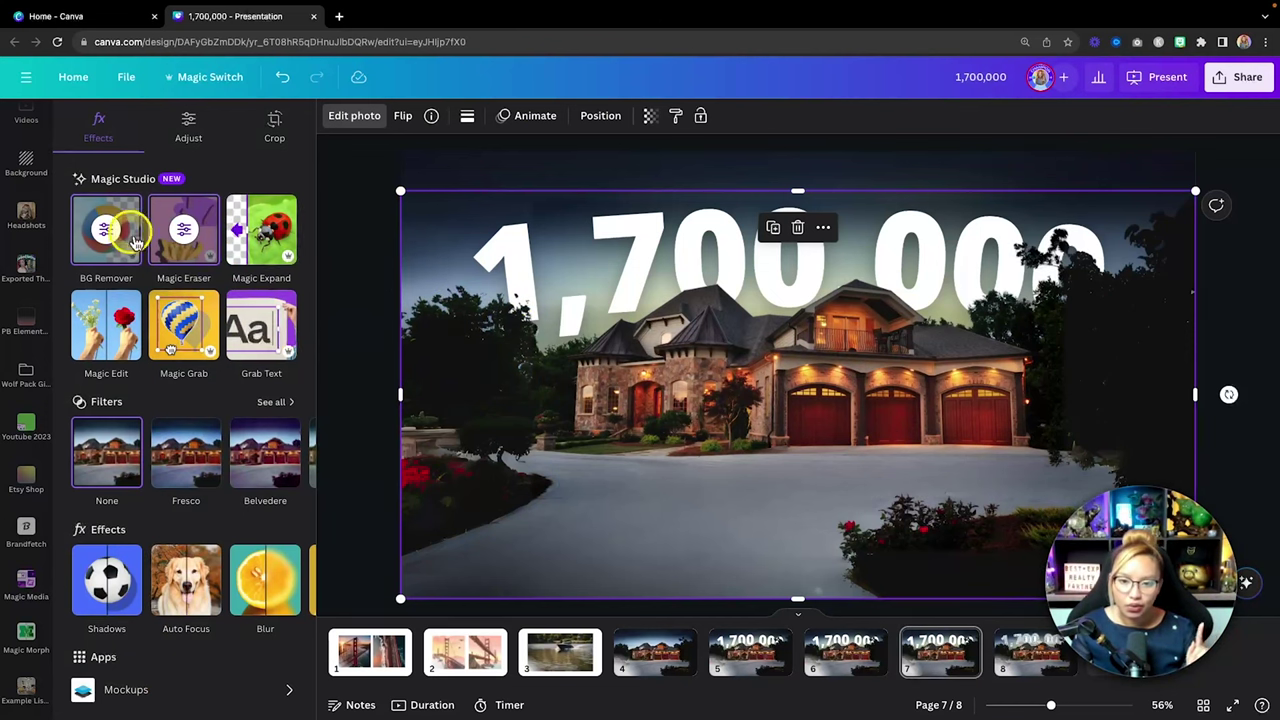
Step: Reopen Magic Edit and brush a narrower, tree-shaped area over the left tree with brush size 20
left_click(100, 322)
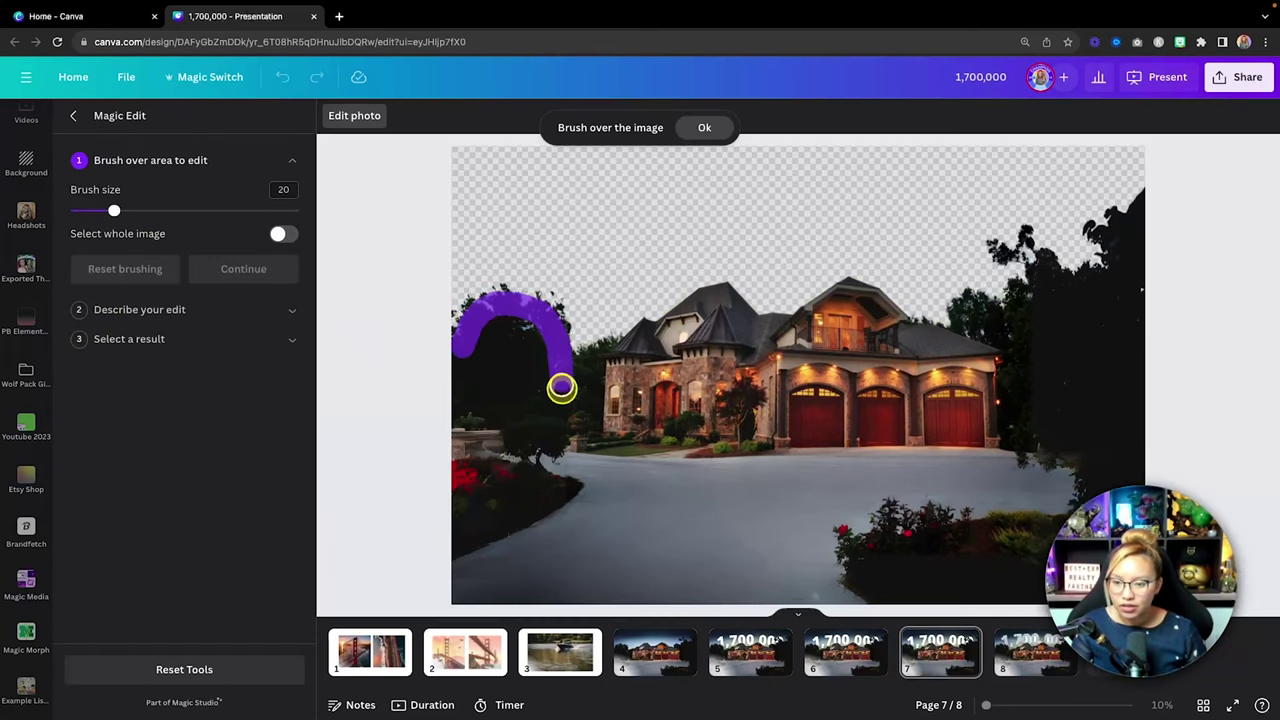
mouse_move(558, 460)
left_mouse_down()
mouse_move(546, 506)
mouse_move(538, 360)
left_mouse_up()
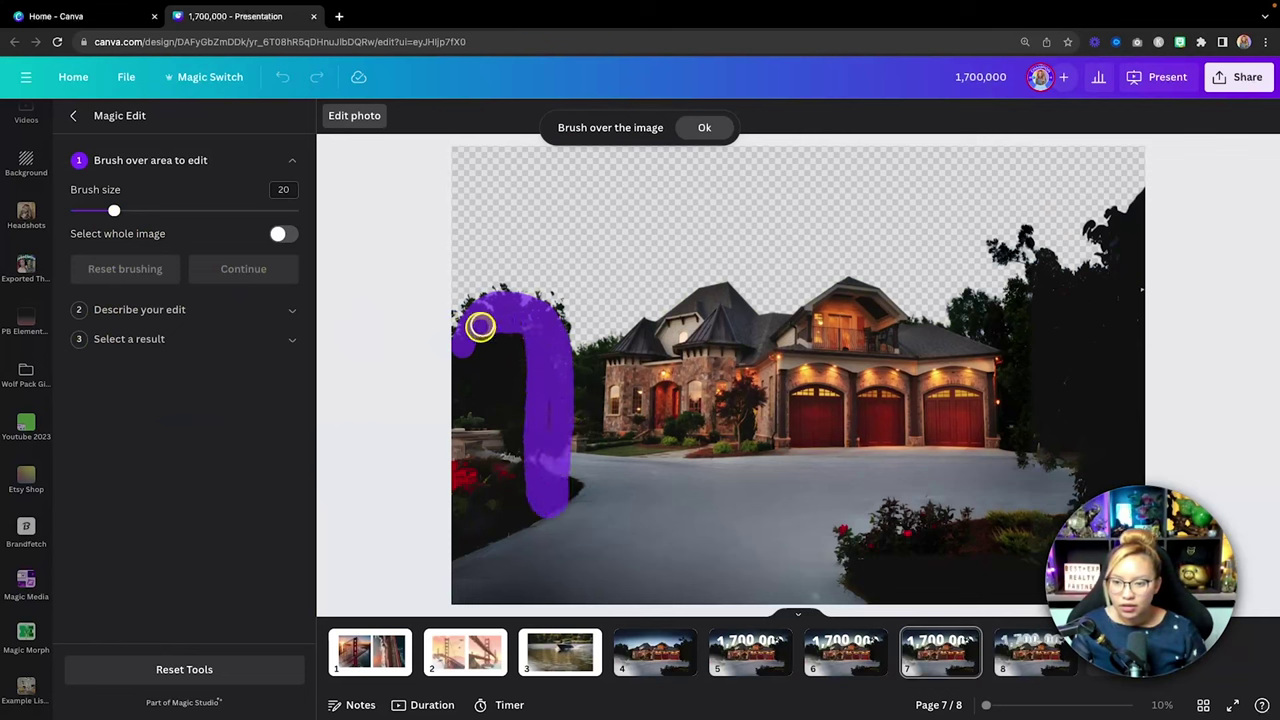
left_click_drag(480, 326, 520, 511)
mouse_move(530, 452)
left_mouse_down()
mouse_move(528, 350)
mouse_move(502, 362)
mouse_move(493, 345)
mouse_move(518, 442)
mouse_move(518, 386)
mouse_move(538, 425)
mouse_move(491, 366)
left_mouse_up()
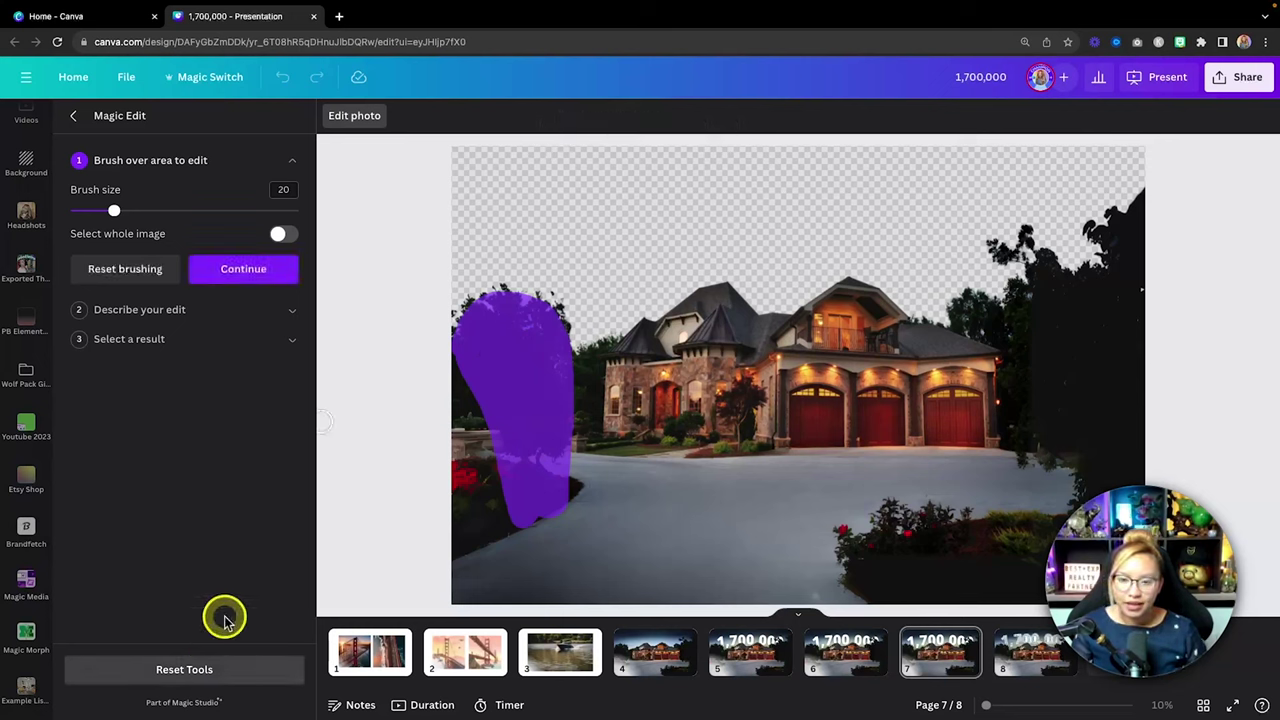
Step: Generate Magic Edit results for the brushed left tree with the description "replace with poplar tree"
left_click(160, 311)
left_click(175, 248)
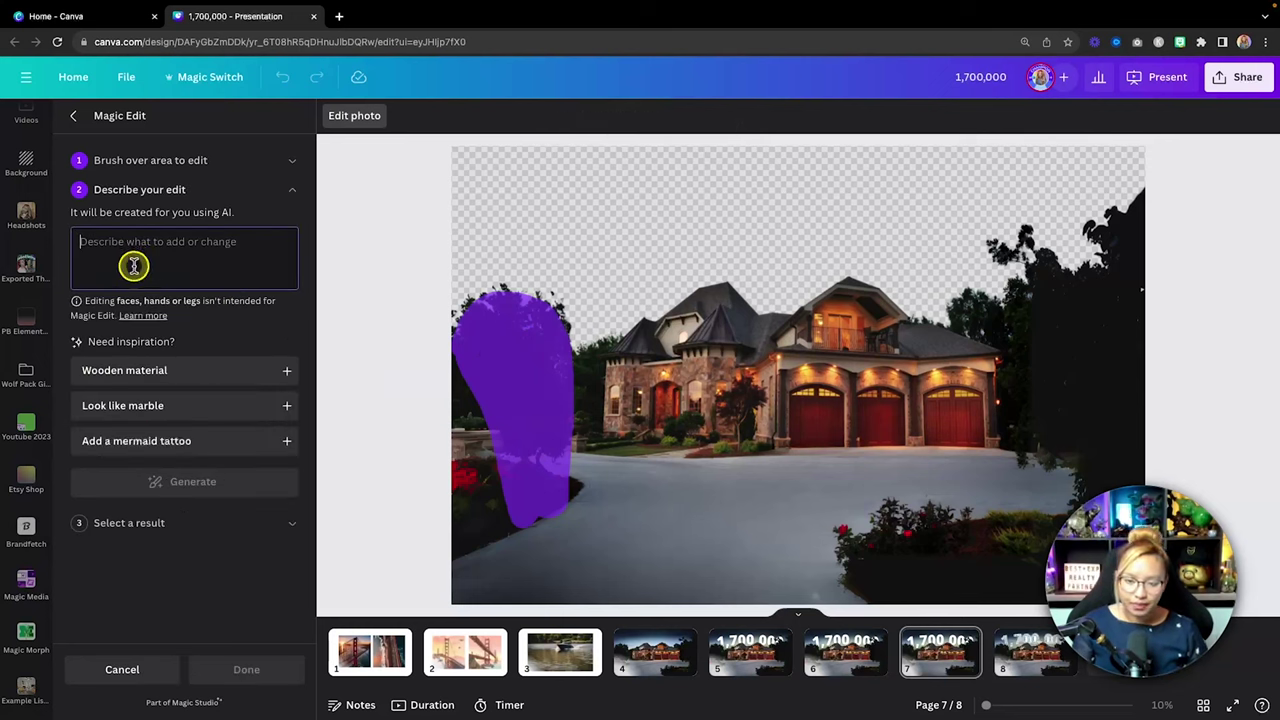
type("replac")
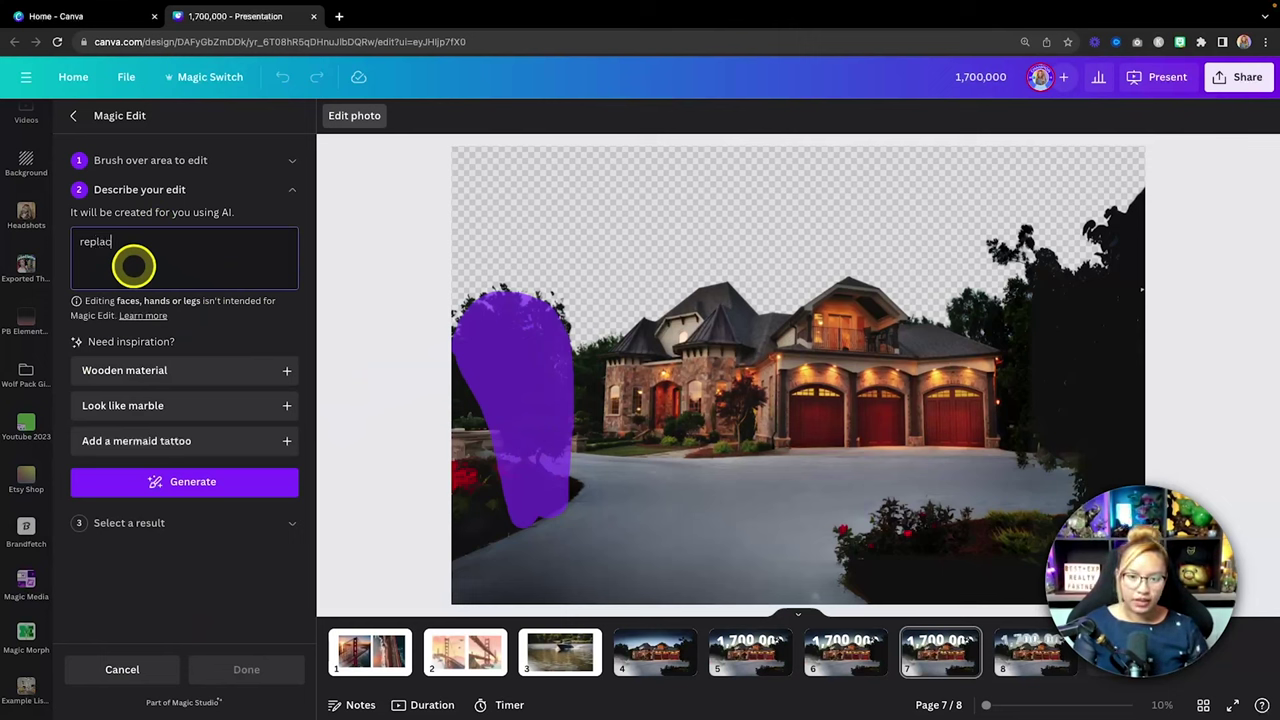
type("e with pop")
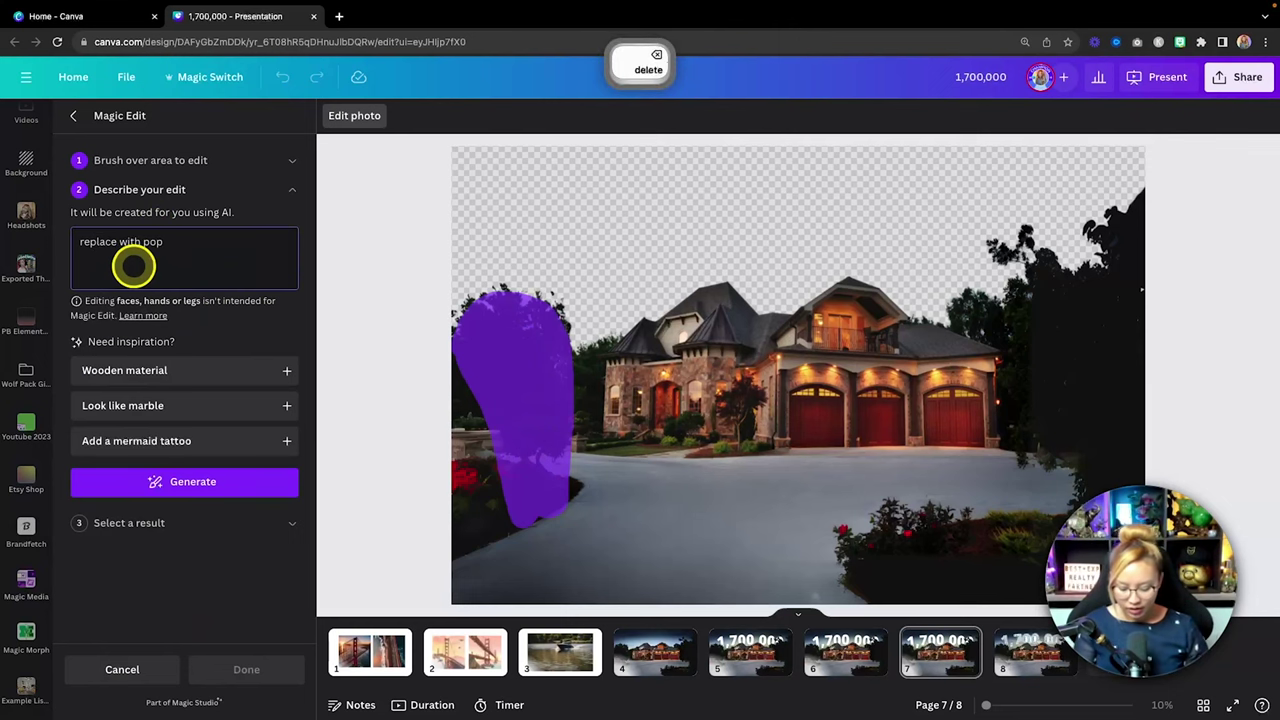
type("lar tree")
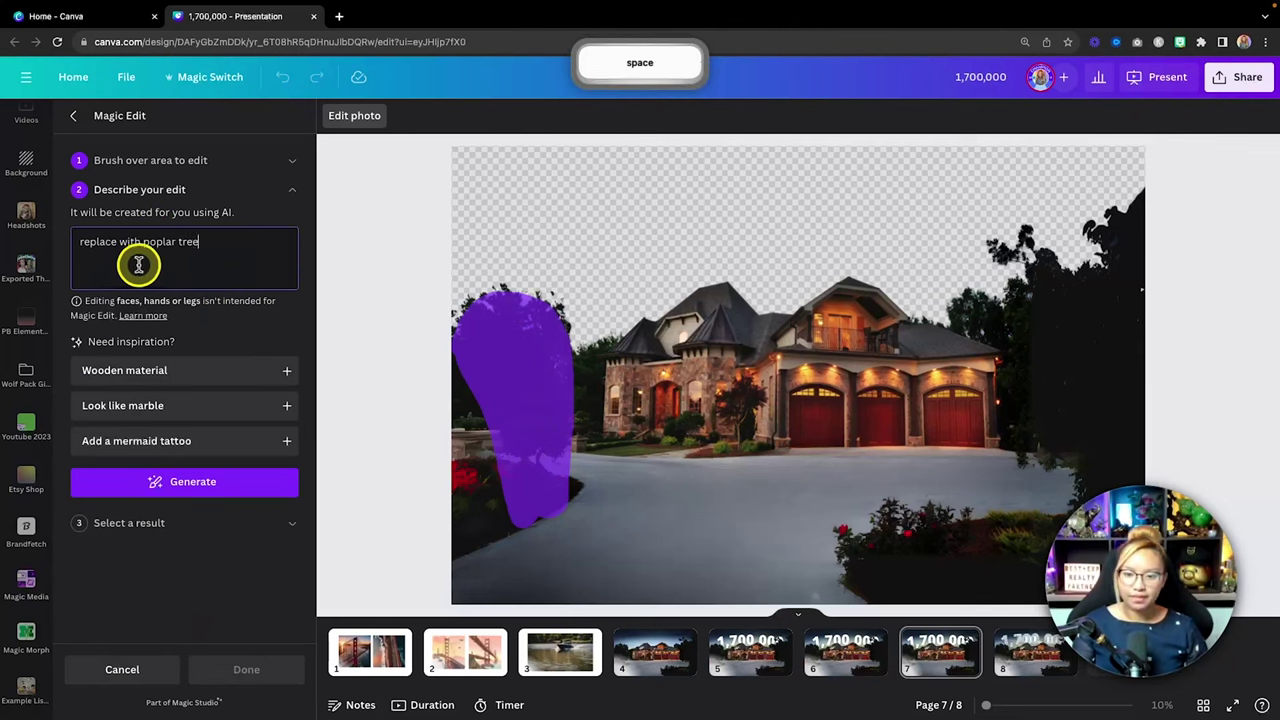
left_click(193, 483)
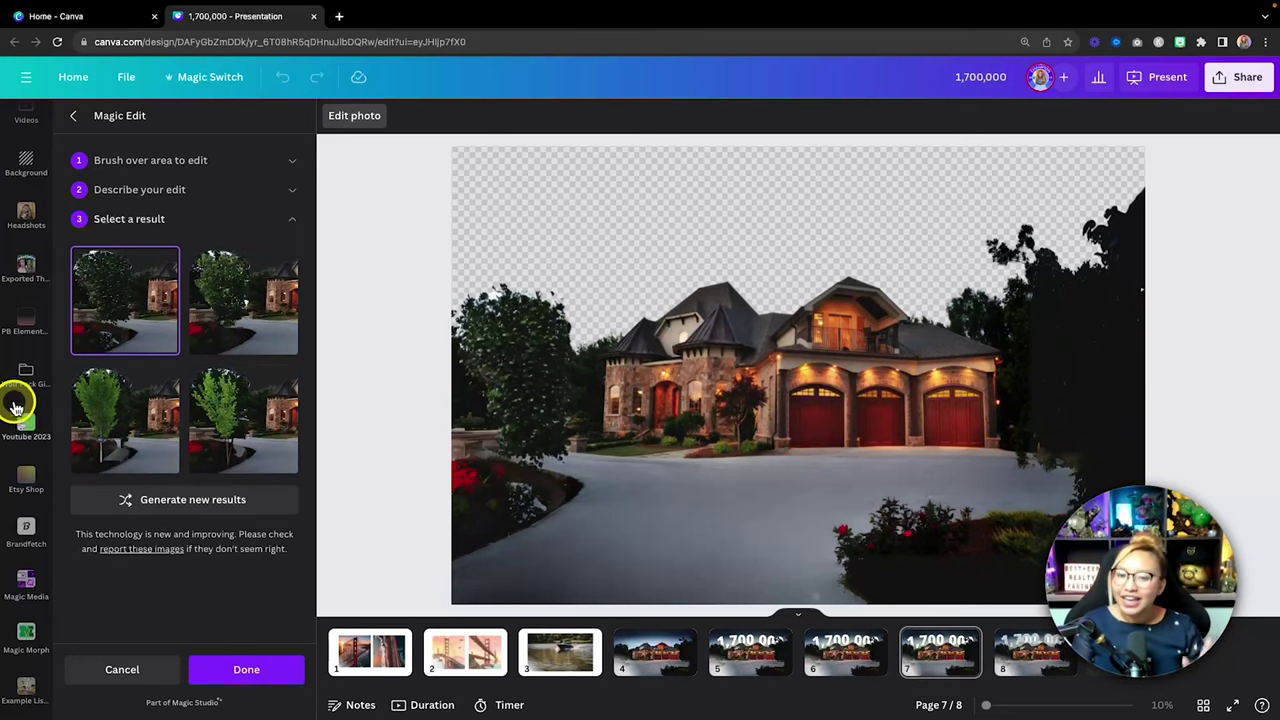
Step: Compare the tree results, generate a new set, and apply the bright yellow-green tree to the house photo
left_click(255, 444)
left_click(227, 322)
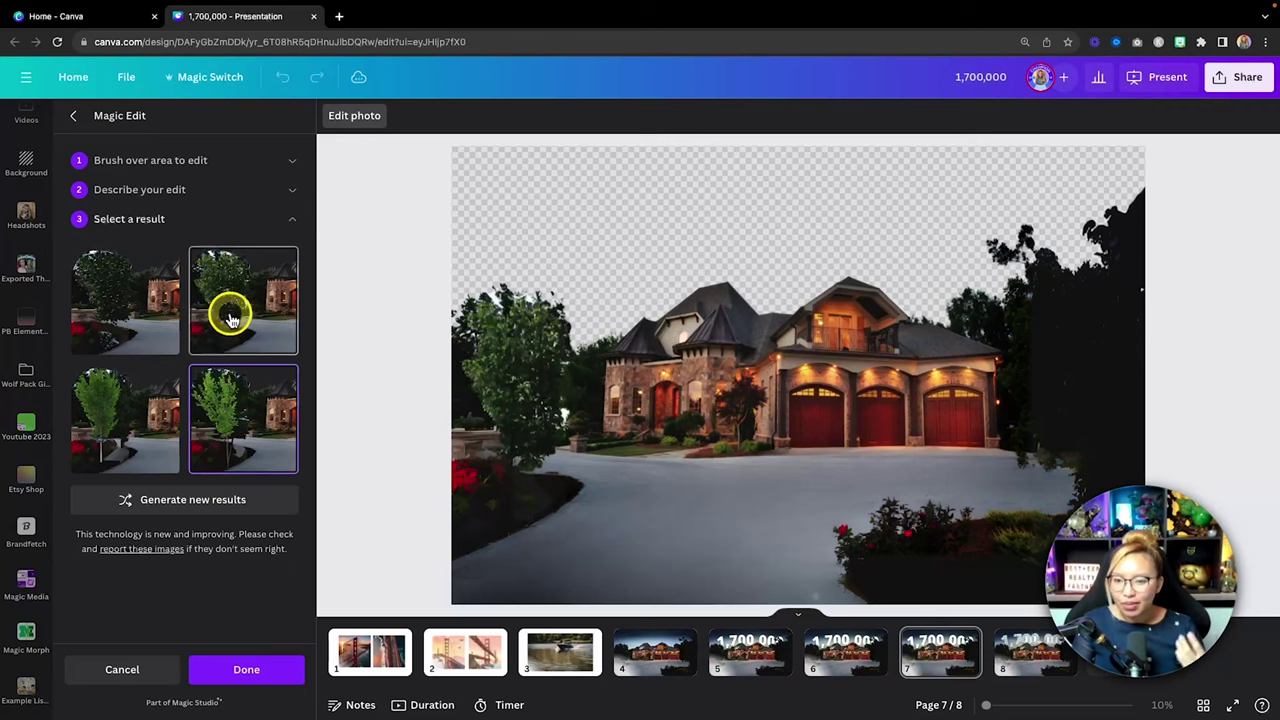
left_click(236, 492)
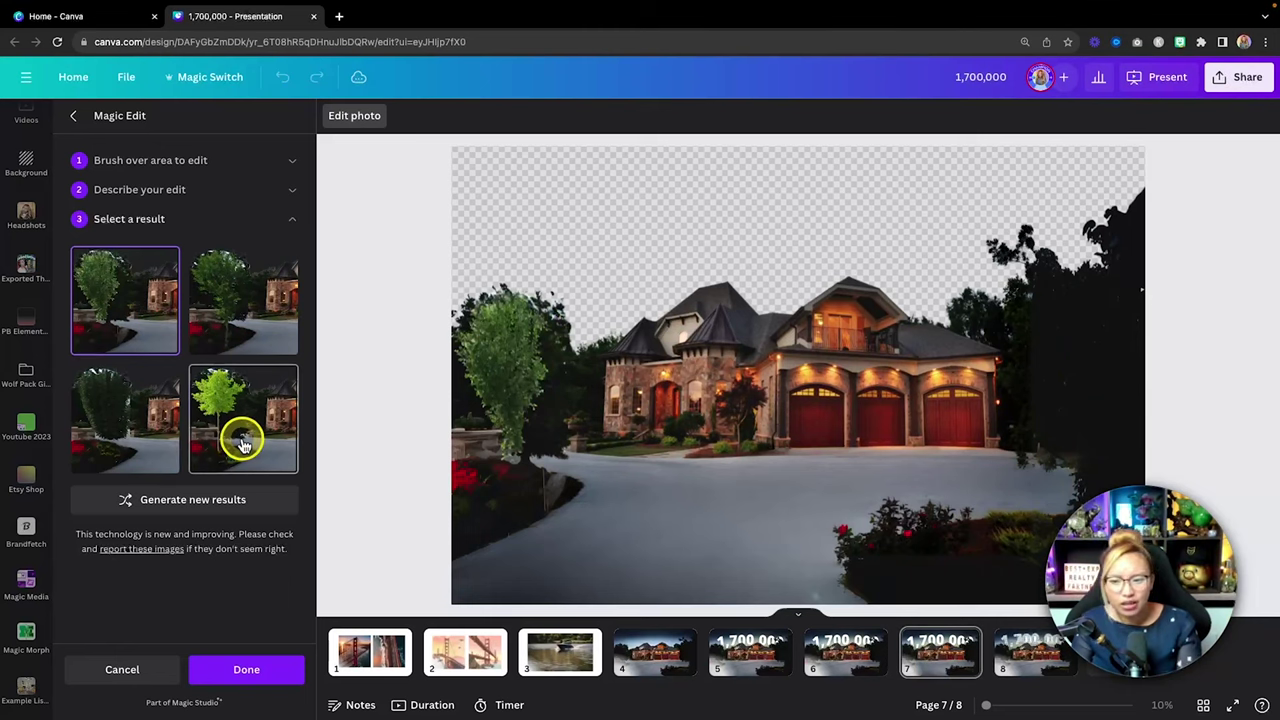
left_click(242, 442)
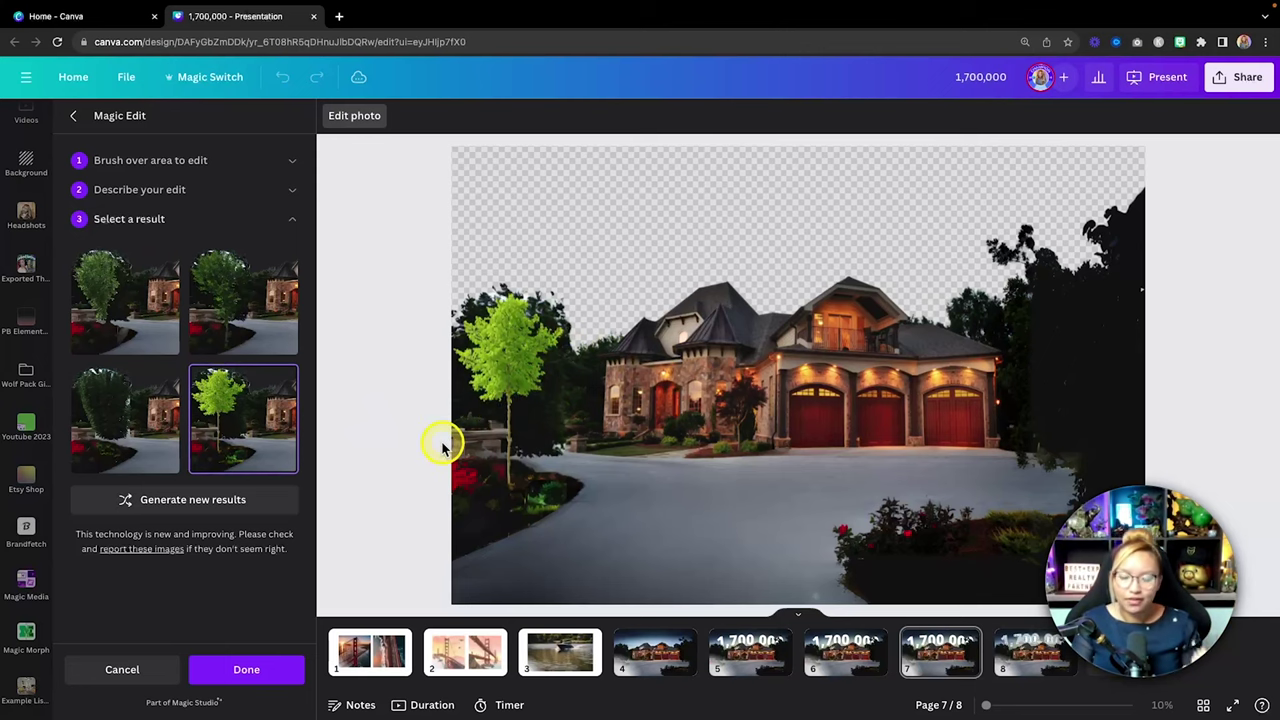
left_click(266, 671)
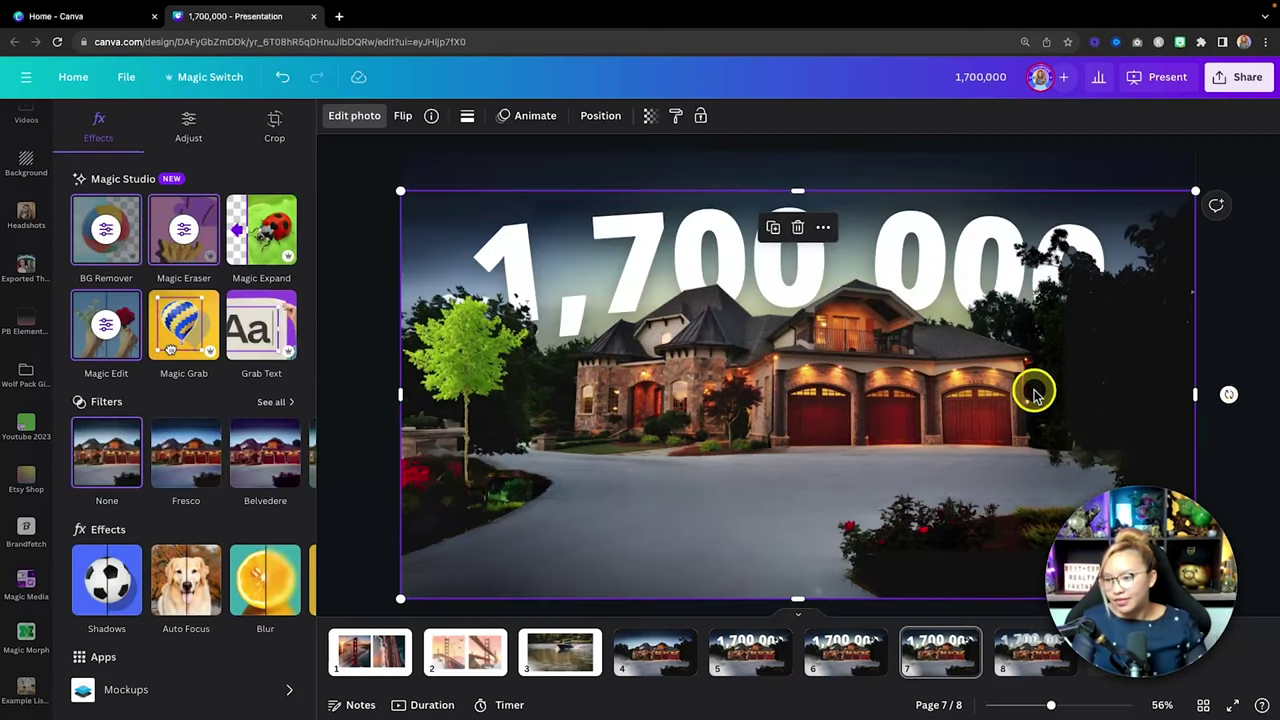
key("fn")
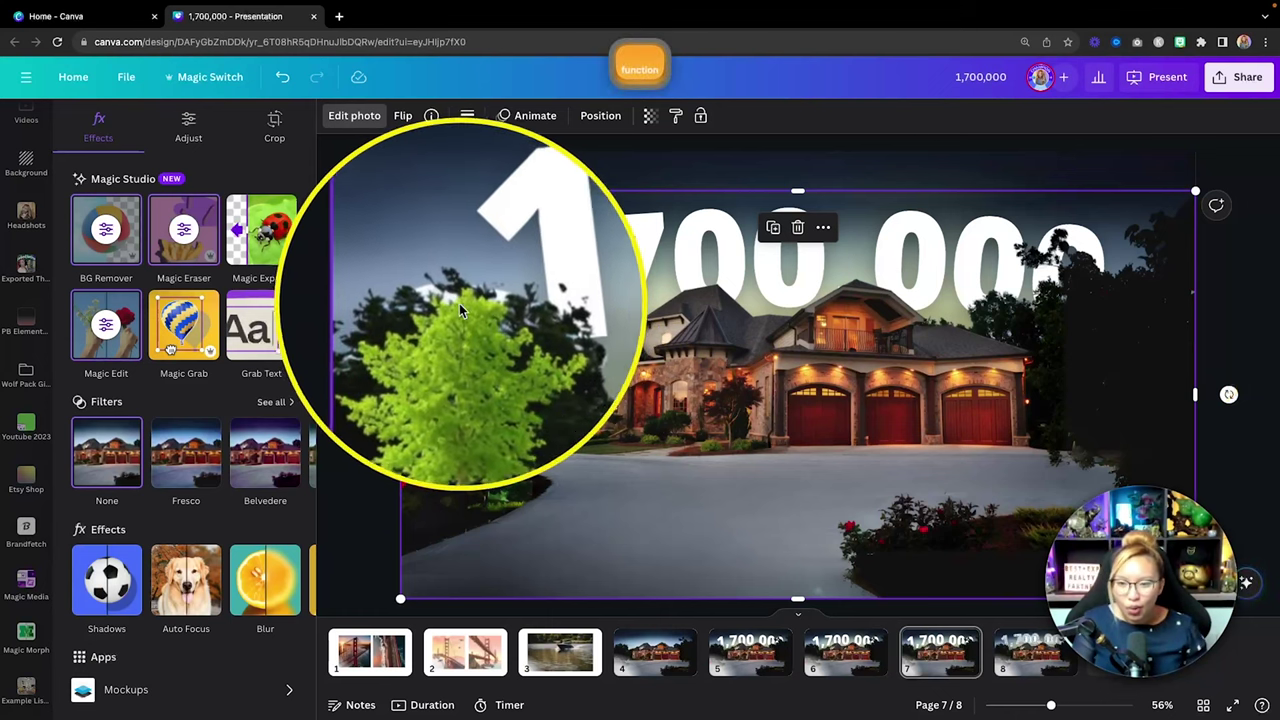
key("fn")
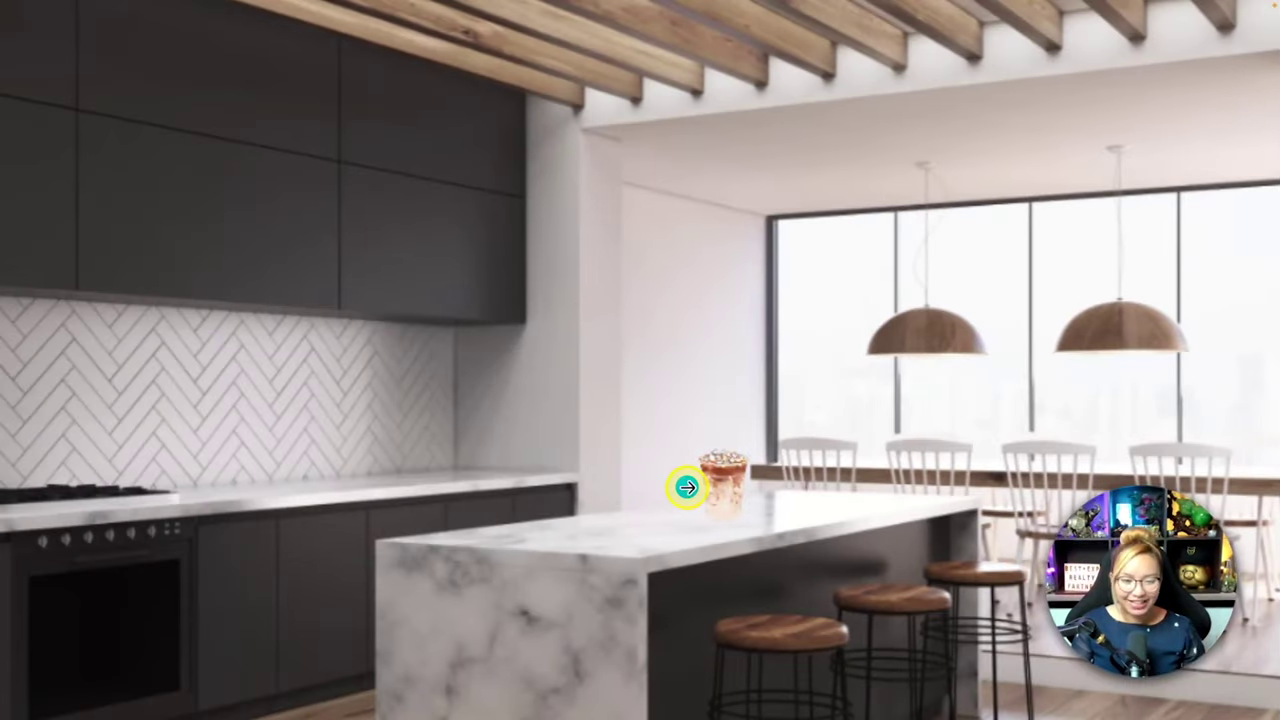
Step: Exit the full-screen view and mark the iced coffee on page 21's kitchen island for Magic Edit with a tight brush area at size 20
key("Escape")
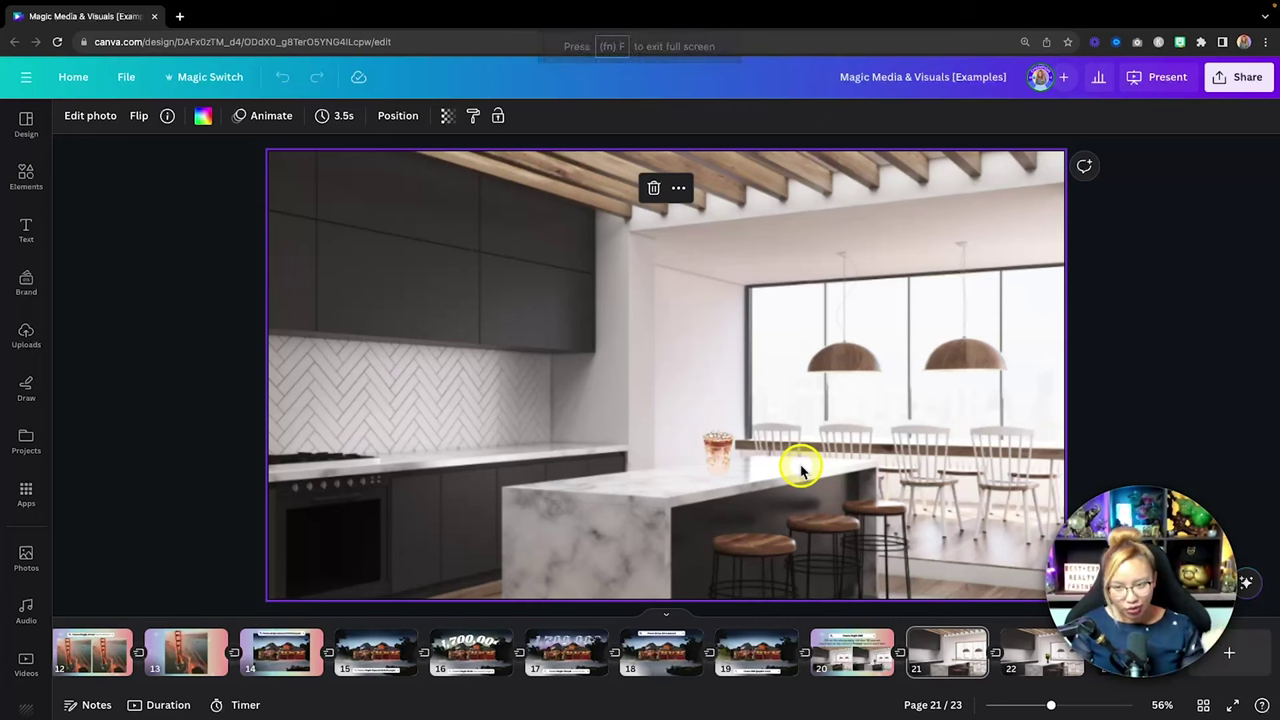
left_click(85, 115)
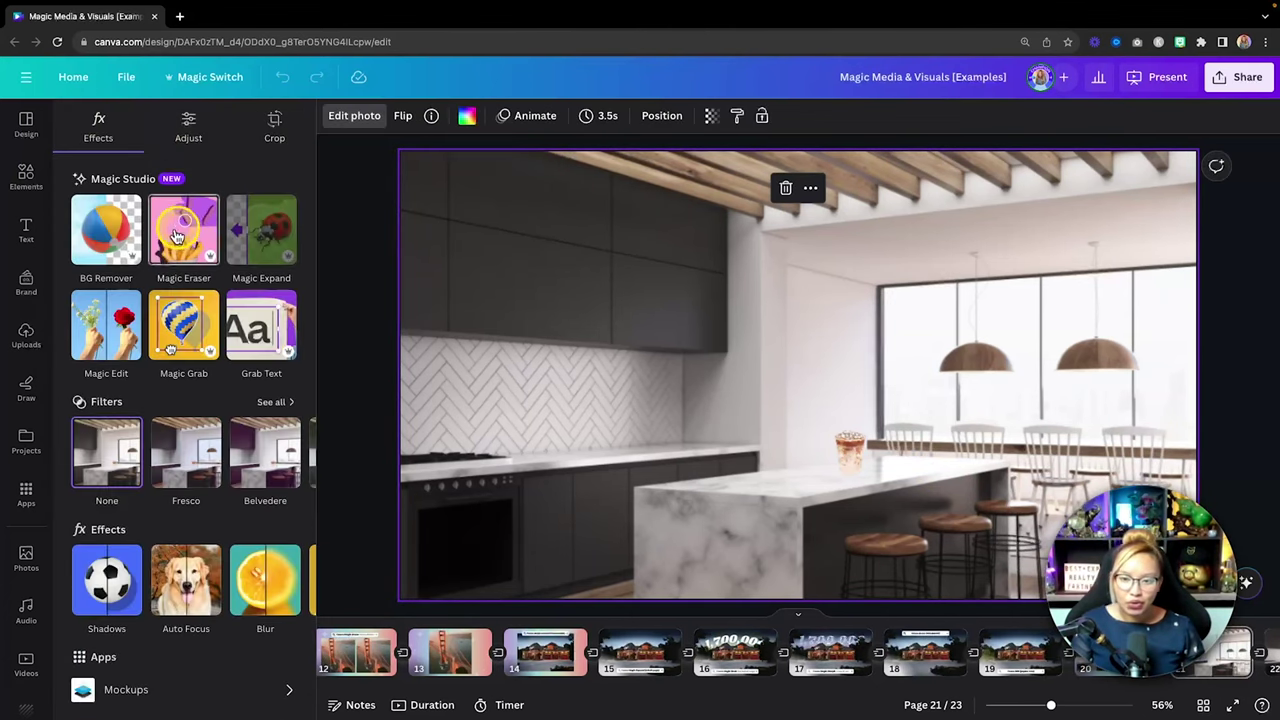
left_click(113, 350)
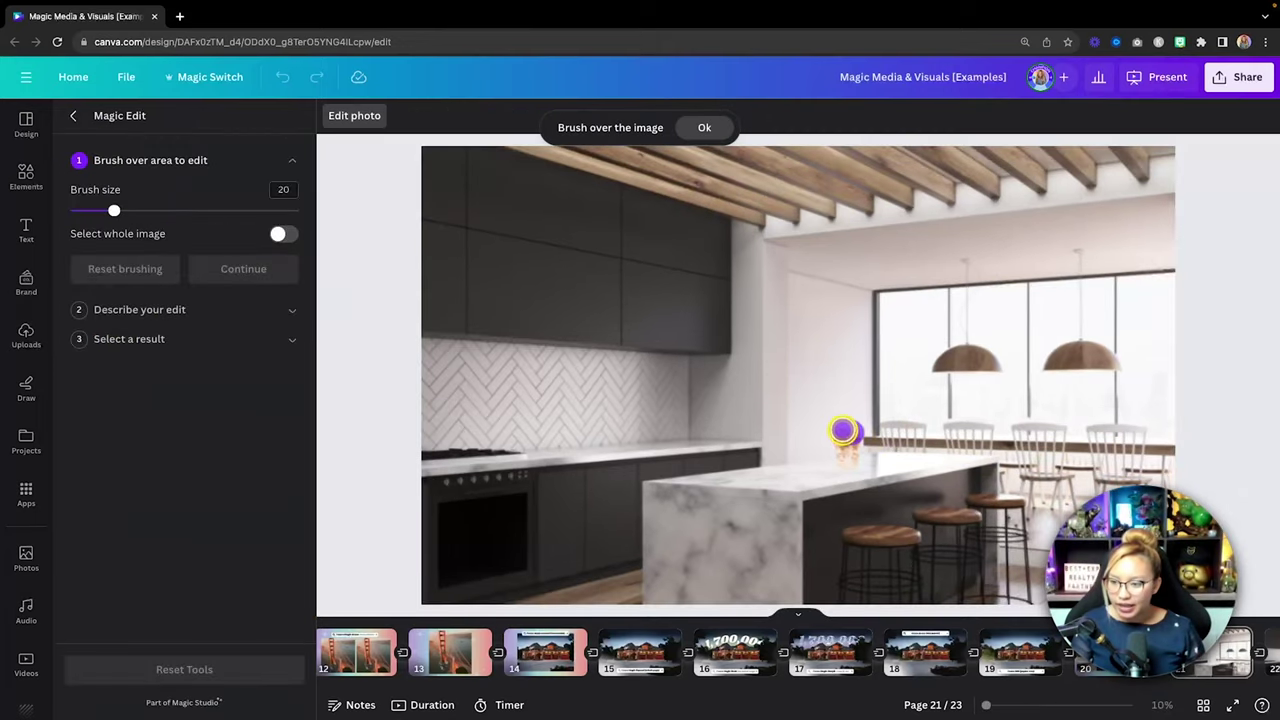
left_click_drag(858, 456, 846, 434)
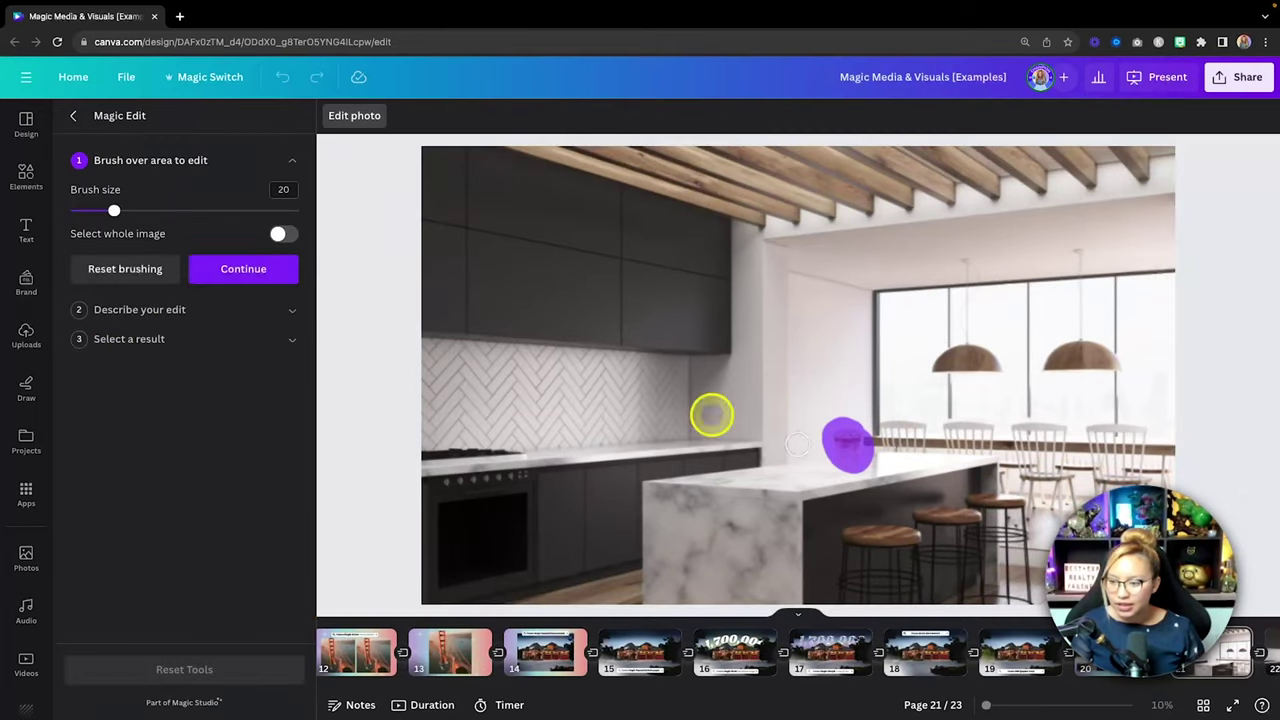
left_click(107, 268)
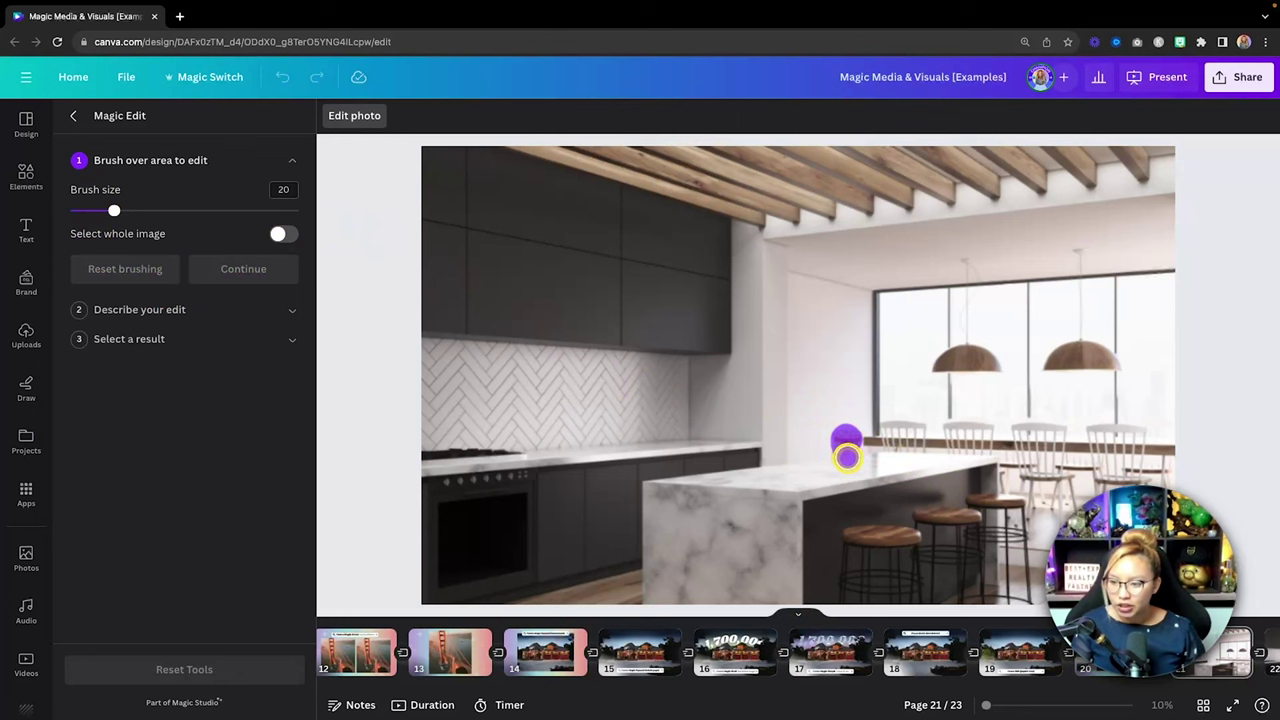
left_click_drag(848, 452, 847, 458)
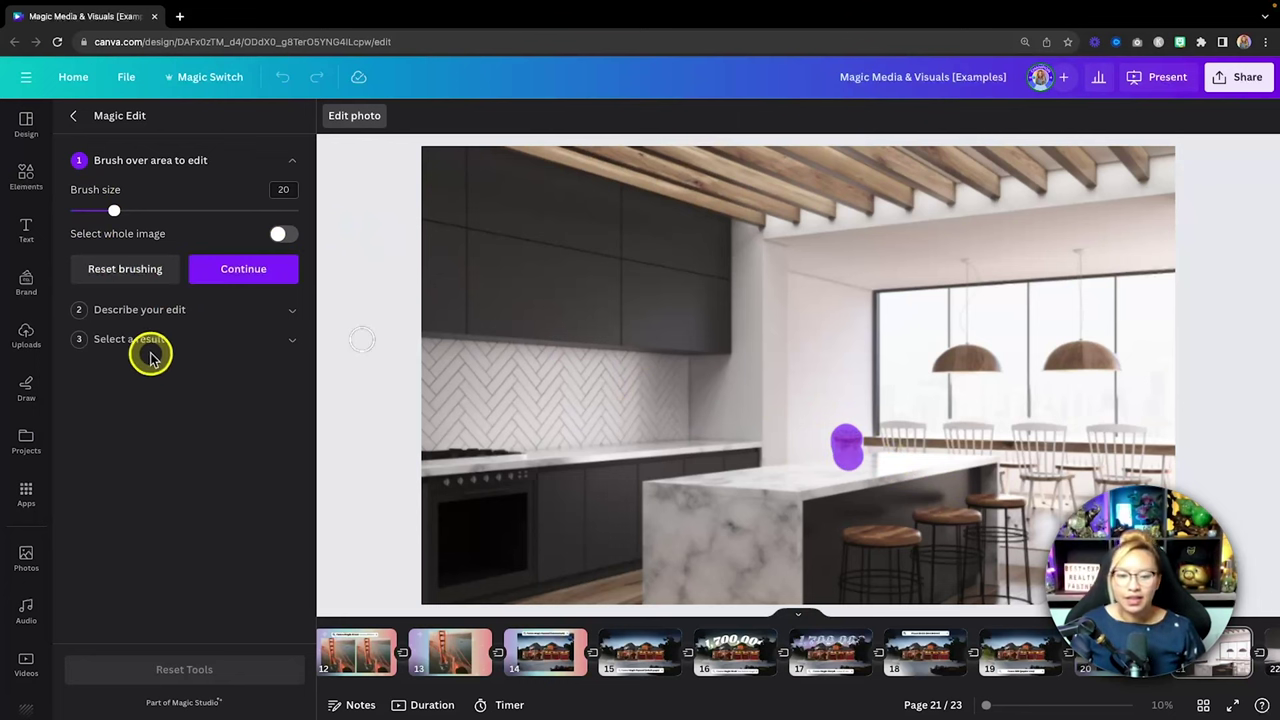
Step: Generate Magic Edit results for the brushed drink with the description "vase of white lilies"
left_click(217, 281)
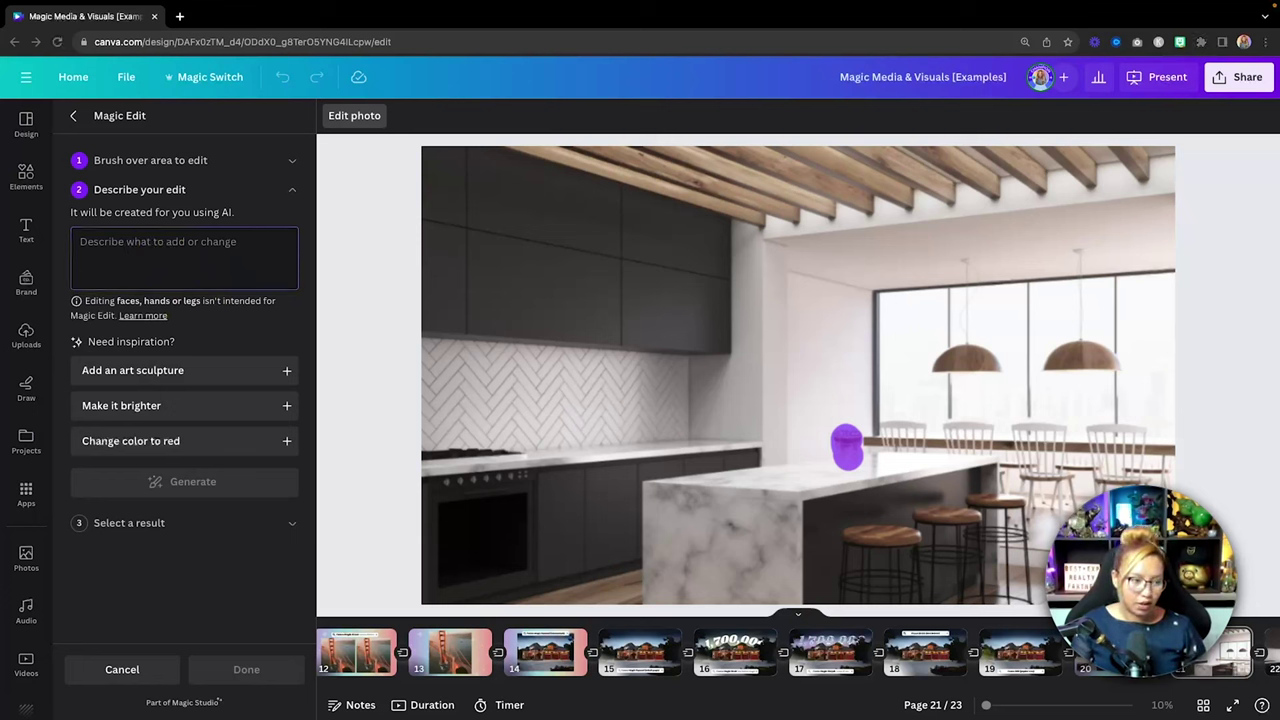
key("super+c")
left_click(177, 252)
key("super+v")
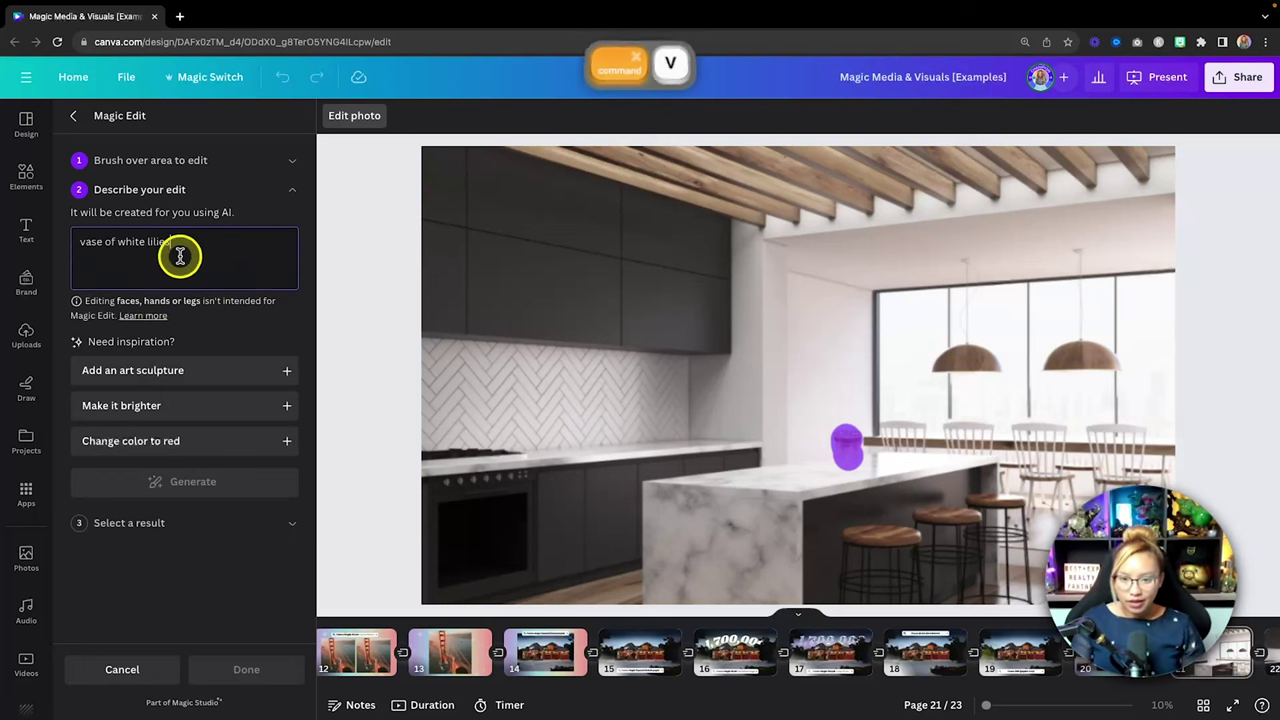
left_click(206, 481)
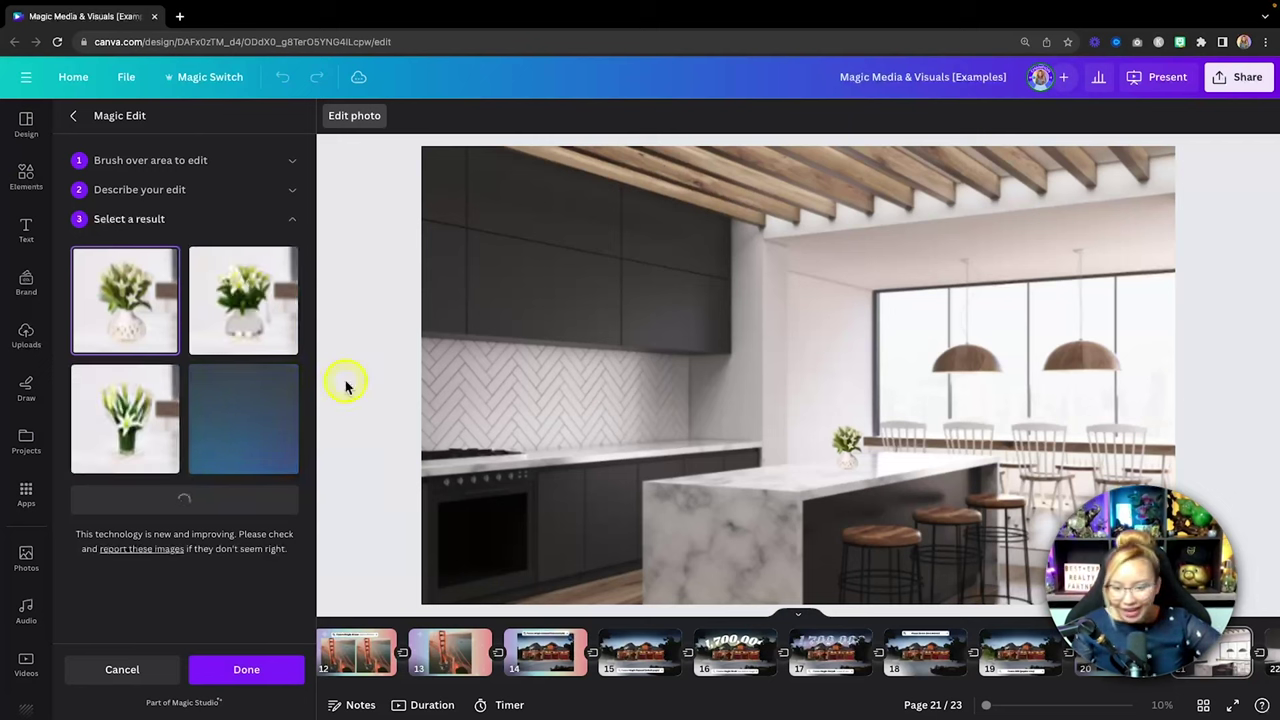
Step: Compare the generated vases and apply the second result, white lilies in a rounded silver vase, to the kitchen photo
left_click(240, 303)
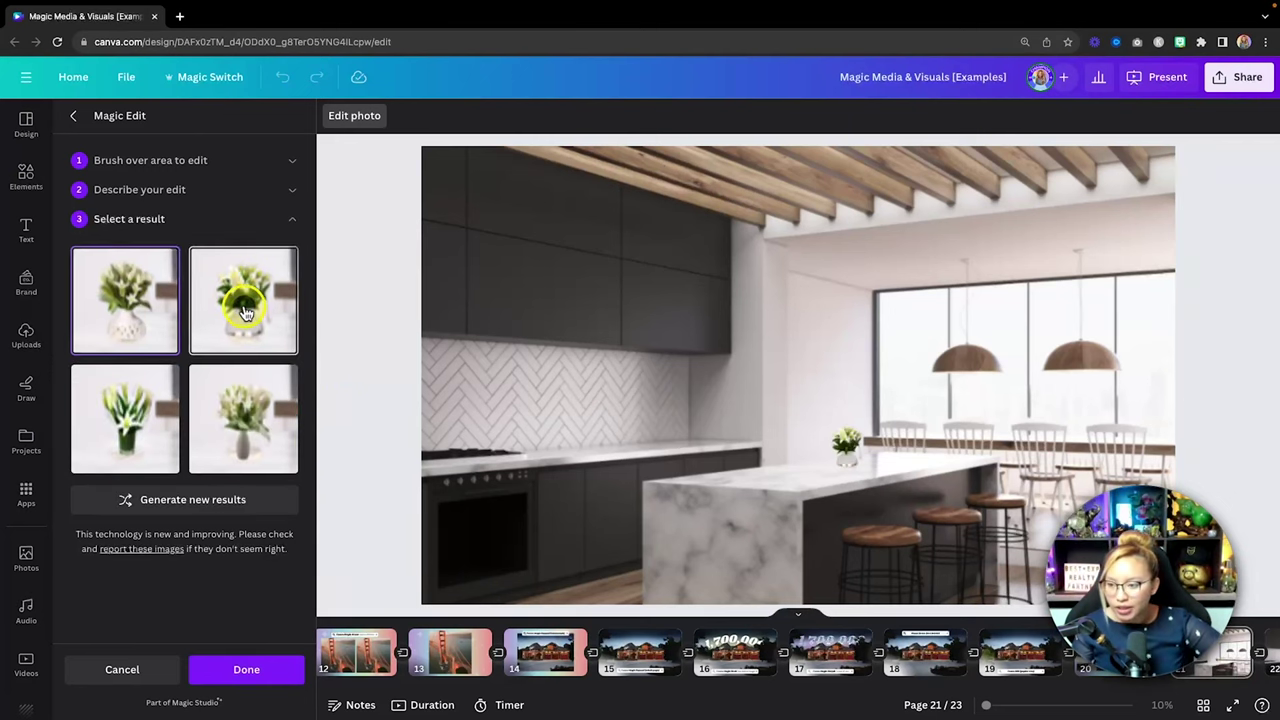
left_click(237, 432)
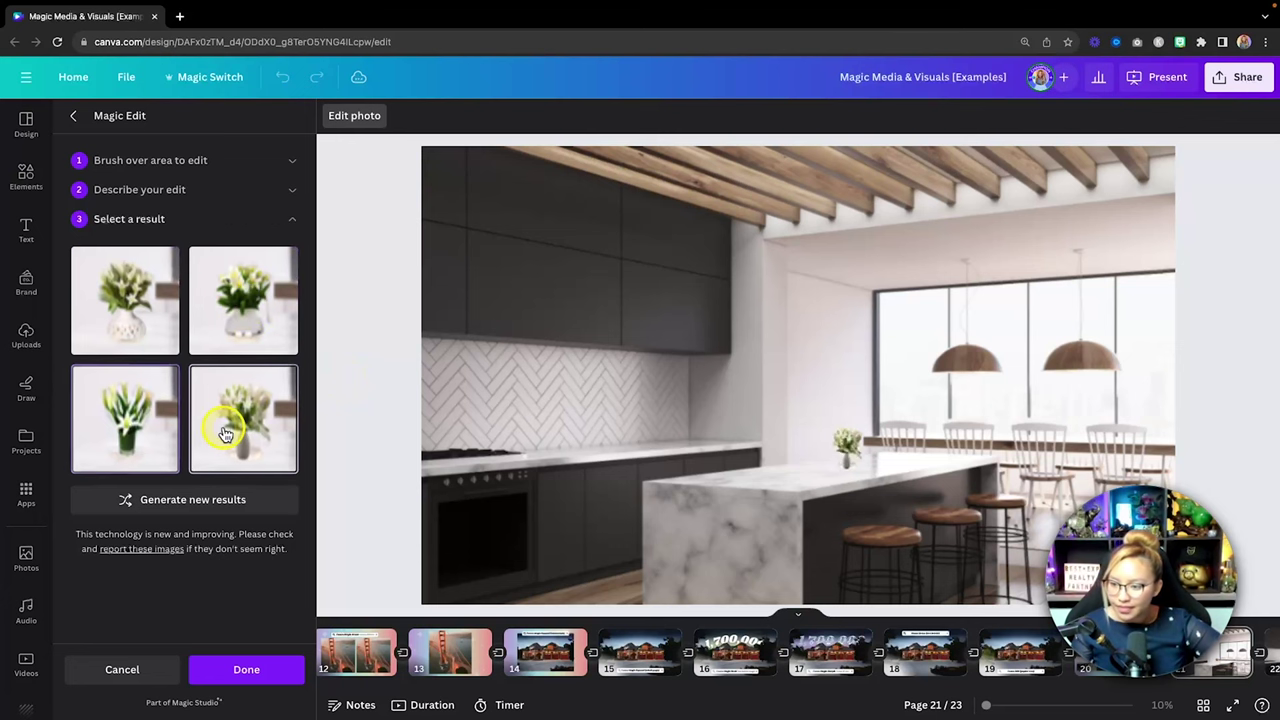
left_click(232, 313)
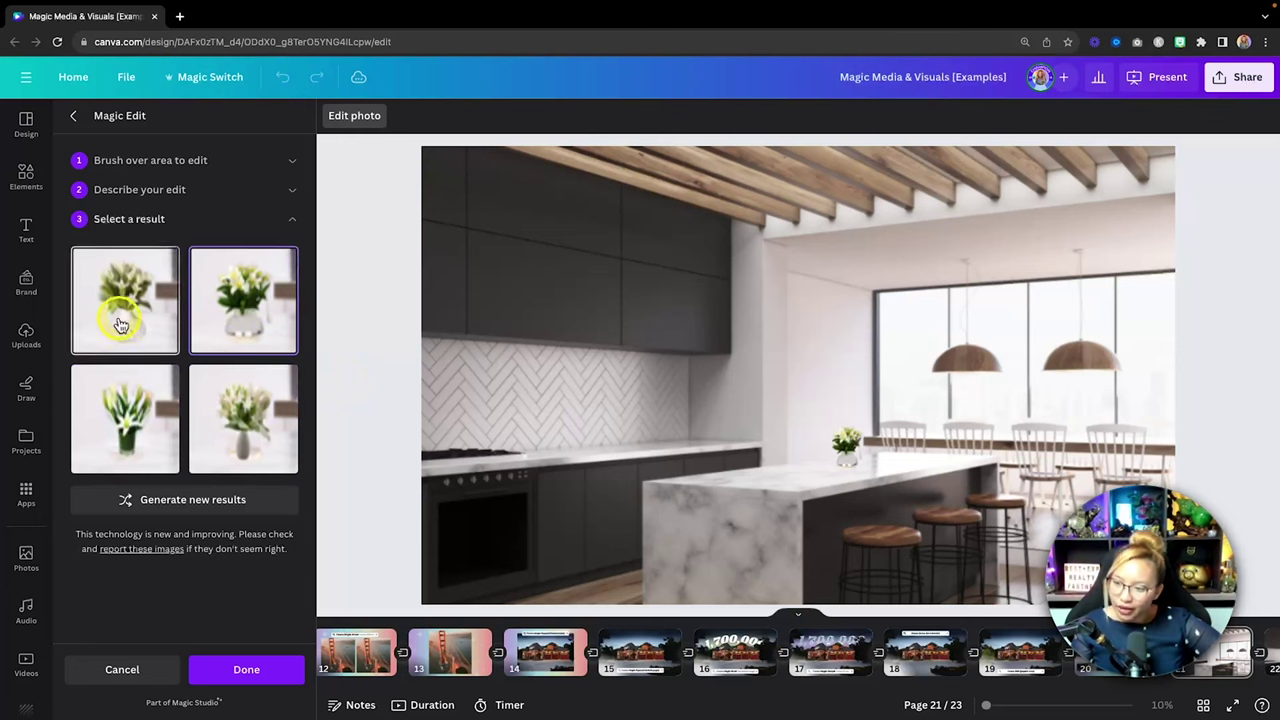
left_click(244, 667)
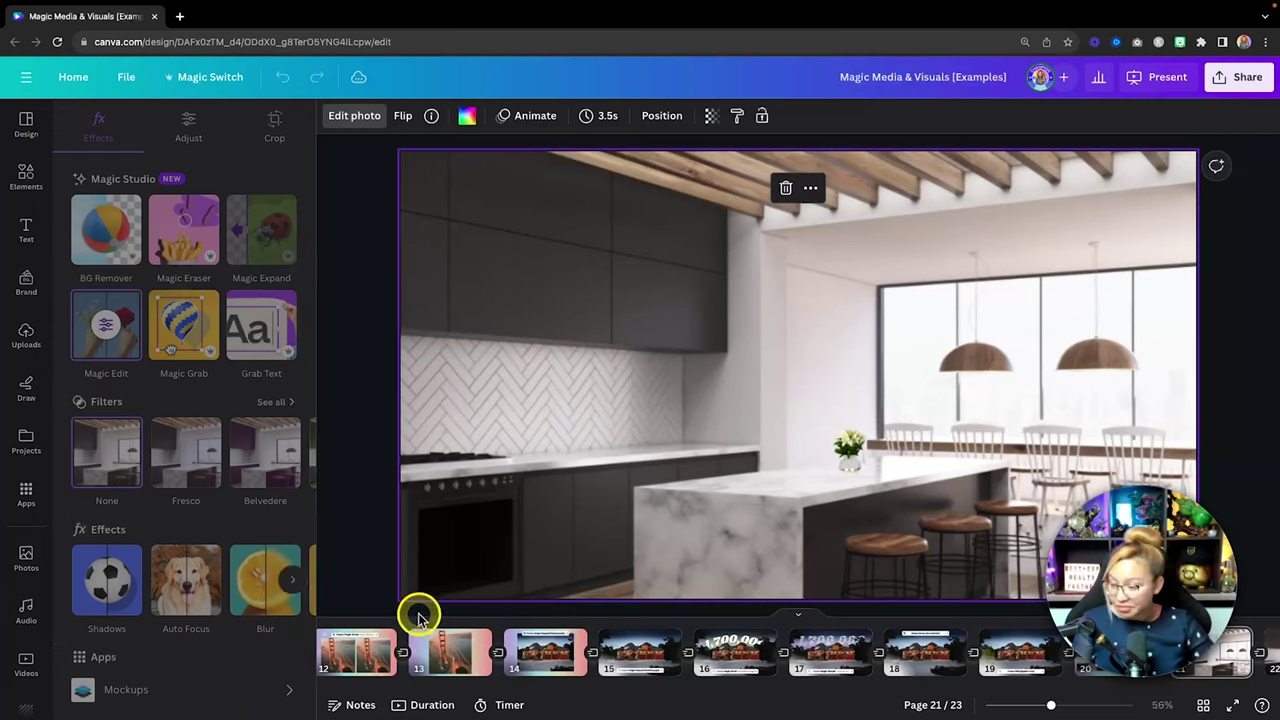
scroll(771, 660, "right", 5)
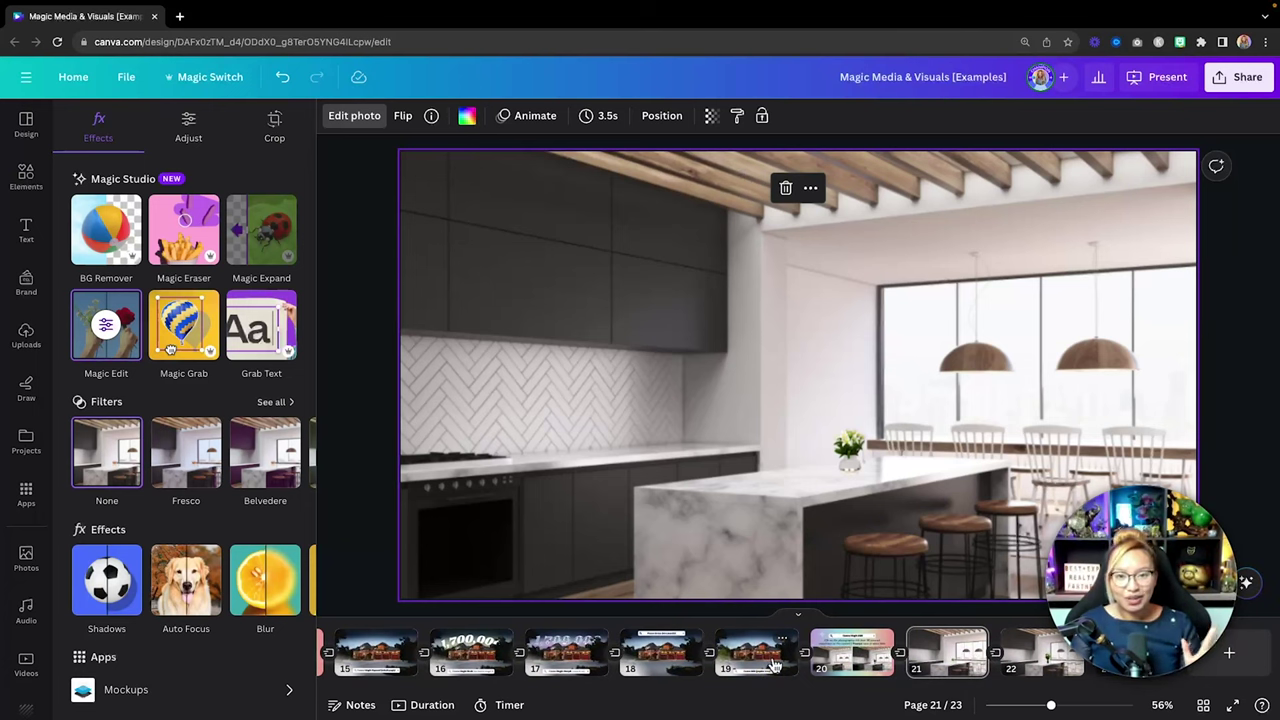
left_click(772, 662)
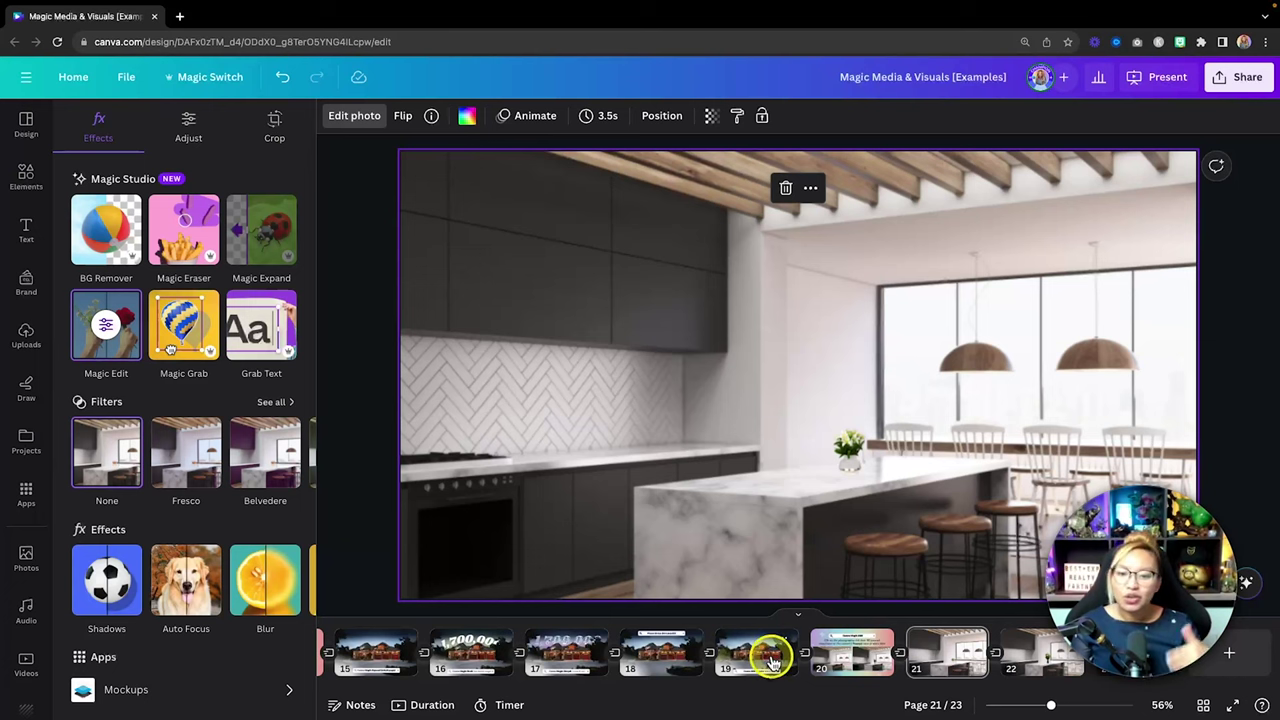